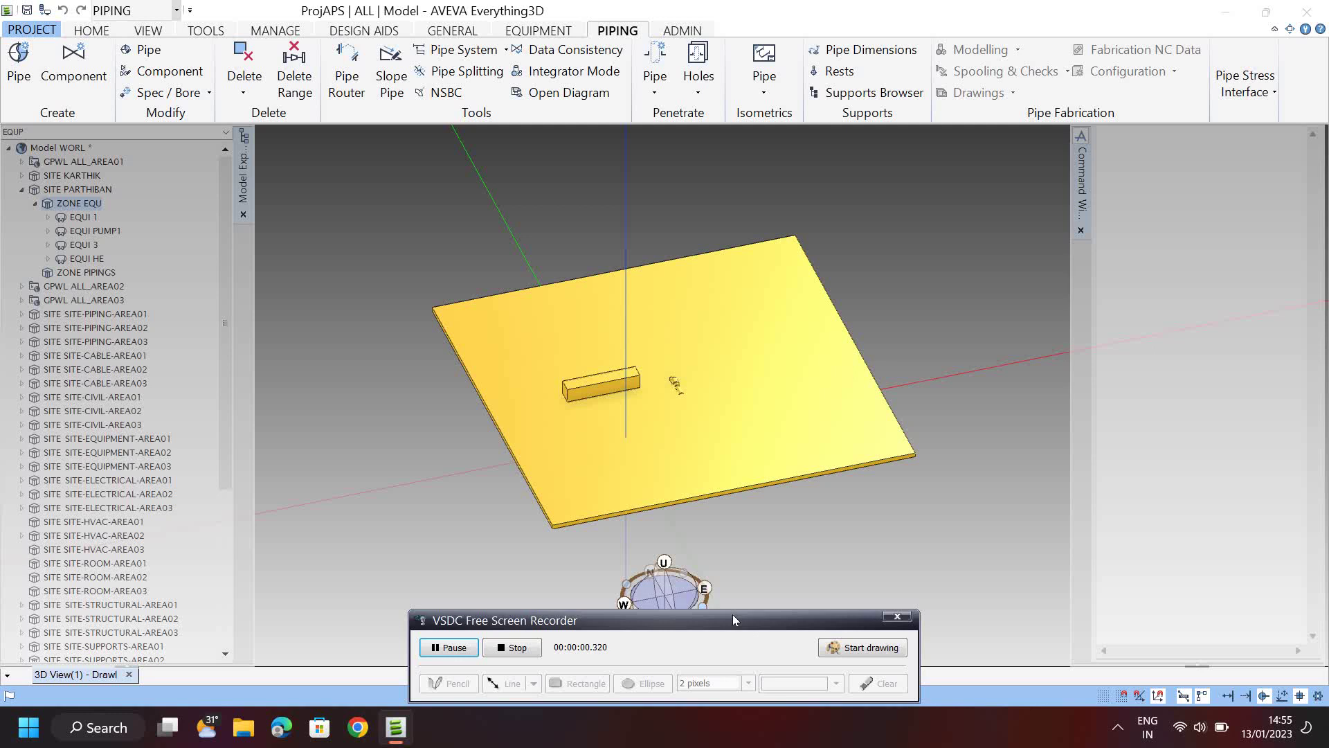
- Clear all displayed elements from the 3D view with the command REM ALL
{"action": "left_click_drag", "start_coordinate": [732, 614], "coordinate": [1078, 695]}
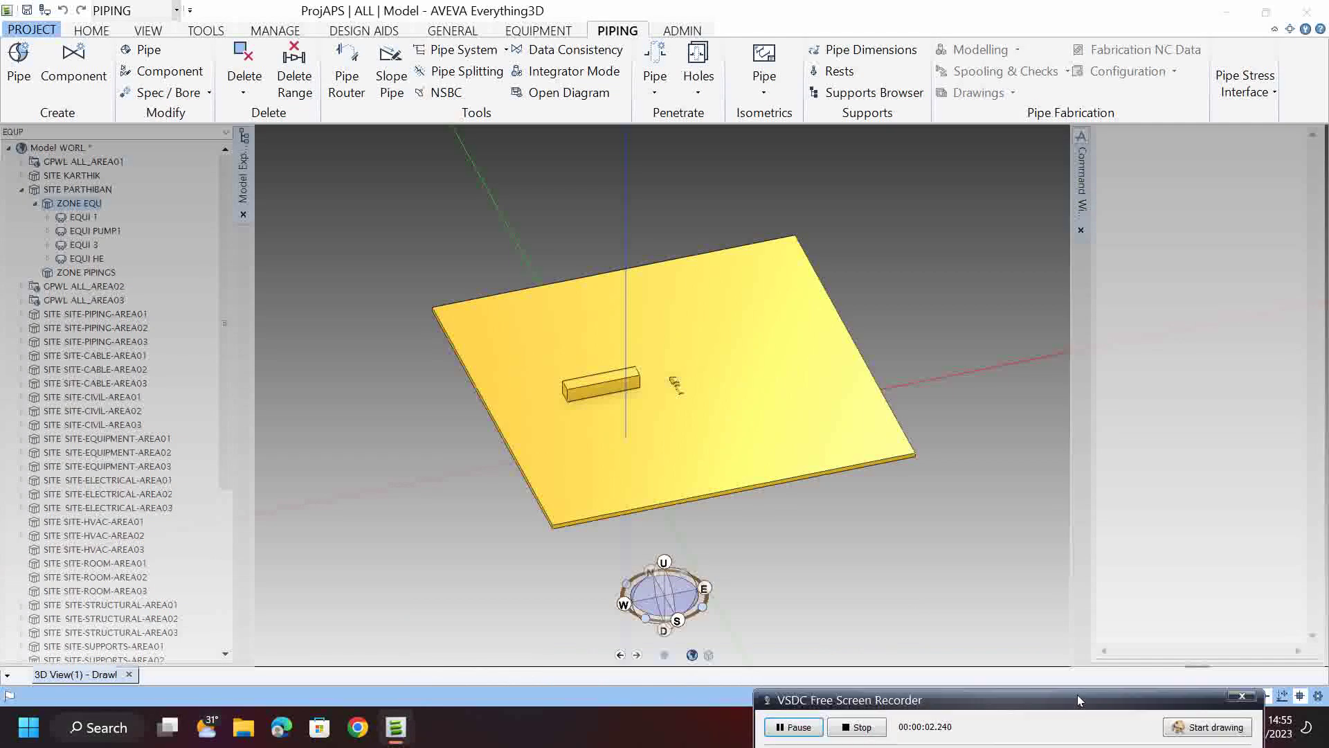
{"action": "left_click", "coordinate": [78, 205]}
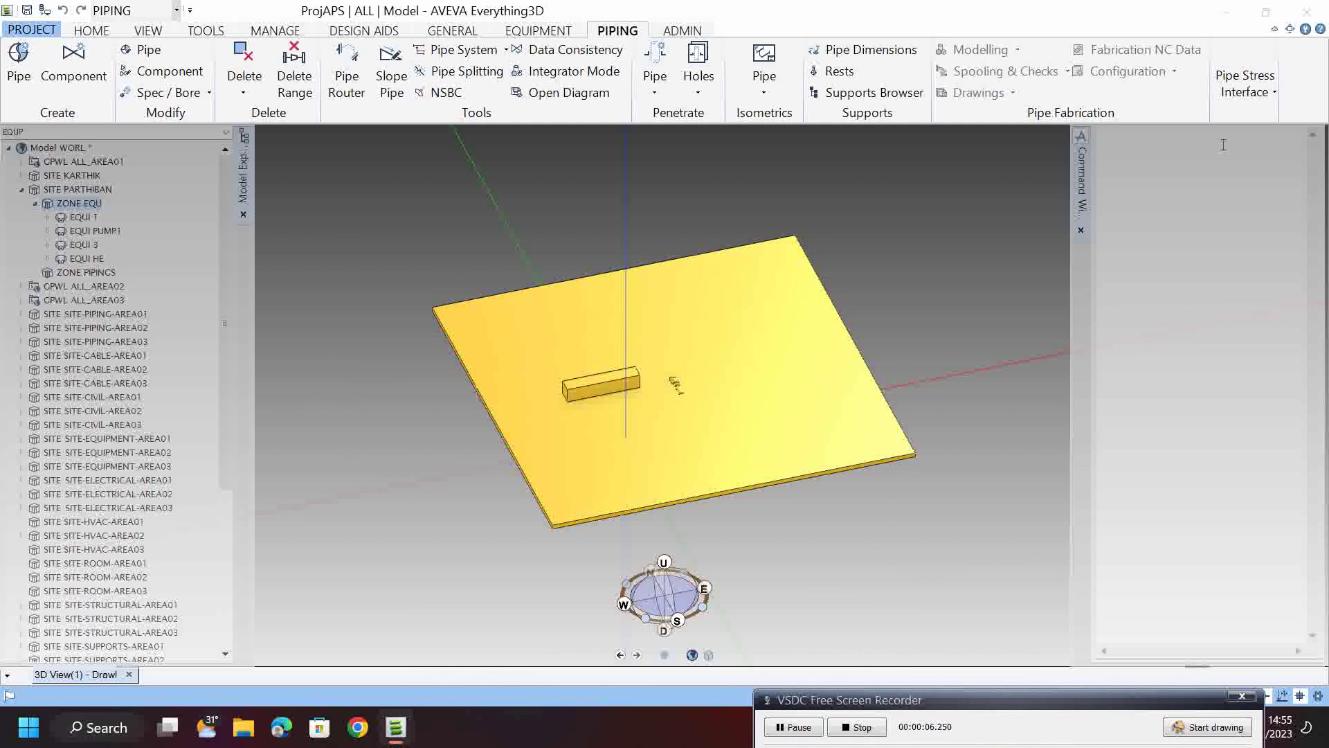
{"action": "left_click", "coordinate": [101, 191]}
{"action": "left_click", "coordinate": [1241, 407]}
{"action": "type", "text": "REM A"}
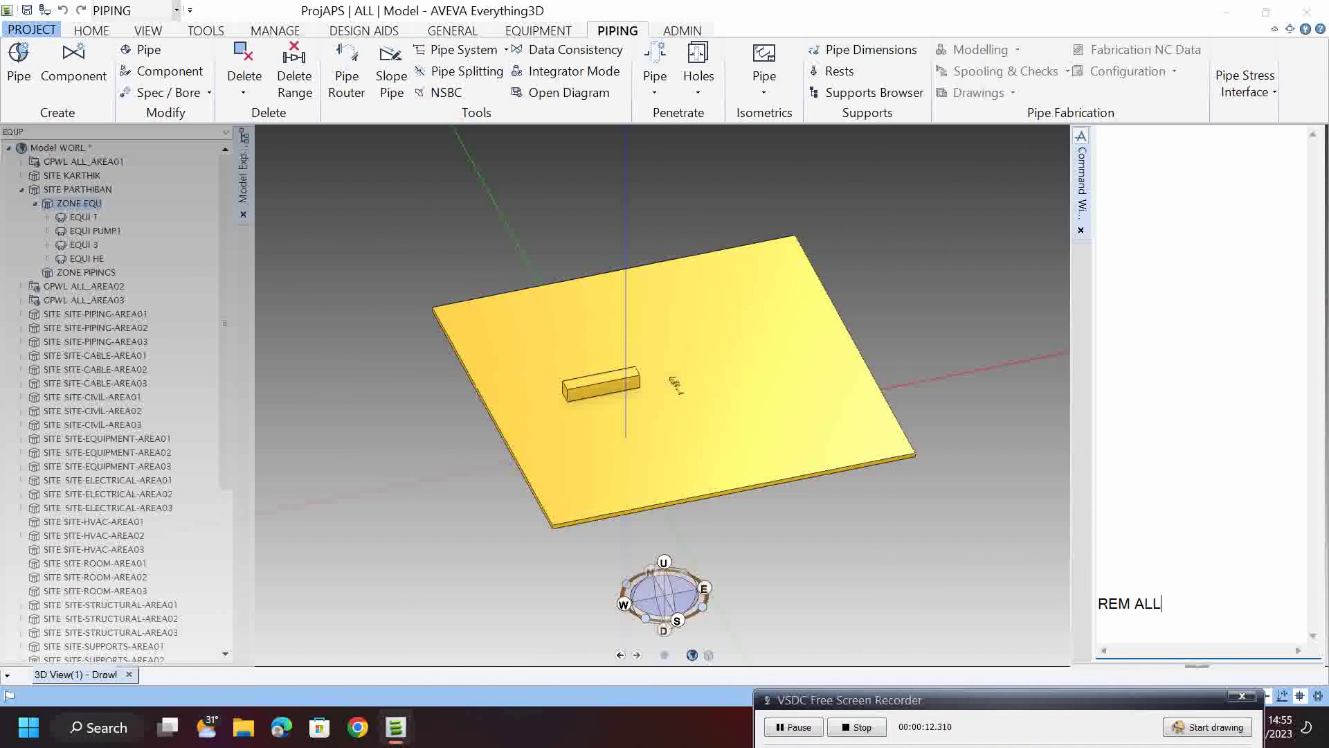
{"action": "type", "text": "LL"}
{"action": "key", "text": "Return"}
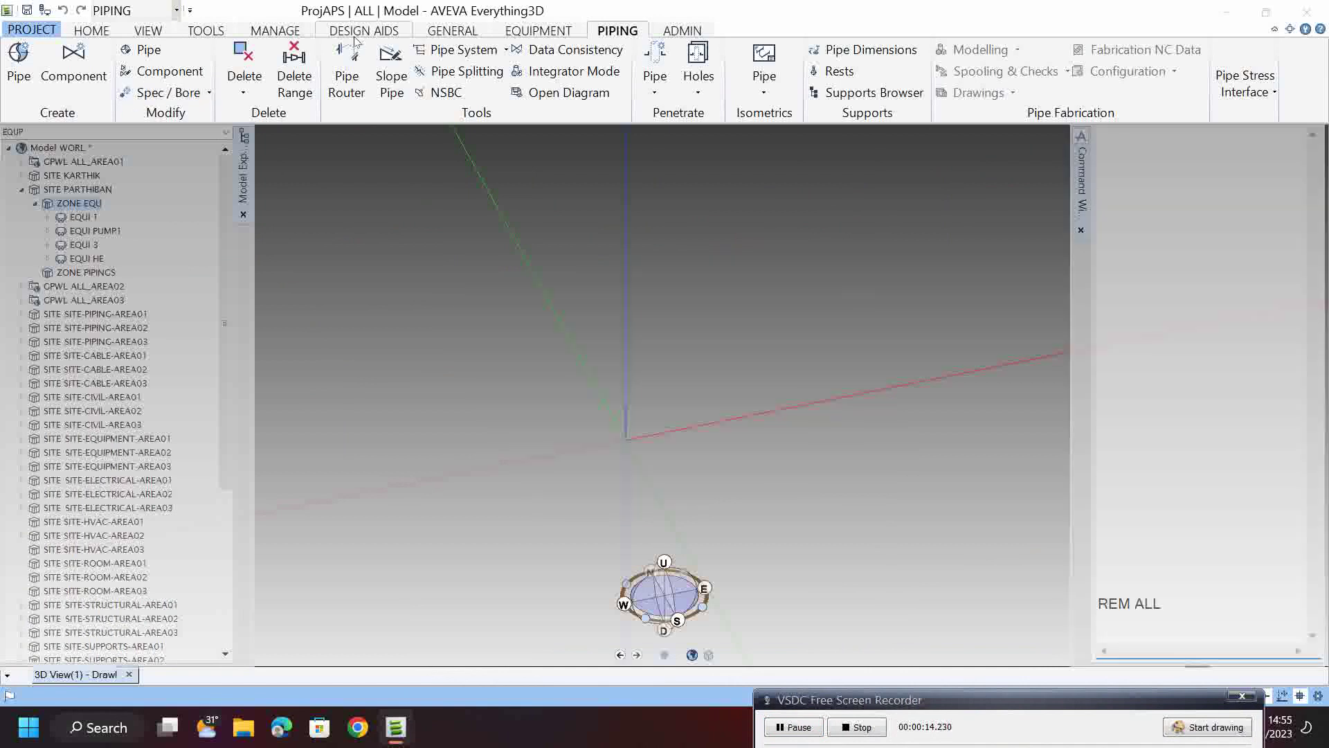
- Create an unnamed equipment item at the default position in the EQUP zone, and add an unnamed sub-equipment beneath it
{"action": "left_click", "coordinate": [538, 30]}
{"action": "left_click", "coordinate": [41, 76]}
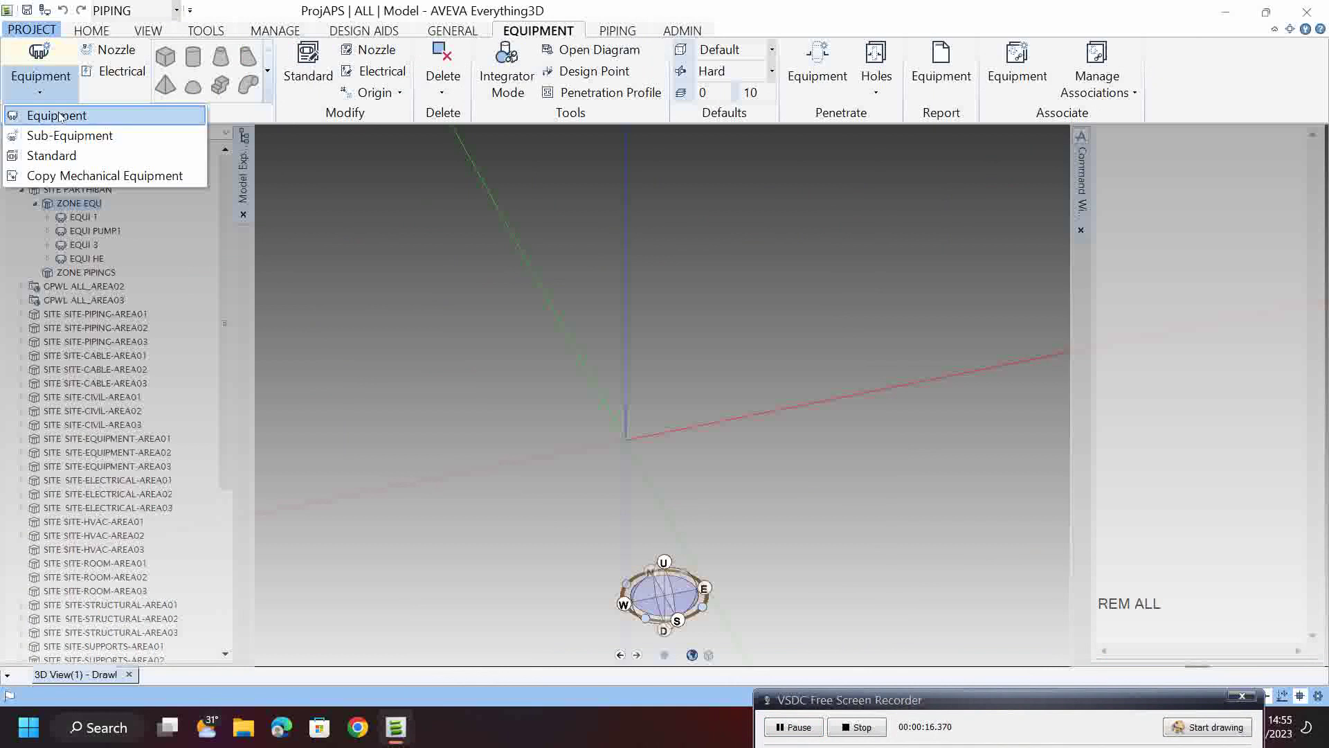
{"action": "left_click", "coordinate": [42, 111]}
{"action": "left_click", "coordinate": [265, 557]}
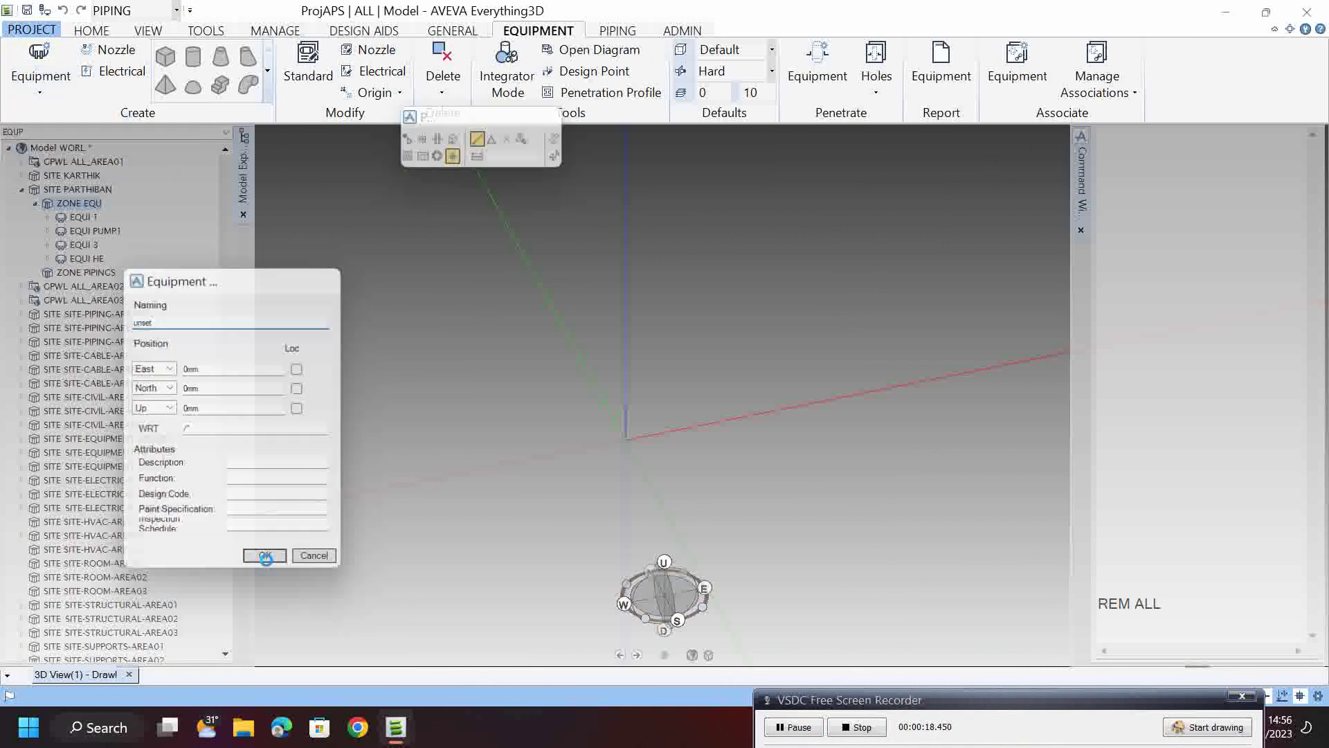
{"action": "left_click", "coordinate": [40, 76]}
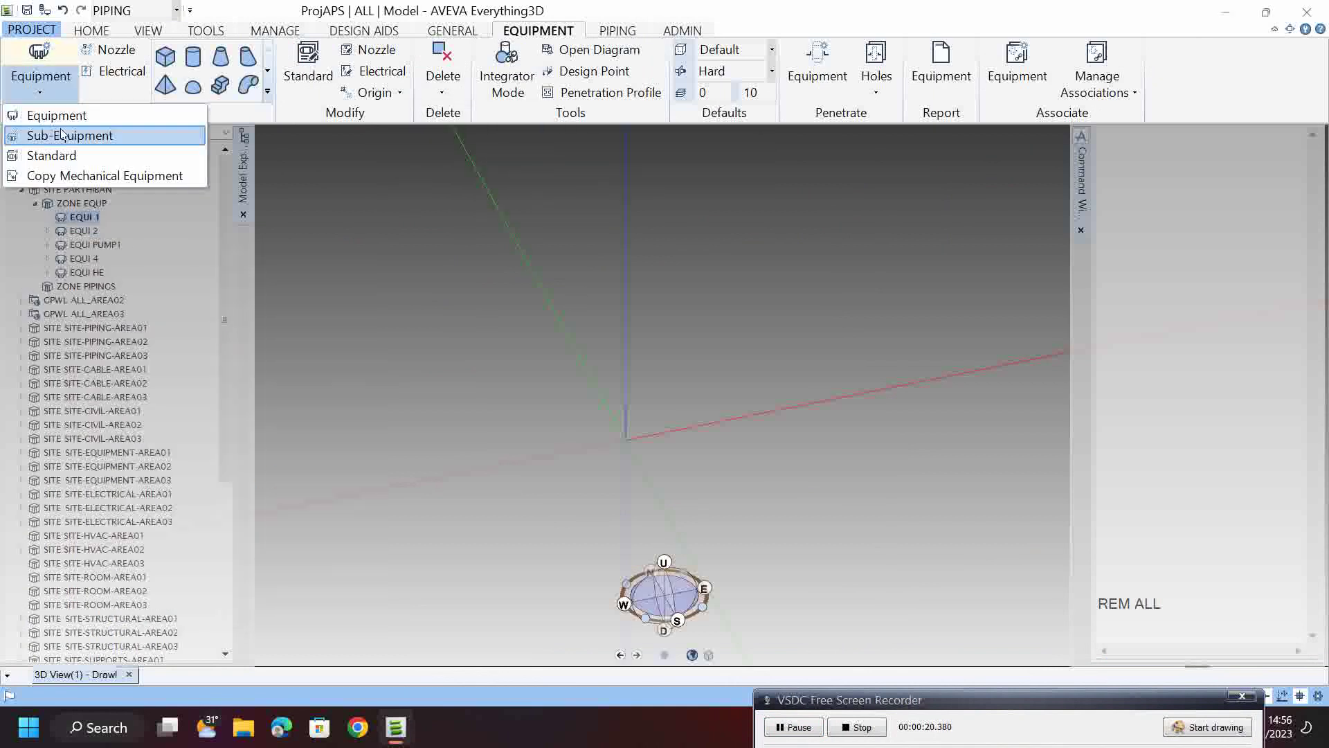
{"action": "left_click", "coordinate": [56, 133]}
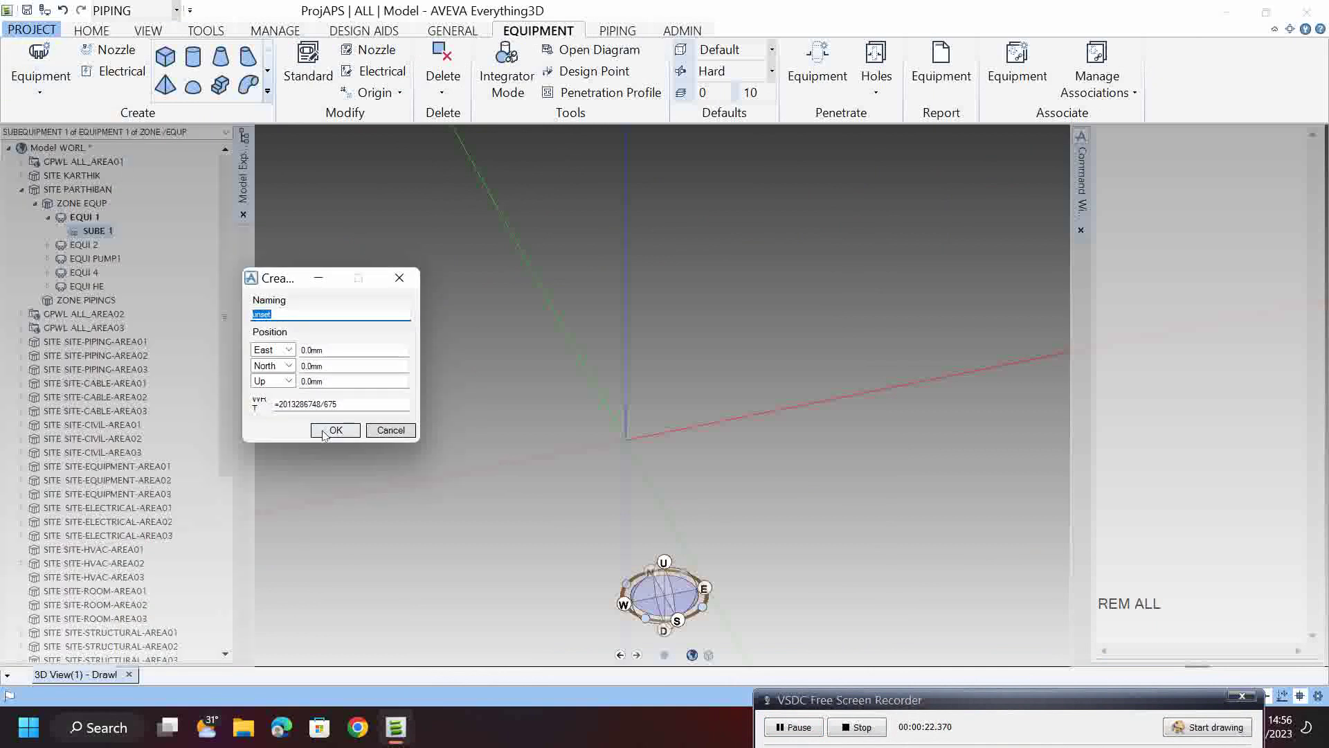
{"action": "left_click", "coordinate": [335, 427]}
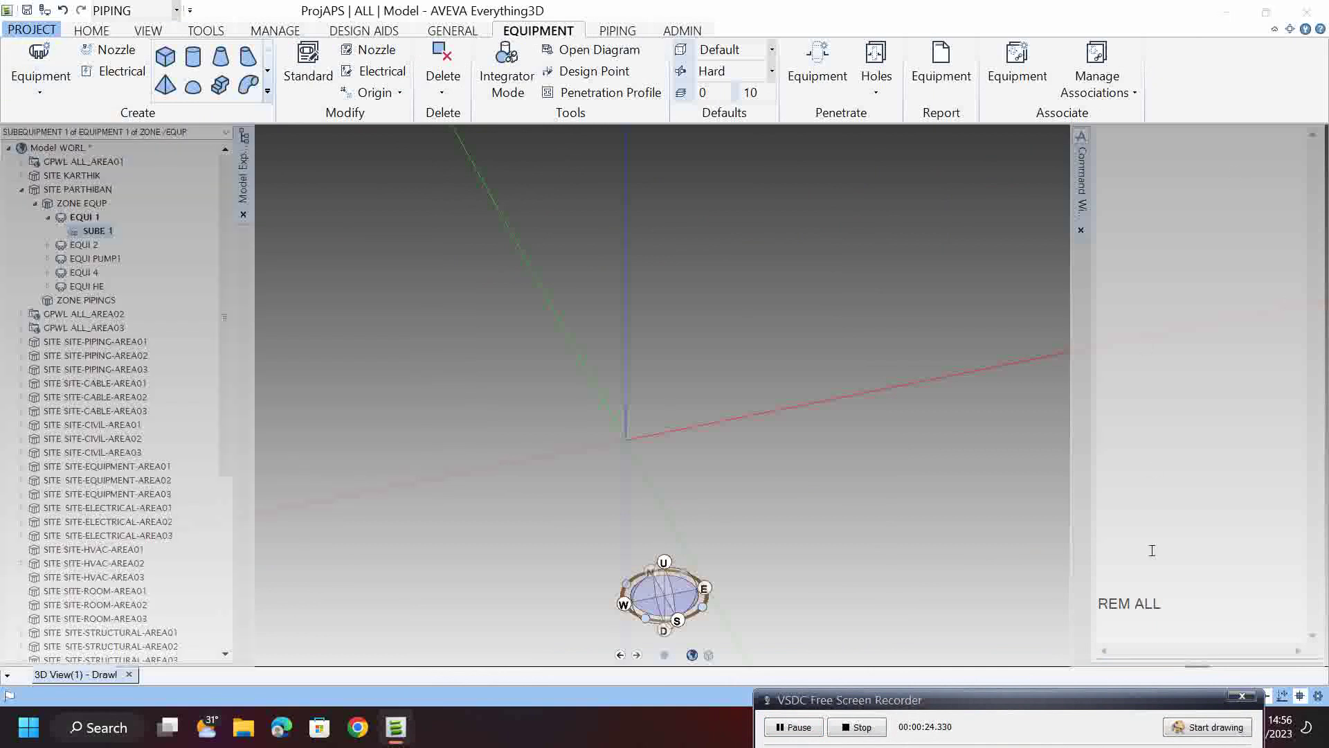
- Bring up the primitive creation form with the command SHOW!!GENPRIMITIVES
{"action": "left_click", "coordinate": [1145, 622]}
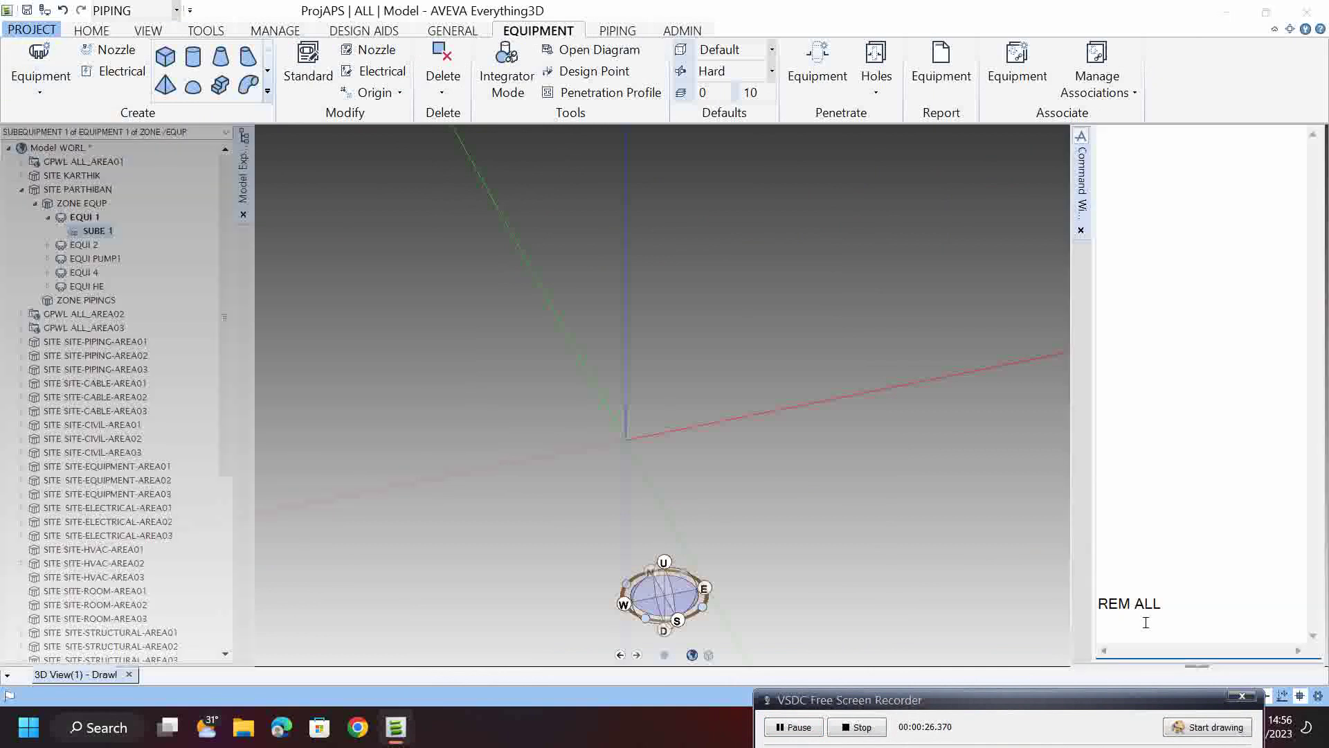
{"action": "type", "text": "SHOW!!GENPRIMITIVES"}
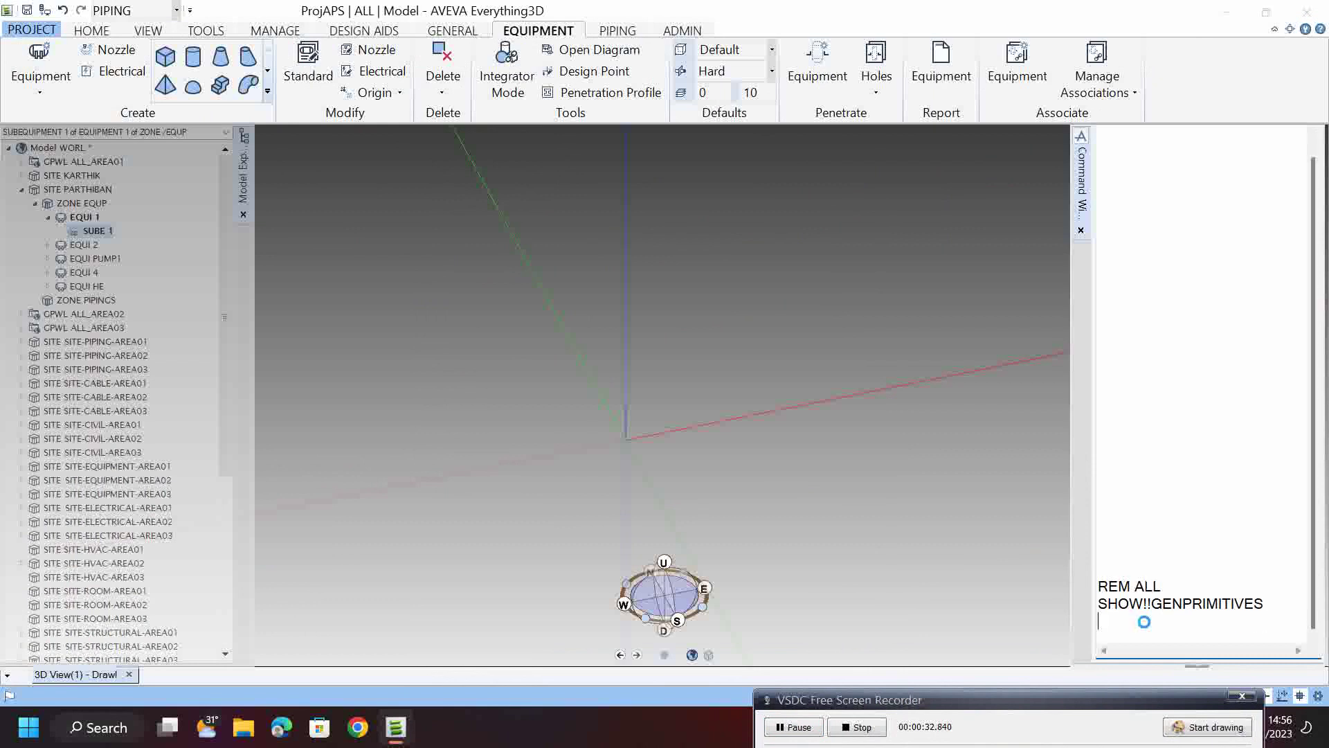
{"action": "key", "text": "Return"}
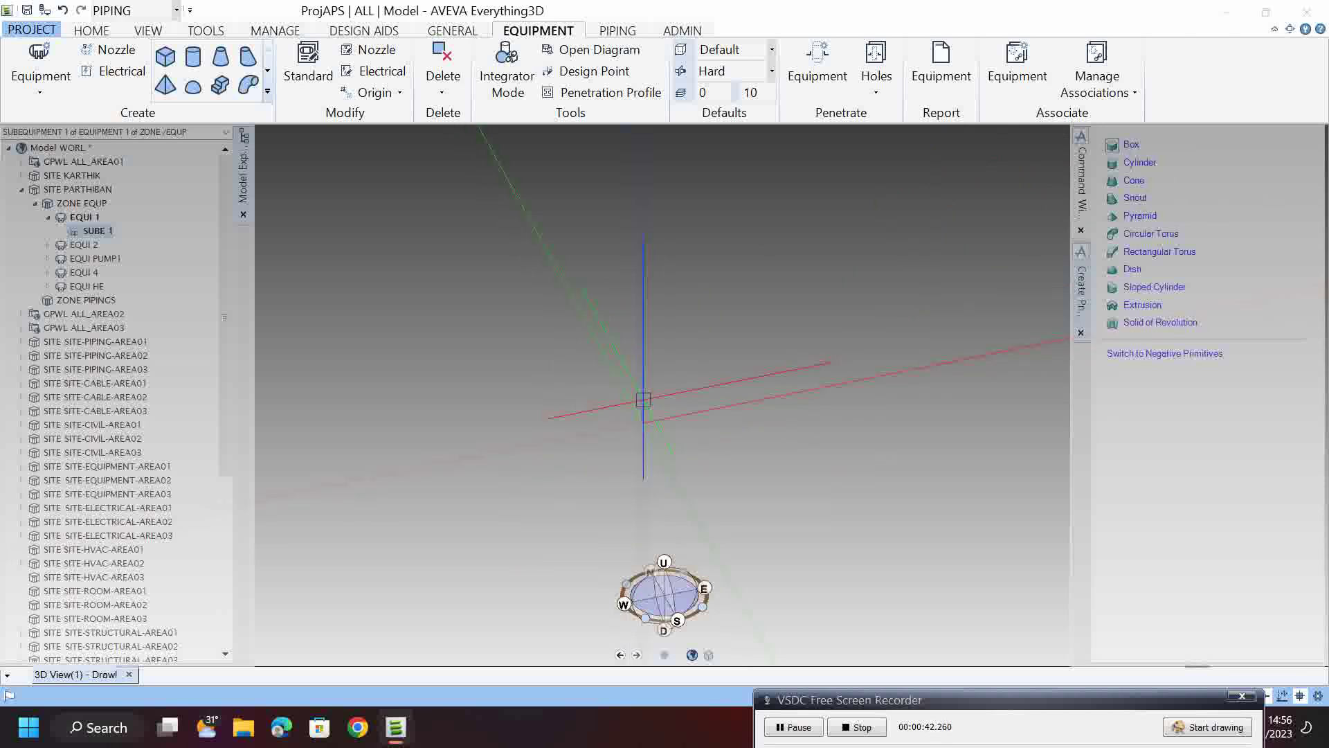
- Create a cylinder primitive under the new sub-equipment with a height of 5000 mm and a diameter of 5000 mm
{"action": "middle_click", "coordinate": [669, 499]}
{"action": "left_click", "coordinate": [96, 218]}
{"action": "left_click", "coordinate": [96, 230]}
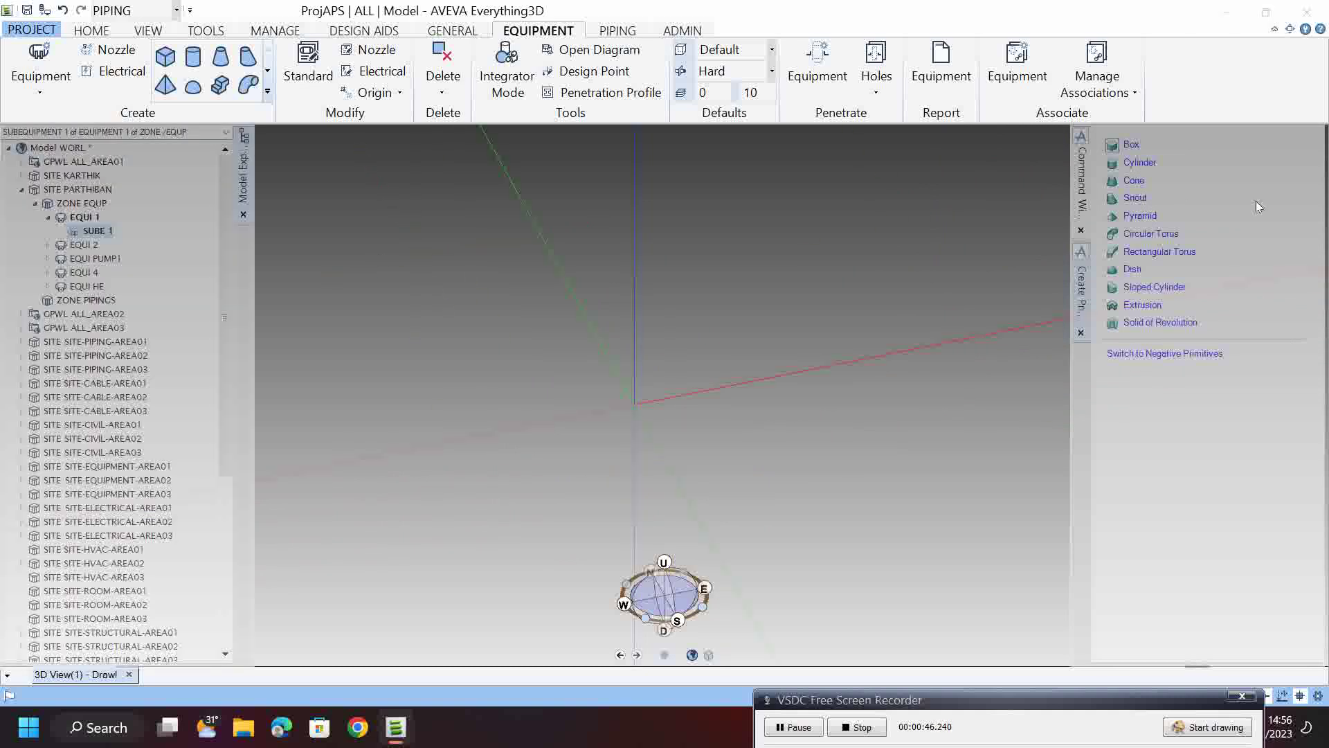
{"action": "left_click", "coordinate": [1146, 164]}
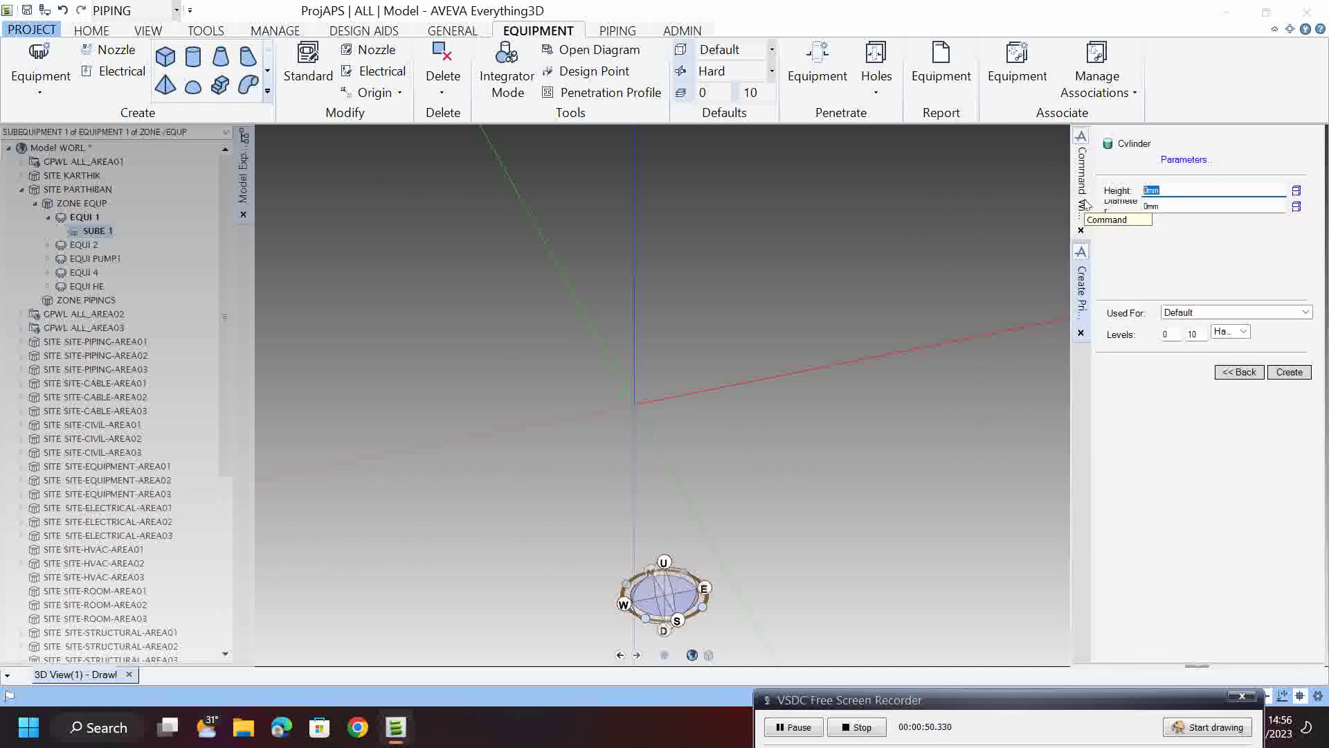
{"action": "type", "text": "5000"}
{"action": "key", "text": "Tab"}
{"action": "type", "text": "5000"}
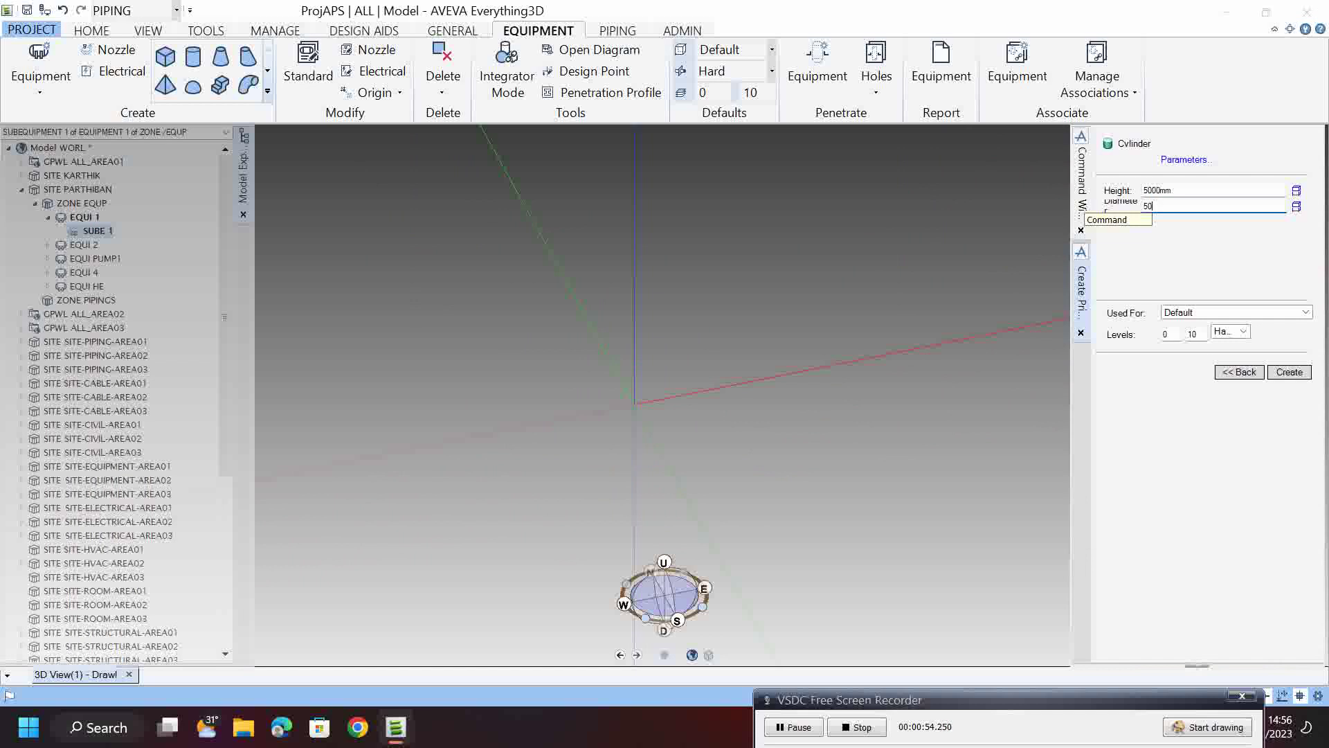
{"action": "left_click", "coordinate": [1289, 372]}
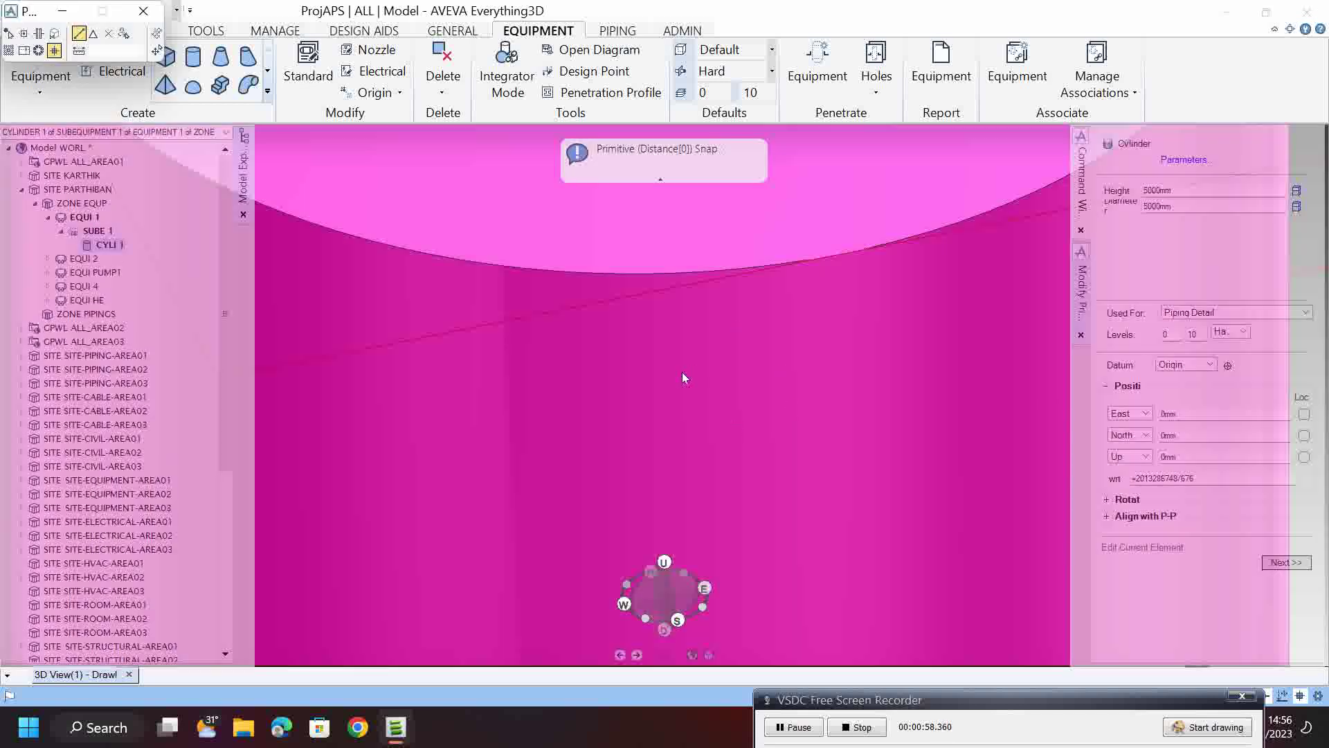
{"action": "scroll", "coordinate": [682, 378], "scroll_direction": "down", "scroll_amount": 10}
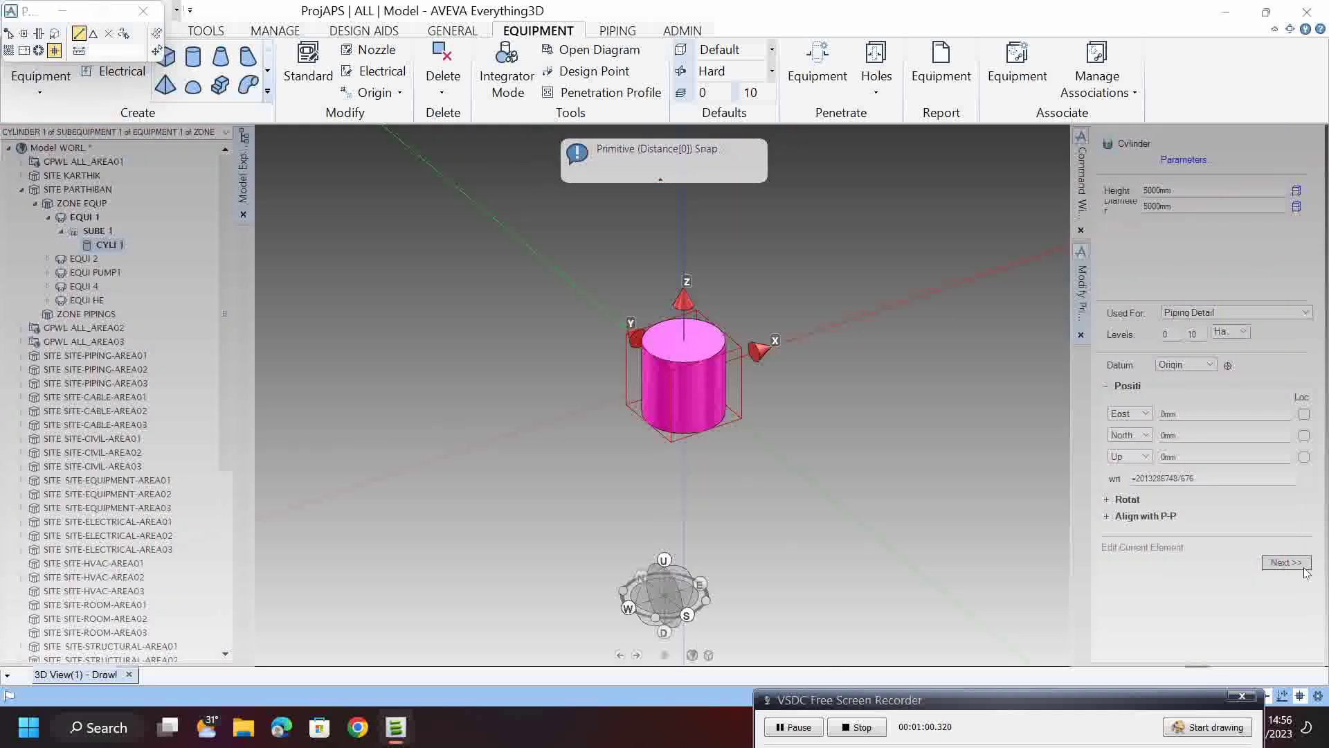
{"action": "left_click", "coordinate": [1302, 565]}
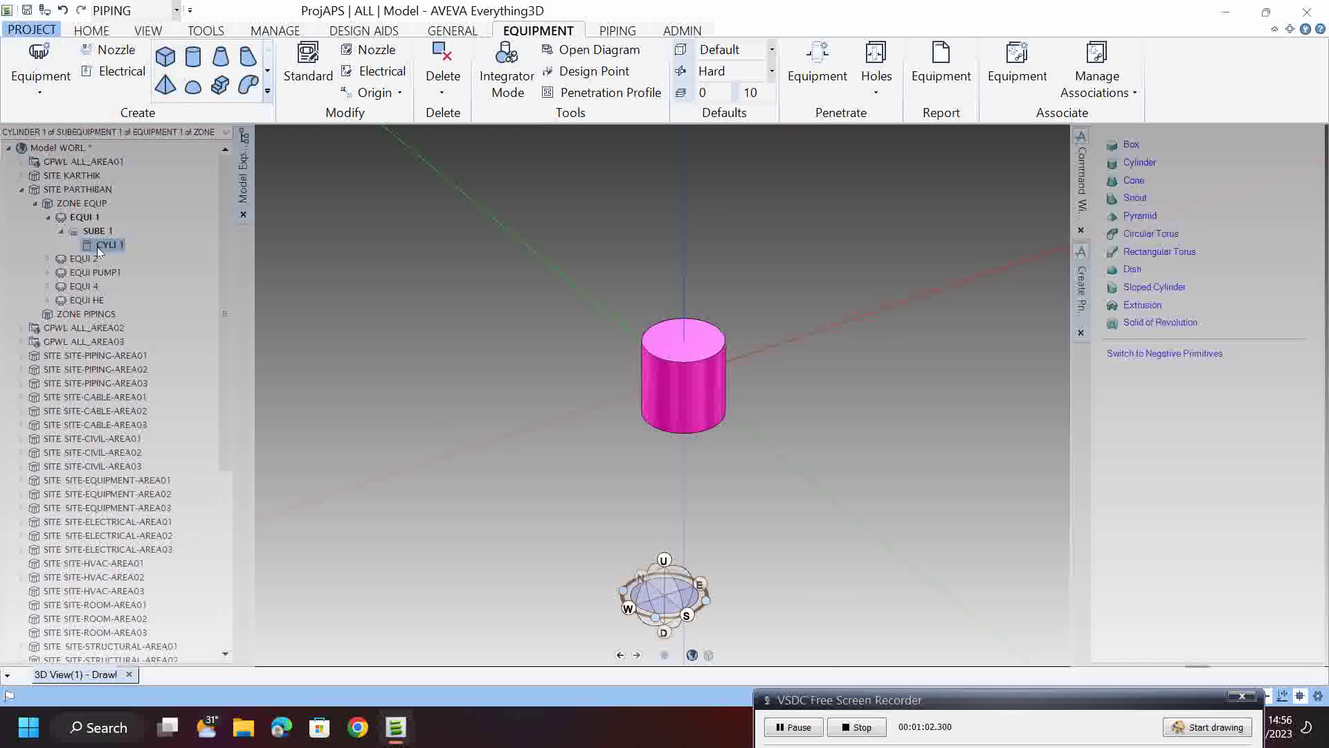
- Create a negative cylinder under the solid cylinder with a height of 5000 mm and a diameter of 4500 mm
{"action": "scroll", "coordinate": [650, 374], "scroll_direction": "up", "scroll_amount": 5}
{"action": "middle_click_drag", "start_coordinate": [801, 357], "coordinate": [839, 375]}
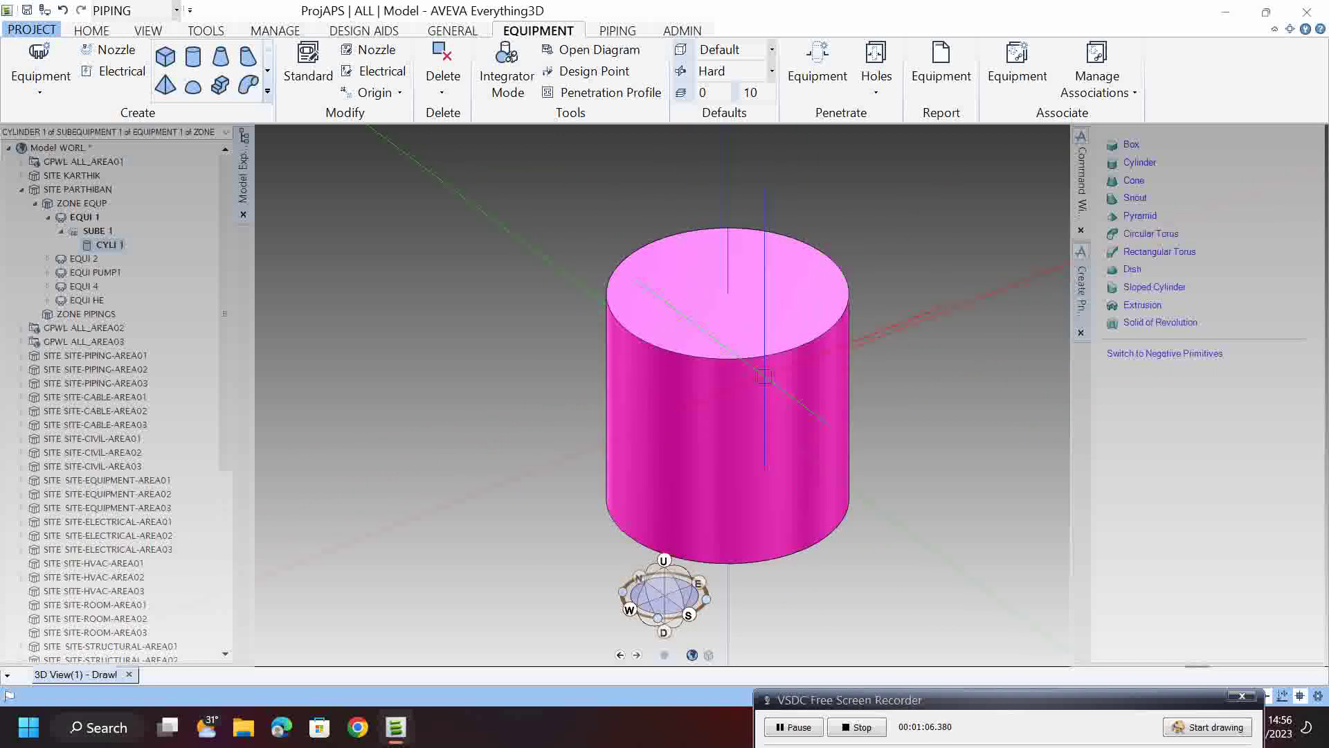
{"action": "left_click", "coordinate": [102, 248]}
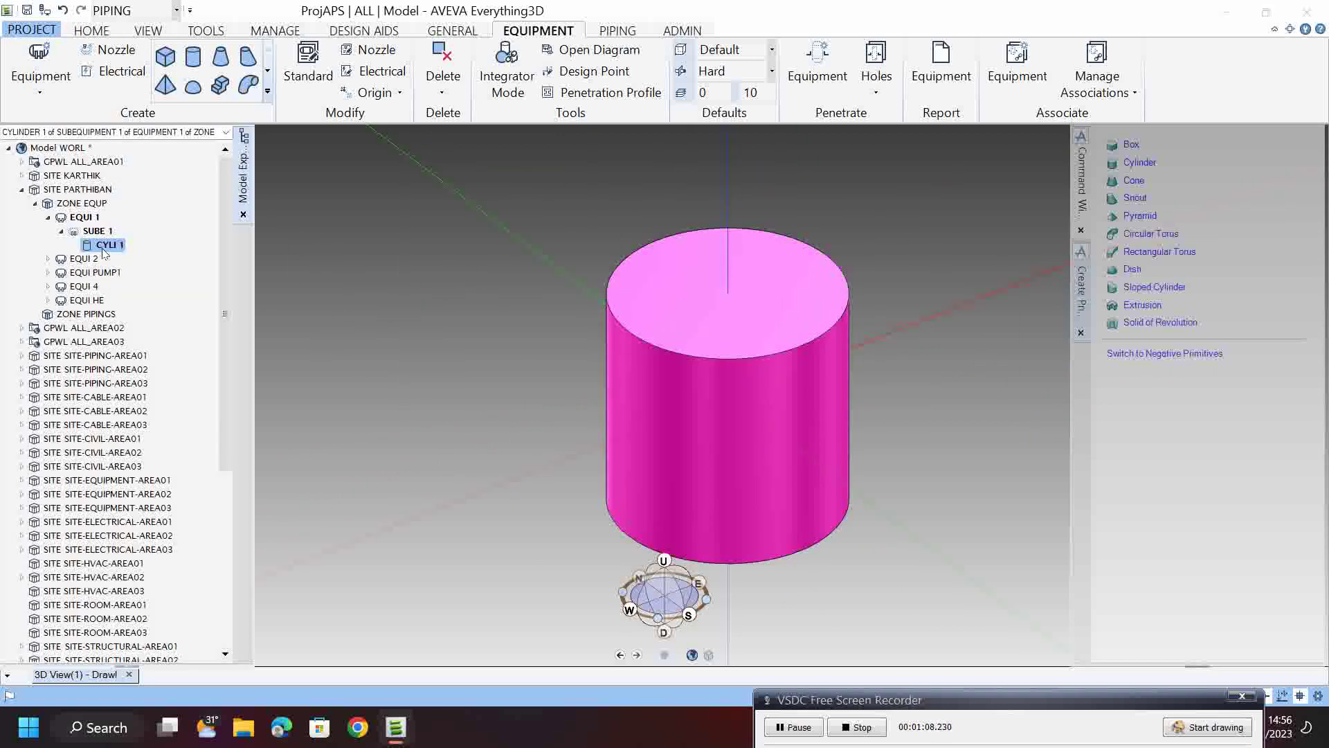
{"action": "left_click", "coordinate": [1164, 354]}
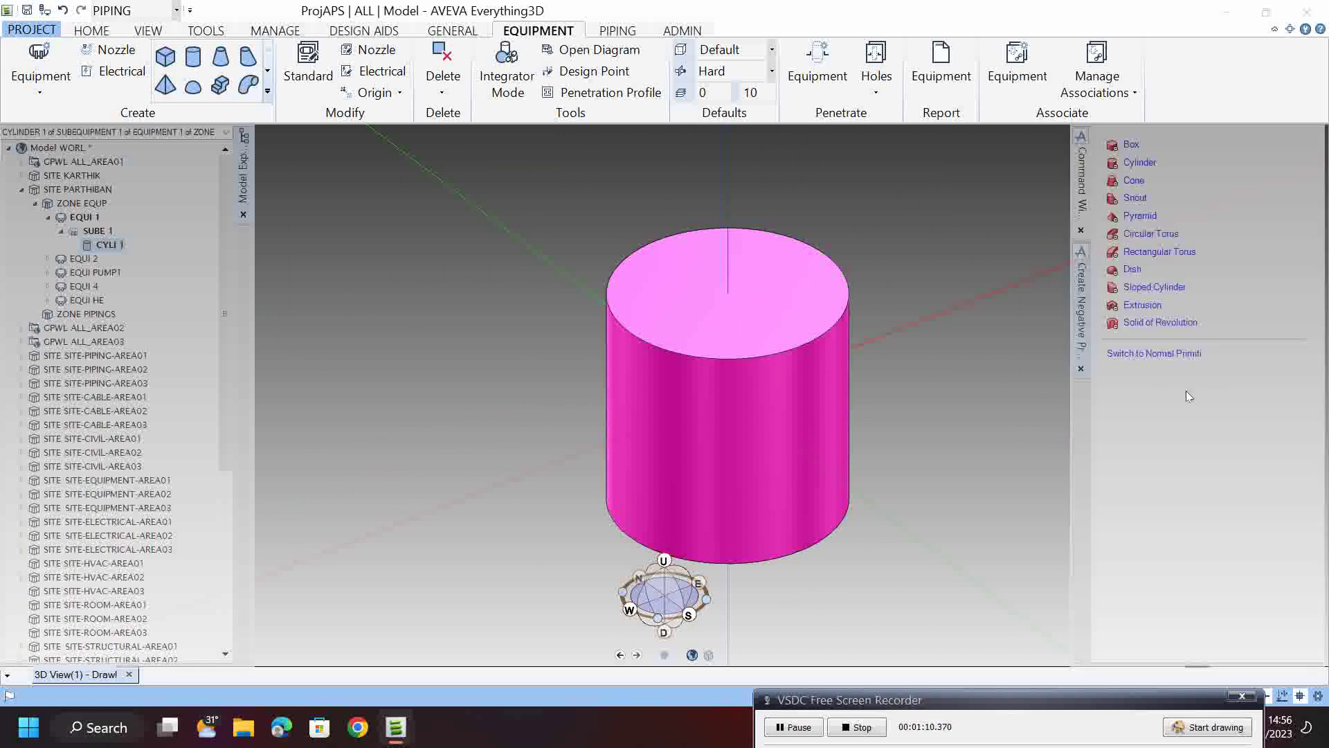
{"action": "left_click", "coordinate": [1135, 166]}
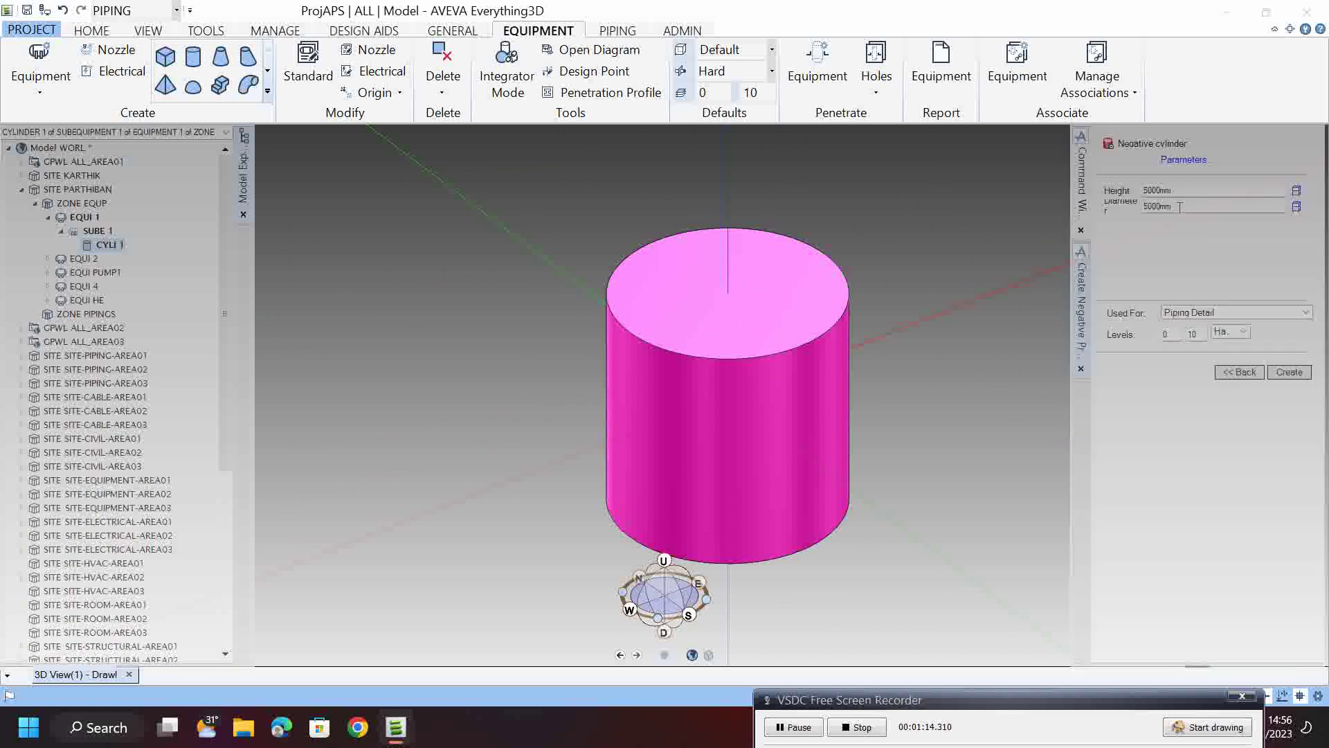
{"action": "left_click", "coordinate": [1179, 207]}
{"action": "type", "text": "45"}
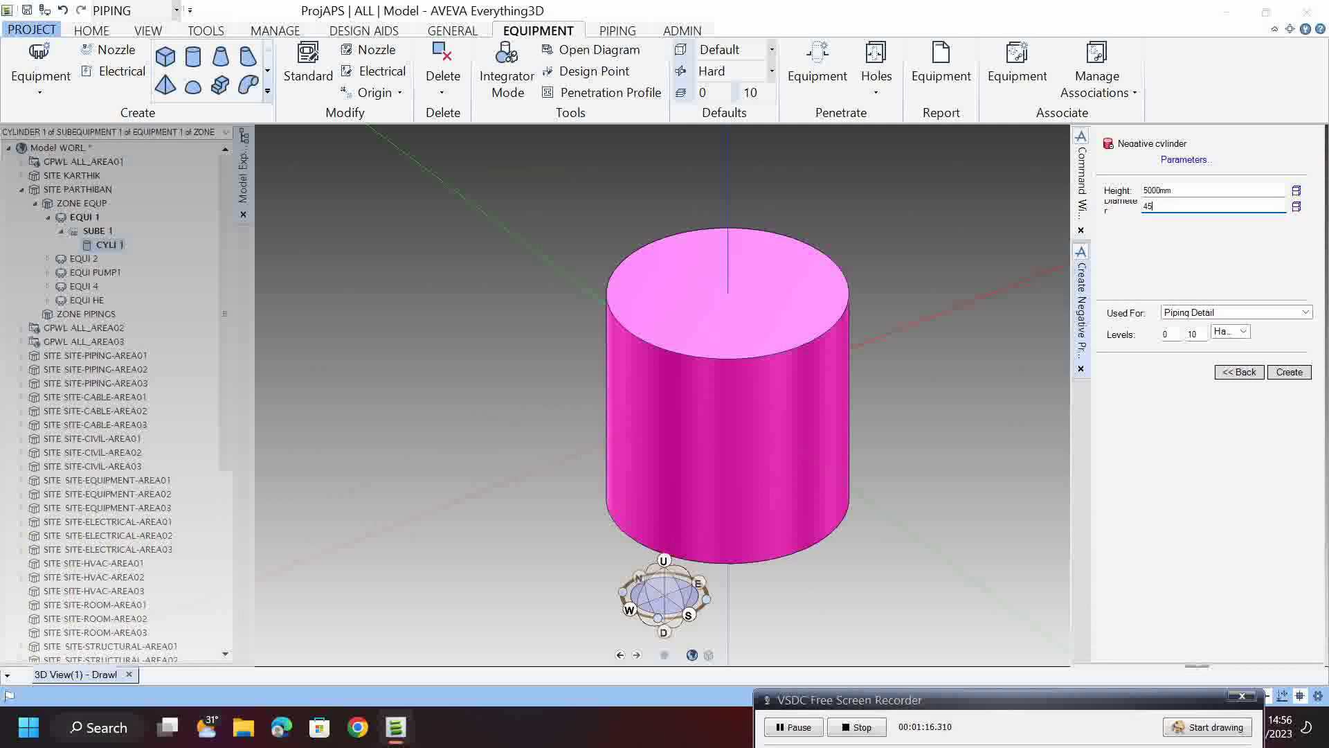
{"action": "type", "text": "00"}
{"action": "key", "text": "Return"}
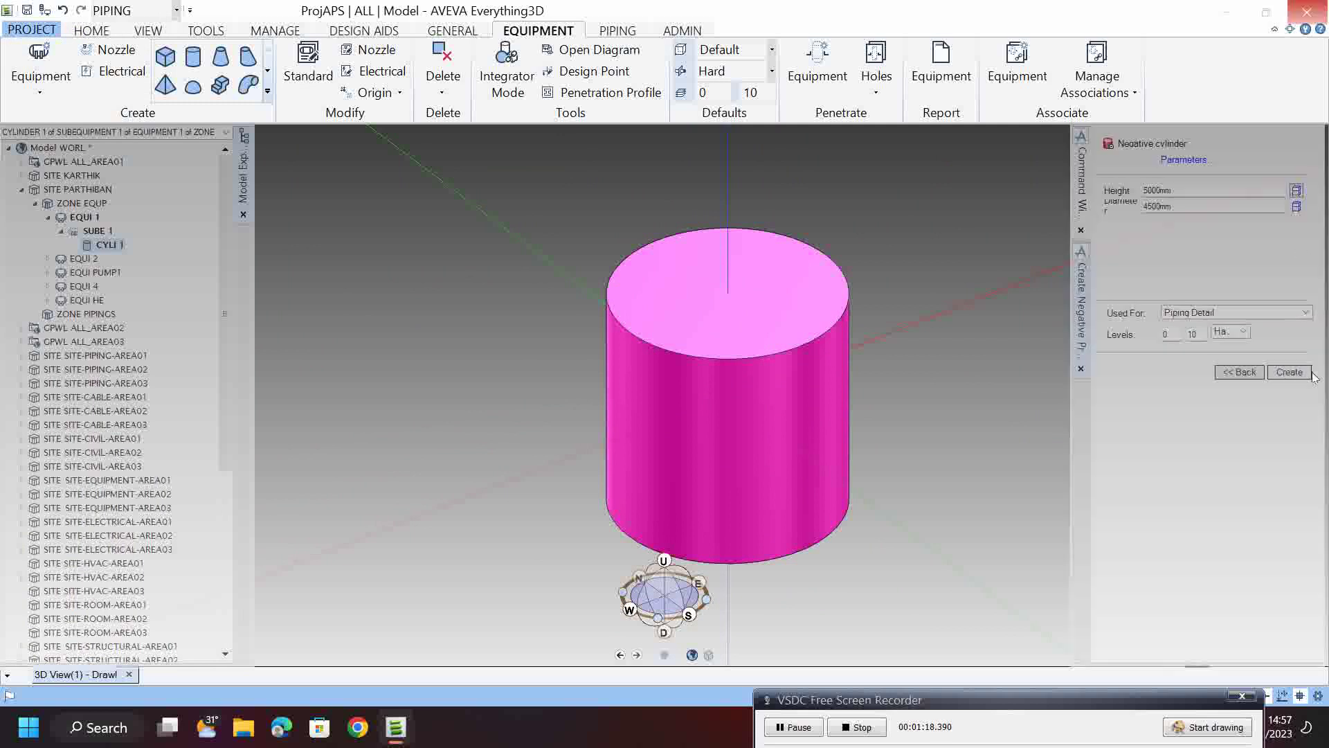
{"action": "left_click", "coordinate": [1302, 374]}
{"action": "mouse_move", "coordinate": [693, 394]}
{"action": "middle_mouse_down"}
{"action": "mouse_move", "coordinate": [737, 415]}
{"action": "mouse_move", "coordinate": [751, 478]}
{"action": "mouse_move", "coordinate": [731, 429]}
{"action": "mouse_move", "coordinate": [694, 423]}
{"action": "mouse_move", "coordinate": [698, 395]}
{"action": "middle_mouse_up"}
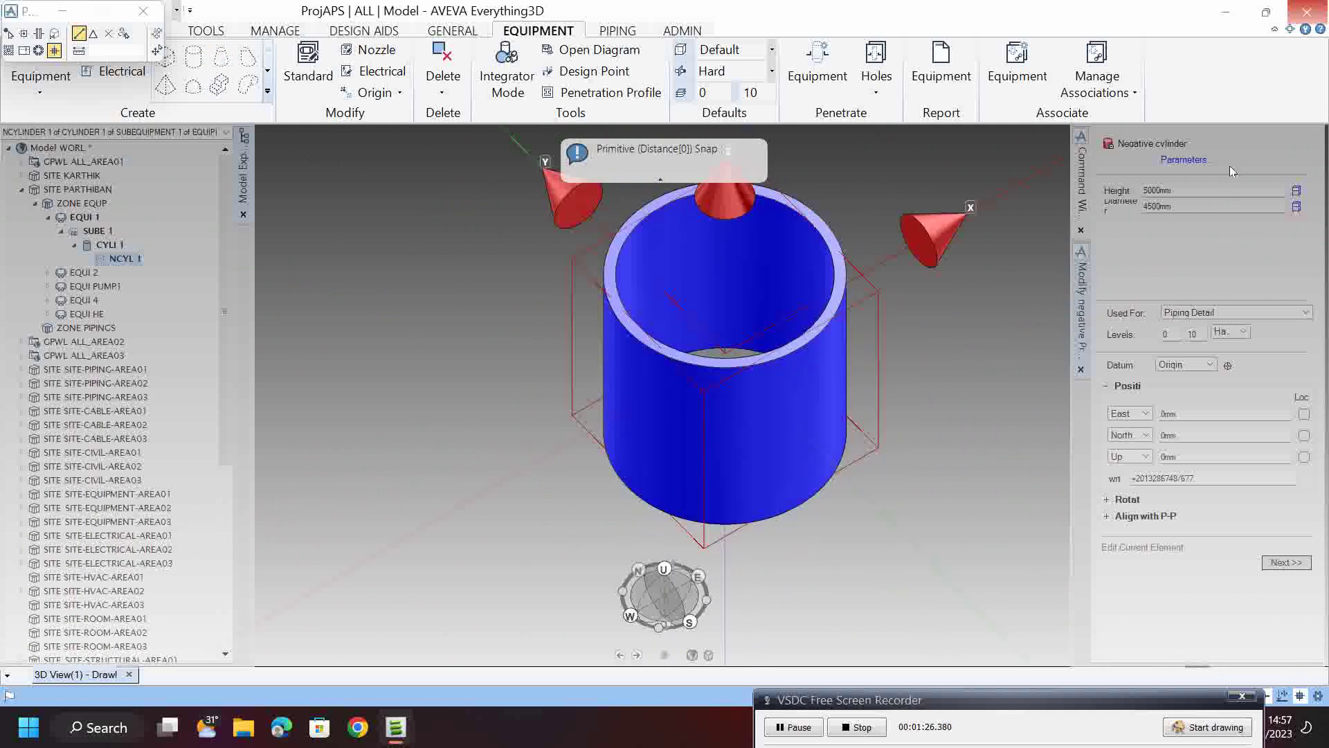
- Set the negative cylinder's diameter to 1000 mm
{"action": "left_click", "coordinate": [1182, 205]}
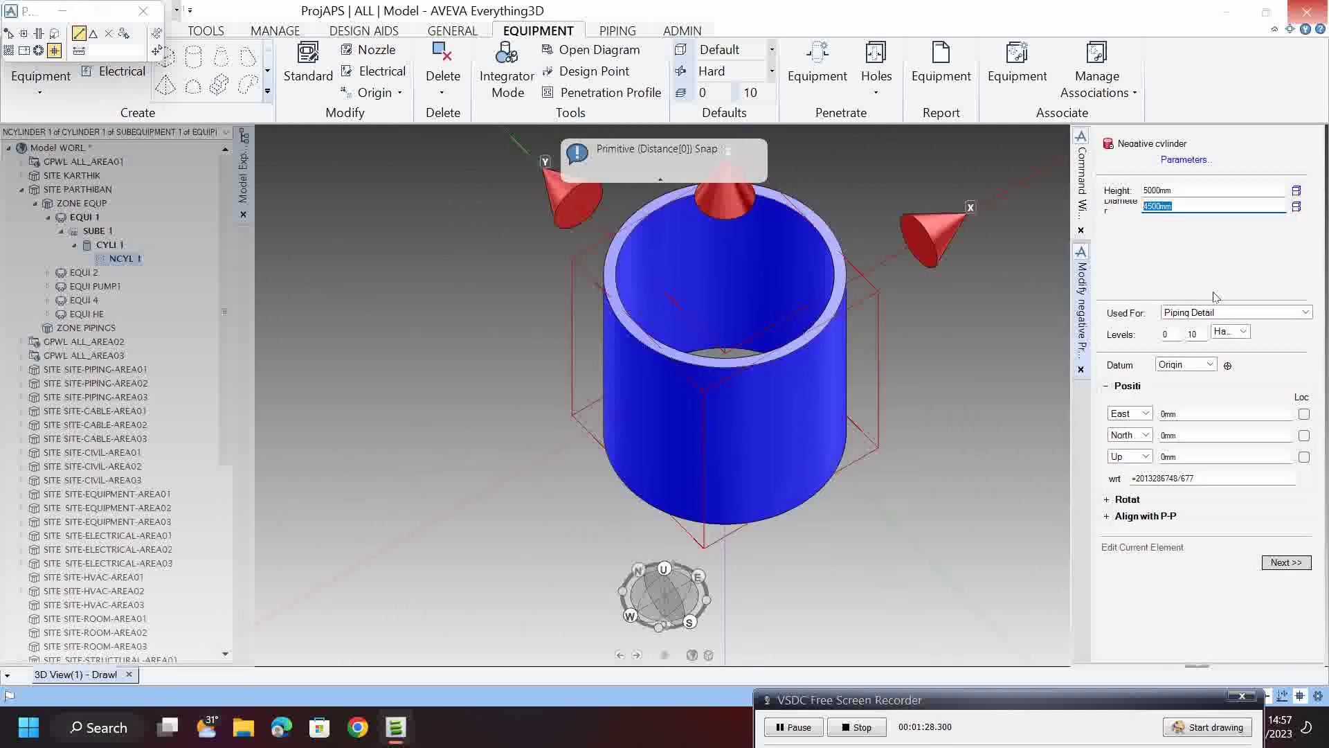
{"action": "type", "text": "1000"}
{"action": "key", "text": "Return"}
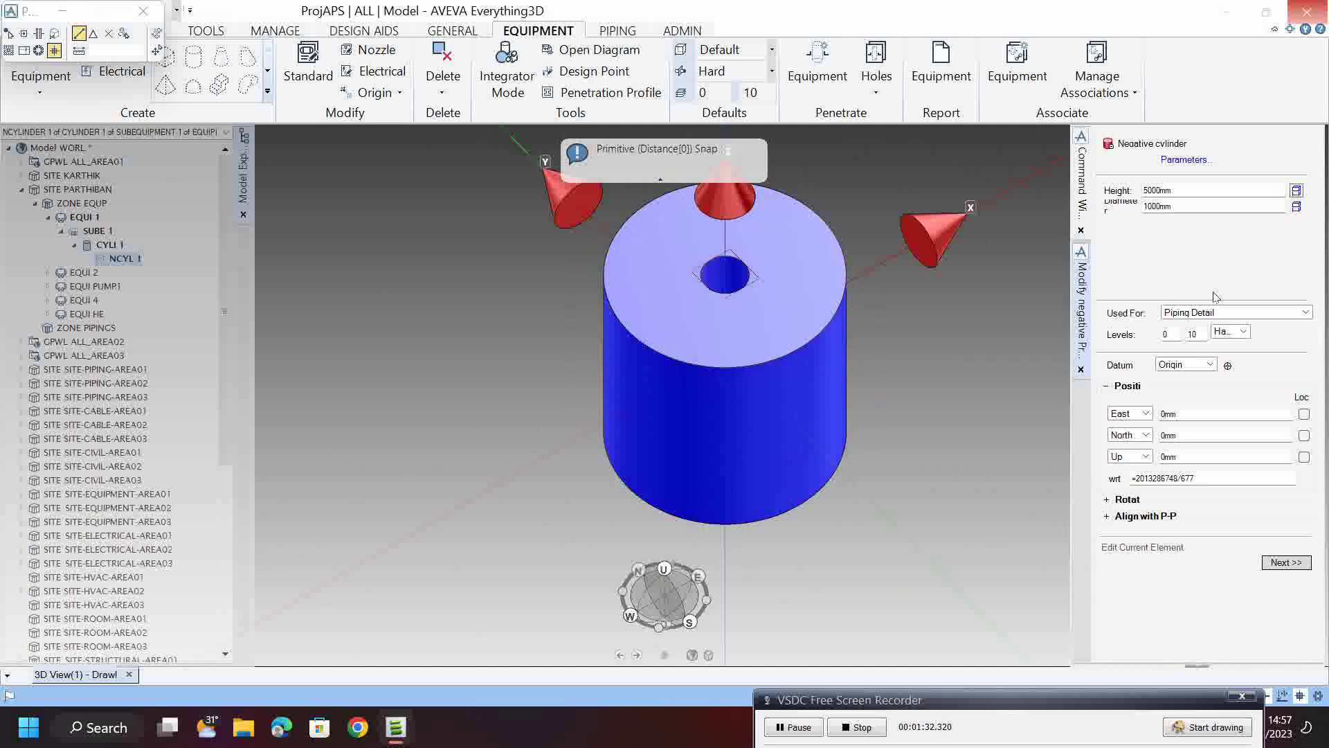
- Set the negative cylinder's diameter to 2500 mm and finish modifying the primitive
{"action": "left_click_drag", "start_coordinate": [1179, 205], "coordinate": [1057, 220]}
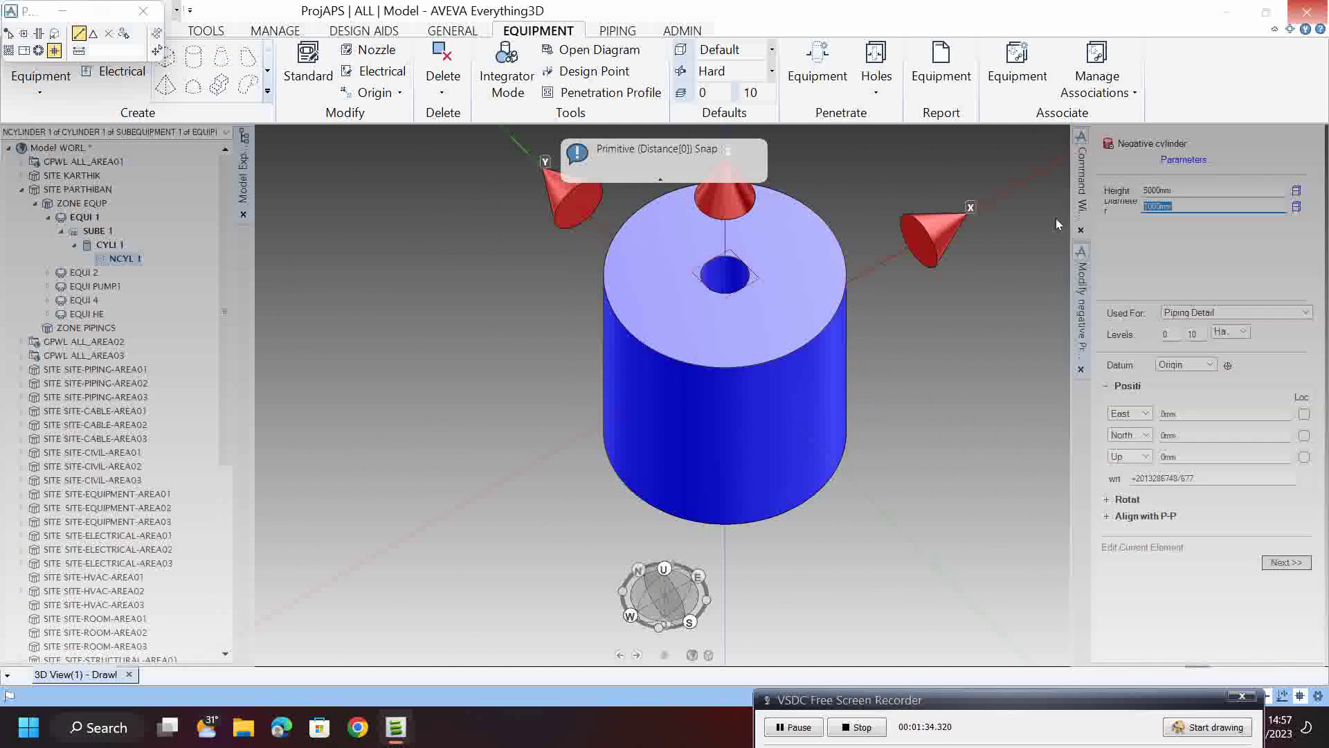
{"action": "type", "text": "2500"}
{"action": "key", "text": "Return"}
{"action": "scroll", "coordinate": [752, 376], "scroll_direction": "up", "scroll_amount": 5}
{"action": "middle_click_drag", "start_coordinate": [754, 375], "coordinate": [696, 380]}
{"action": "scroll", "coordinate": [660, 346], "scroll_direction": "down", "scroll_amount": 5}
{"action": "middle_click_drag", "start_coordinate": [698, 301], "coordinate": [755, 249]}
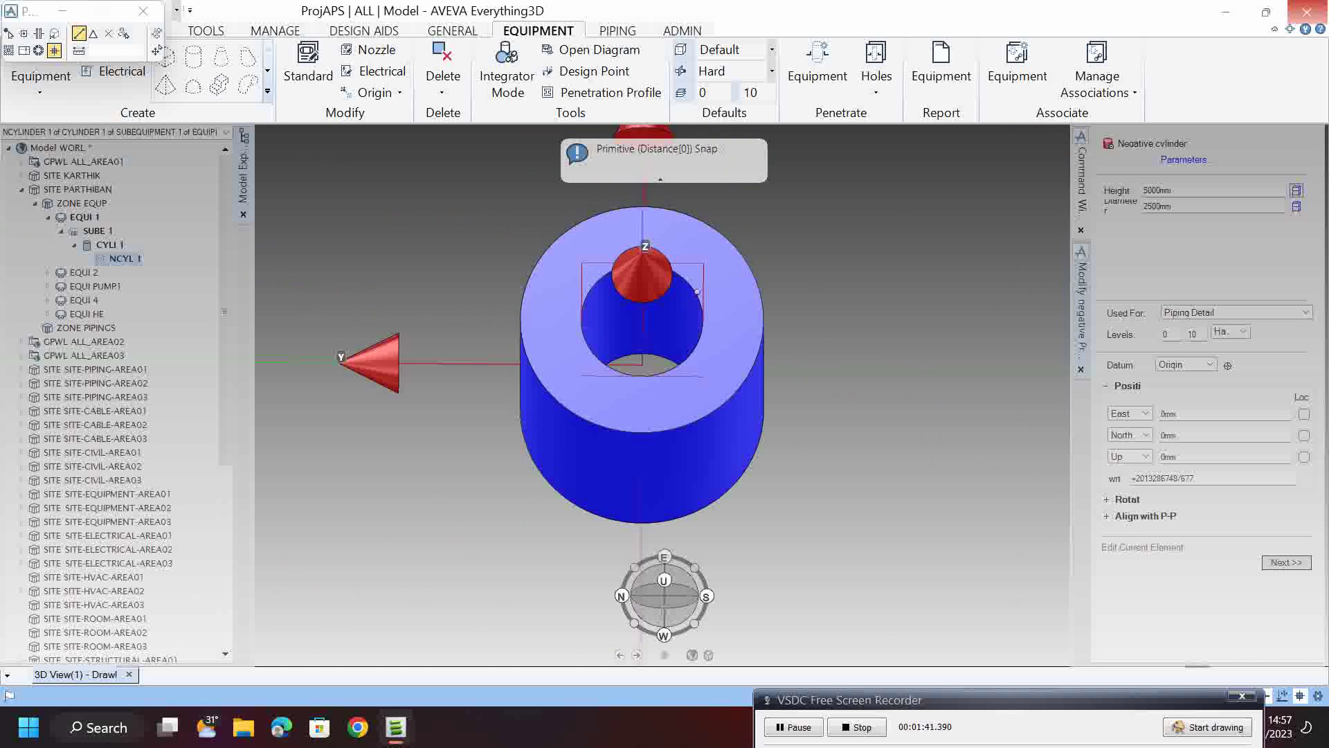
{"action": "left_click", "coordinate": [1308, 562]}
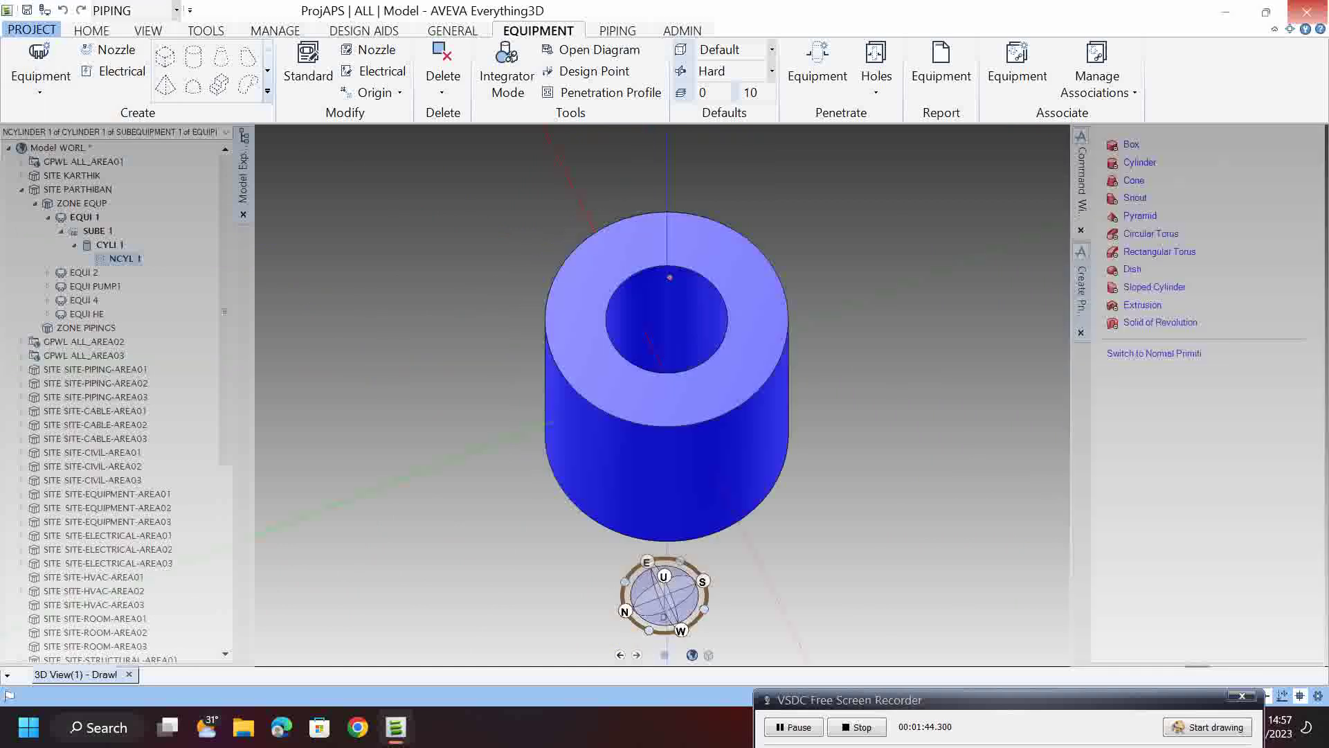
- Select the solid cylinder and query its level with Q LEVEL in the command window
{"action": "scroll", "coordinate": [682, 388], "scroll_direction": "up", "scroll_amount": 5}
{"action": "middle_click_drag", "start_coordinate": [690, 390], "coordinate": [632, 344]}
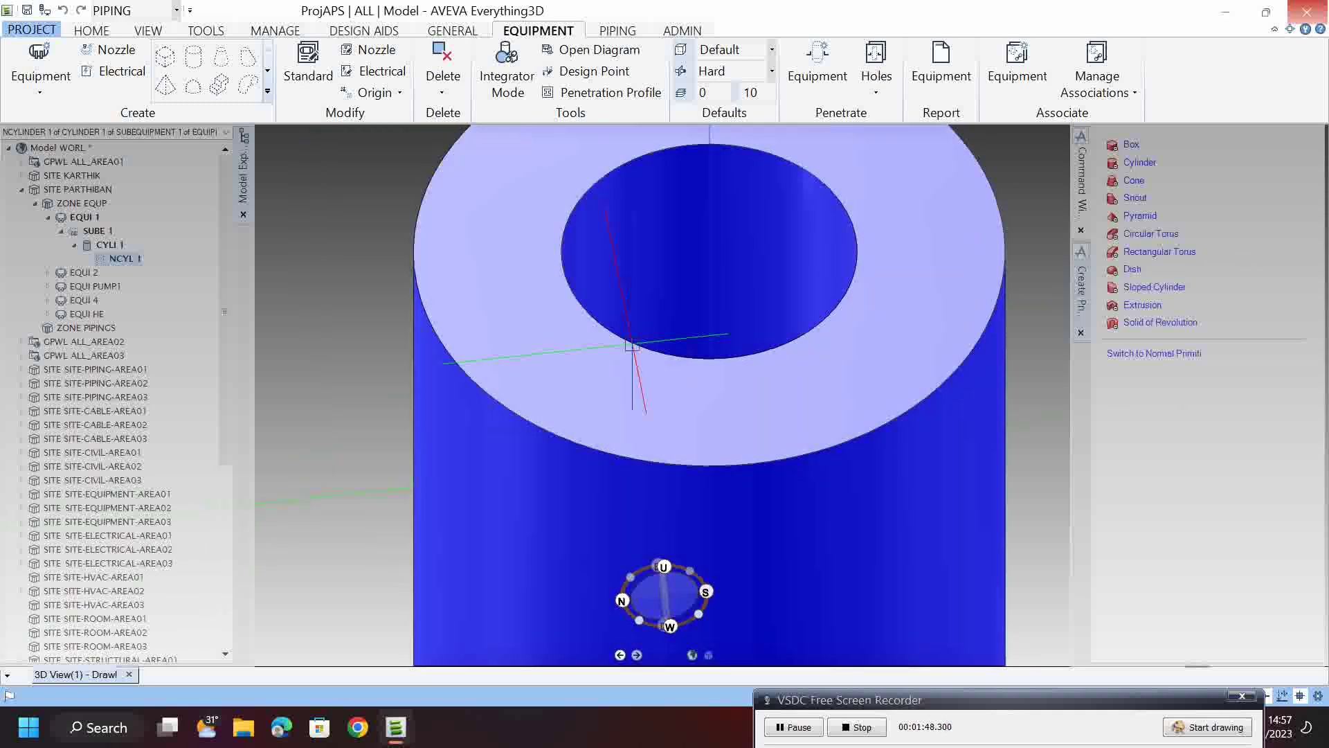
{"action": "left_click", "coordinate": [743, 436]}
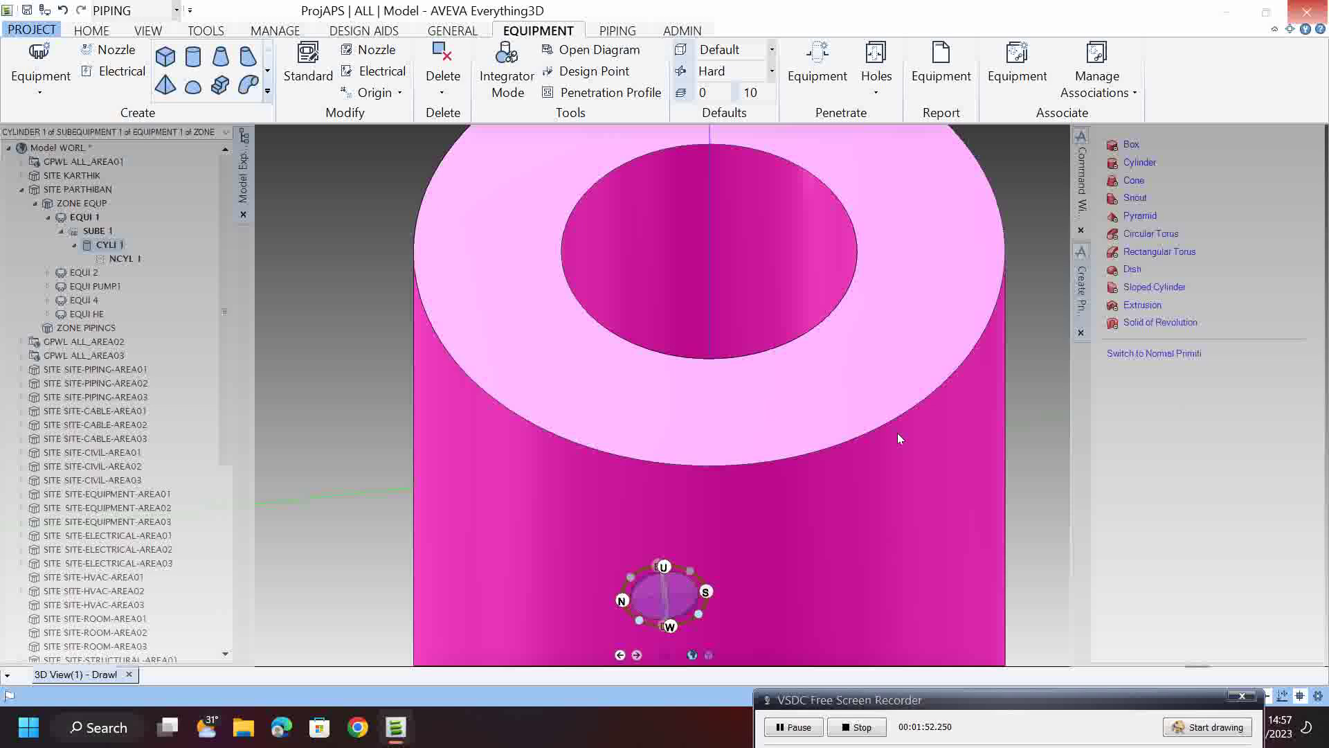
{"action": "scroll", "coordinate": [898, 433], "scroll_direction": "down", "scroll_amount": 4}
{"action": "left_click", "coordinate": [1081, 179]}
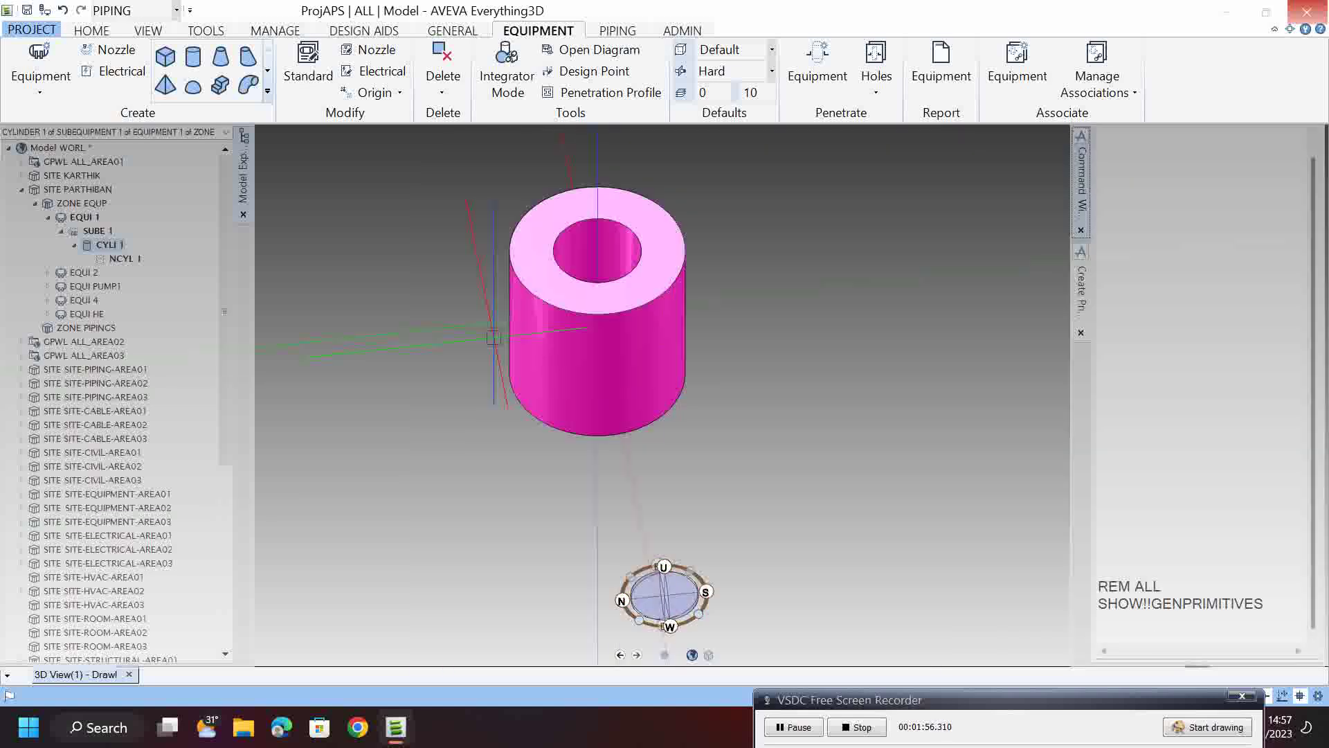
{"action": "middle_click_drag", "start_coordinate": [589, 324], "coordinate": [607, 352]}
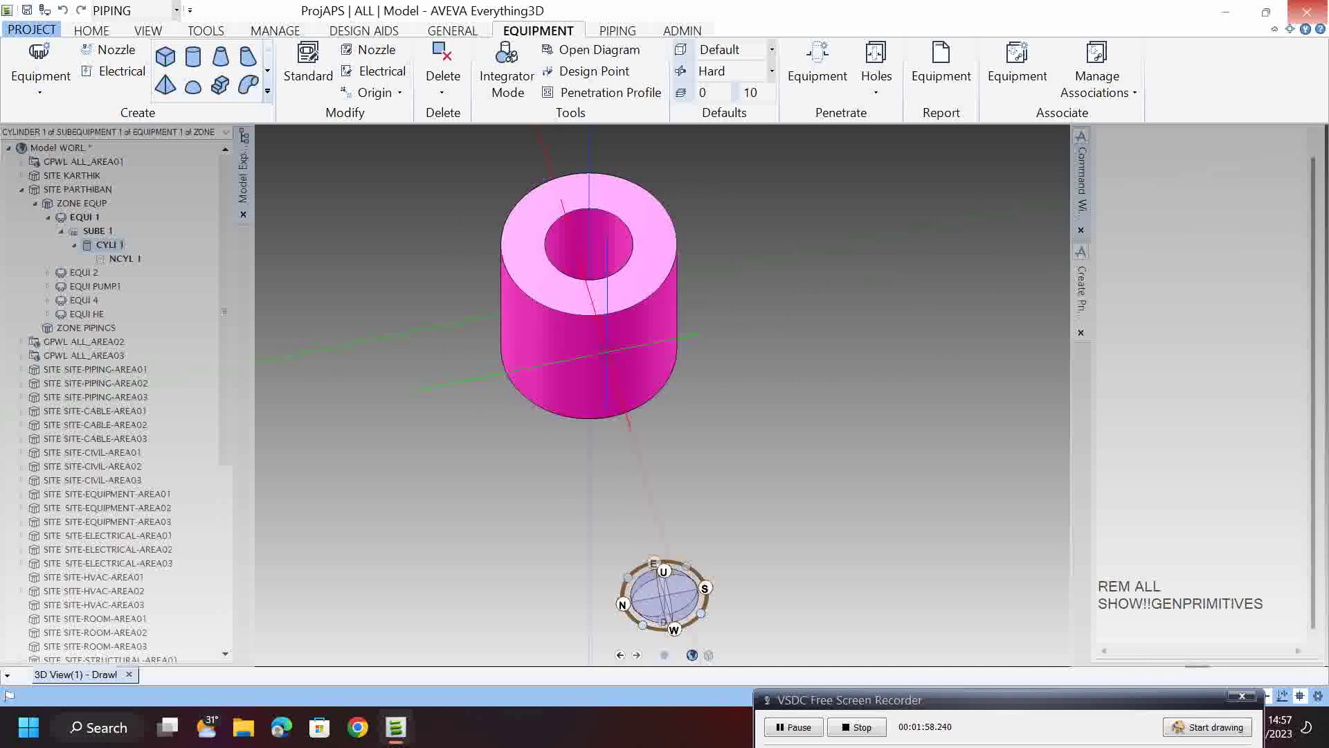
{"action": "left_click", "coordinate": [1207, 616]}
{"action": "type", "text": "Q"}
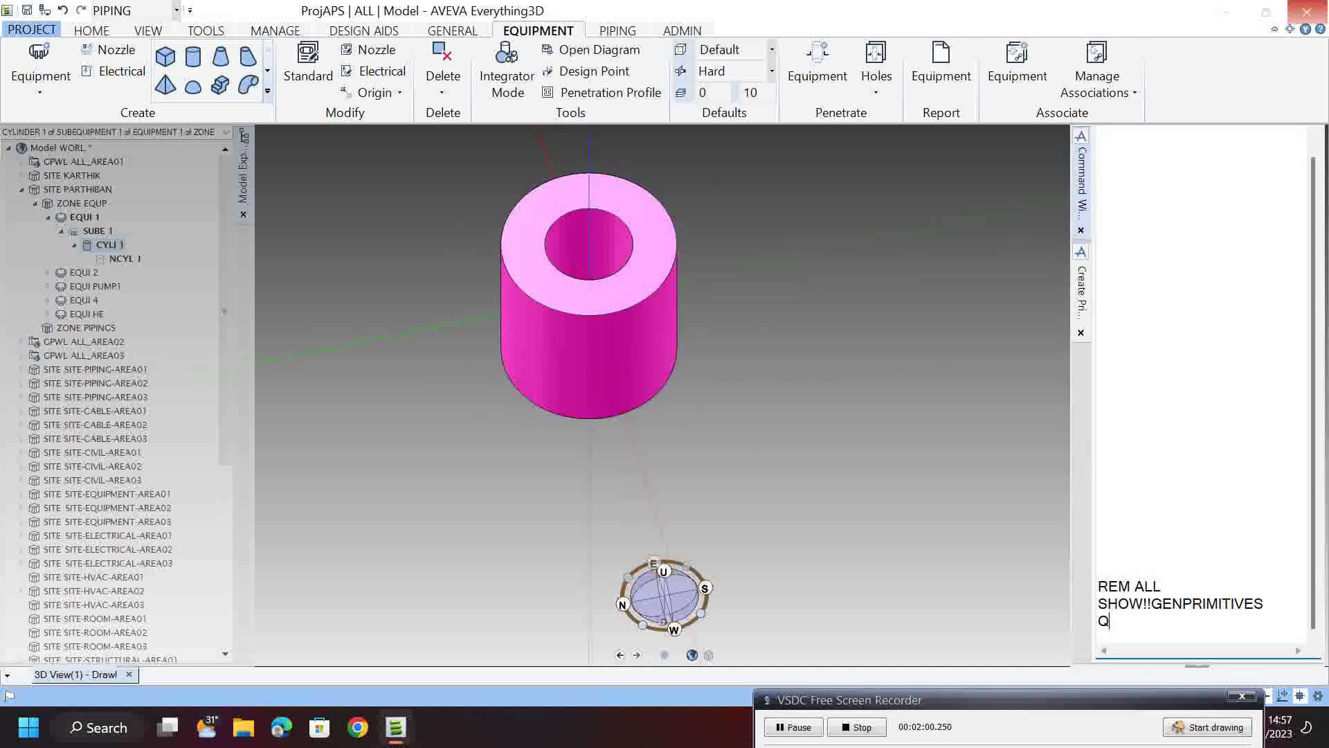
{"action": "type", "text": " LEVEL"}
{"action": "key", "text": "Return"}
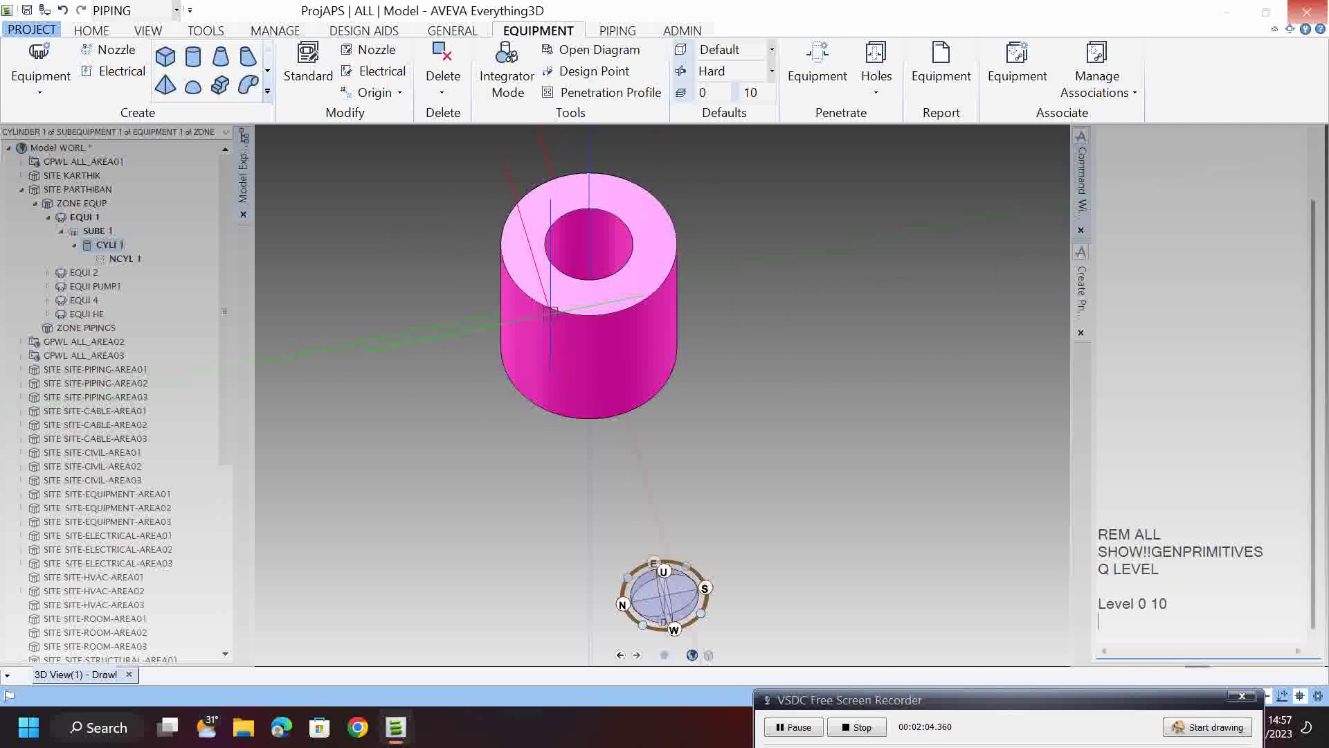
- Set the solid cylinder's drawing level to 7 12 and inspect it in the 3D view
{"action": "scroll", "coordinate": [554, 310], "scroll_direction": "up", "scroll_amount": 3}
{"action": "middle_click_drag", "start_coordinate": [564, 309], "coordinate": [648, 255]}
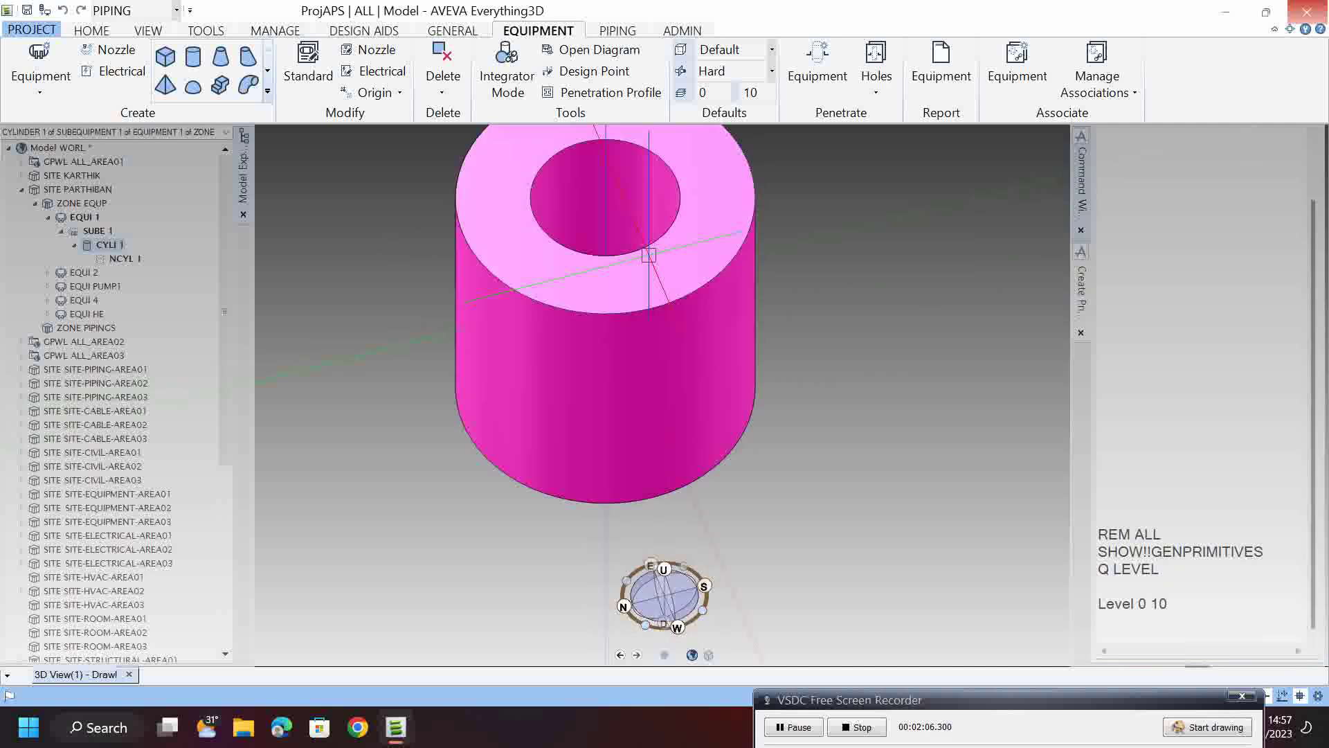
{"action": "scroll", "coordinate": [649, 255], "scroll_direction": "down", "scroll_amount": 3}
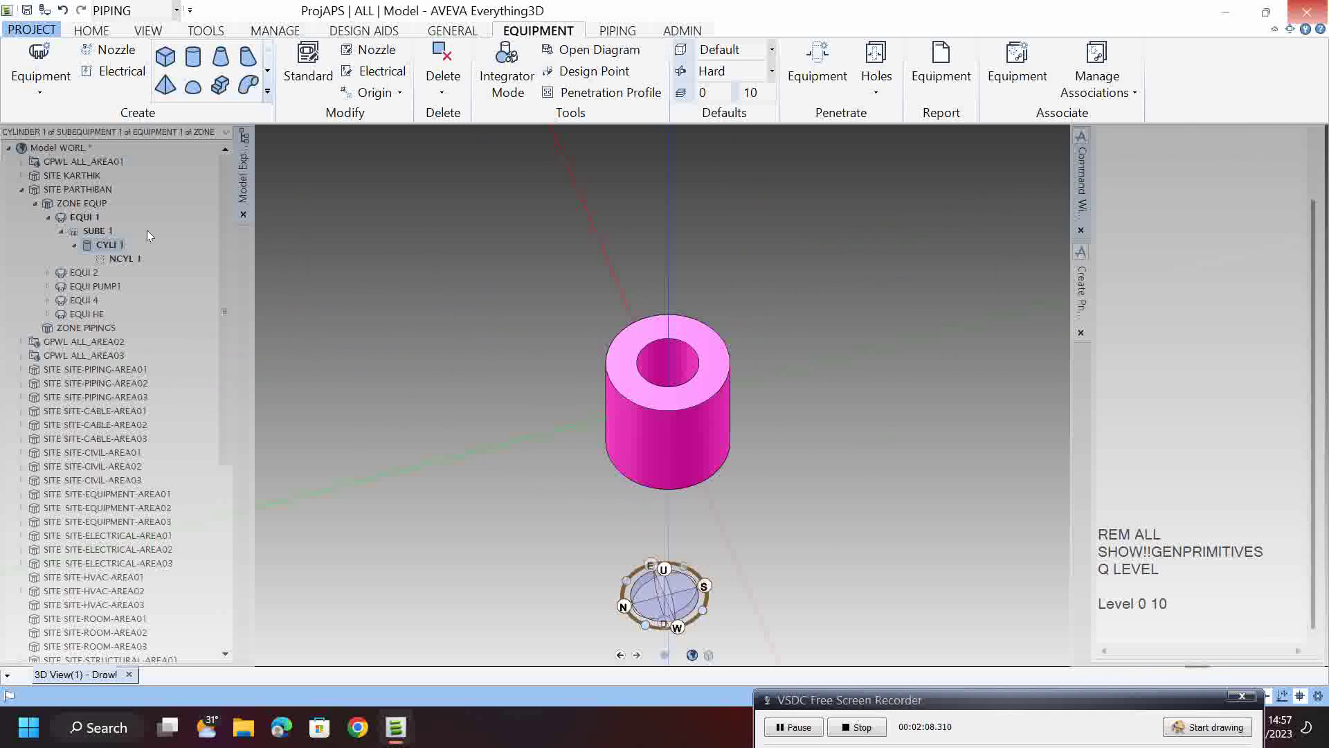
{"action": "left_click", "coordinate": [1212, 607]}
{"action": "key", "text": "Return"}
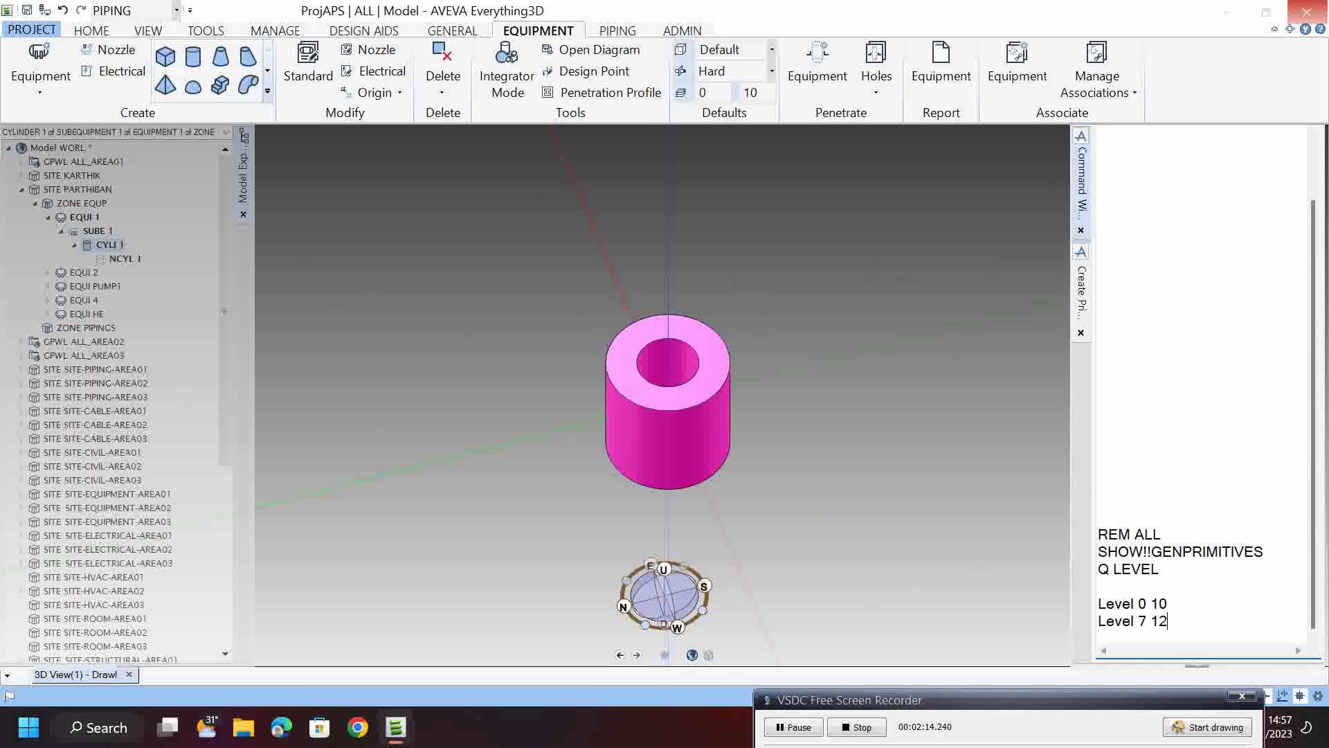
{"action": "key", "text": "Return"}
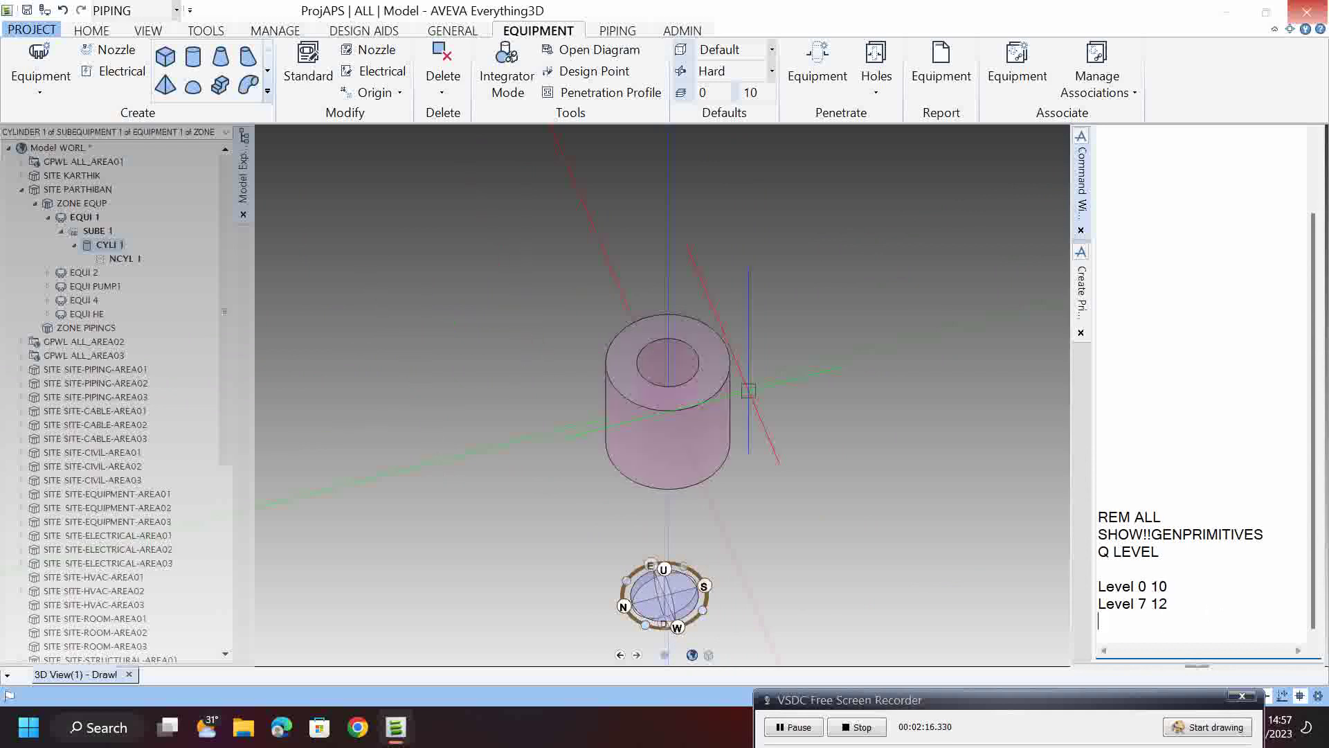
{"action": "scroll", "coordinate": [684, 431], "scroll_direction": "up", "scroll_amount": 5}
{"action": "mouse_move", "coordinate": [684, 432]}
{"action": "middle_mouse_down"}
{"action": "mouse_move", "coordinate": [761, 315]}
{"action": "mouse_move", "coordinate": [705, 417]}
{"action": "mouse_move", "coordinate": [643, 417]}
{"action": "middle_mouse_up"}
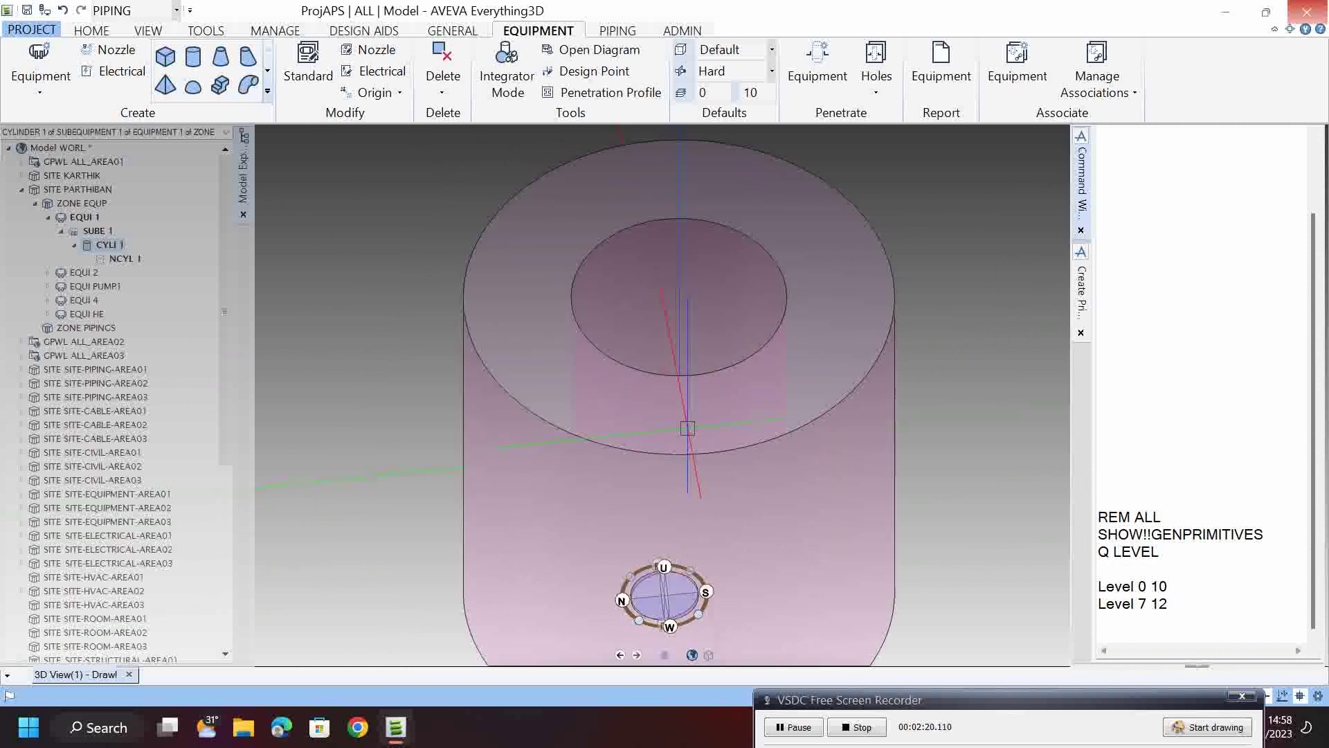
- Set the solid cylinder's drawing level to 7 15
{"action": "scroll", "coordinate": [643, 418], "scroll_direction": "down", "scroll_amount": 5}
{"action": "left_click", "coordinate": [1191, 604]}
{"action": "type", "text": "5"}
{"action": "key", "text": "Return"}
{"action": "key", "text": "Return"}
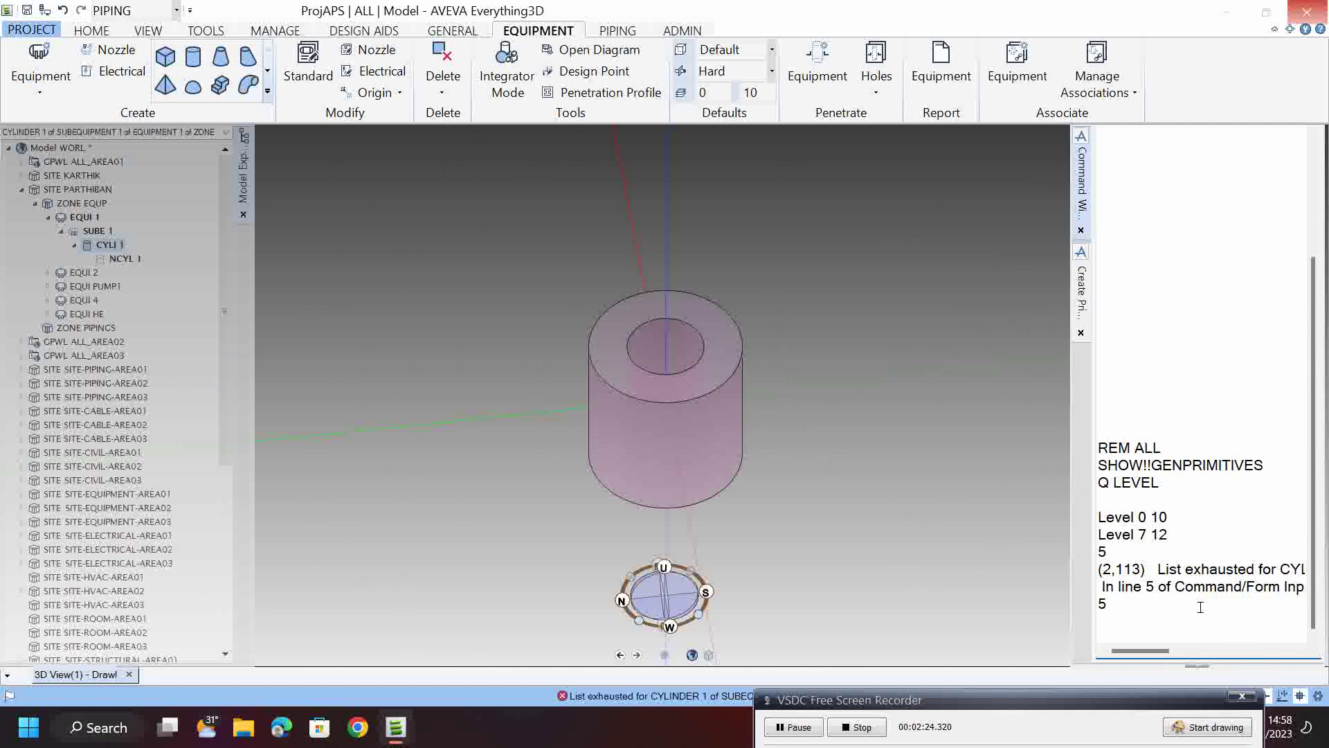
{"action": "key", "text": "Up"}
{"action": "type", "text": "5"}
{"action": "key", "text": "Return"}
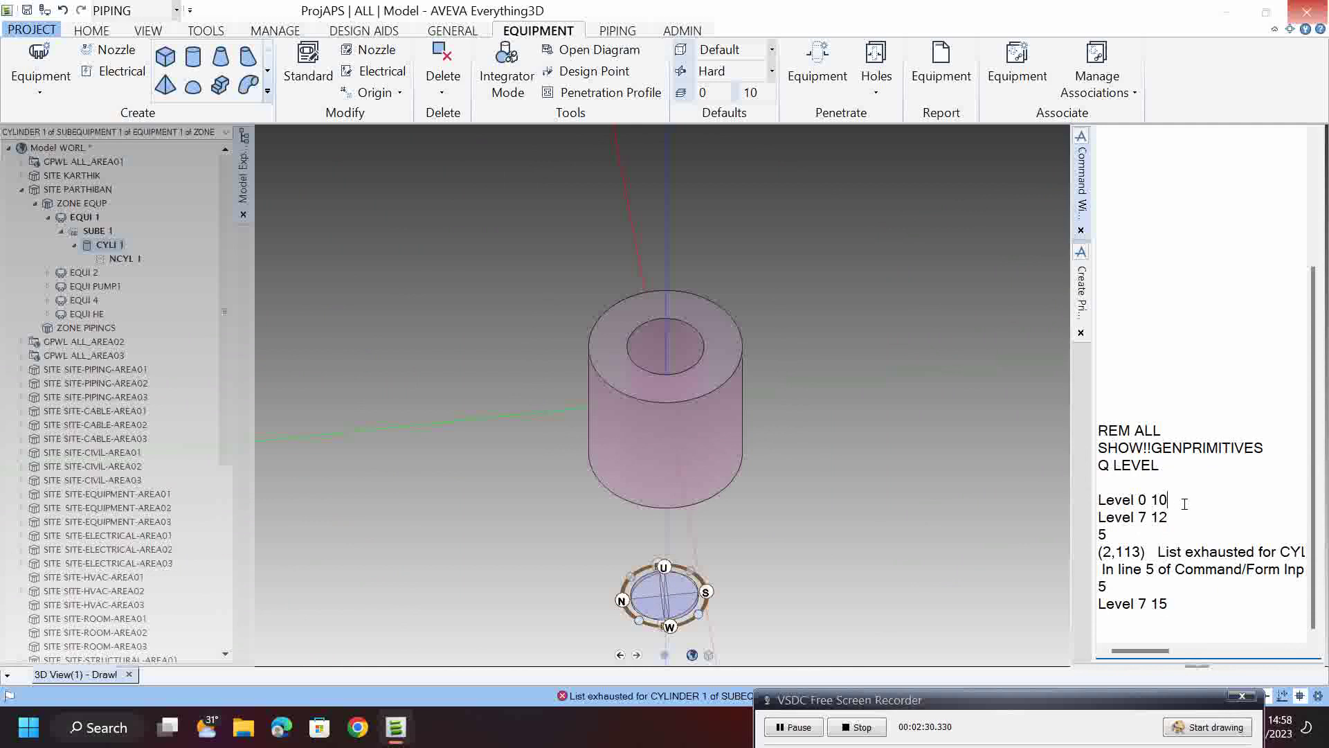
- Set the solid cylinder's drawing level to 0 10 and save the work
{"action": "key", "text": "Return"}
{"action": "key", "text": "Return"}
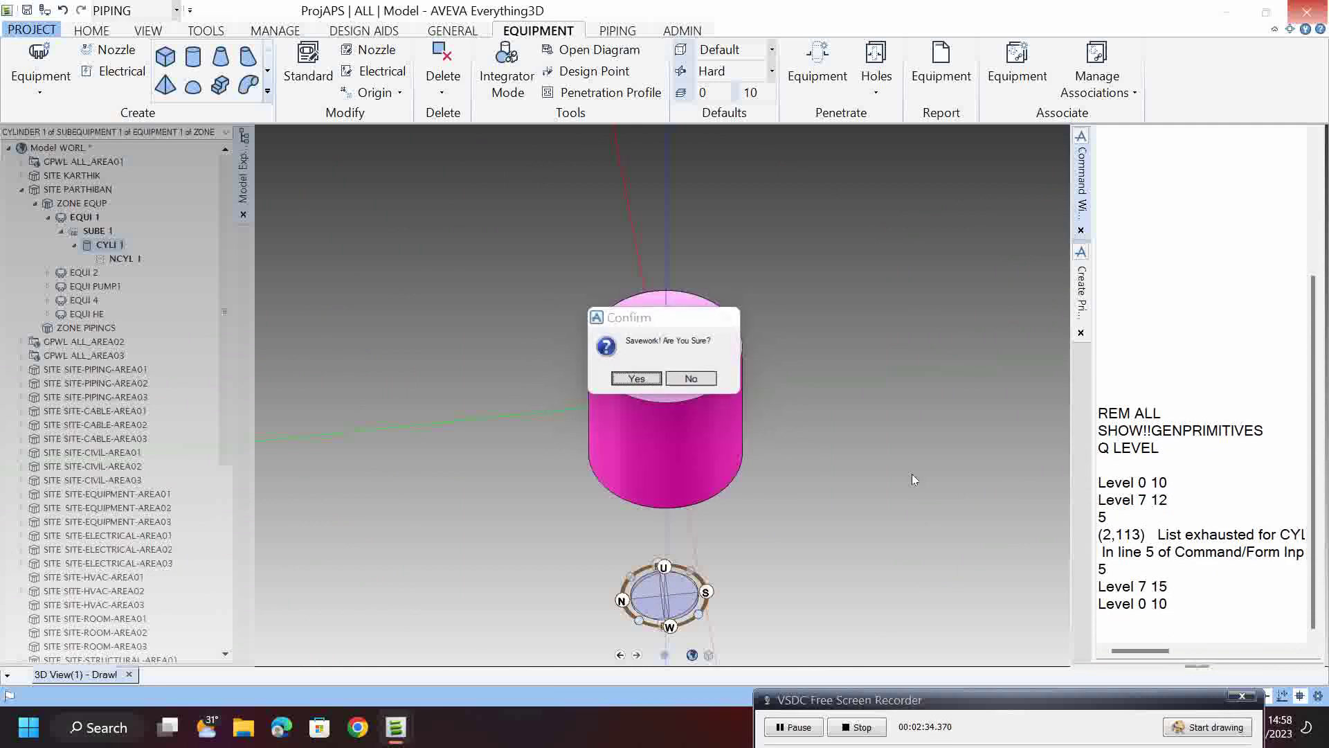
{"action": "left_click", "coordinate": [635, 376]}
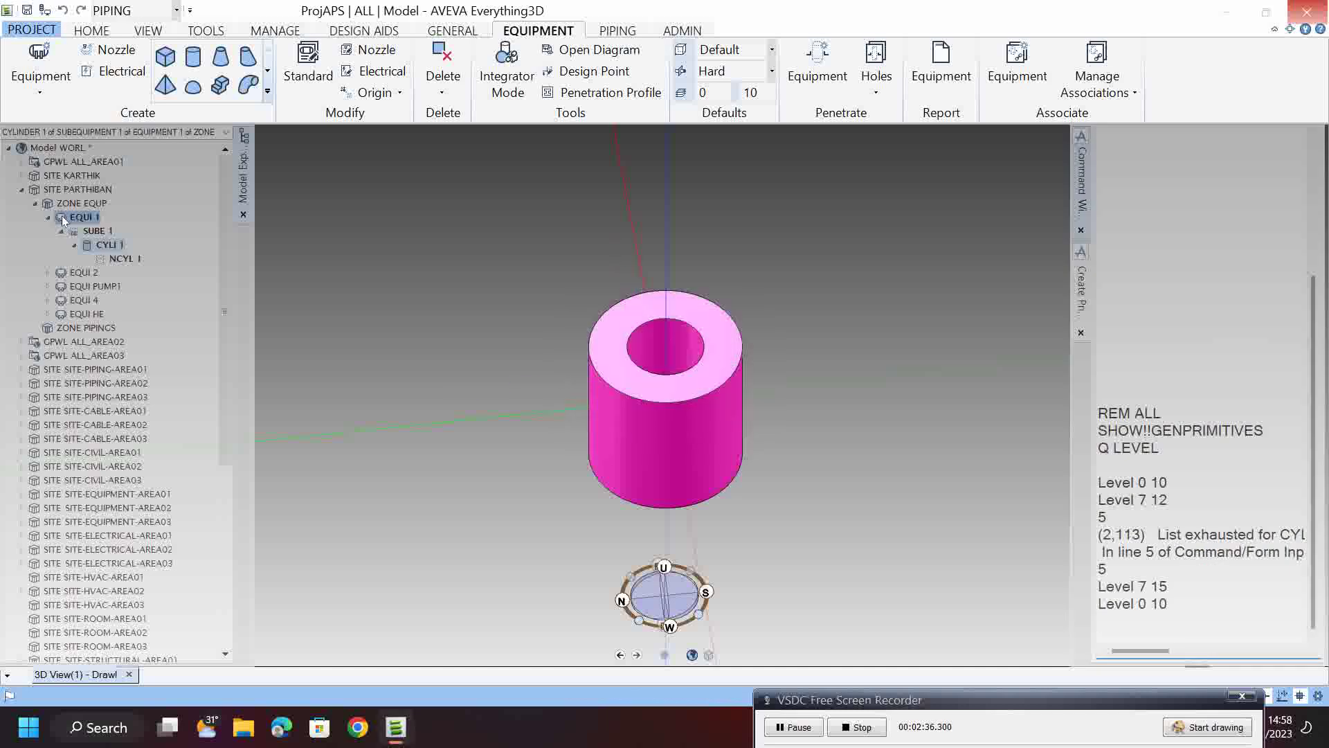
- Copy the solid cylinder with its negative cylinder and paste it into the same sub-equipment
{"action": "left_click", "coordinate": [110, 246]}
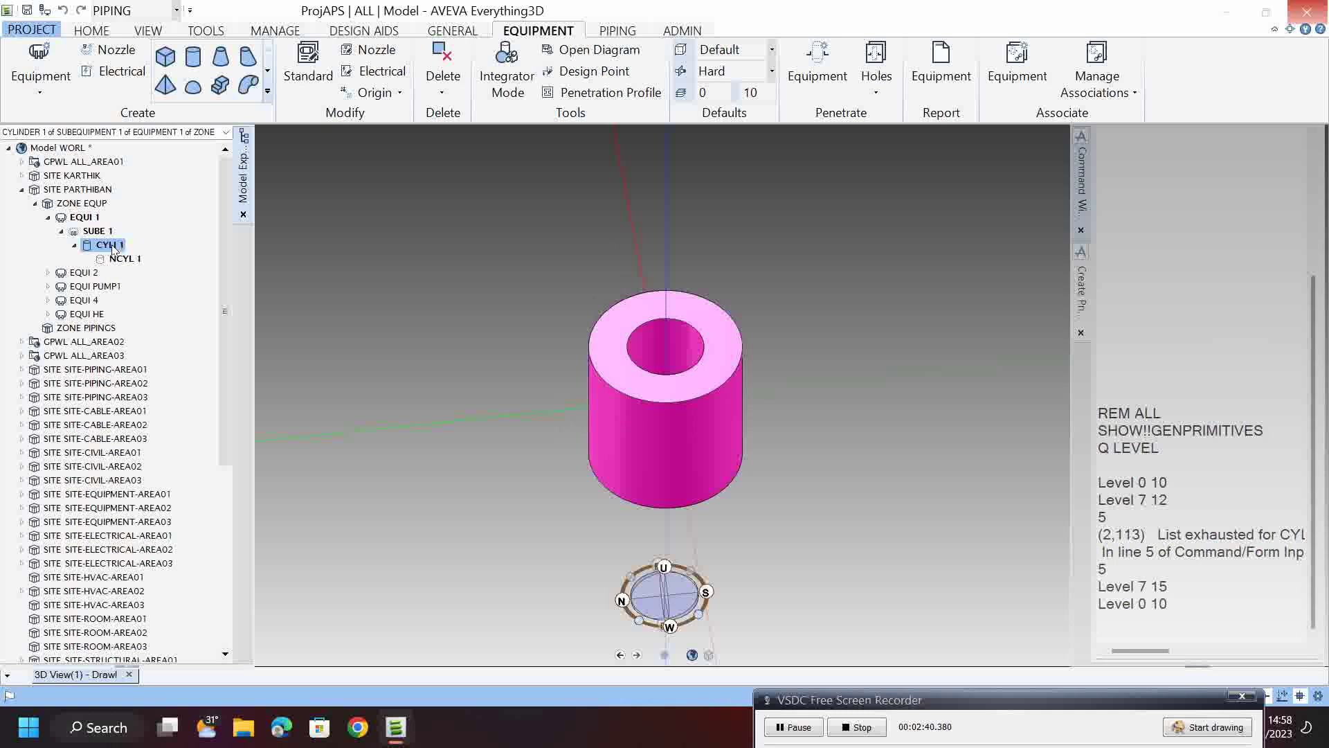
{"action": "right_click", "coordinate": [114, 249]}
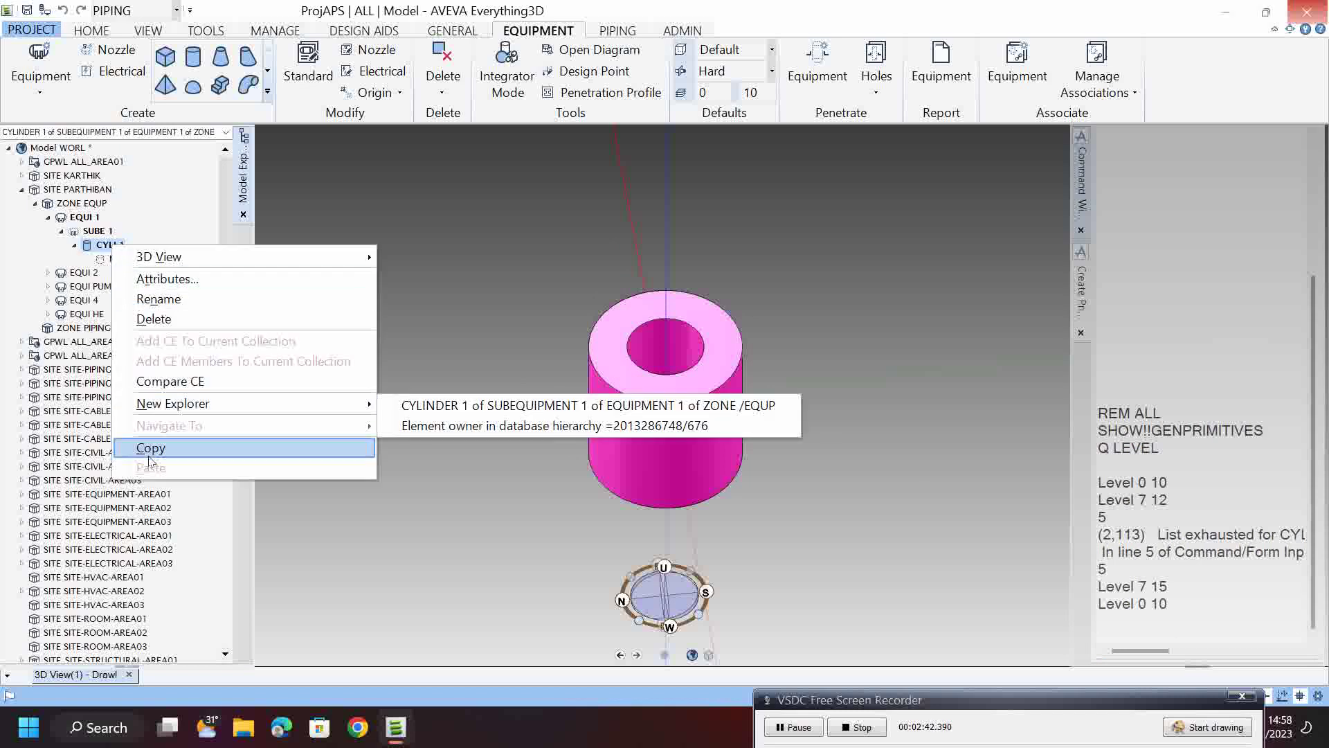
{"action": "left_click", "coordinate": [183, 447]}
{"action": "left_click", "coordinate": [119, 258]}
{"action": "right_click", "coordinate": [118, 254]}
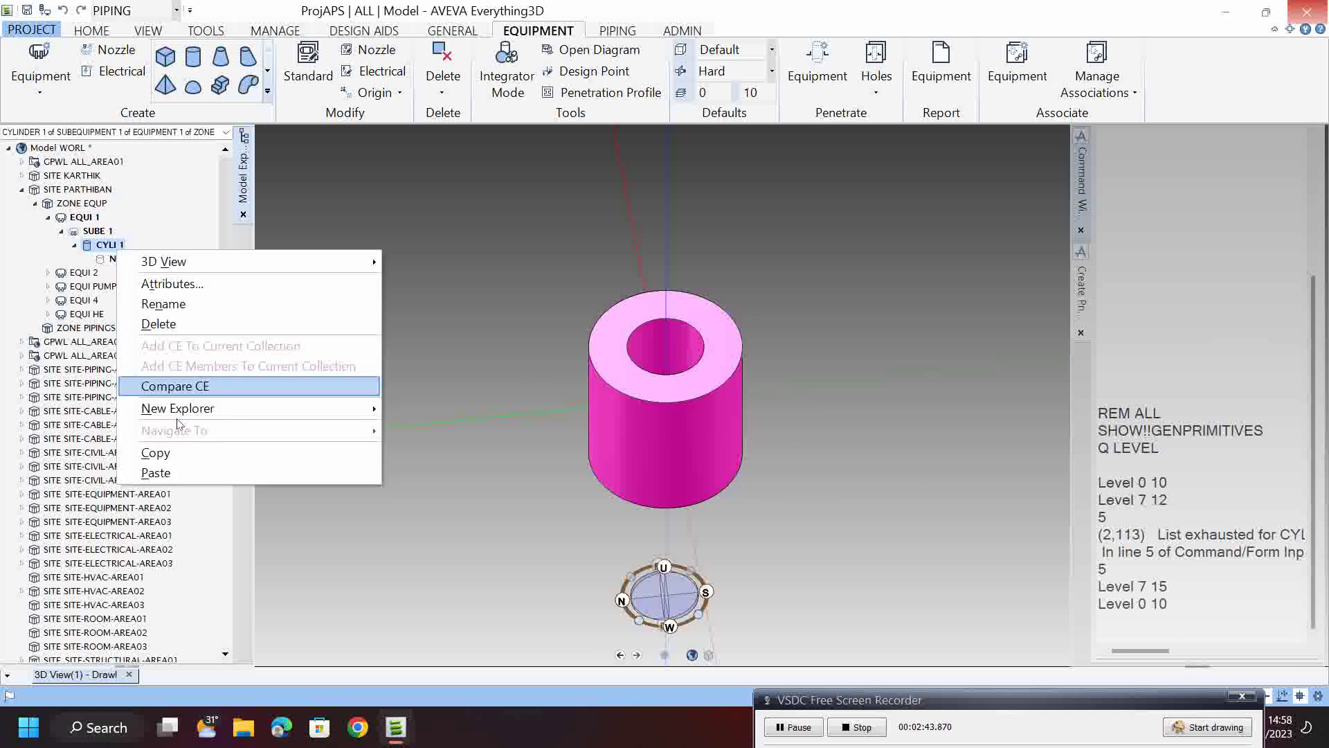
{"action": "left_click", "coordinate": [181, 468]}
{"action": "left_click", "coordinate": [110, 273]}
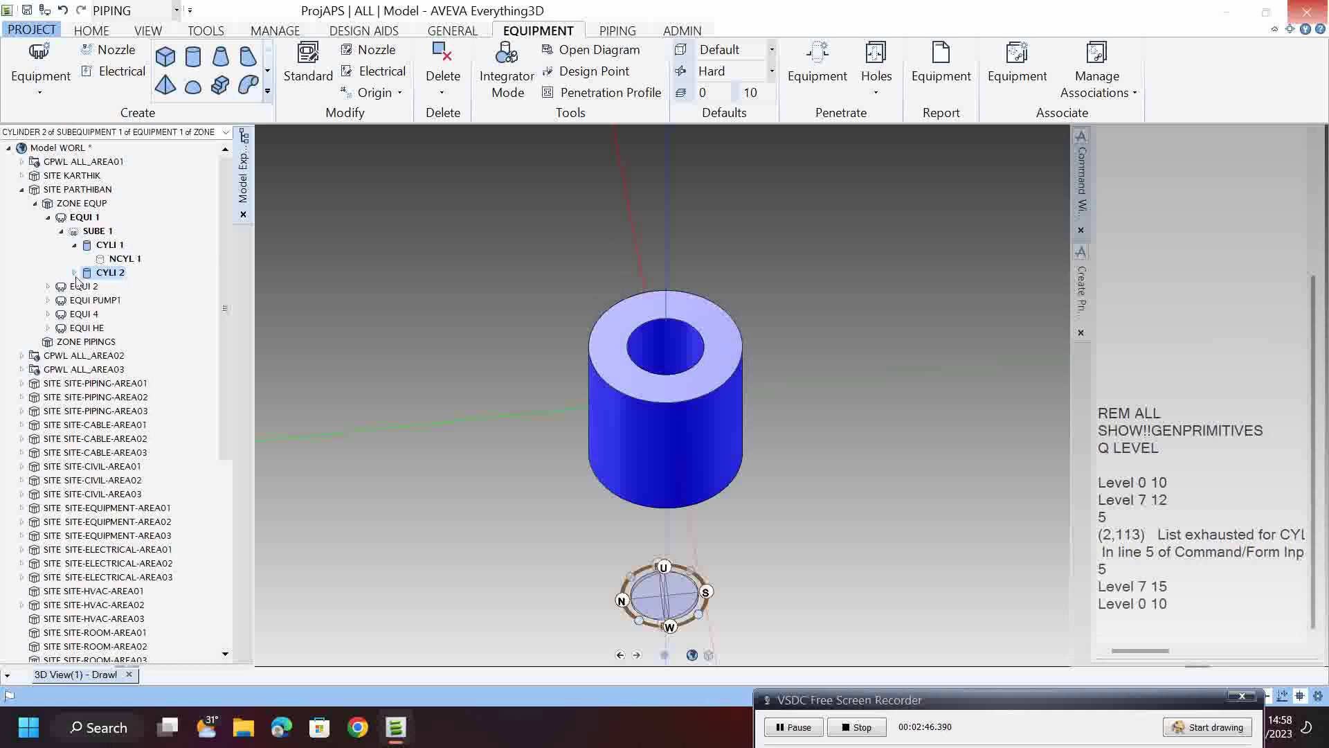
- Expand the copied cylinder in the model hierarchy and query its attributes with Q ATT
{"action": "left_click", "coordinate": [74, 272]}
{"action": "left_click", "coordinate": [122, 286]}
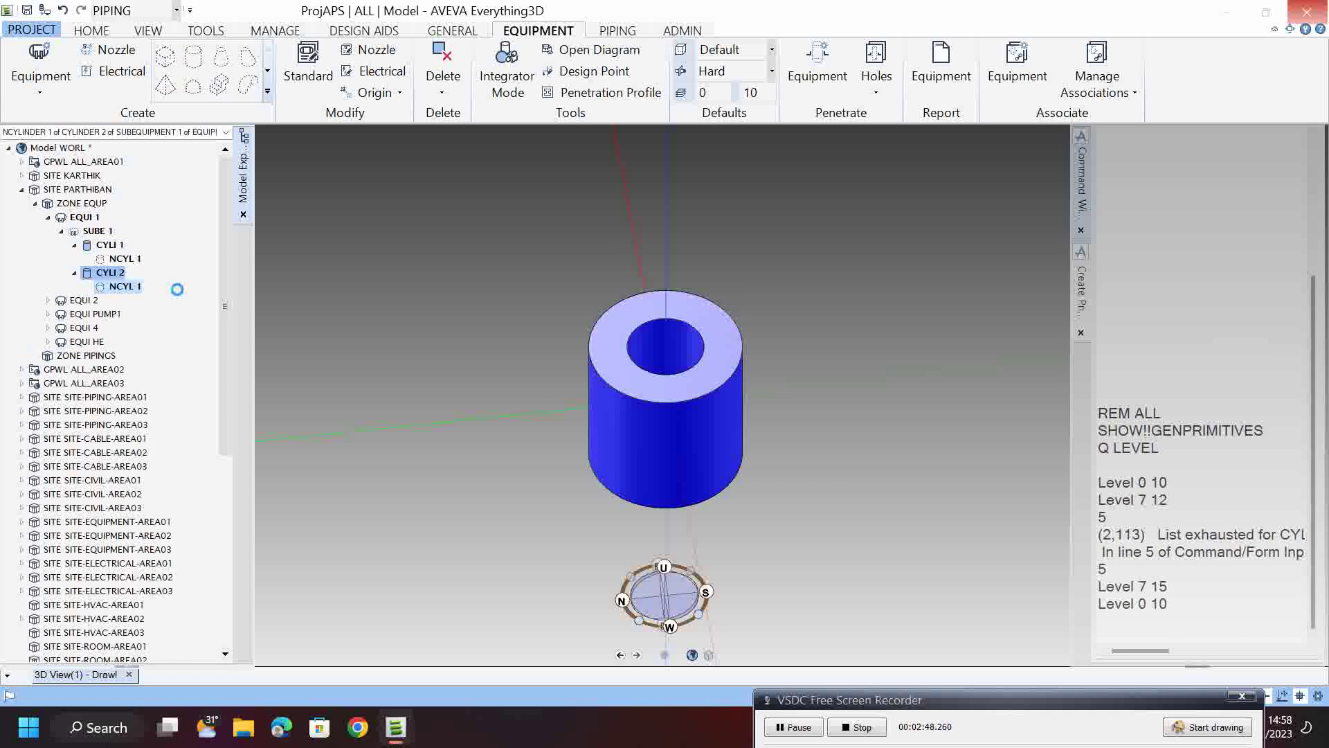
{"action": "left_click", "coordinate": [1155, 625]}
{"action": "type", "text": "Q ATT"}
{"action": "key", "text": "Return"}
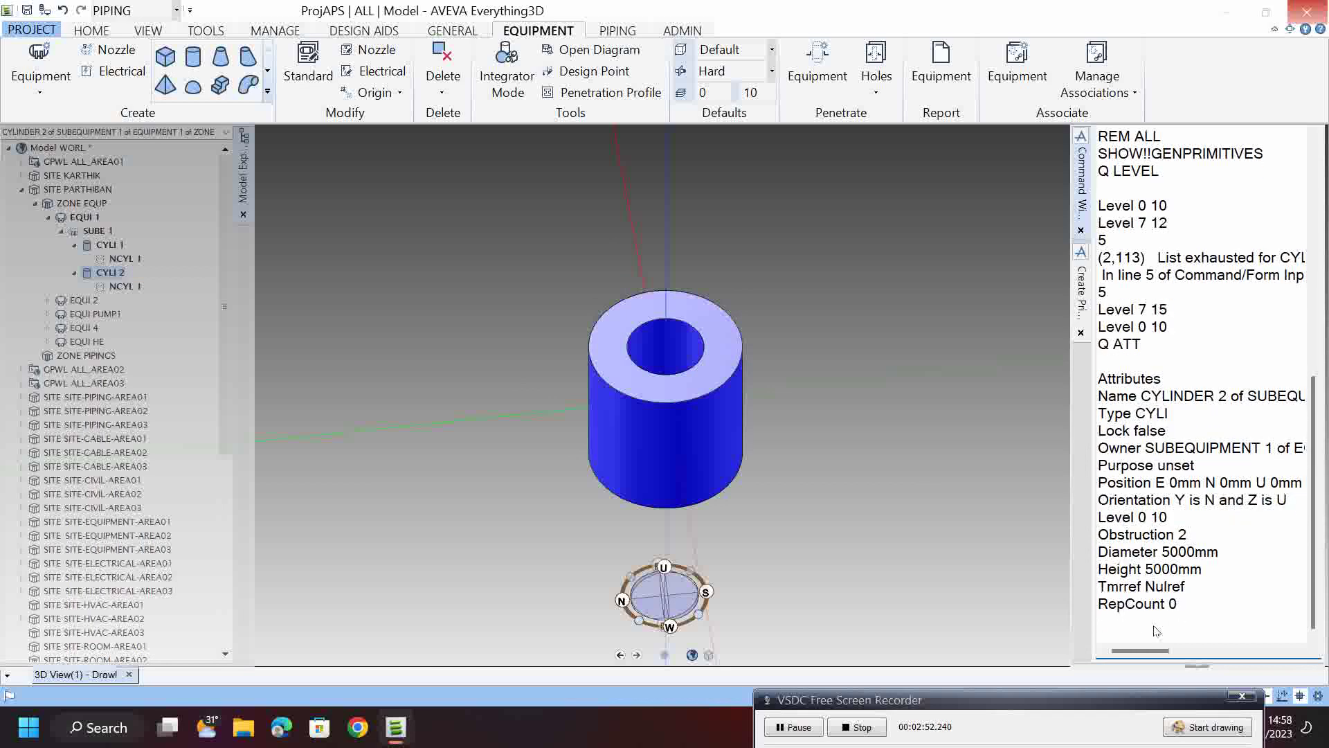
- Set the copied cylinder's diameter to 5500 mm through the command window
{"action": "double_click", "coordinate": [1253, 552]}
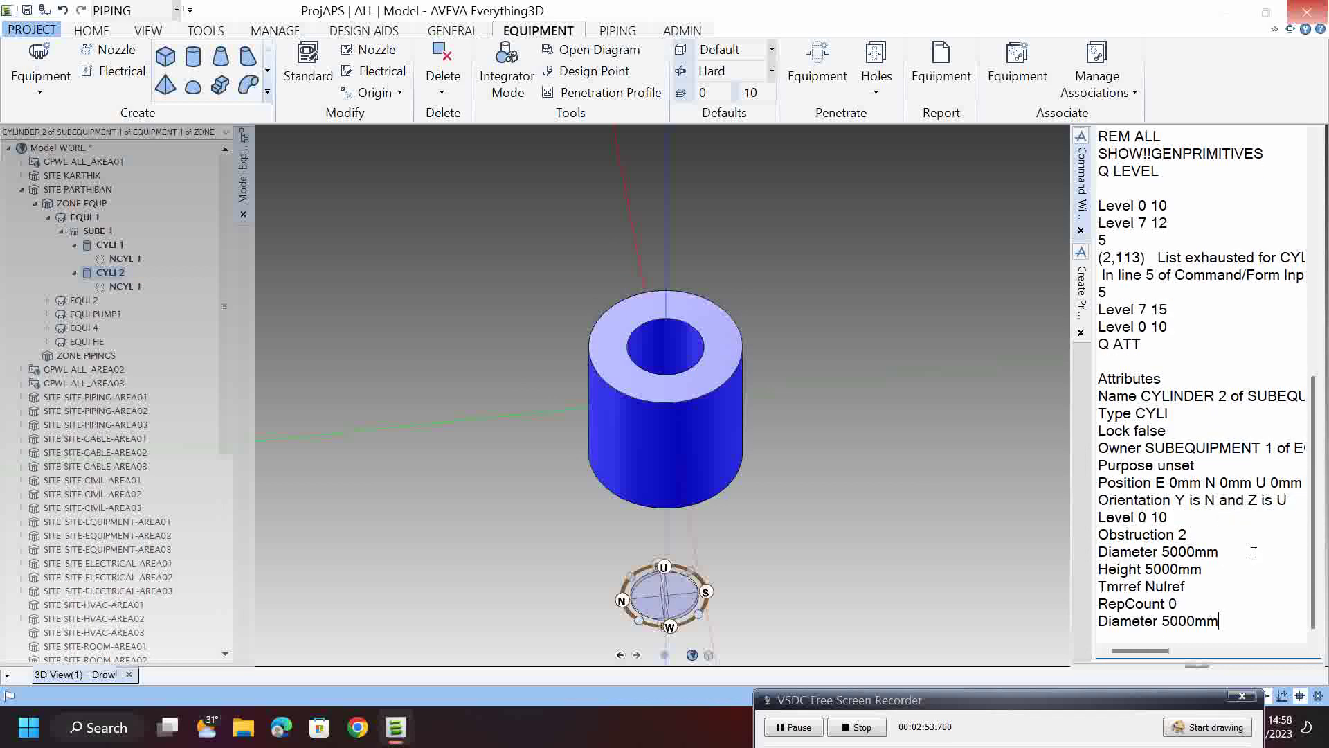
{"action": "left_click", "coordinate": [1177, 627]}
{"action": "key", "text": "Delete"}
{"action": "type", "text": "5"}
{"action": "key", "text": "Return"}
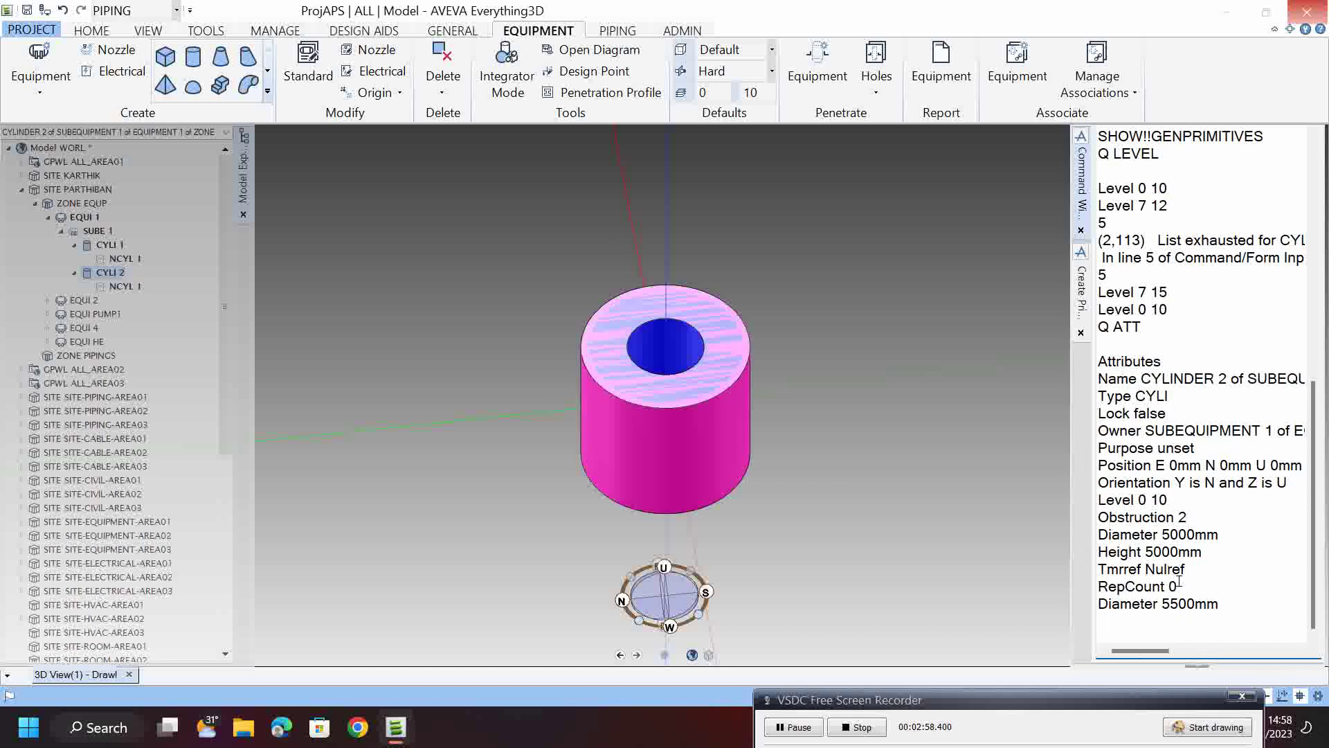
- Set the copied cylinder's height to 5500 mm through the command window
{"action": "double_click", "coordinate": [1204, 553]}
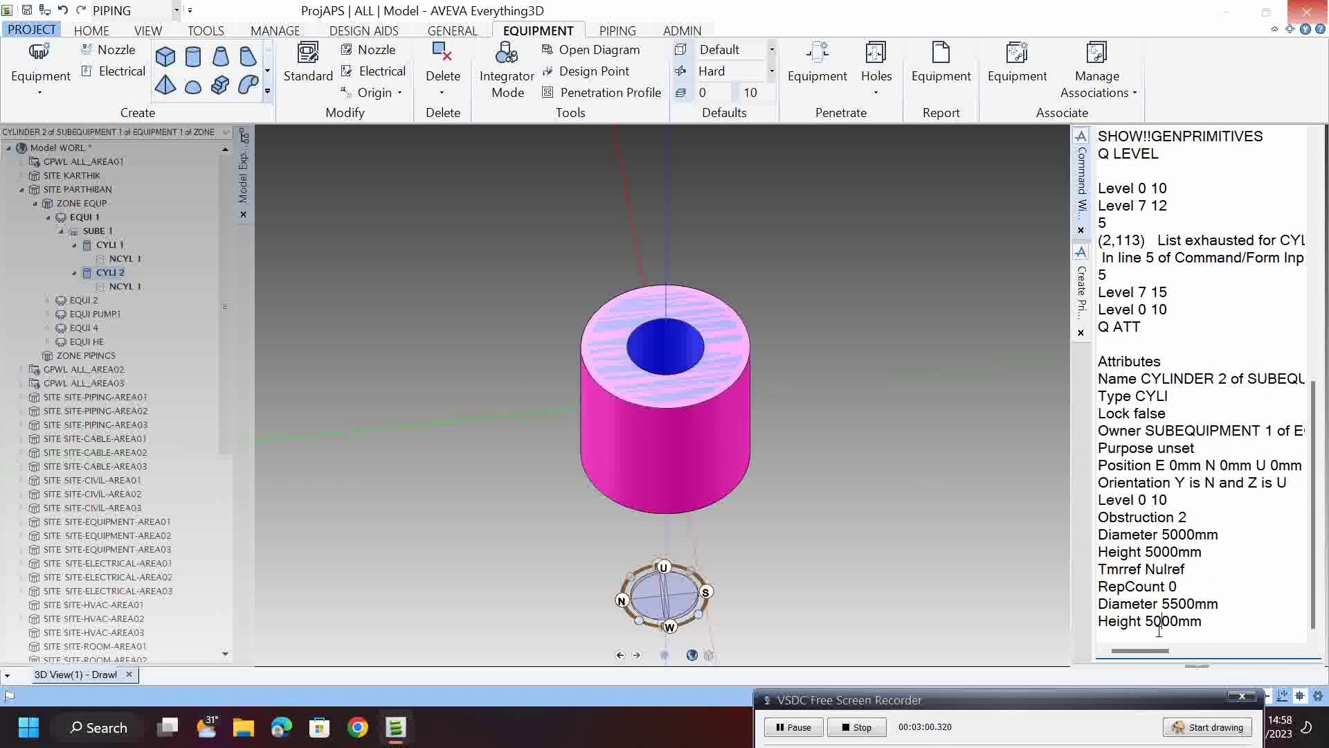
{"action": "left_click", "coordinate": [1159, 627]}
{"action": "key", "text": "Delete"}
{"action": "type", "text": "5"}
{"action": "key", "text": "Return"}
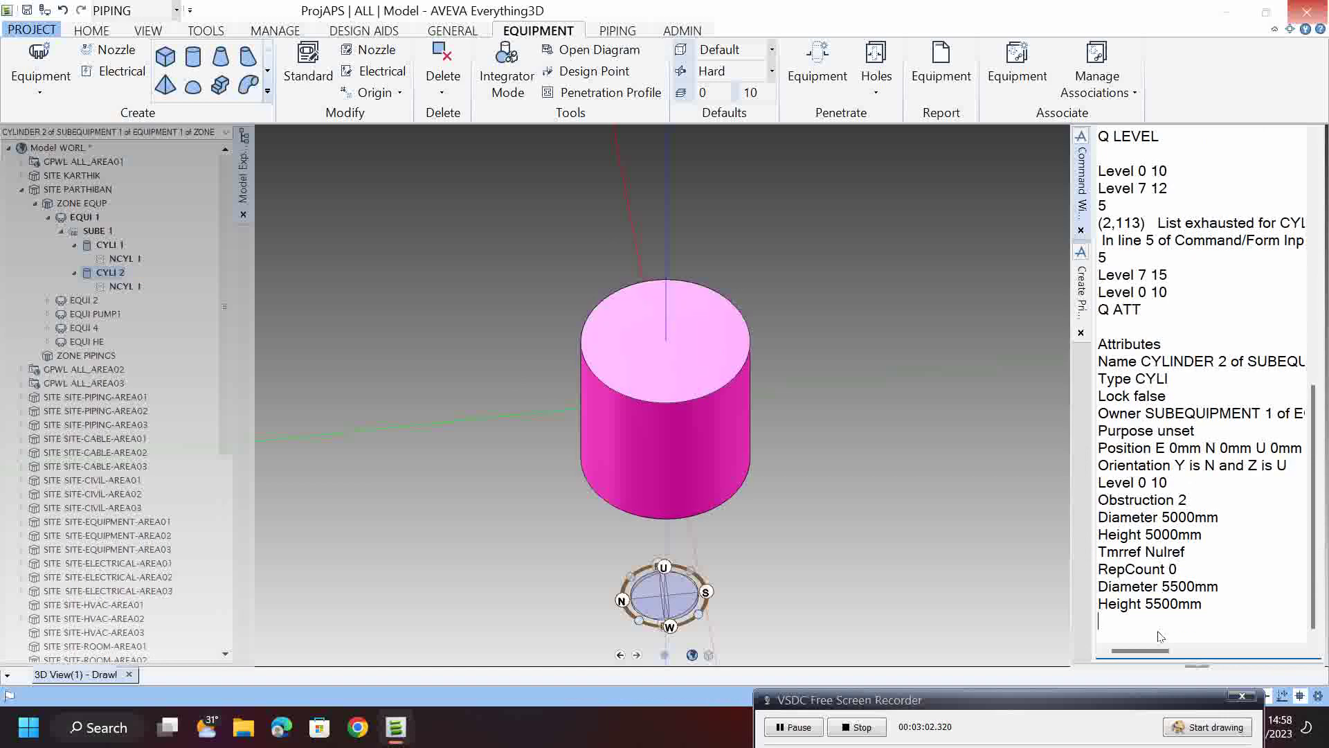
- Set the diameter of the negative cylinder under the copied cylinder to 5500 mm
{"action": "left_click", "coordinate": [115, 285]}
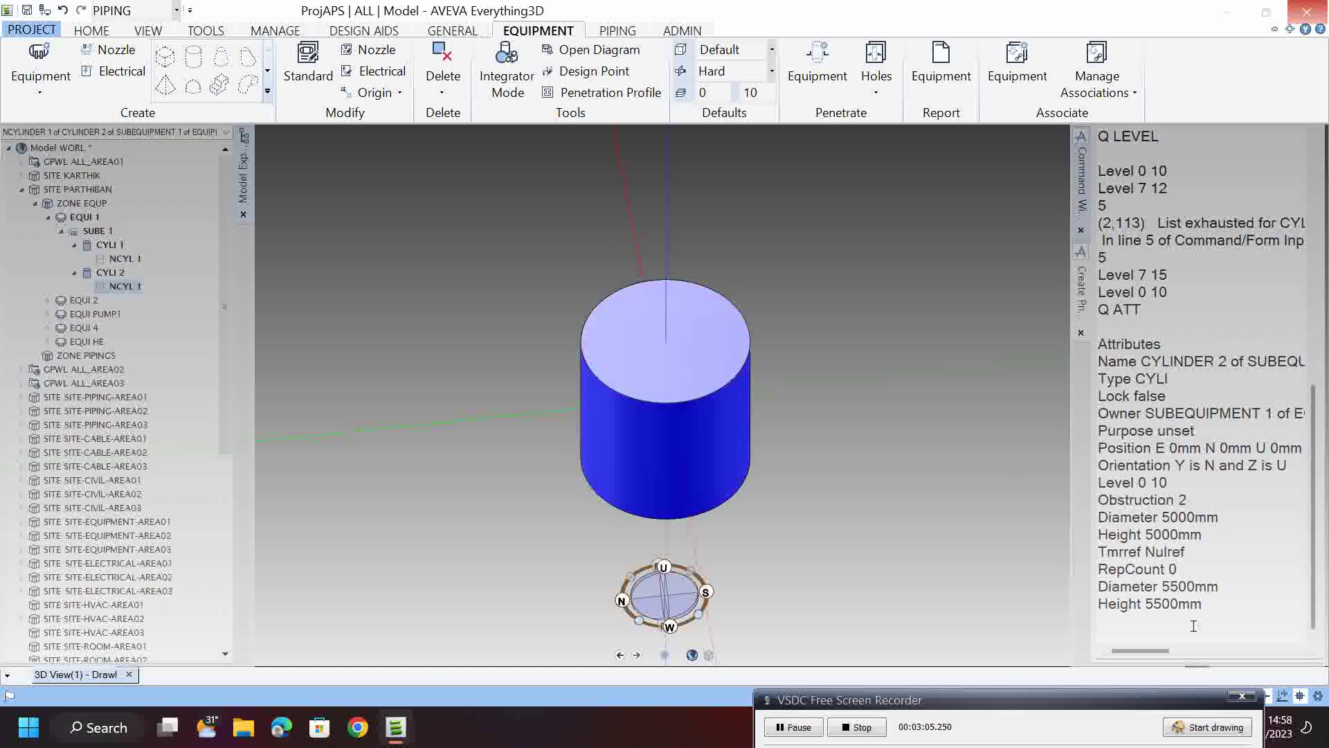
{"action": "left_click", "coordinate": [1243, 583]}
{"action": "key", "text": "Return"}
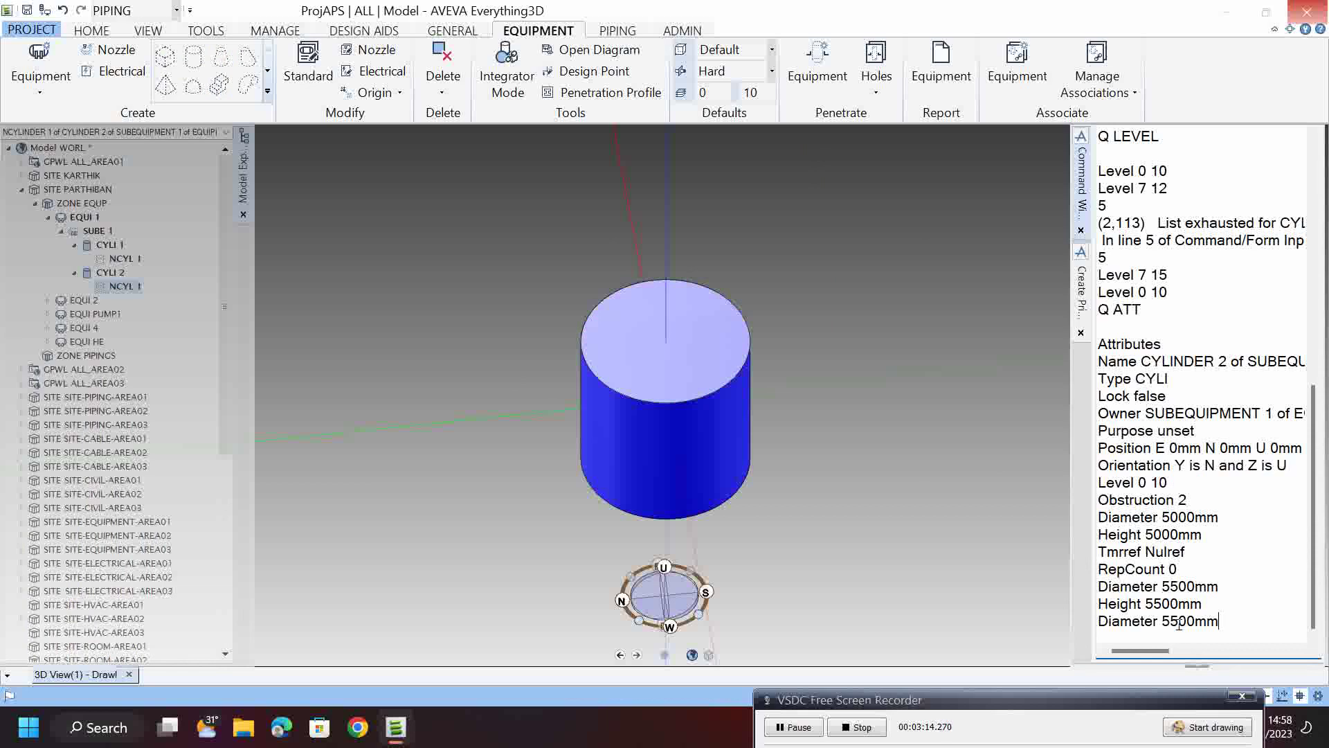
{"action": "key", "text": "Return"}
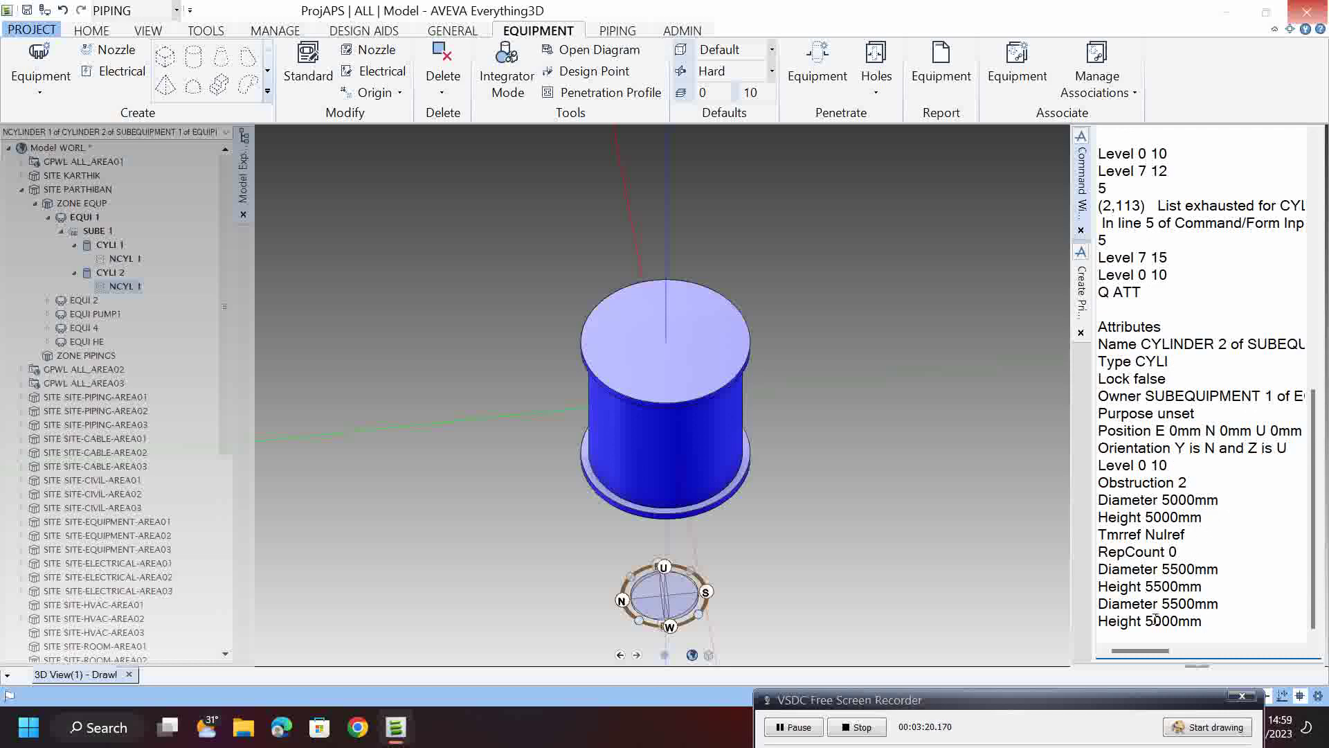
- Set the height of the negative cylinder under the copied cylinder to 2500 mm
{"action": "key", "text": "BackSpace"}
{"action": "key", "text": "BackSpace"}
{"action": "left_click", "coordinate": [1194, 621]}
{"action": "key", "text": "BackSpace"}
{"action": "key", "text": "BackSpace"}
{"action": "key", "text": "BackSpace"}
{"action": "key", "text": "BackSpace"}
{"action": "type", "text": "2500"}
{"action": "key", "text": "Return"}
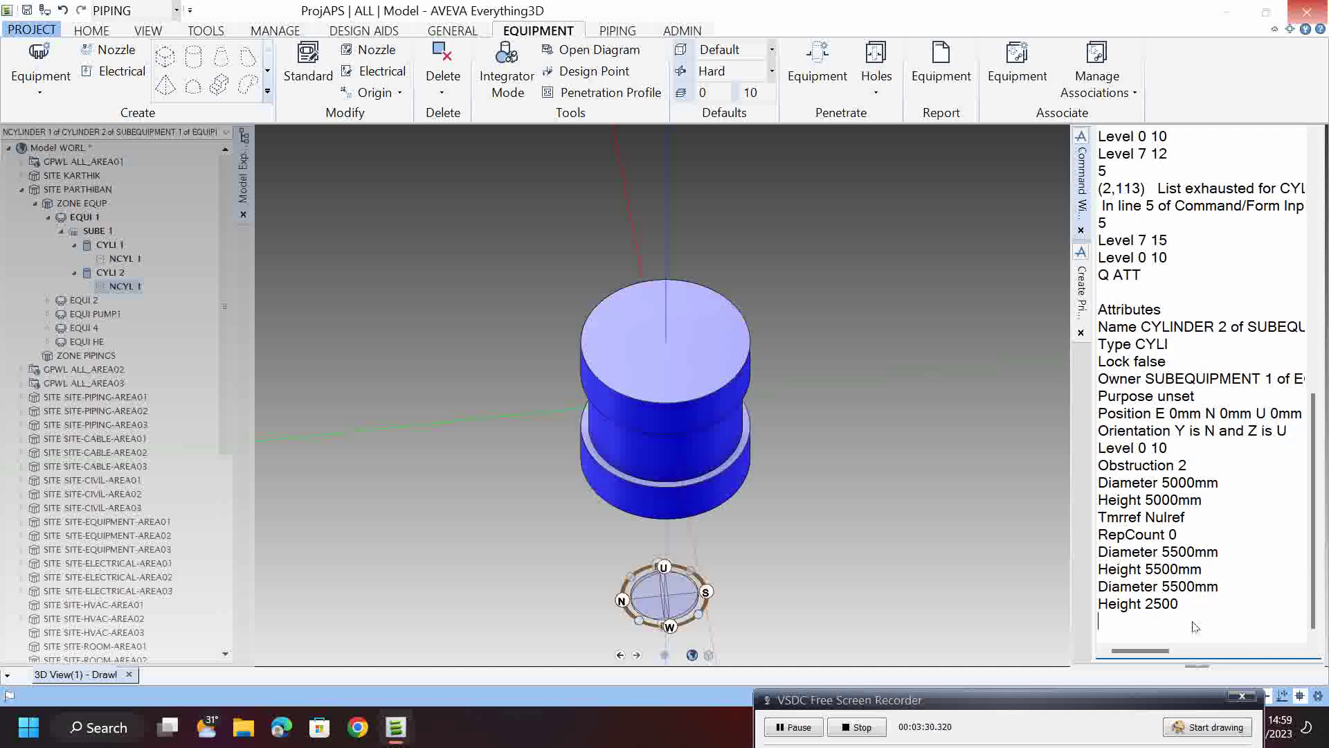
- Query the copied cylinder's level and set it to 7 12
{"action": "left_click", "coordinate": [110, 272]}
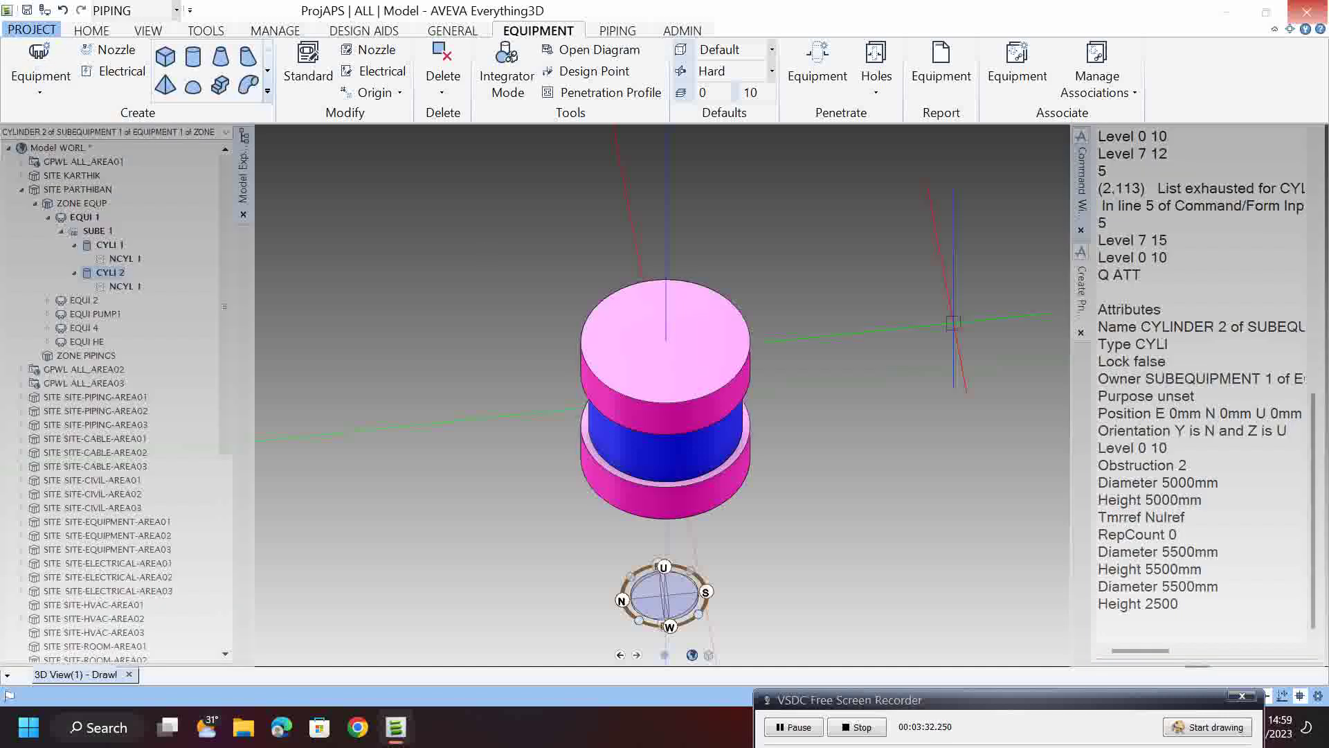
{"action": "left_click", "coordinate": [1166, 627]}
{"action": "type", "text": "Q LEVEL"}
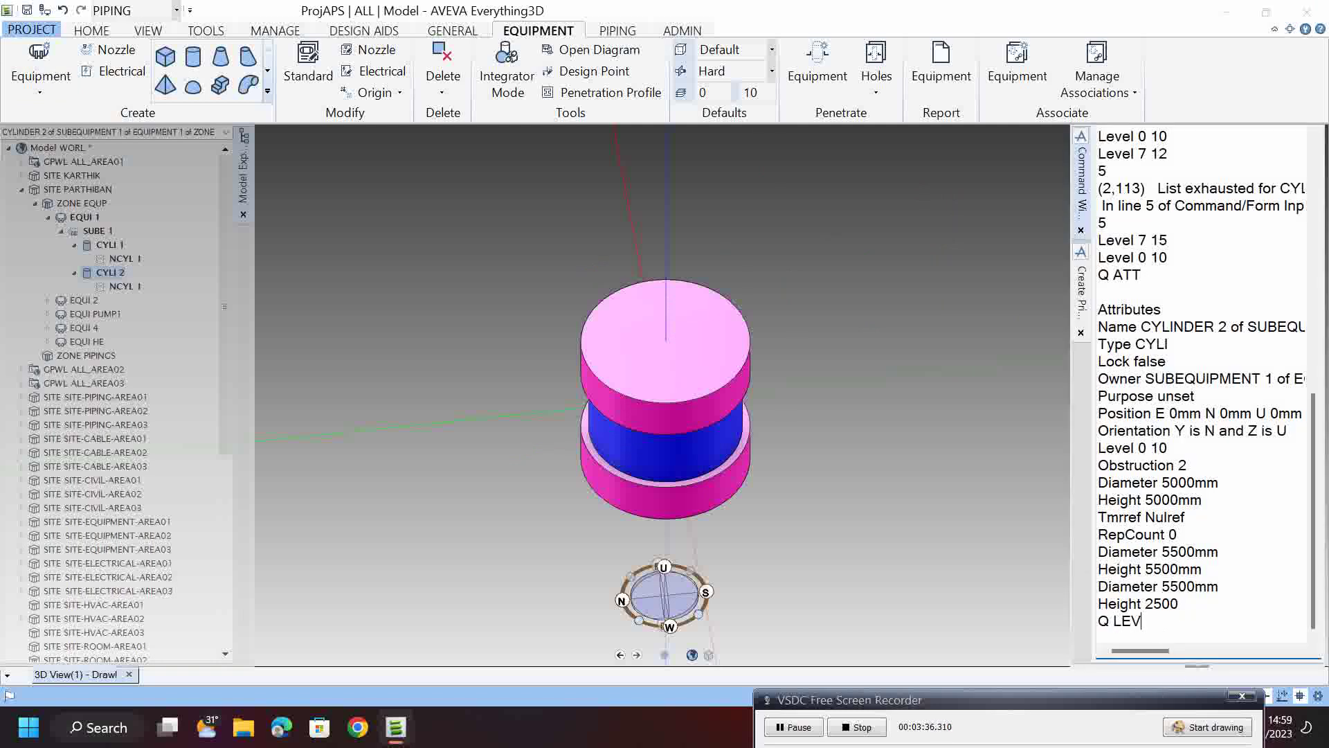
{"action": "key", "text": "Return"}
{"action": "double_click", "coordinate": [1191, 596]}
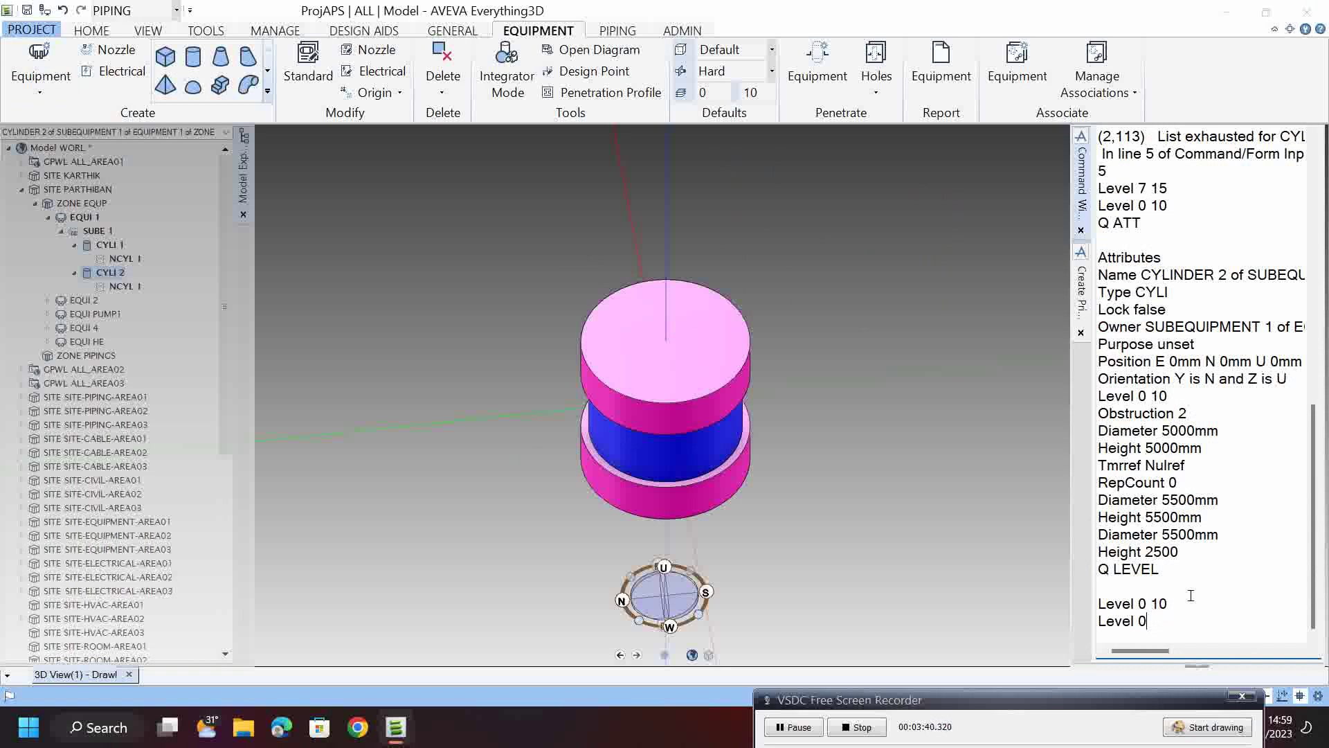
{"action": "type", "text": "70"}
{"action": "type", "text": "12"}
{"action": "key", "text": "Return"}
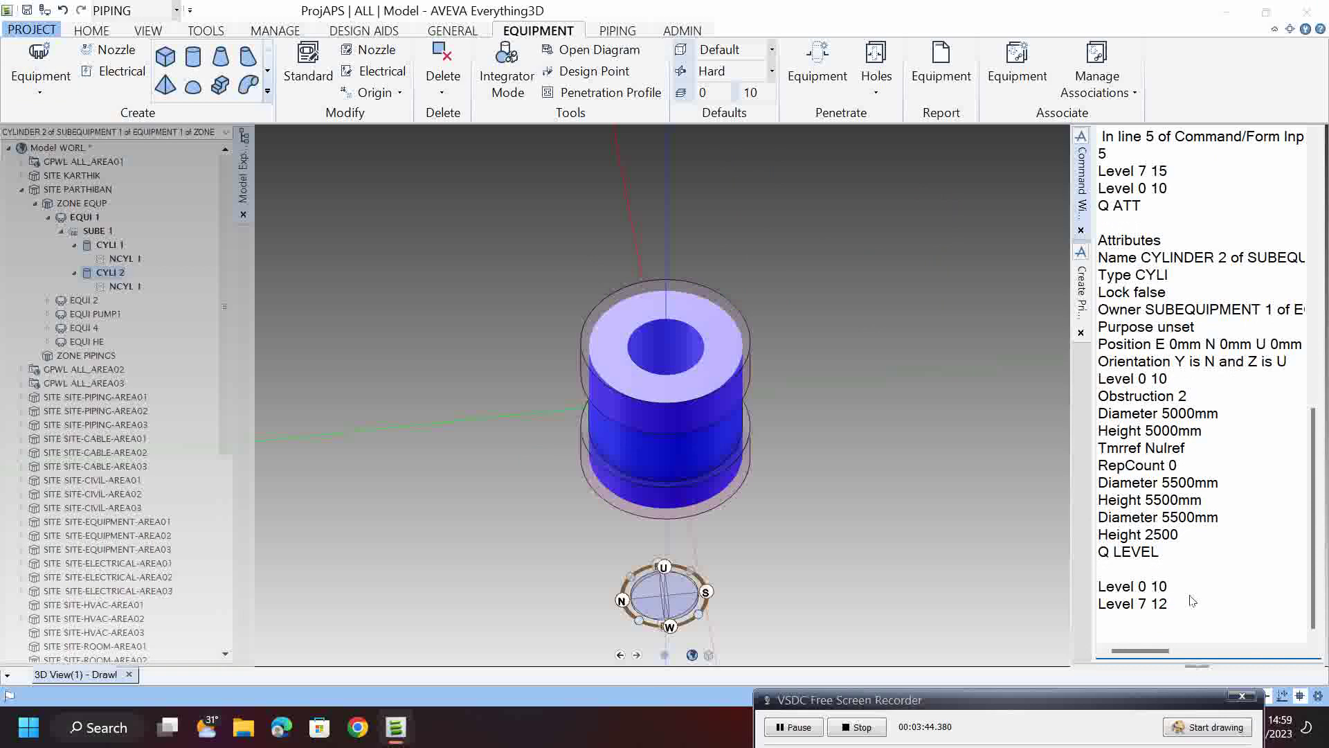
- Inspect the translucent copied cylinder around the original one and query its attributes again with Q ATT
{"action": "scroll", "coordinate": [633, 381], "scroll_direction": "up", "scroll_amount": 3}
{"action": "middle_click_drag", "start_coordinate": [633, 380], "coordinate": [636, 356]}
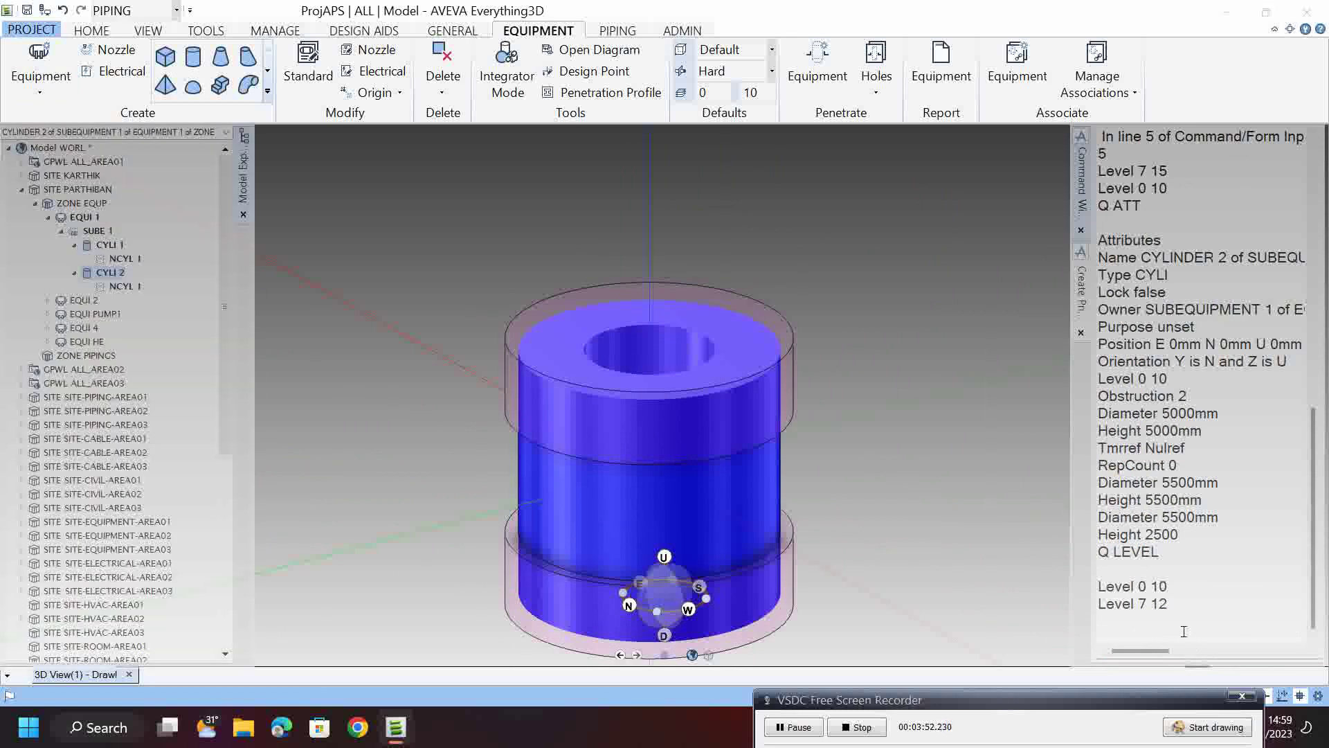
{"action": "left_click", "coordinate": [1138, 636]}
{"action": "type", "text": "Q ATT"}
{"action": "key", "text": "Return"}
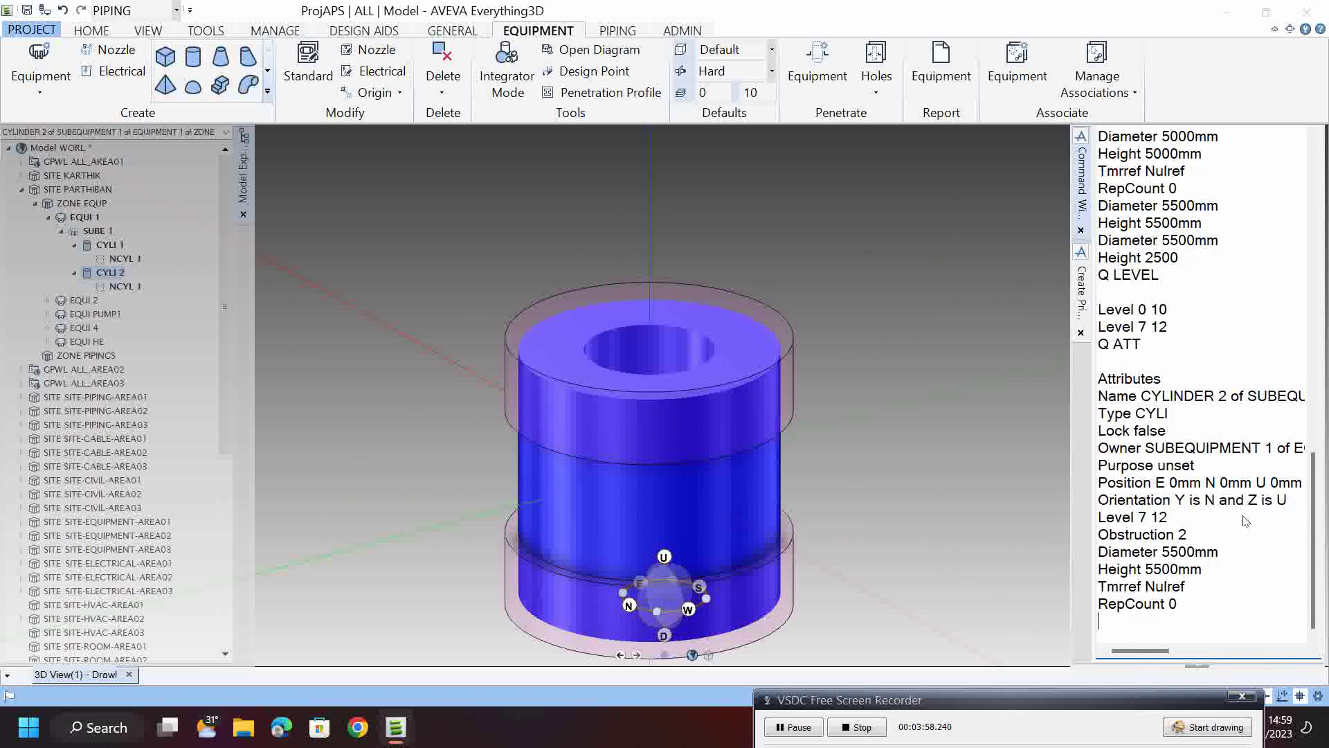
- Set the height of the copied cylinder to 5000 mm
{"action": "double_click", "coordinate": [1262, 549]}
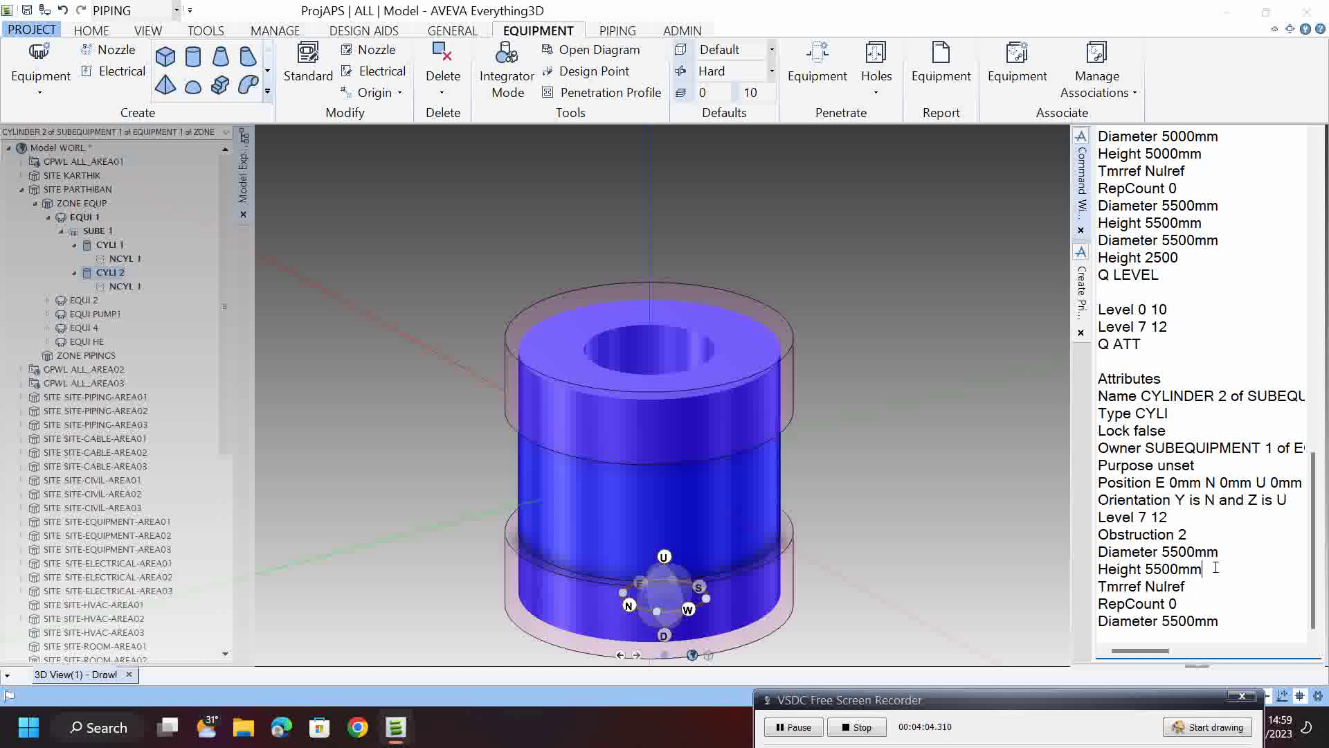
{"action": "double_click", "coordinate": [1216, 568]}
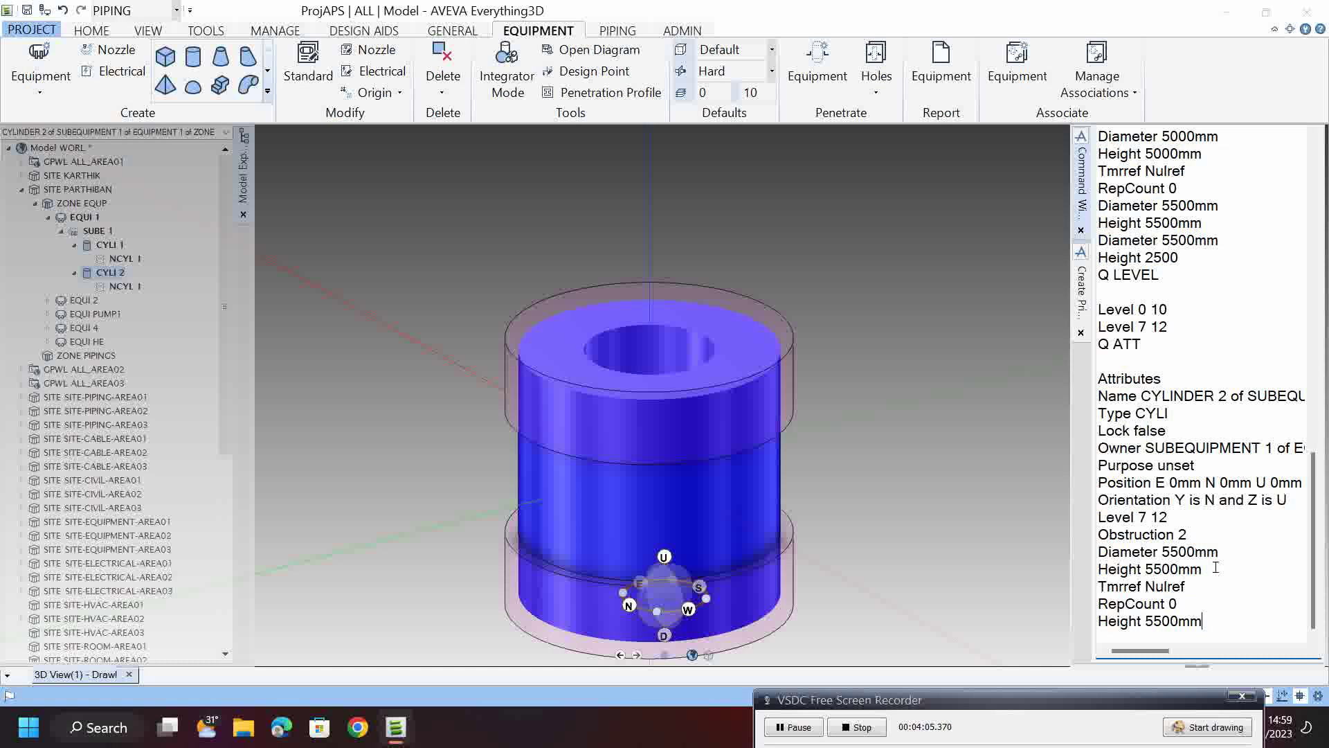
{"action": "left_click", "coordinate": [1163, 621]}
{"action": "key", "text": "BackSpace"}
{"action": "type", "text": "0"}
{"action": "key", "text": "Return"}
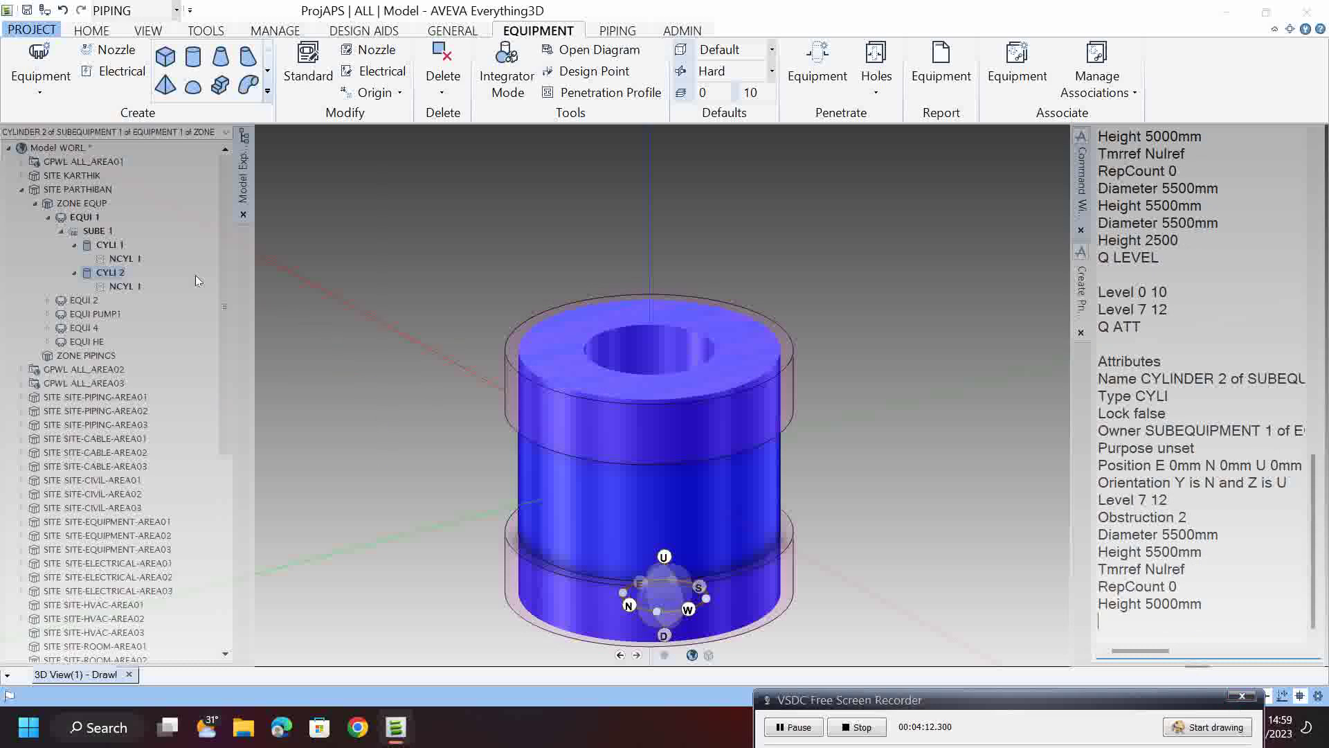
- Set both the diameter and the height of the negative cylinder under the copied cylinder to 5500 mm
{"action": "left_click", "coordinate": [114, 286]}
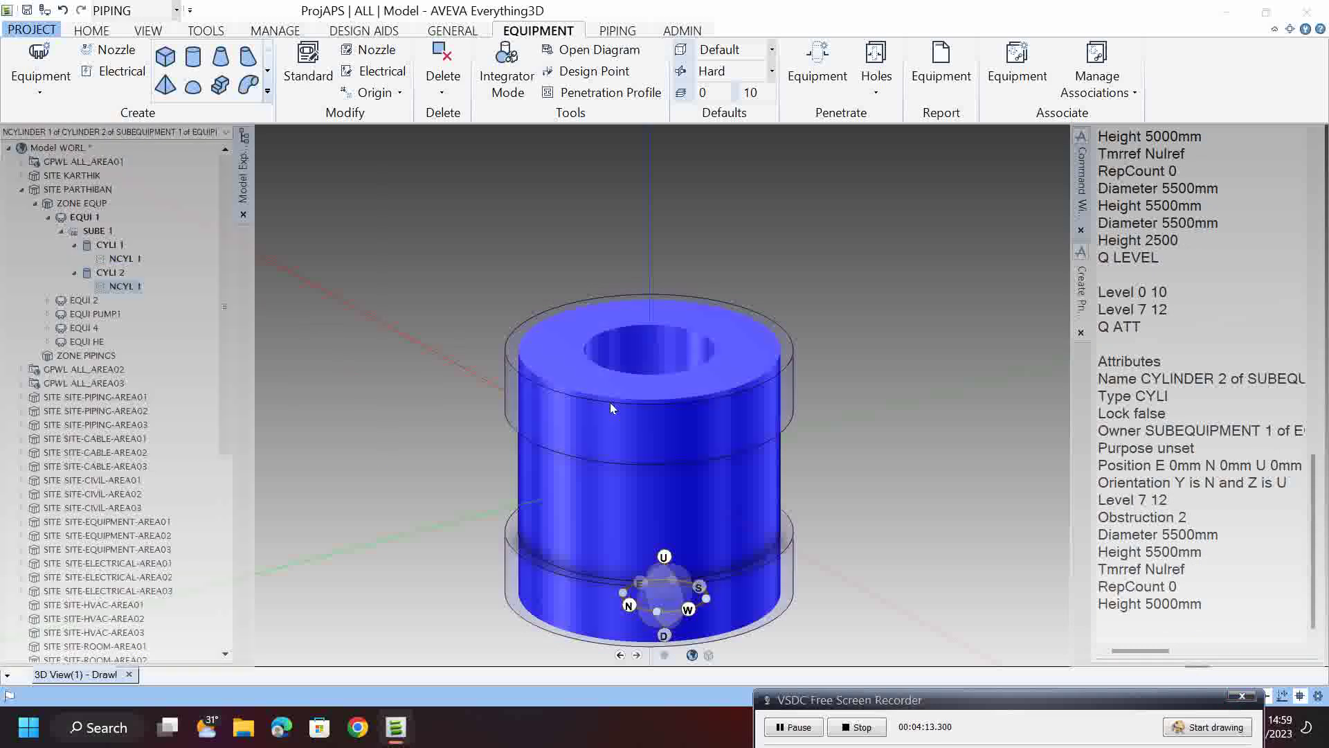
{"action": "left_click", "coordinate": [1251, 536]}
{"action": "key", "text": "Return"}
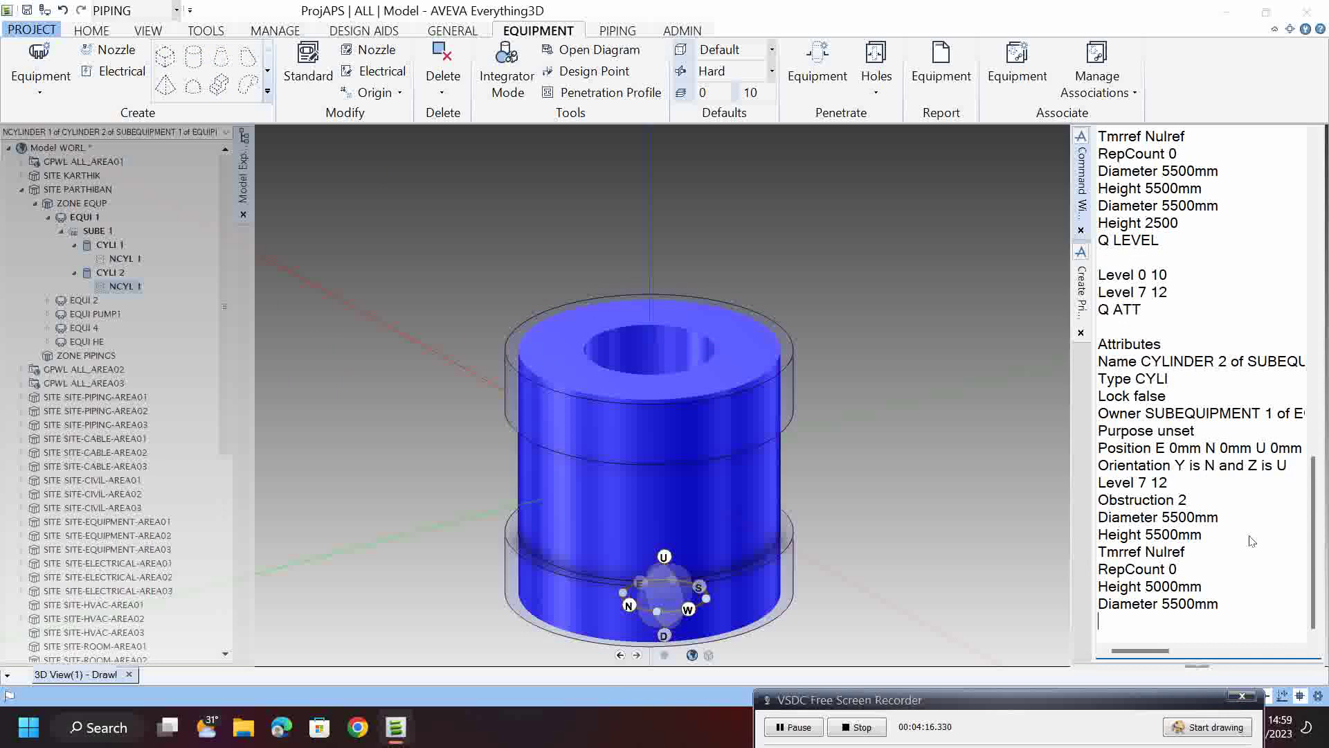
{"action": "double_click", "coordinate": [1231, 535]}
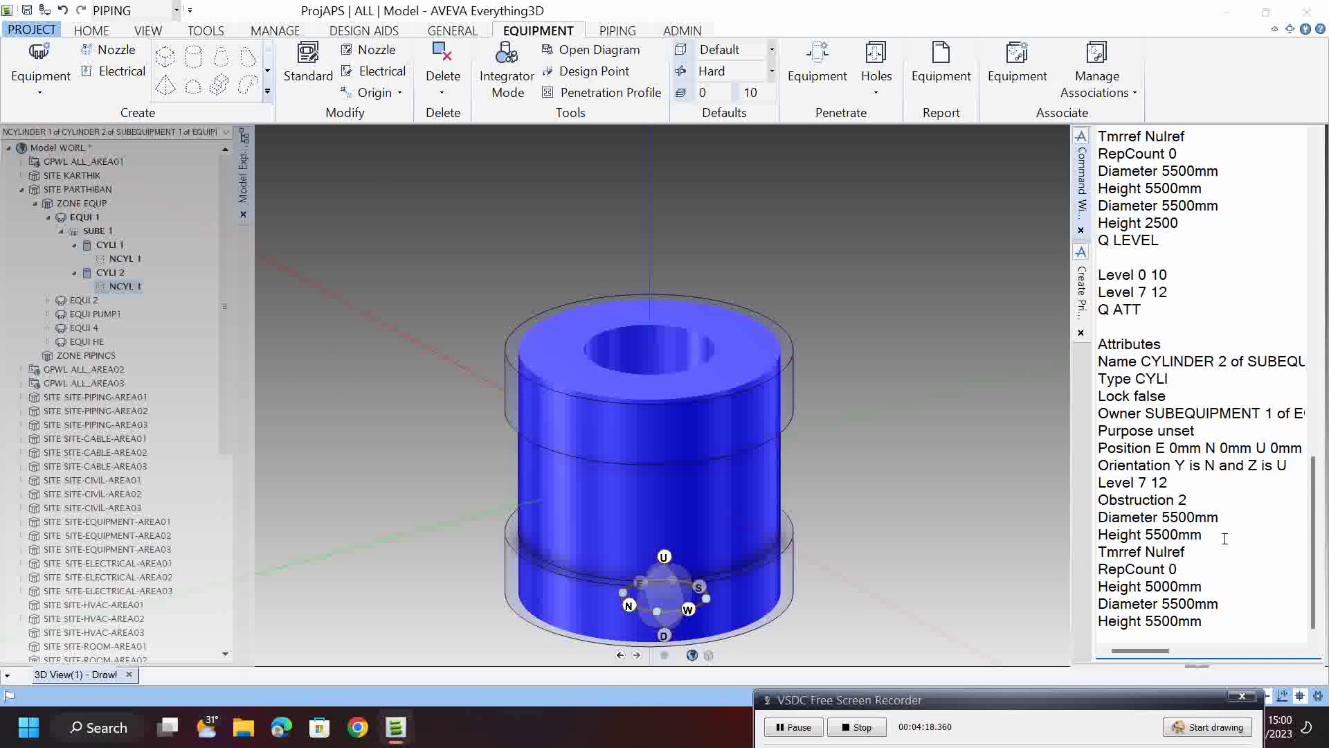
{"action": "key", "text": "Return"}
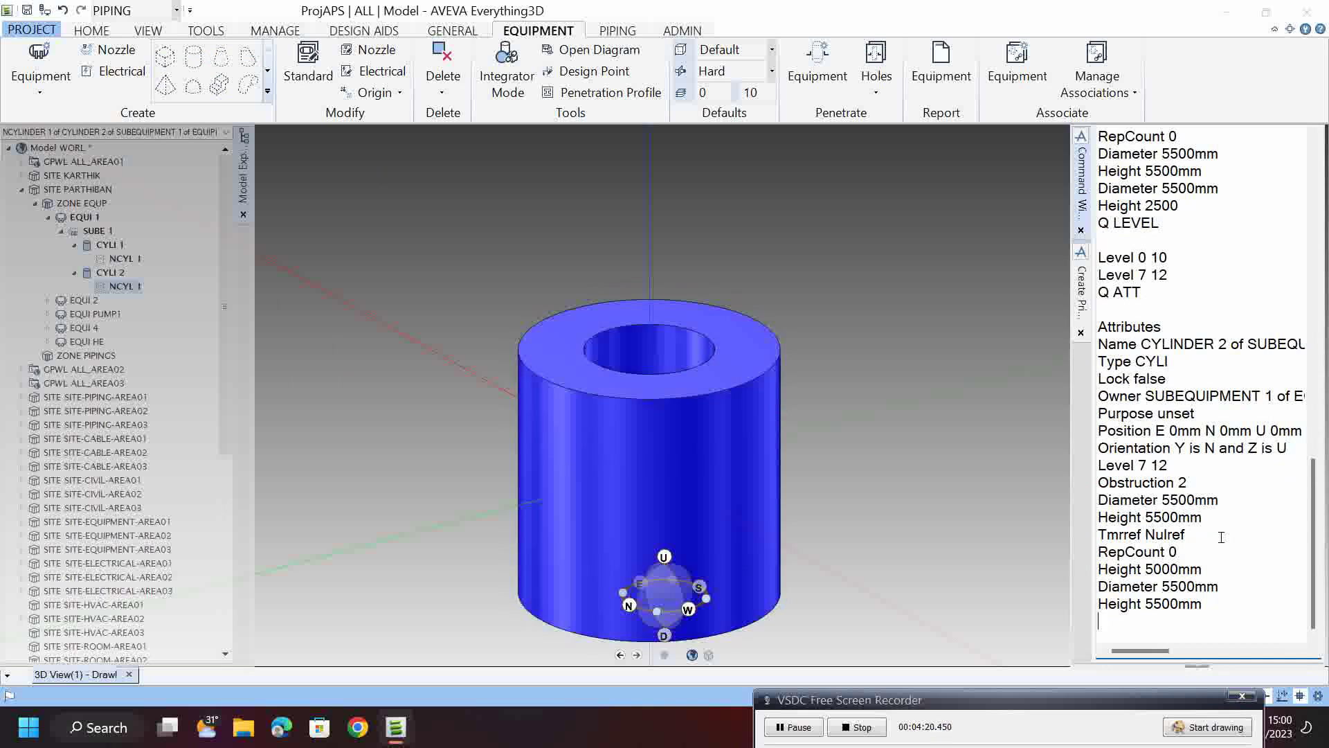
{"action": "middle_click_drag", "start_coordinate": [561, 403], "coordinate": [612, 488]}
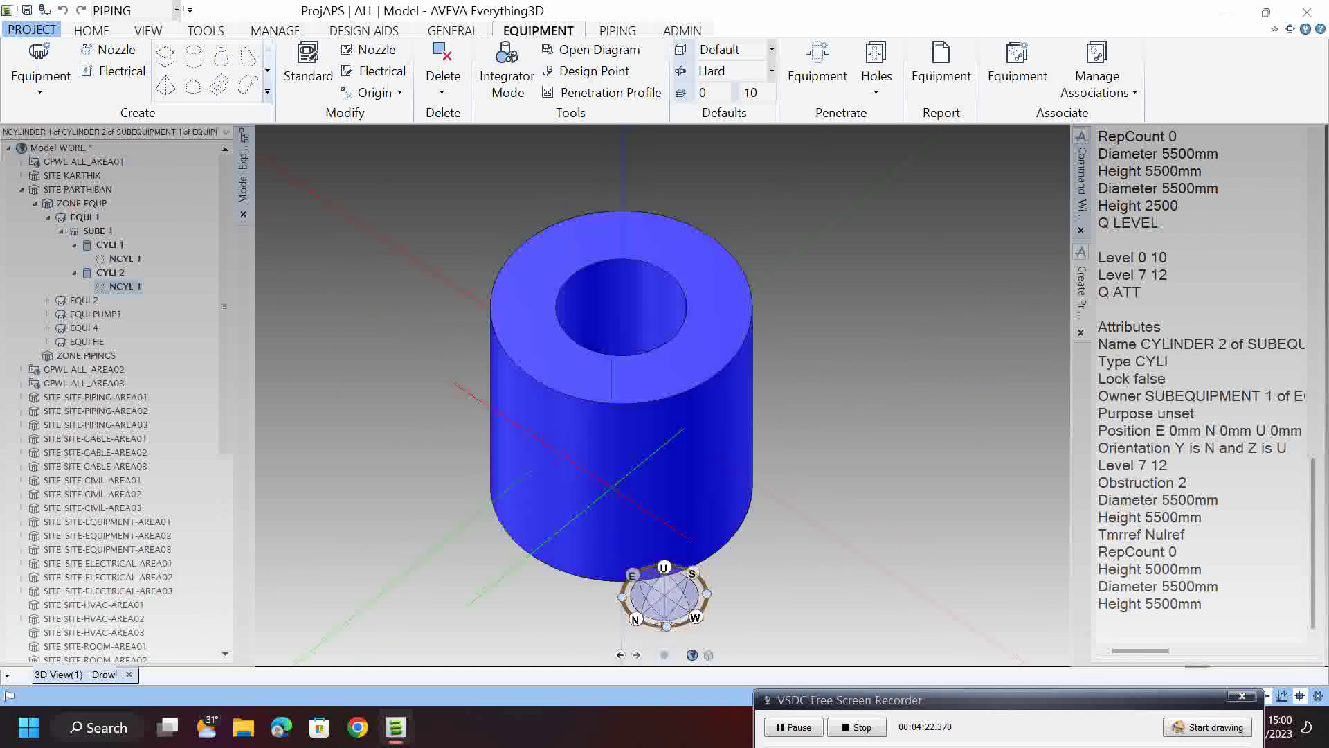
- Set the diameter of the negative cylinder under the copied cylinder to 6000
{"action": "left_click", "coordinate": [1162, 607]}
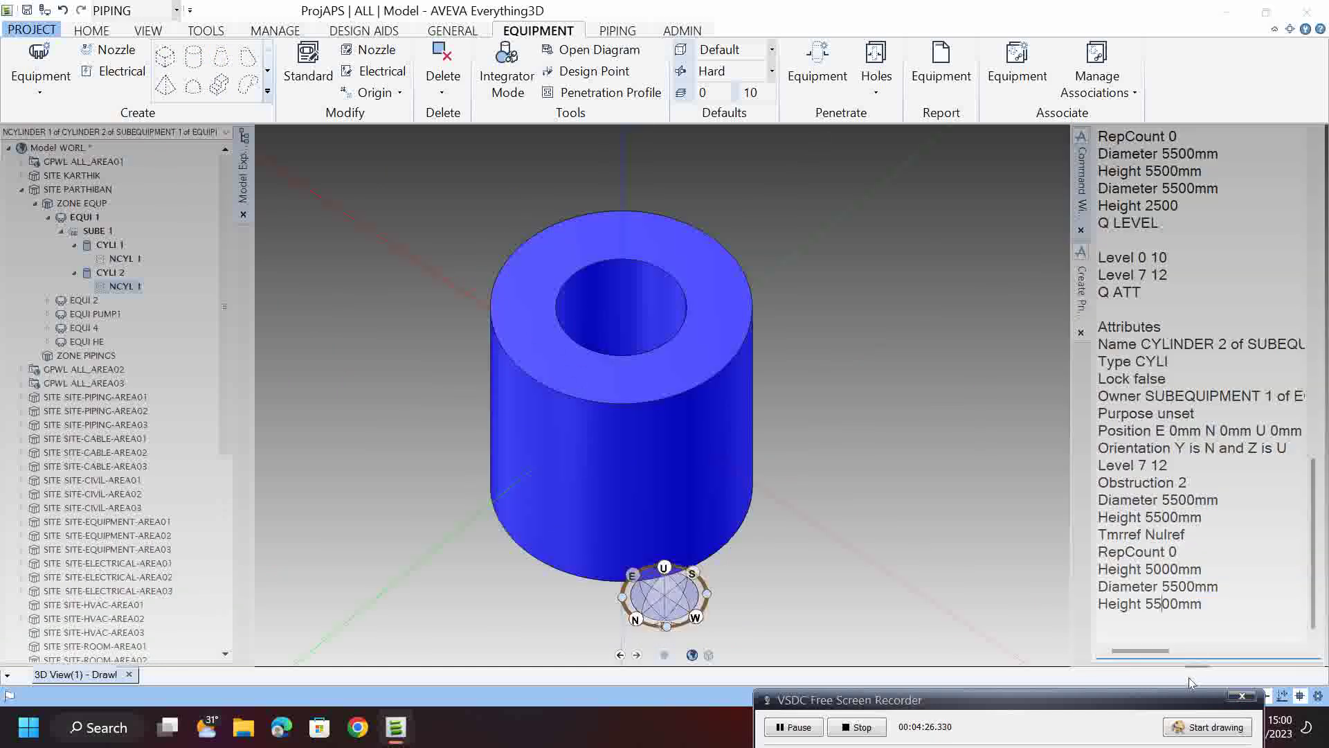
{"action": "key", "text": "Return"}
{"action": "left_click", "coordinate": [1224, 569]}
{"action": "left_click", "coordinate": [1254, 594]}
{"action": "key", "text": "Return"}
{"action": "key", "text": "BackSpace"}
{"action": "key", "text": "BackSpace"}
{"action": "key", "text": "BackSpace"}
{"action": "type", "text": "6000"}
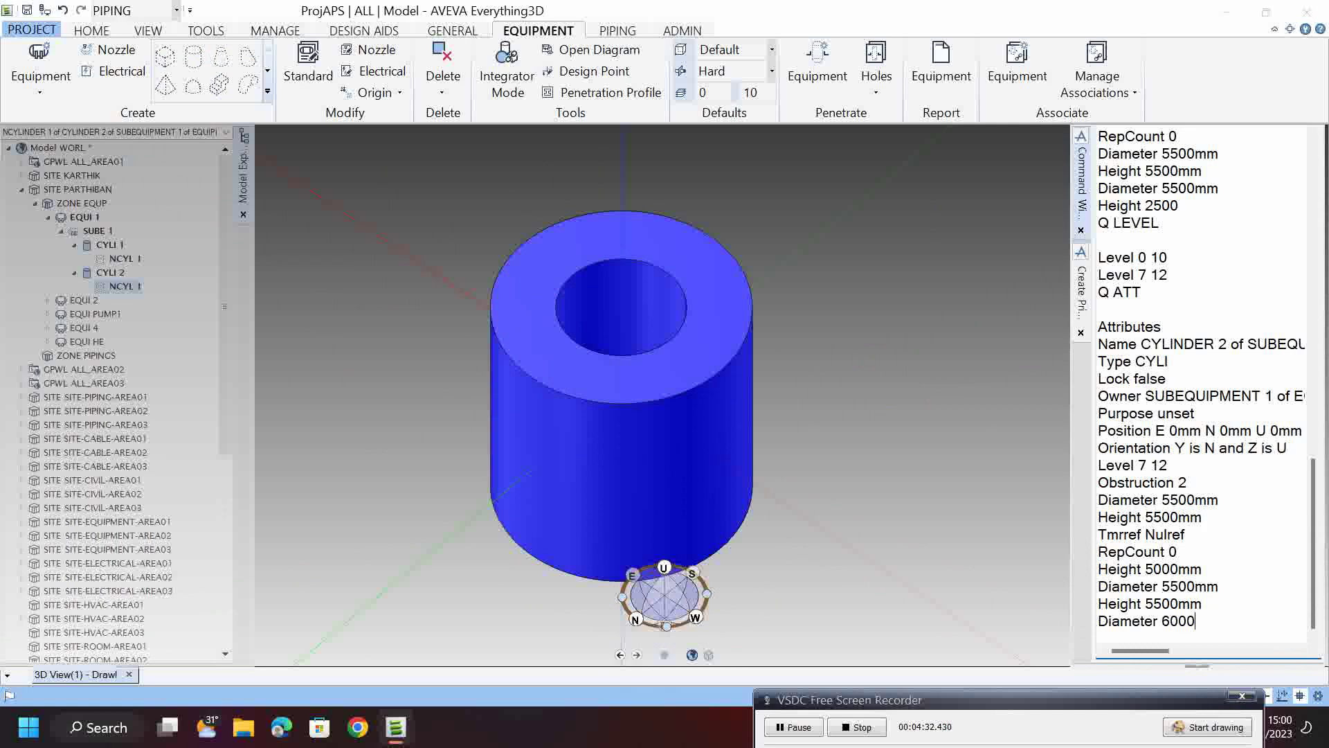
{"action": "key", "text": "Return"}
- Set the height of the negative cylinder under the copied cylinder to 6000
{"action": "key", "text": "ctrl+v"}
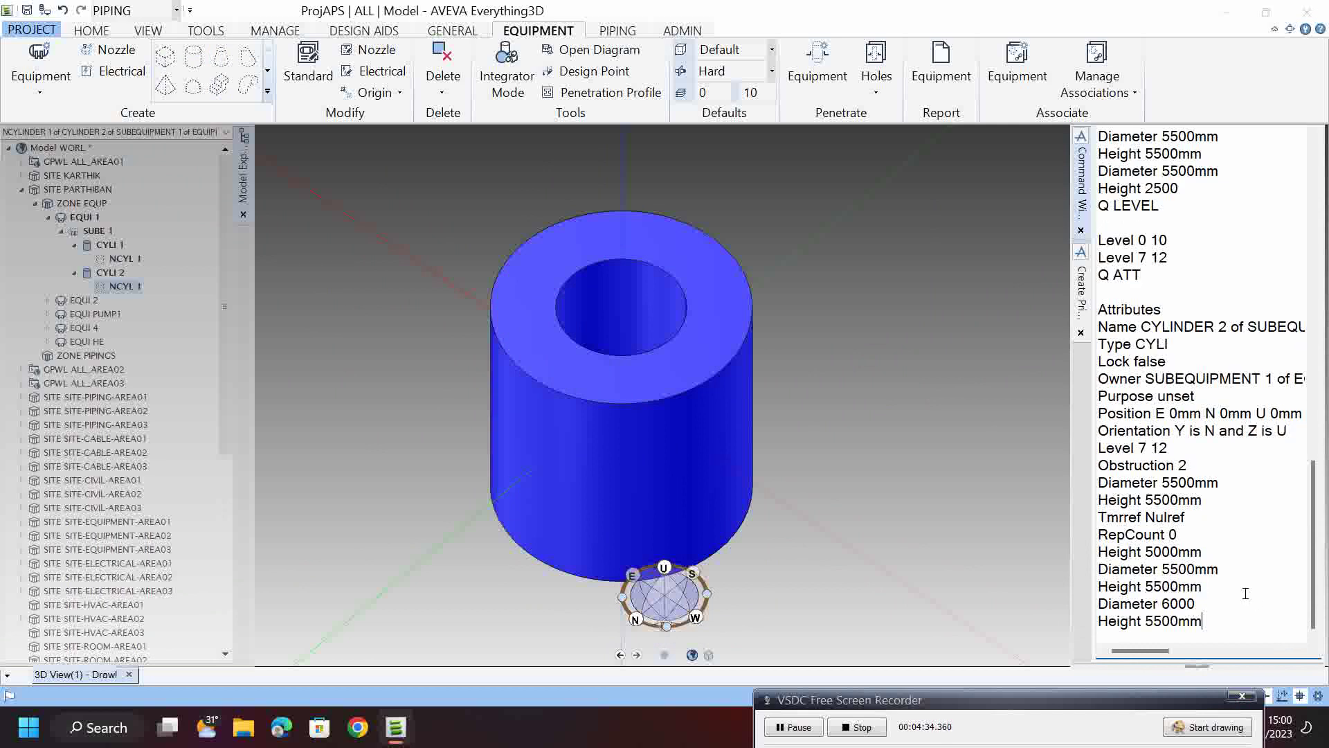
{"action": "key", "text": "BackSpace"}
{"action": "key", "text": "BackSpace"}
{"action": "key", "text": "BackSpace"}
{"action": "key", "text": "BackSpace"}
{"action": "key", "text": "BackSpace"}
{"action": "key", "text": "BackSpace"}
{"action": "type", "text": "6000"}
{"action": "key", "text": "Return"}
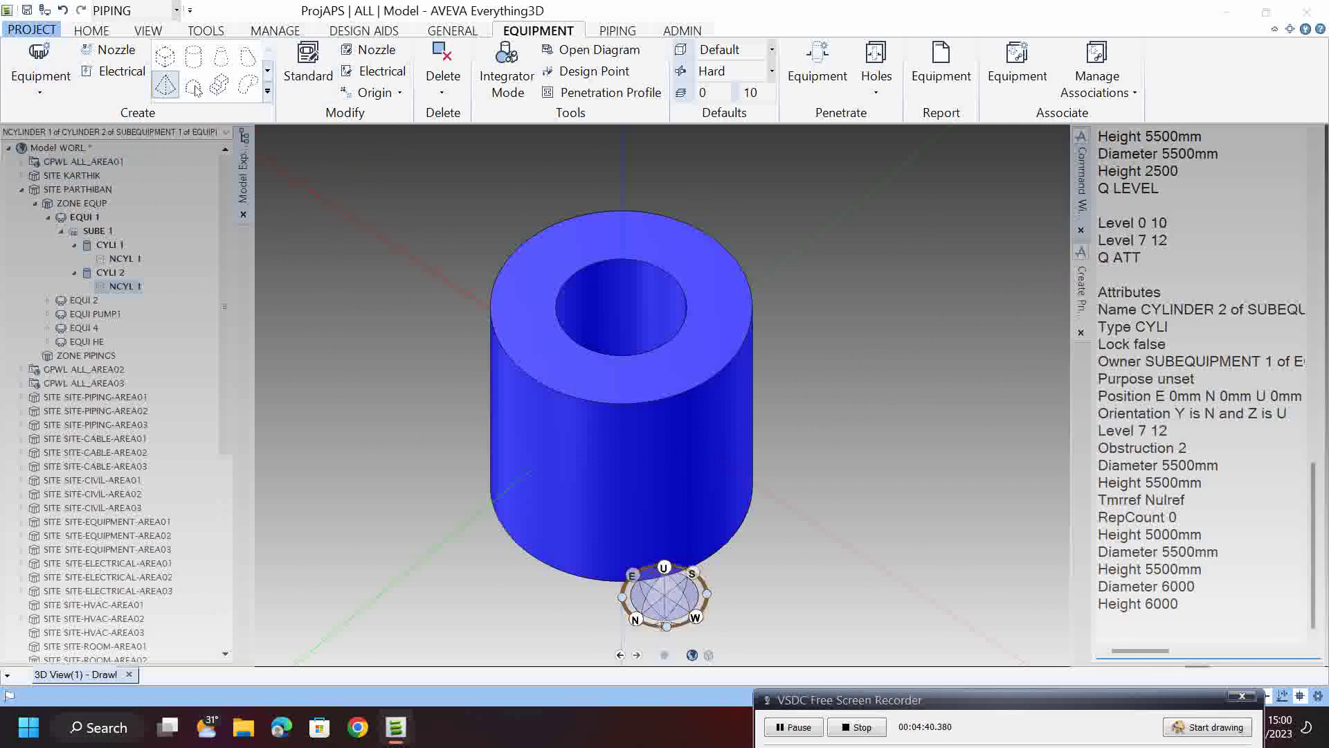
- Remove the copied cylinder CYLI 2 together with its negative cylinder from the subequipment
{"action": "key", "text": "ctrl+z"}
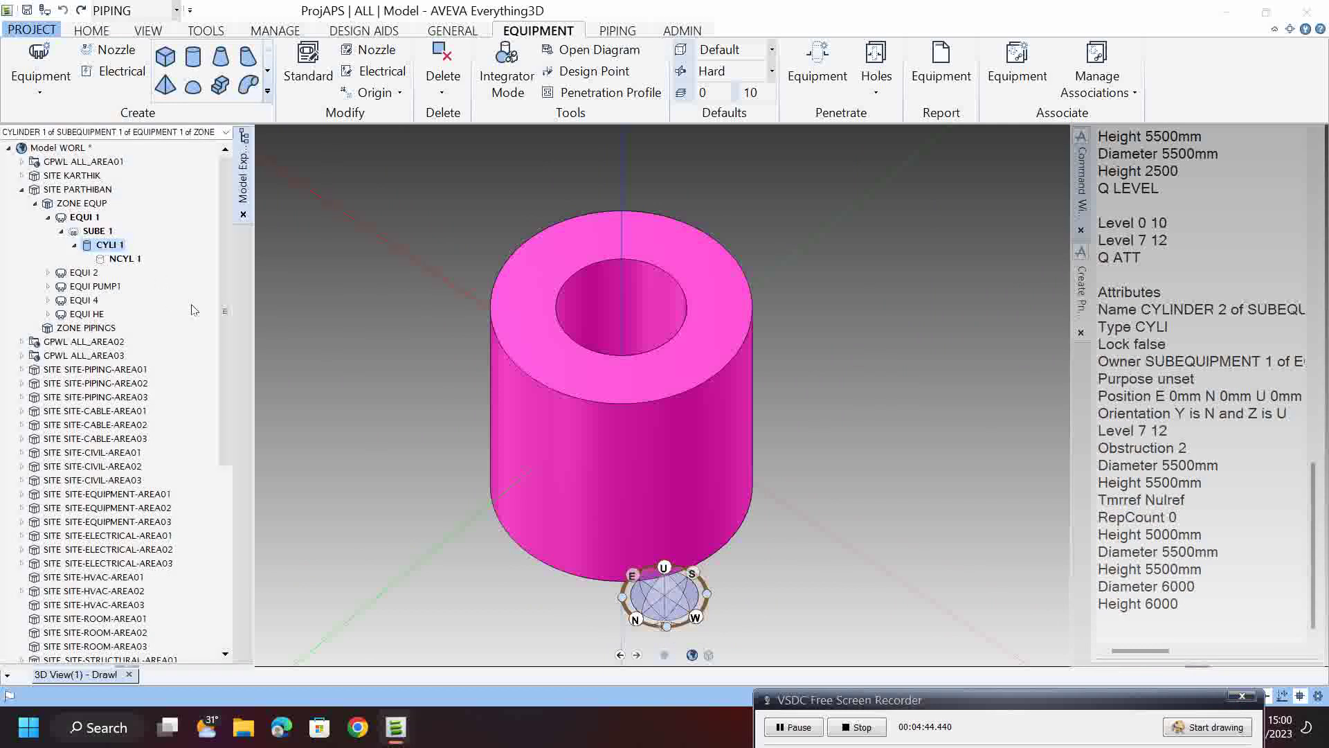
{"action": "key", "text": "Delete"}
{"action": "left_click", "coordinate": [634, 380]}
{"action": "left_click", "coordinate": [634, 380]}
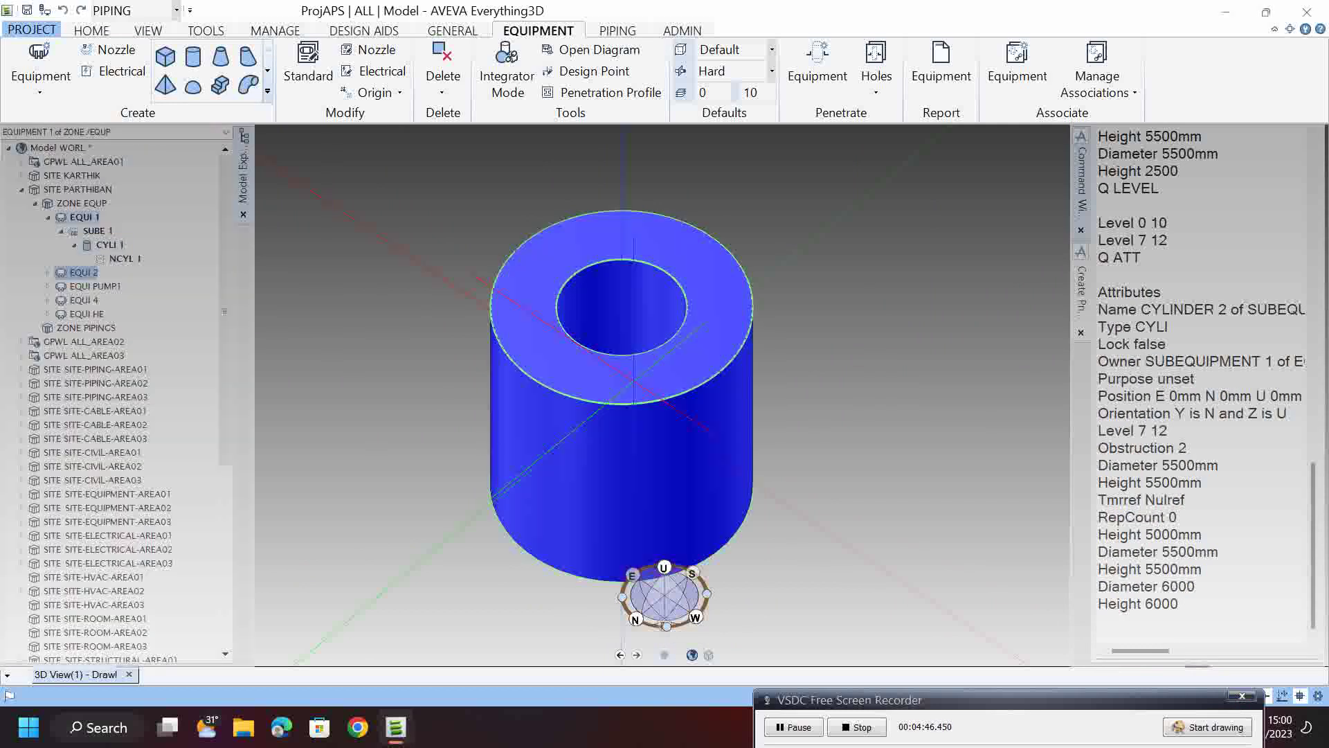
- Query the level of the original cylinder CYLI 1 with Q LEVEL
{"action": "left_click", "coordinate": [103, 244]}
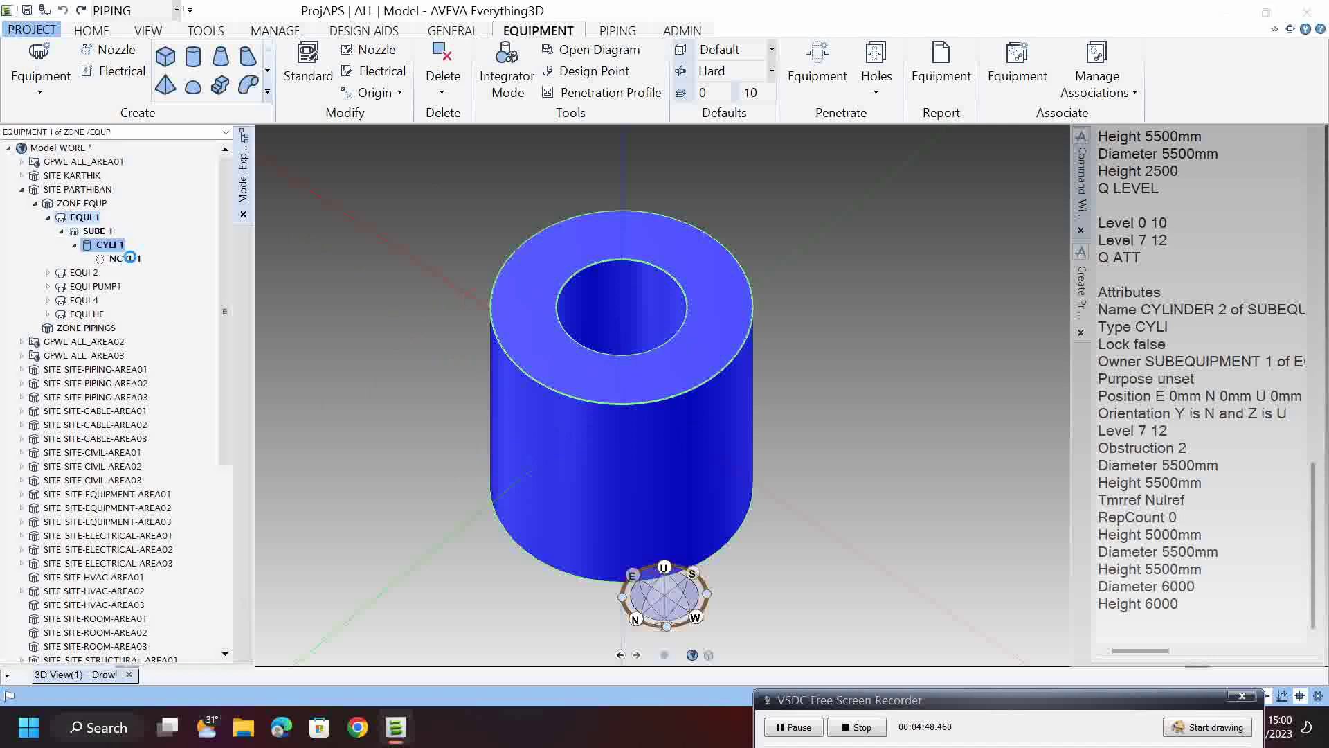
{"action": "left_click", "coordinate": [1197, 635]}
{"action": "type", "text": "Q LEVEL"}
{"action": "key", "text": "Return"}
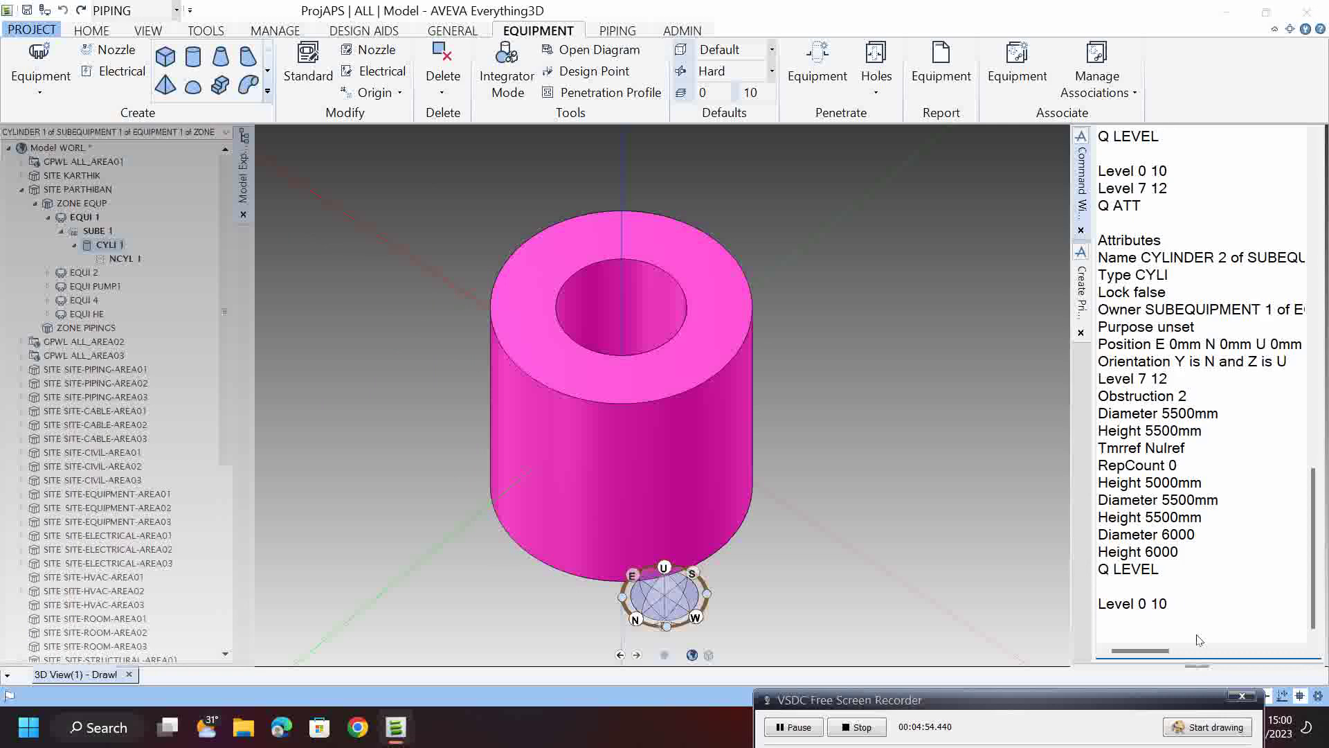
- Set the level of the original cylinder to 7 14
{"action": "left_click", "coordinate": [1216, 602]}
{"action": "key", "text": "Return"}
{"action": "type", "text": "Level 7 14"}
{"action": "key", "text": "Return"}
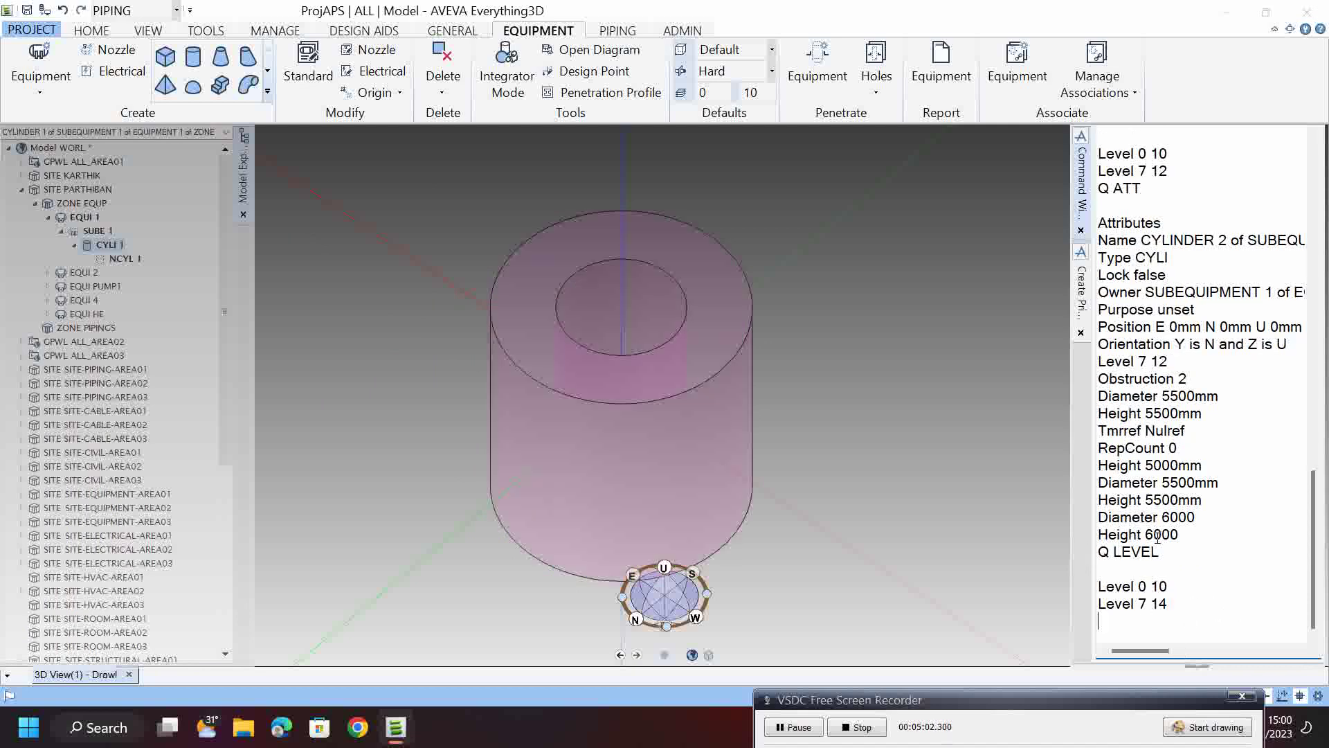
- Switch obstruction visibility/translucency to Off in the graphics representation settings and set the original cylinder's level to 0 10
{"action": "left_click", "coordinate": [168, 31]}
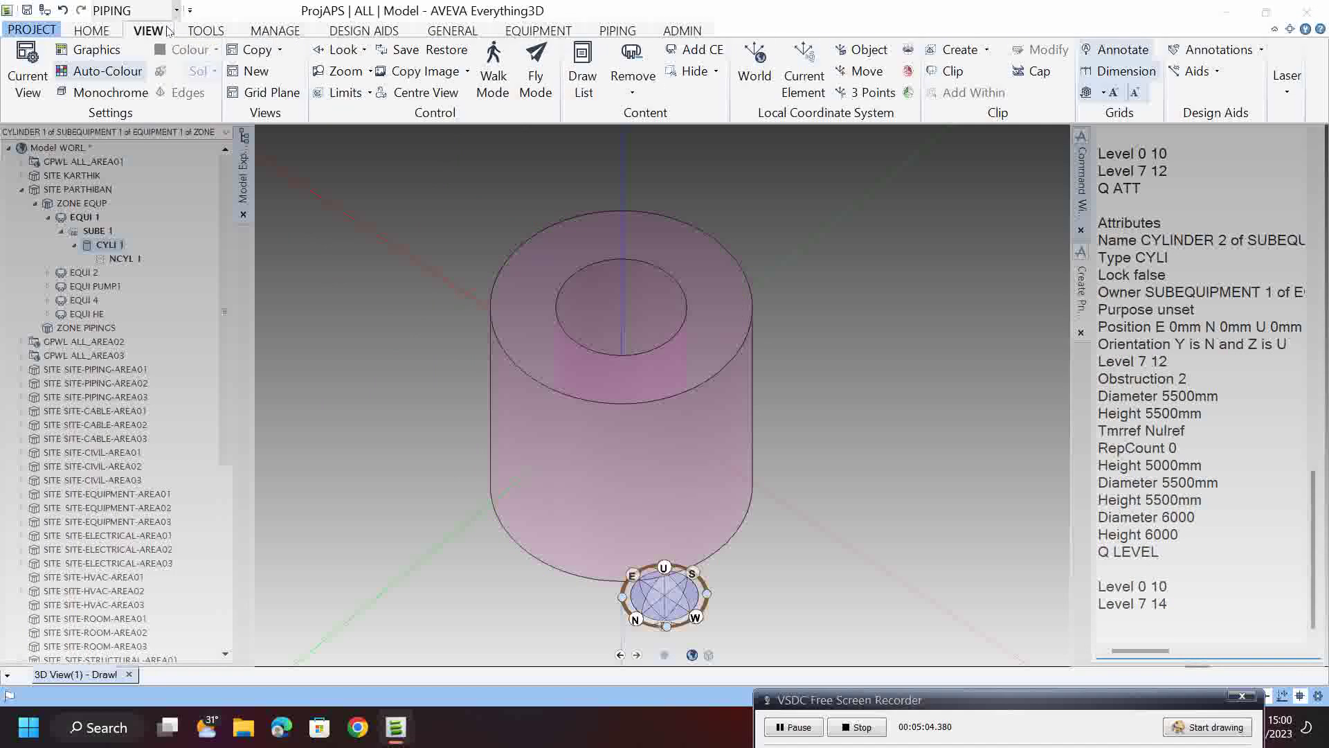
{"action": "left_click", "coordinate": [94, 49]}
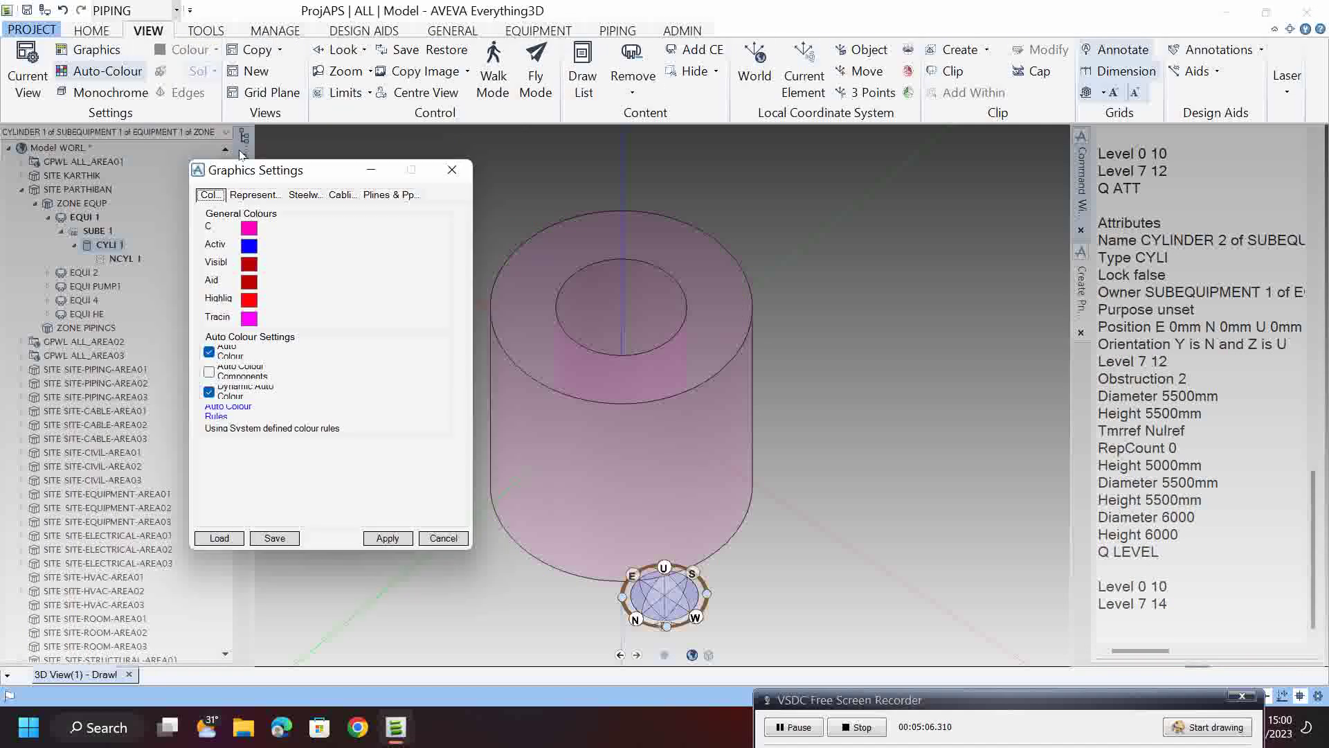
{"action": "left_click", "coordinate": [243, 194]}
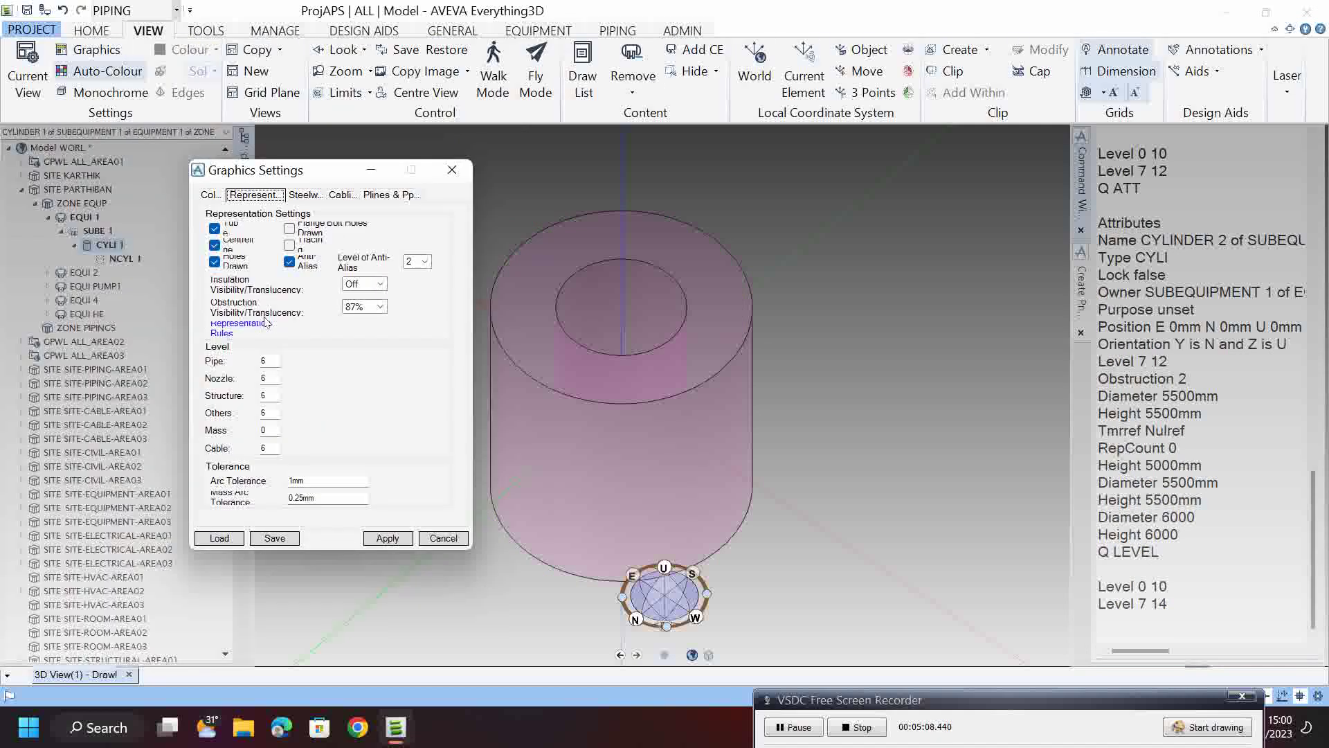
{"action": "left_click", "coordinate": [380, 306]}
{"action": "left_click", "coordinate": [379, 368]}
{"action": "left_click", "coordinate": [403, 537]}
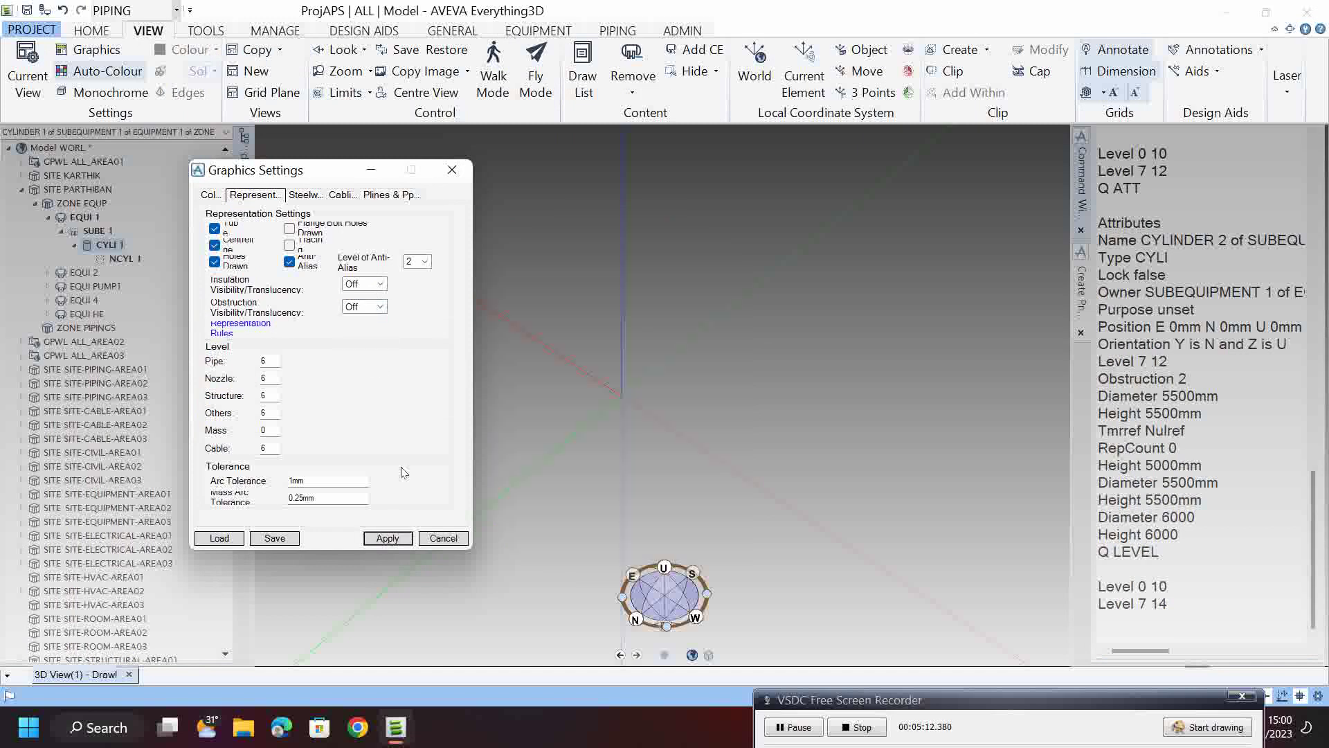
{"action": "double_click", "coordinate": [1185, 590]}
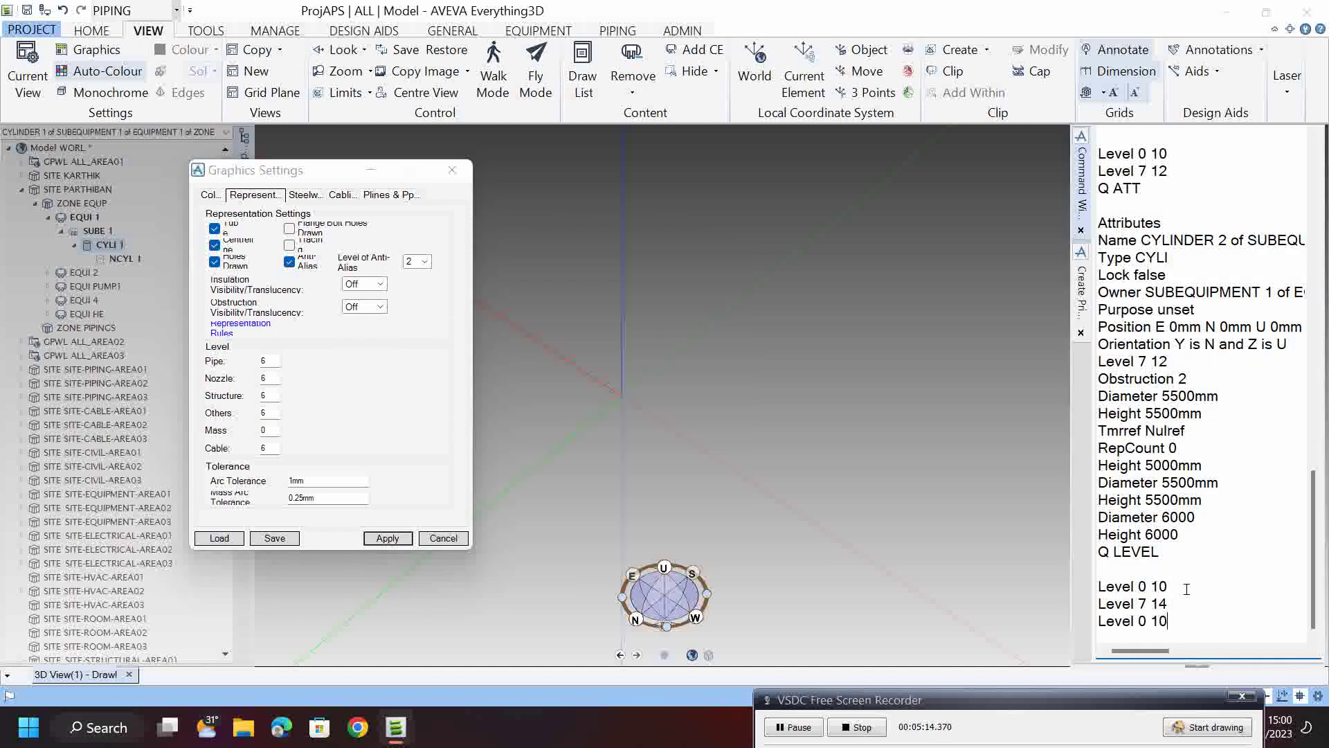
{"action": "key", "text": "Return"}
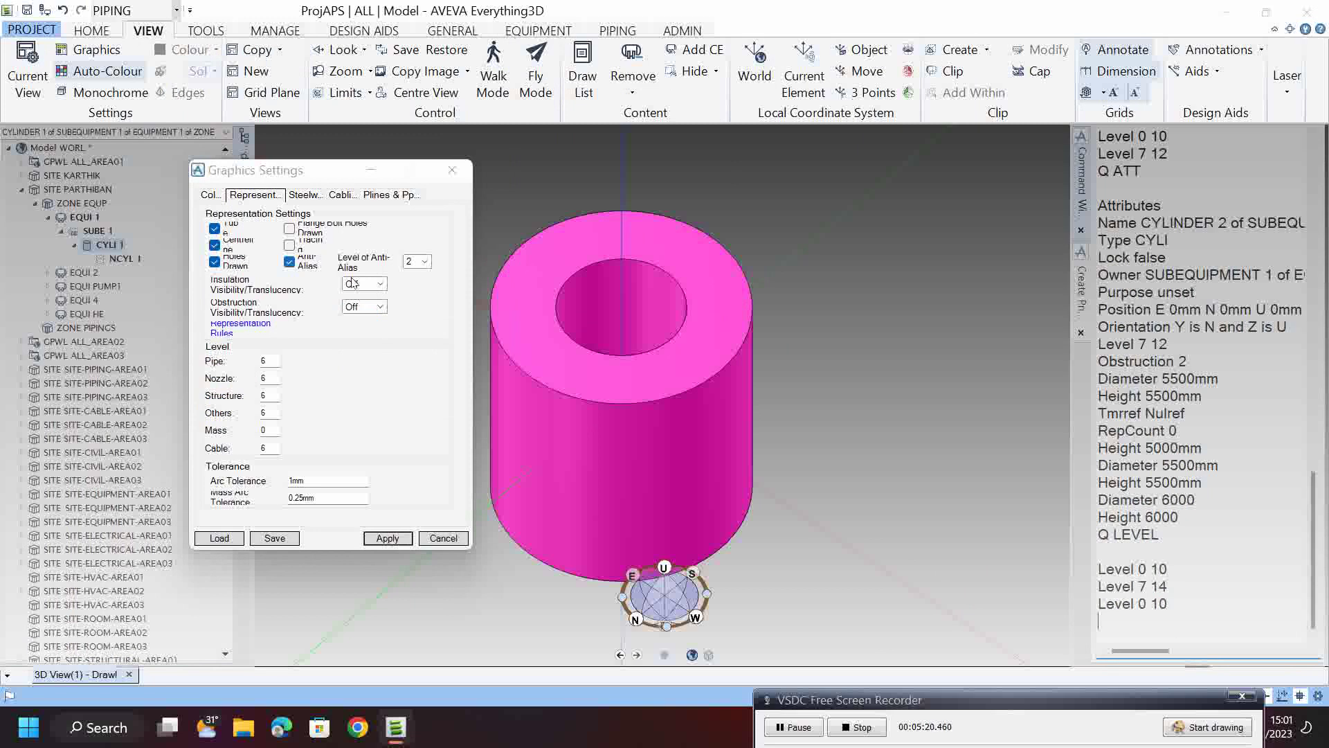
- Try red as the current element colour in the graphics settings and apply green instead
{"action": "left_click", "coordinate": [211, 194]}
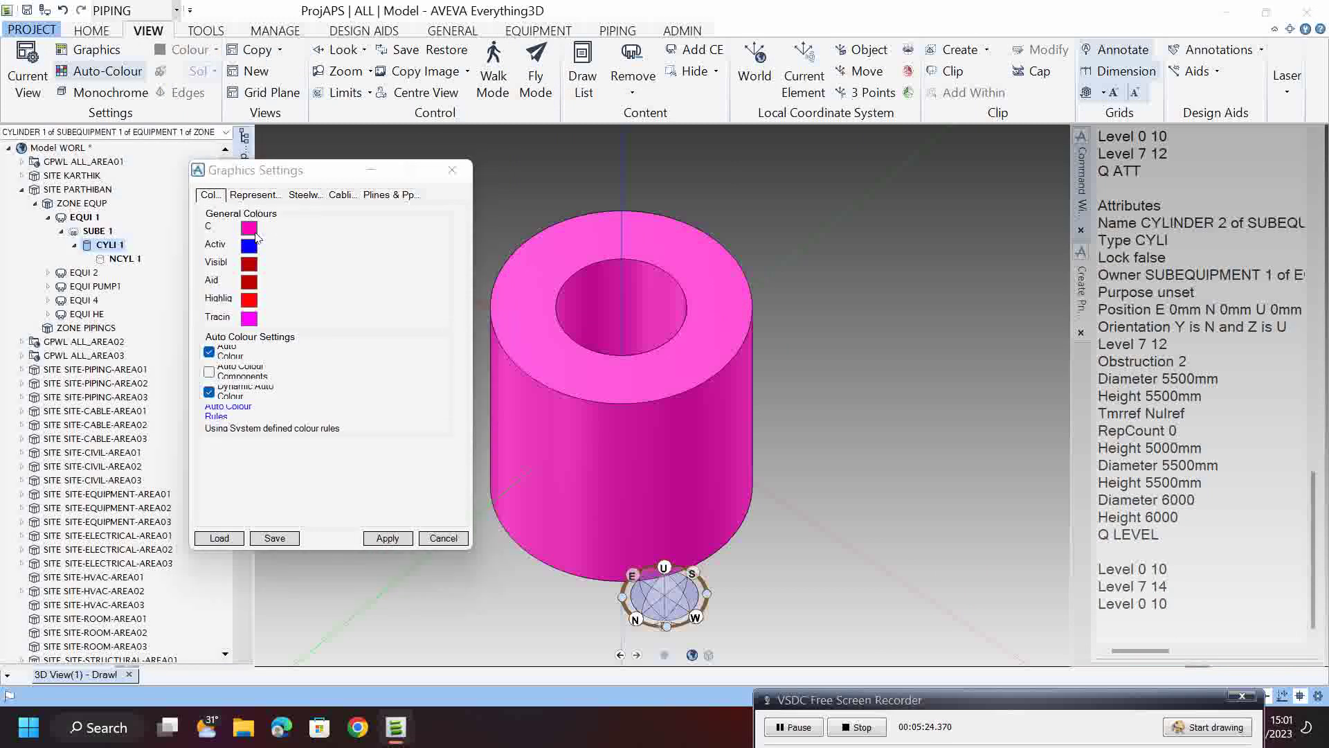
{"action": "left_click", "coordinate": [248, 230]}
{"action": "left_click", "coordinate": [626, 297]}
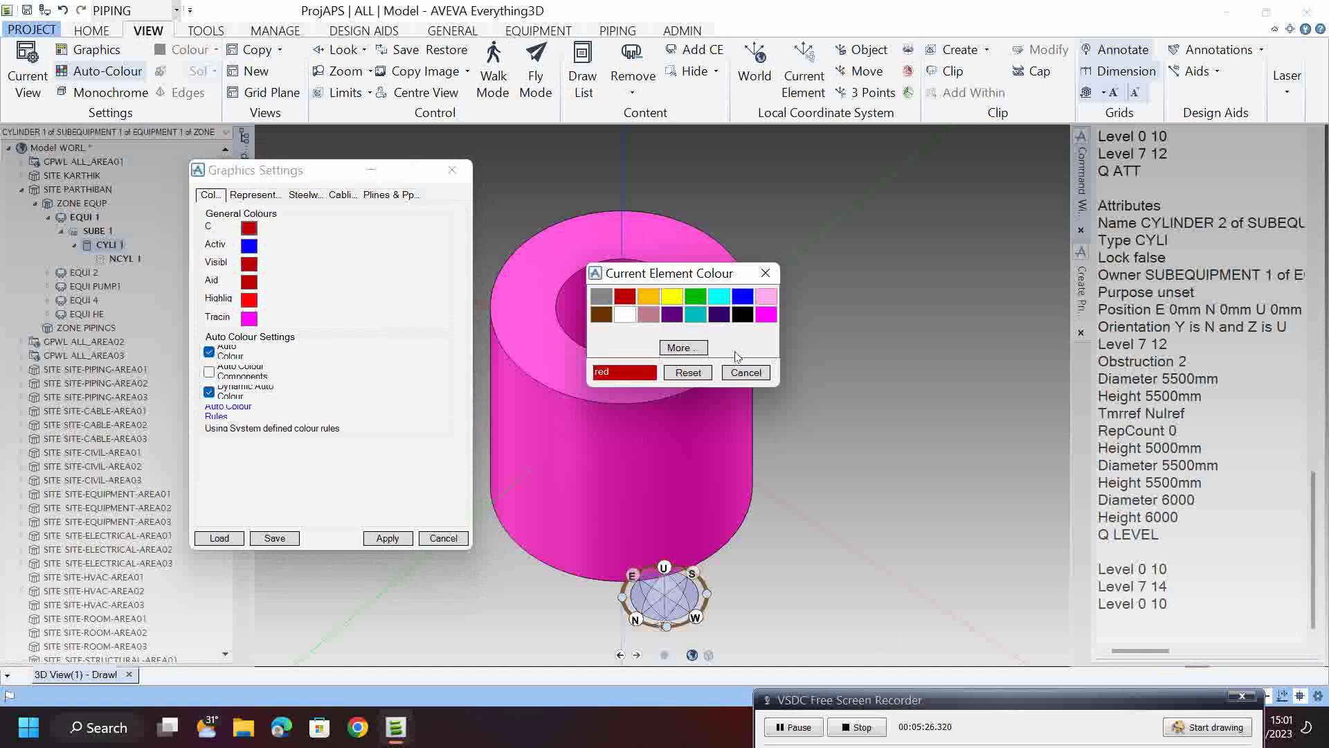
{"action": "left_click", "coordinate": [388, 538]}
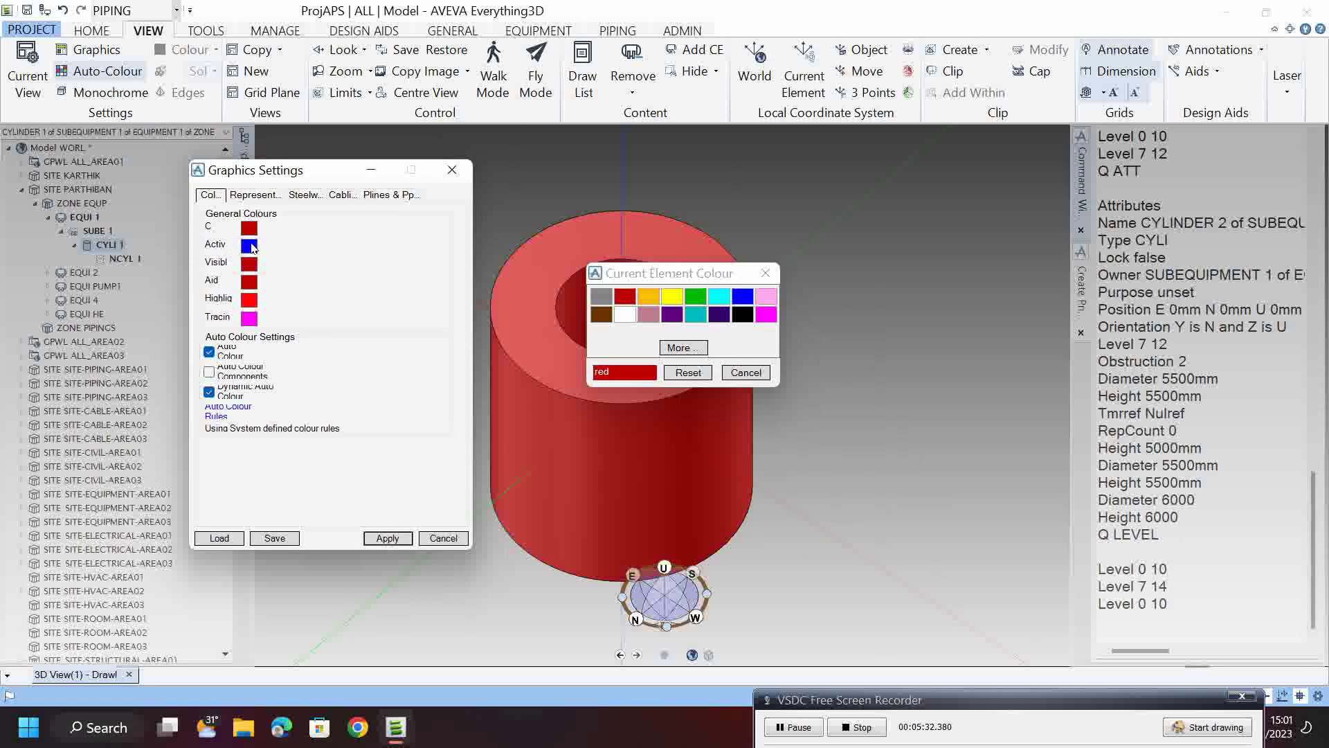
{"action": "left_click", "coordinate": [695, 296]}
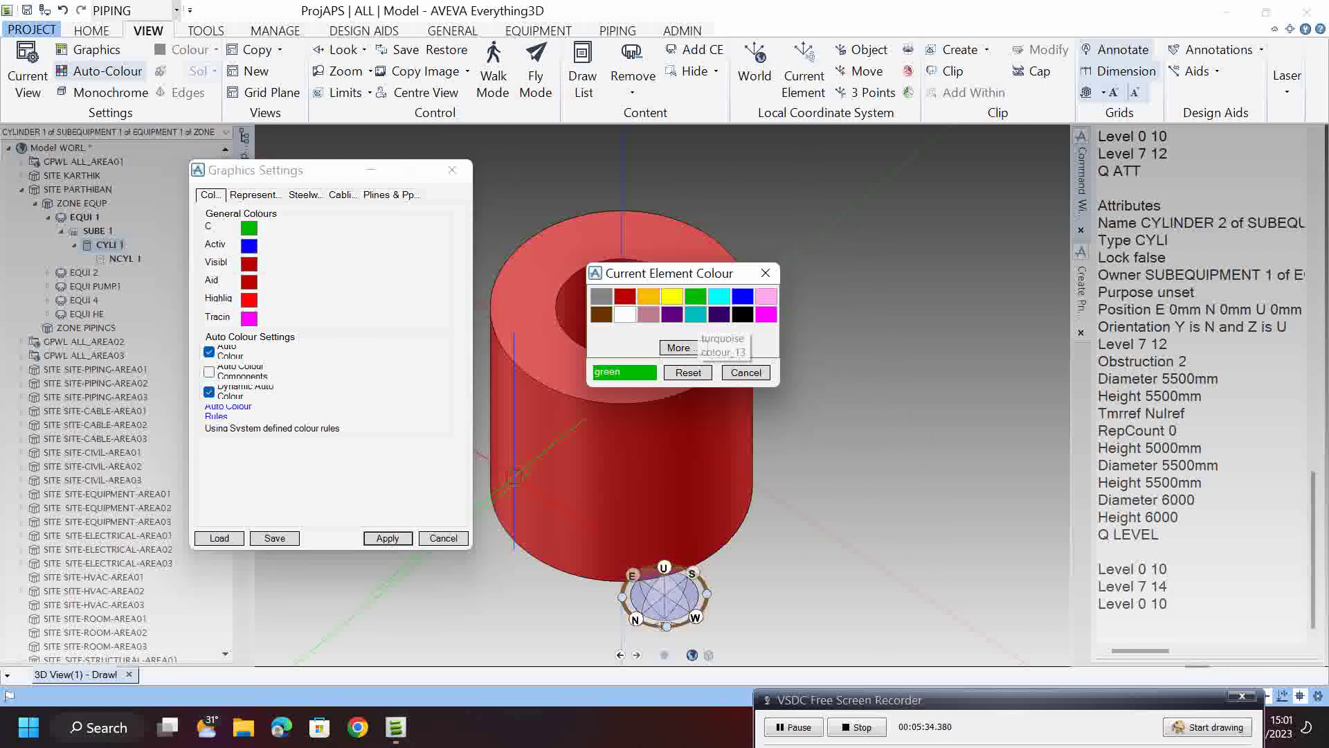
{"action": "left_click", "coordinate": [387, 538]}
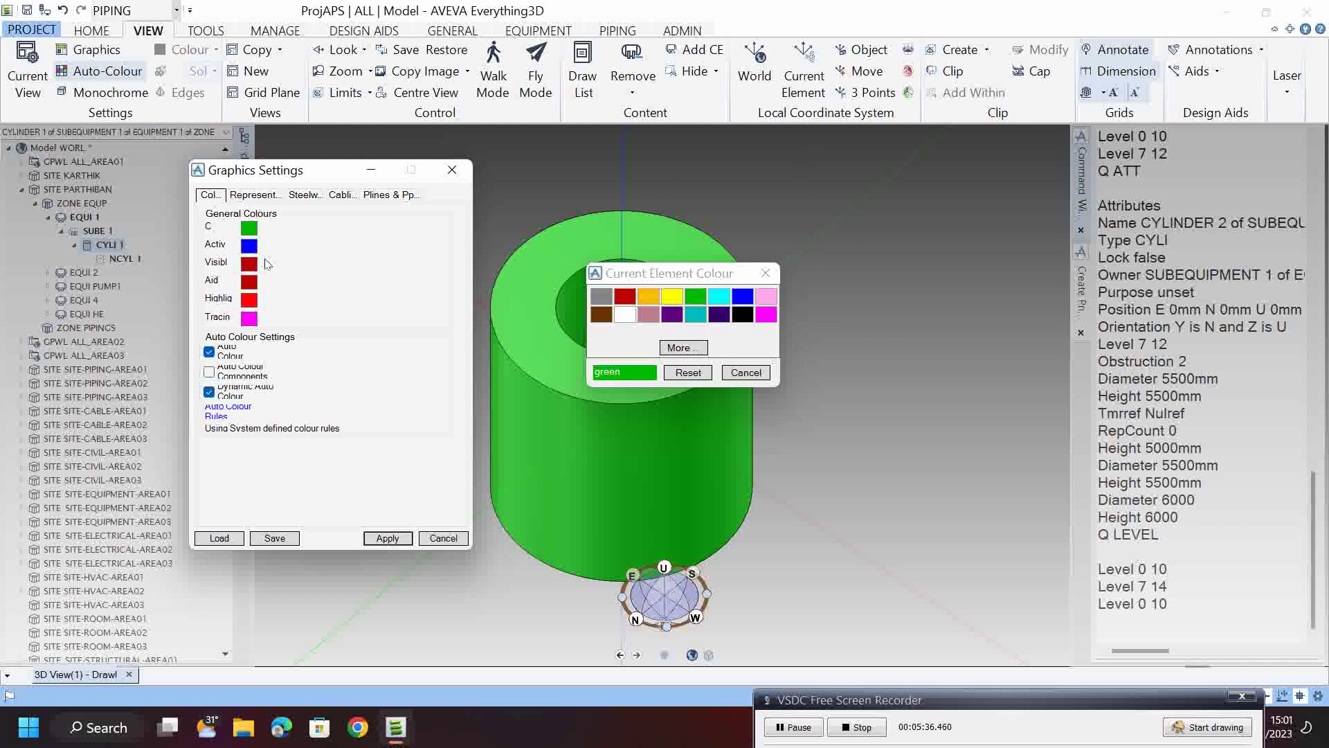
- Make the equipment, cylinder, zone and subequipment current in turn to examine how the current and active element colours display
{"action": "left_click", "coordinate": [77, 218]}
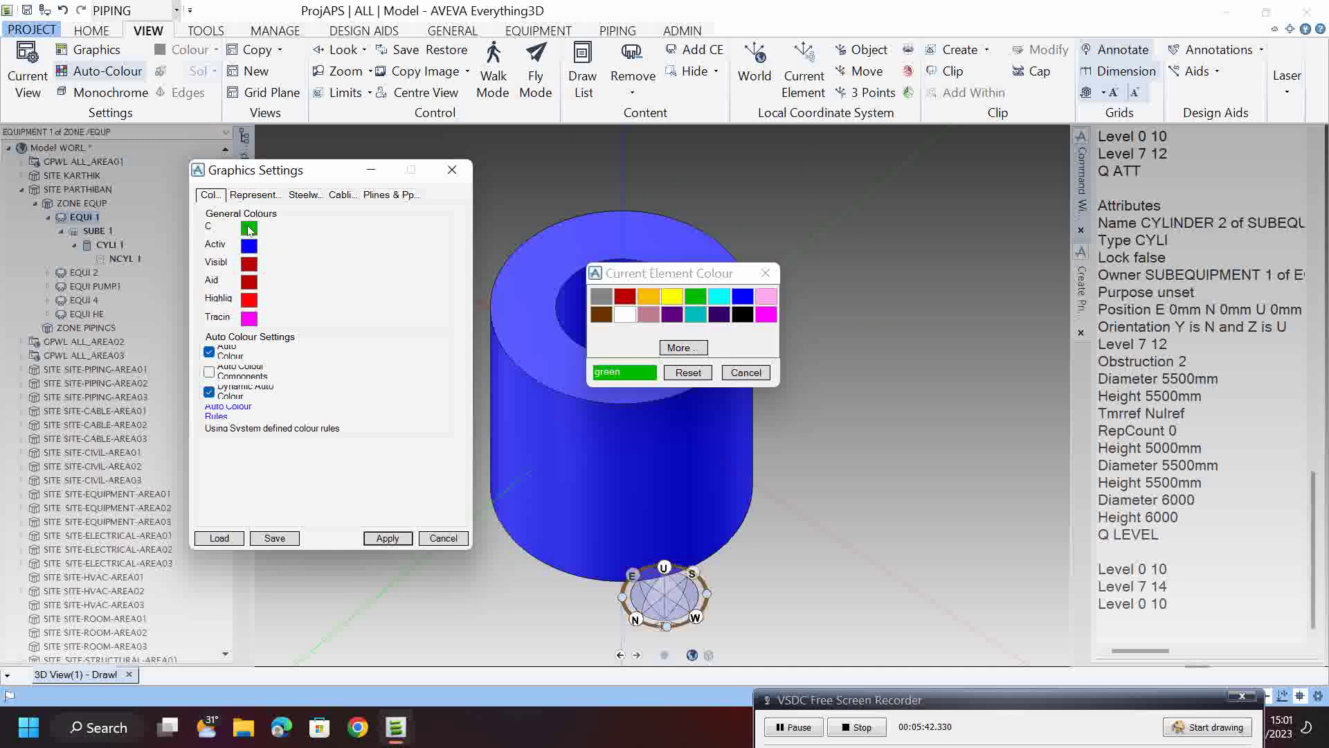
{"action": "left_click", "coordinate": [111, 245]}
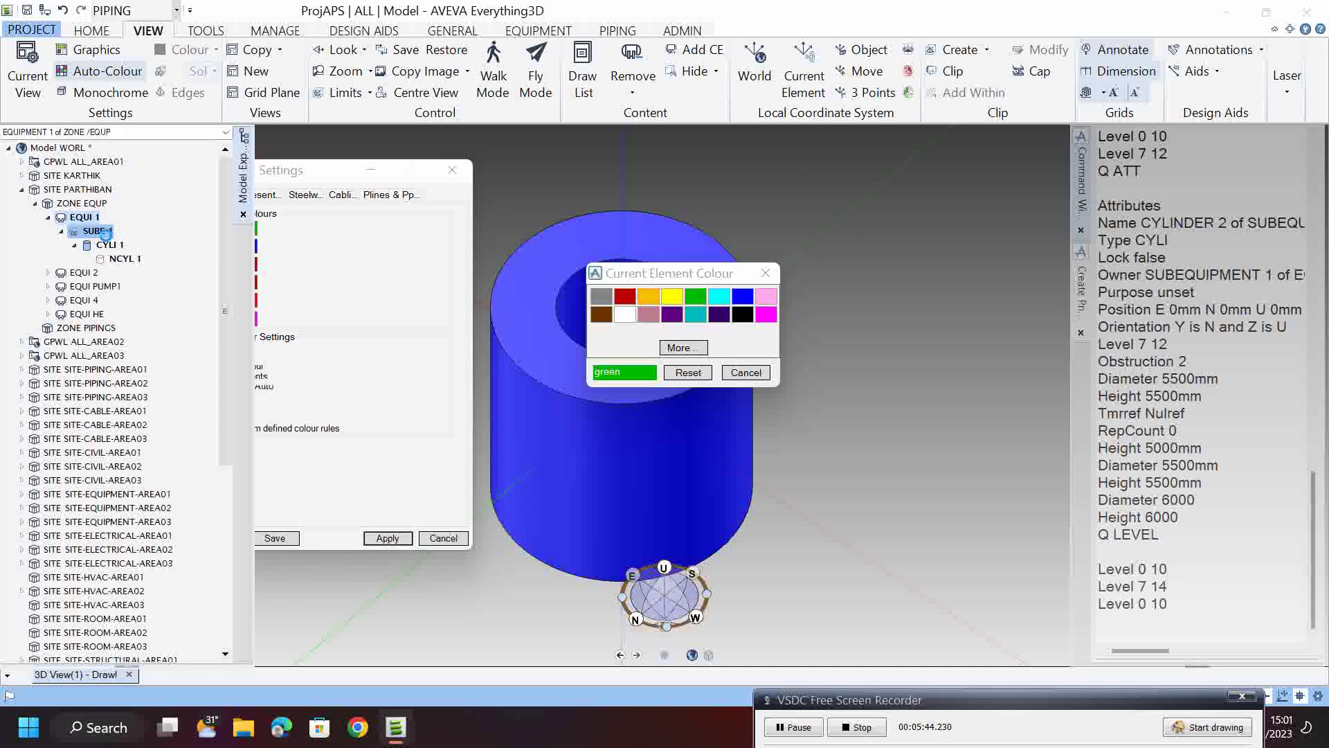
{"action": "left_click", "coordinate": [123, 258]}
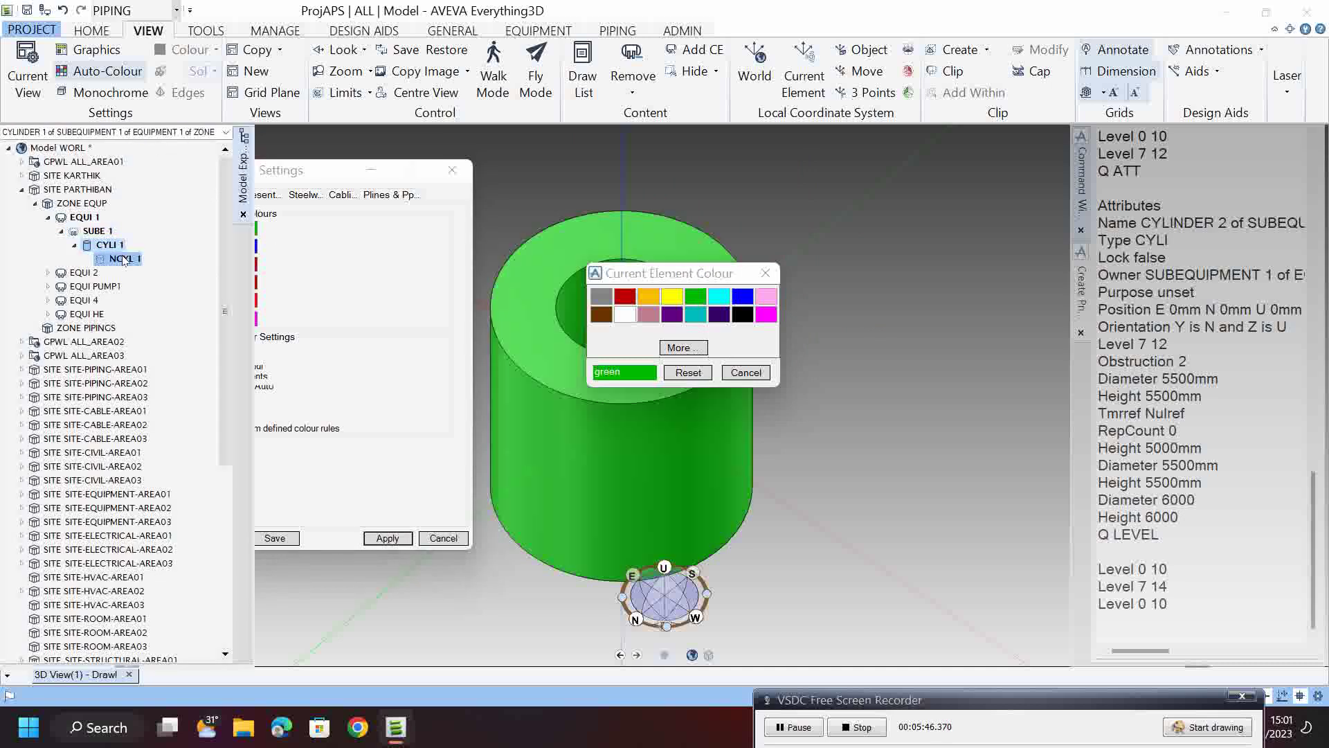
{"action": "left_click", "coordinate": [392, 307]}
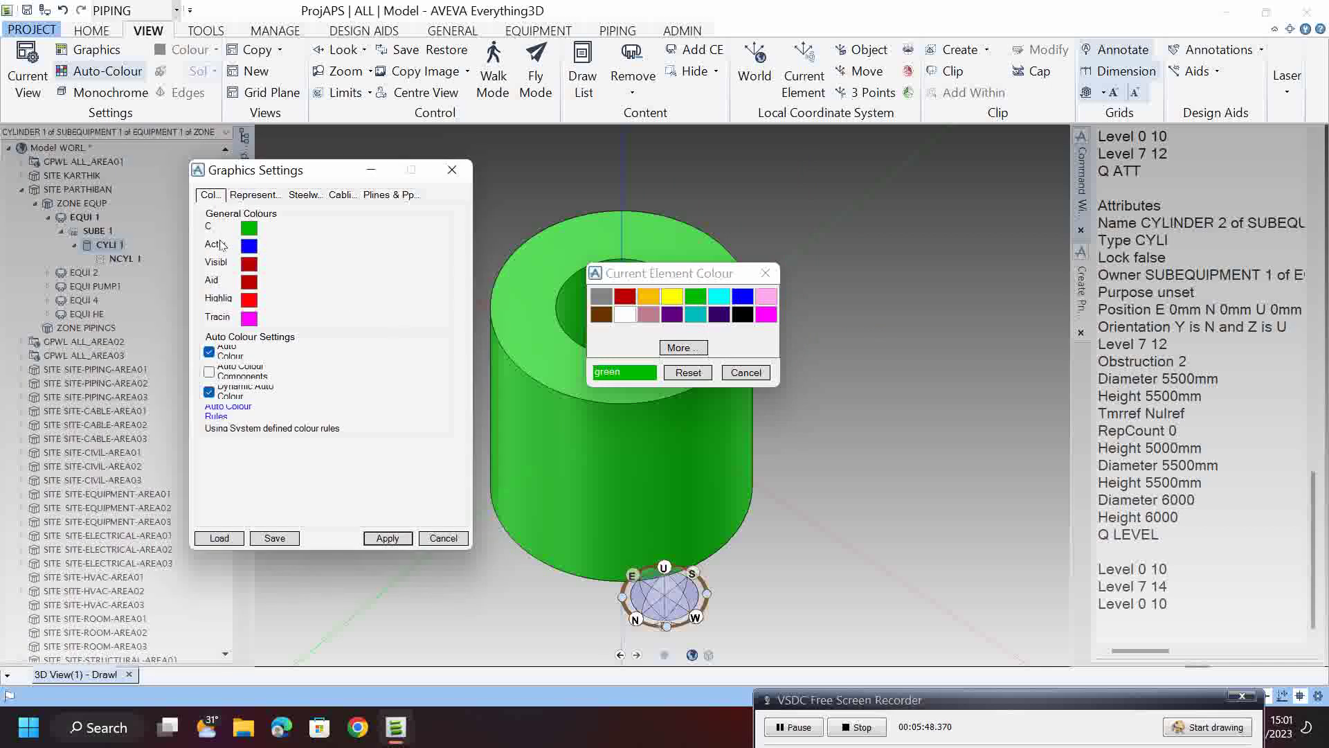
{"action": "left_click", "coordinate": [73, 204]}
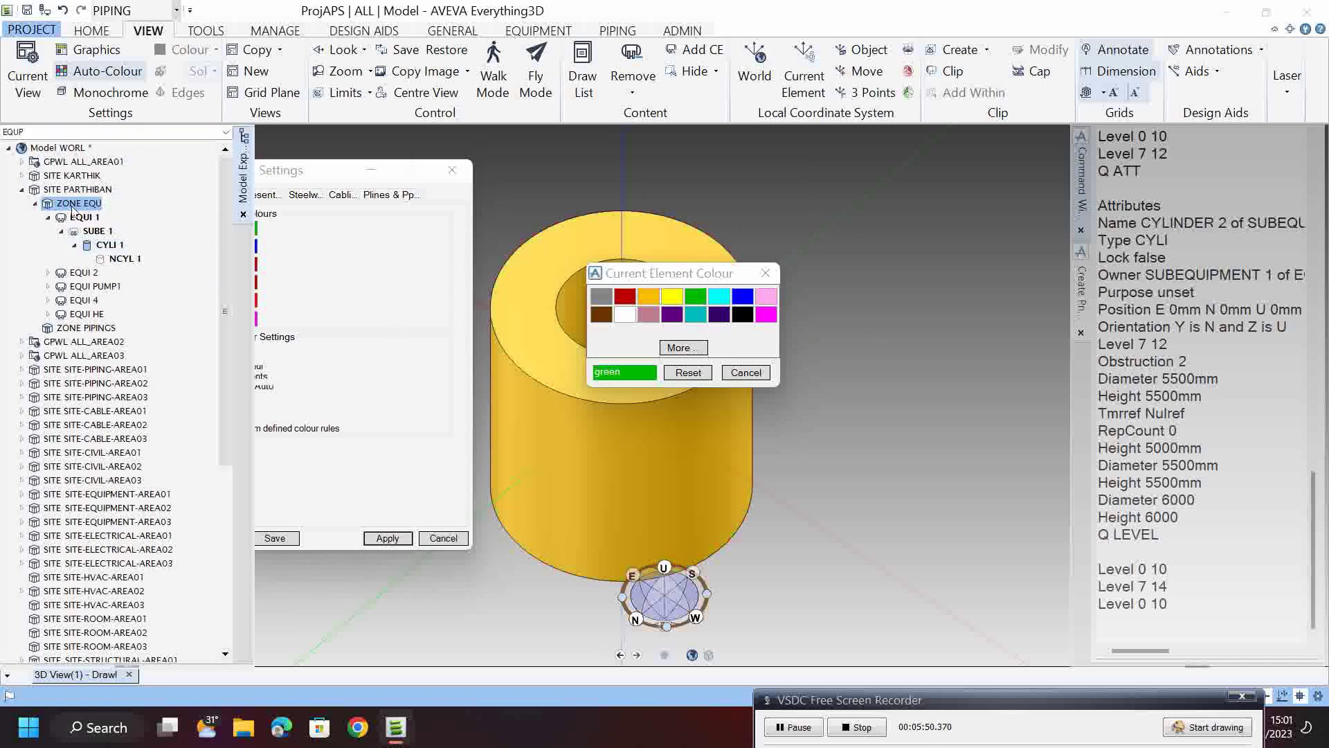
{"action": "left_click", "coordinate": [85, 217]}
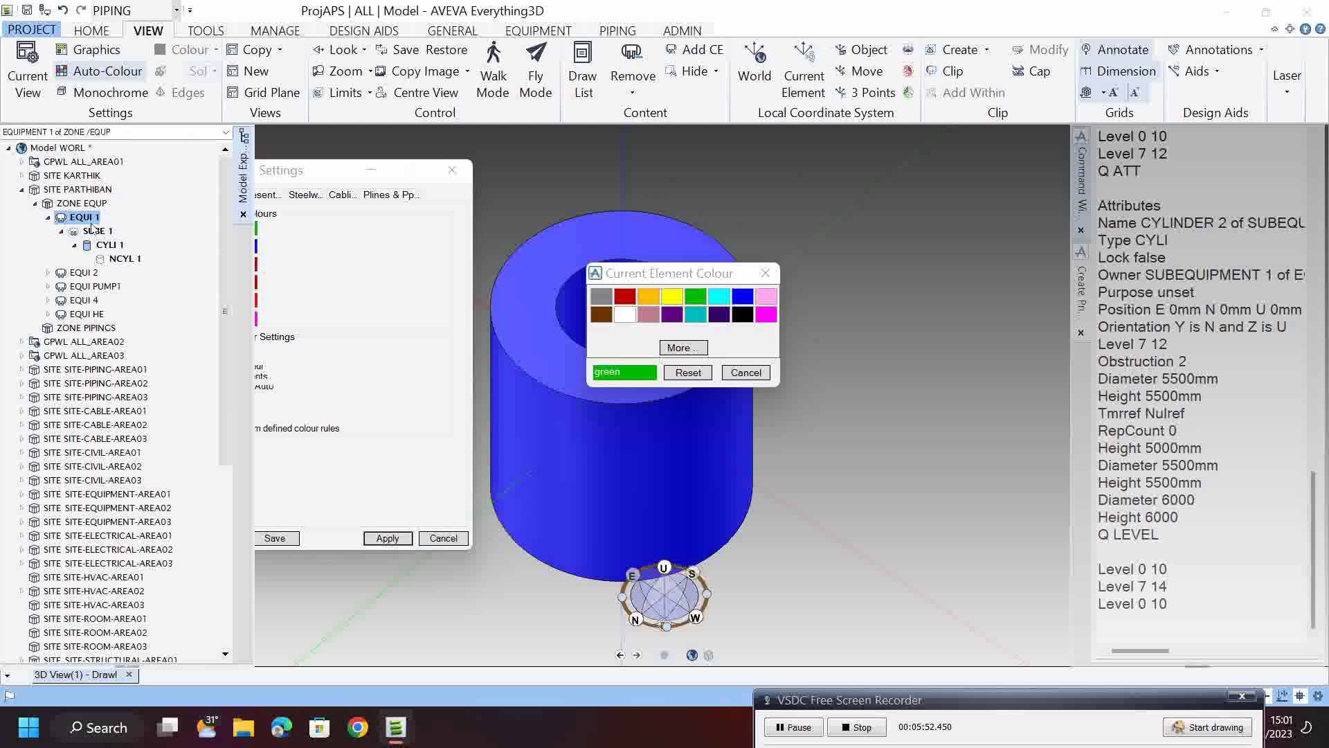
{"action": "left_click", "coordinate": [94, 231]}
{"action": "left_click", "coordinate": [87, 219]}
{"action": "left_click", "coordinate": [87, 209]}
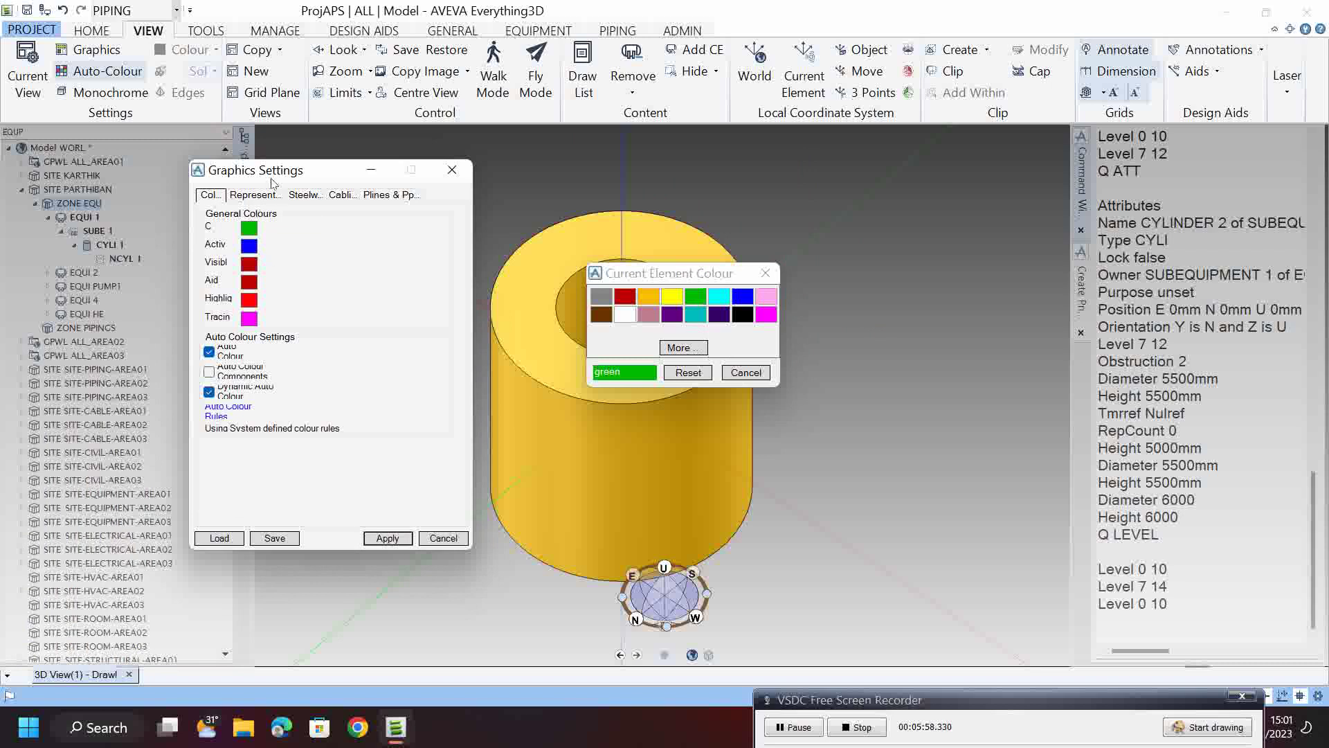
- Close the graphics settings, make the first equipment current, and cancel the current element colour palette
{"action": "left_click_drag", "start_coordinate": [271, 177], "coordinate": [326, 144]}
{"action": "left_click", "coordinate": [502, 133]}
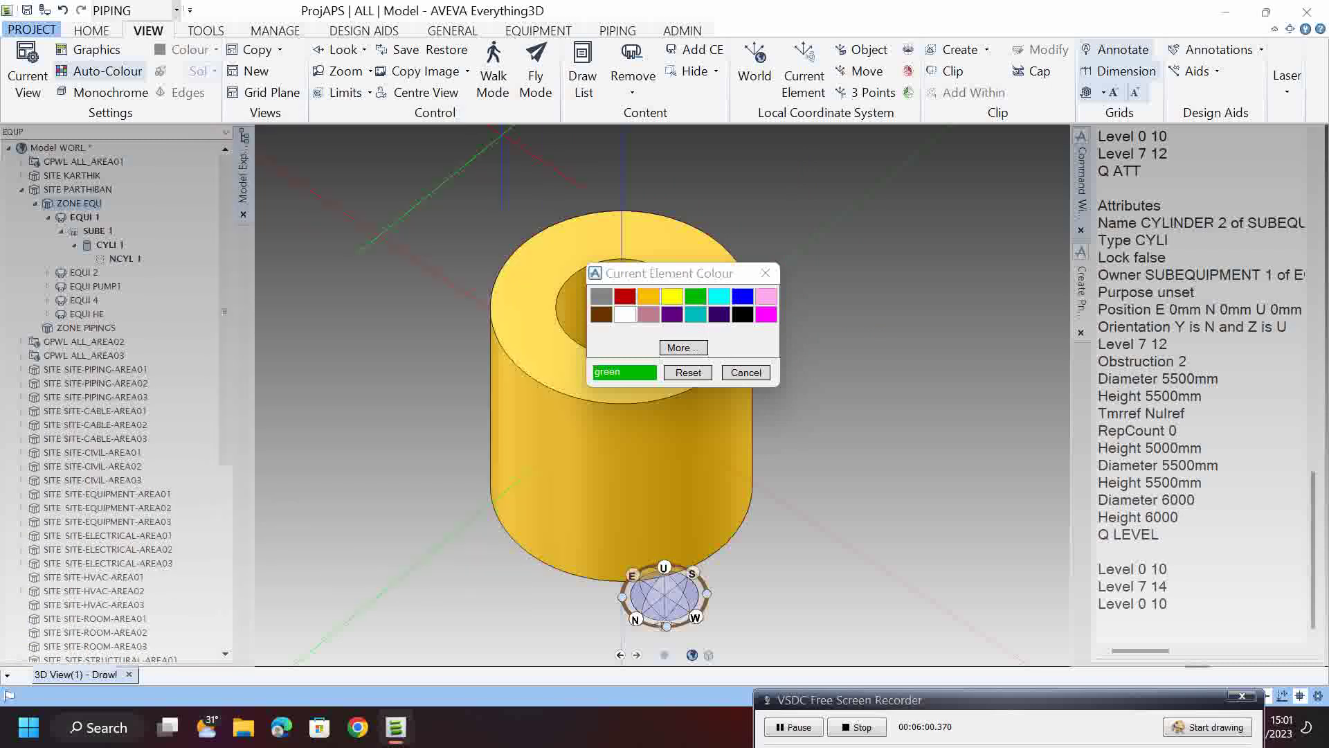
{"action": "left_click", "coordinate": [82, 217]}
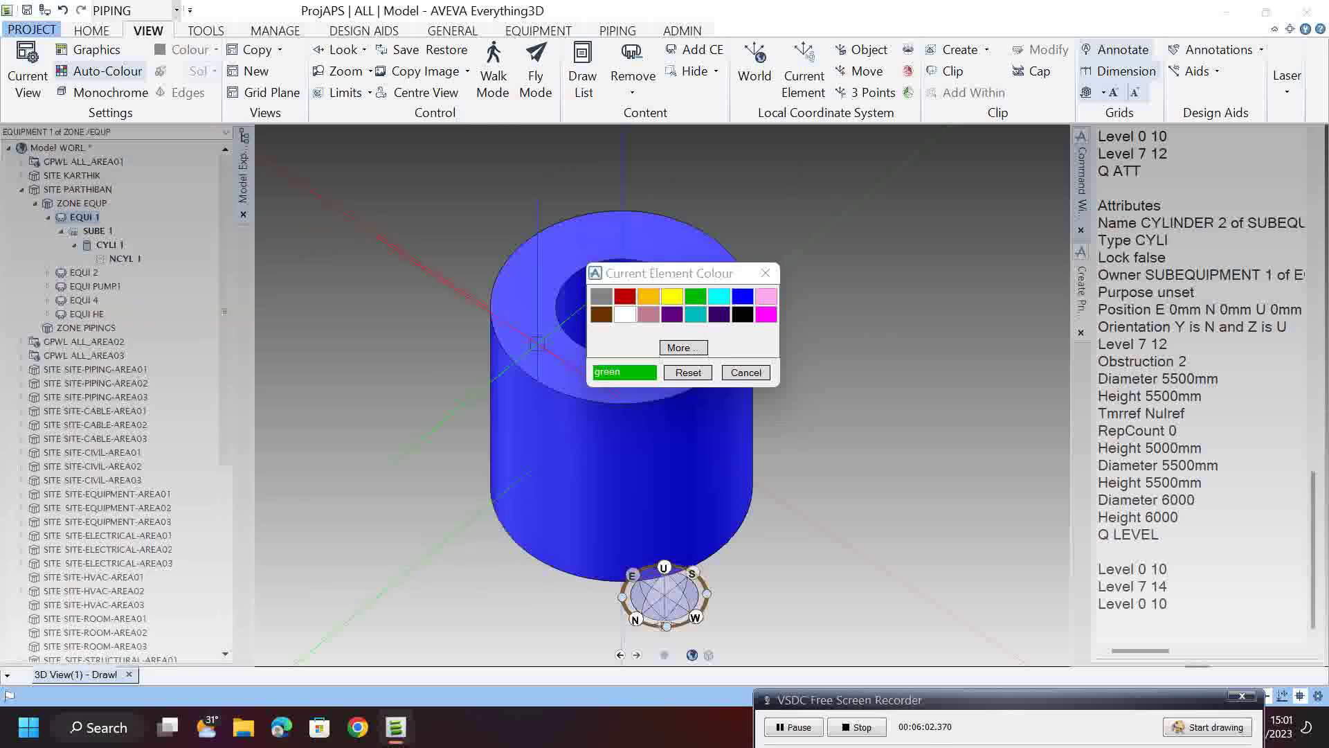
{"action": "left_click", "coordinate": [746, 373]}
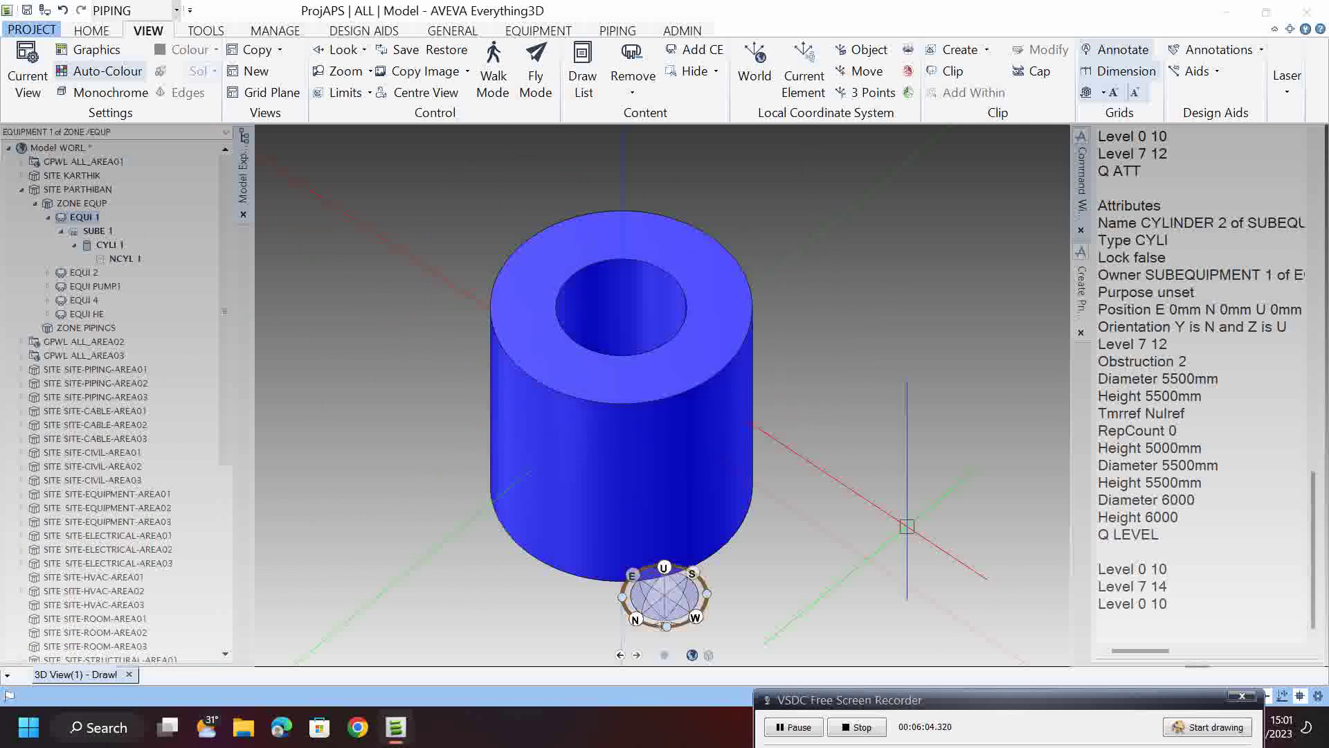
- Move the first equipment south by 5000 repeatedly with the command BY S 5000
{"action": "left_click", "coordinate": [1212, 657]}
{"action": "type", "text": "BY S 5000"}
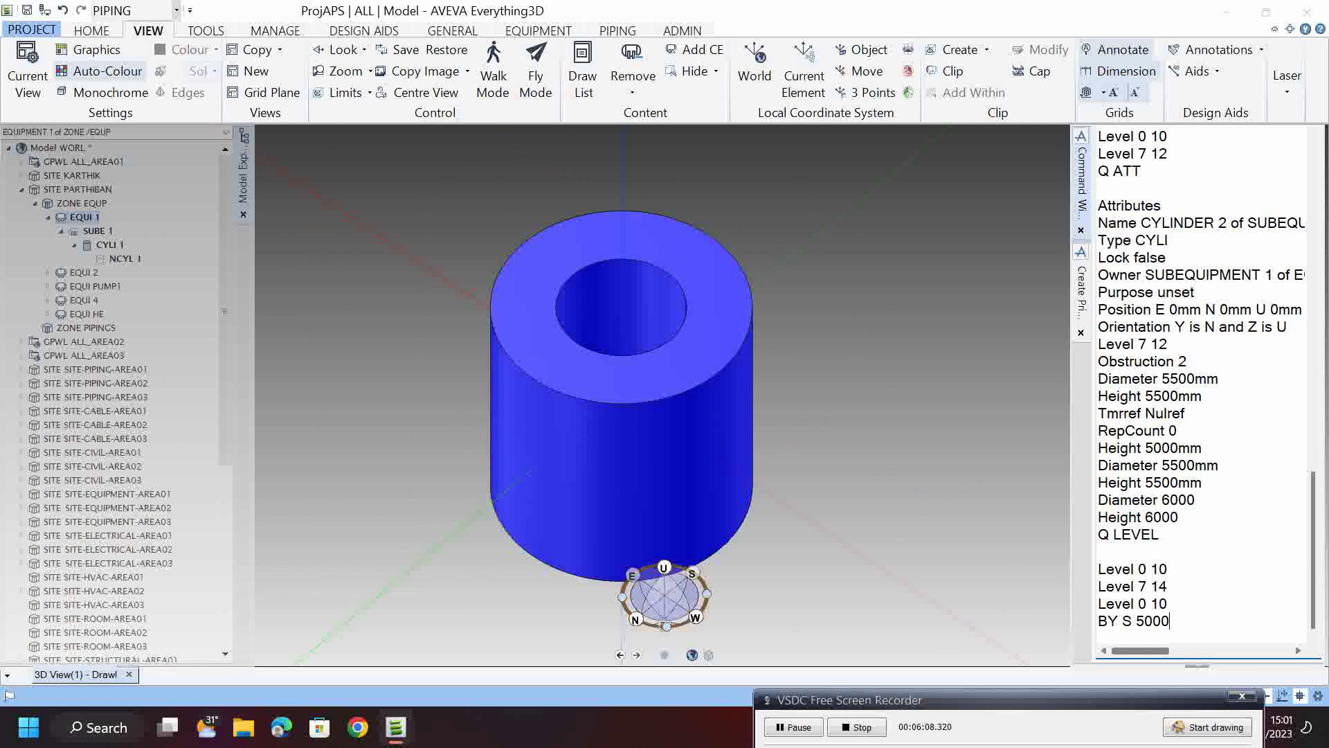
{"action": "key", "text": "Return"}
{"action": "key", "text": "Up"}
{"action": "key", "text": "Return"}
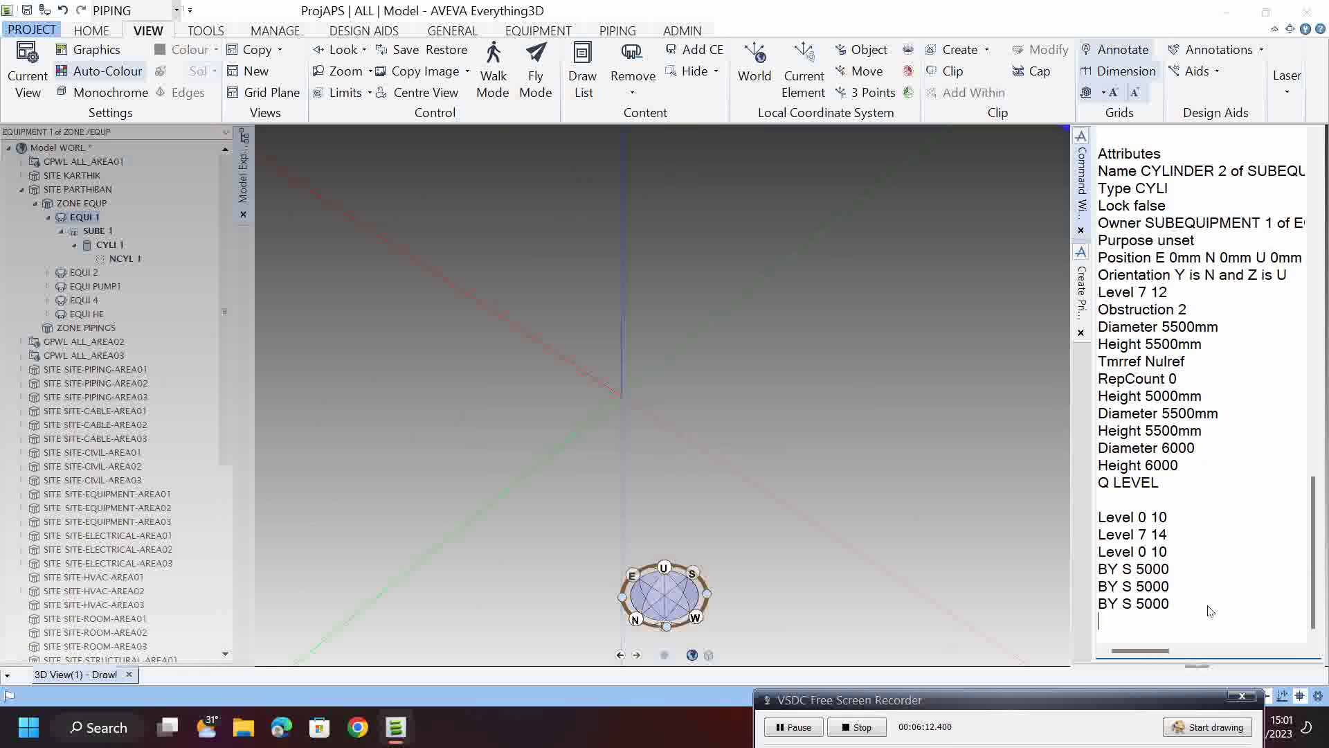
{"action": "scroll", "coordinate": [844, 331], "scroll_direction": "down", "scroll_amount": 2}
{"action": "left_click", "coordinate": [636, 379]}
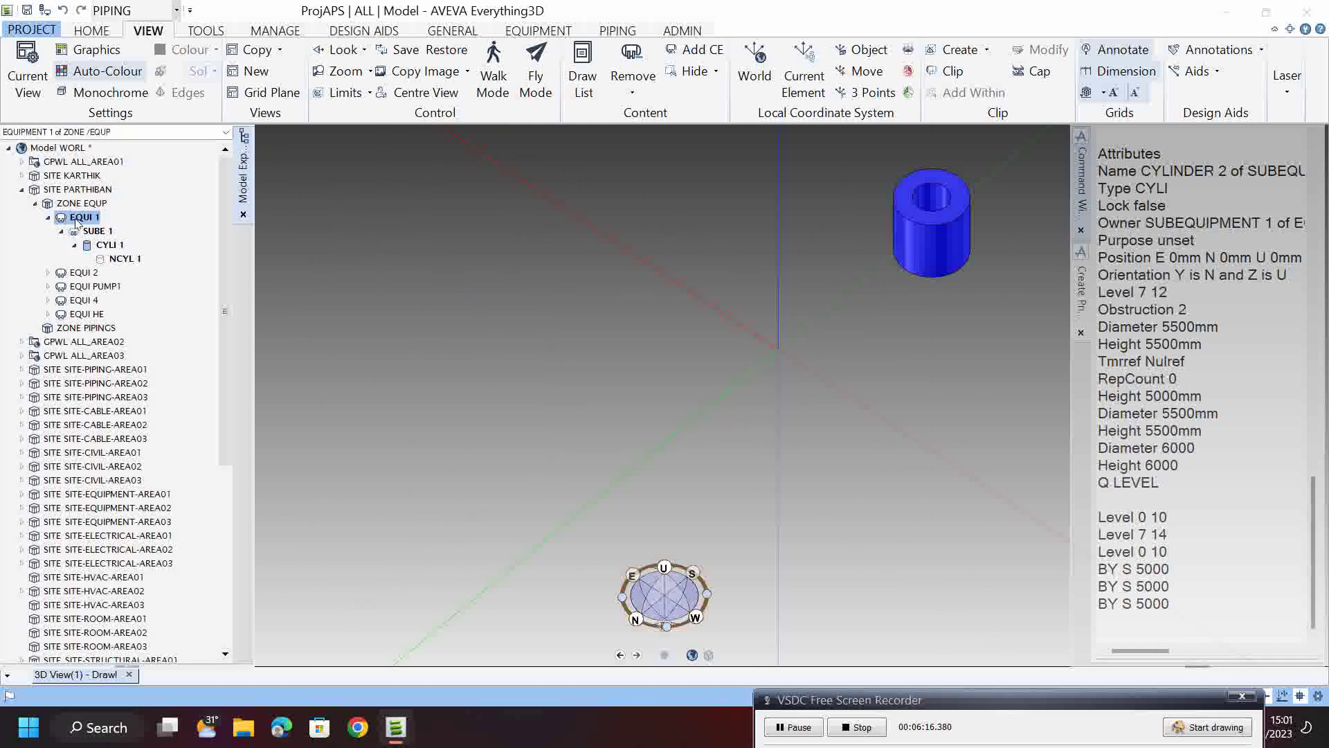
- Make the subequipment current and try to create a negative box of 5000 × 5000 × 5000 mm directly under it
{"action": "left_click", "coordinate": [124, 246]}
{"action": "left_click", "coordinate": [95, 231]}
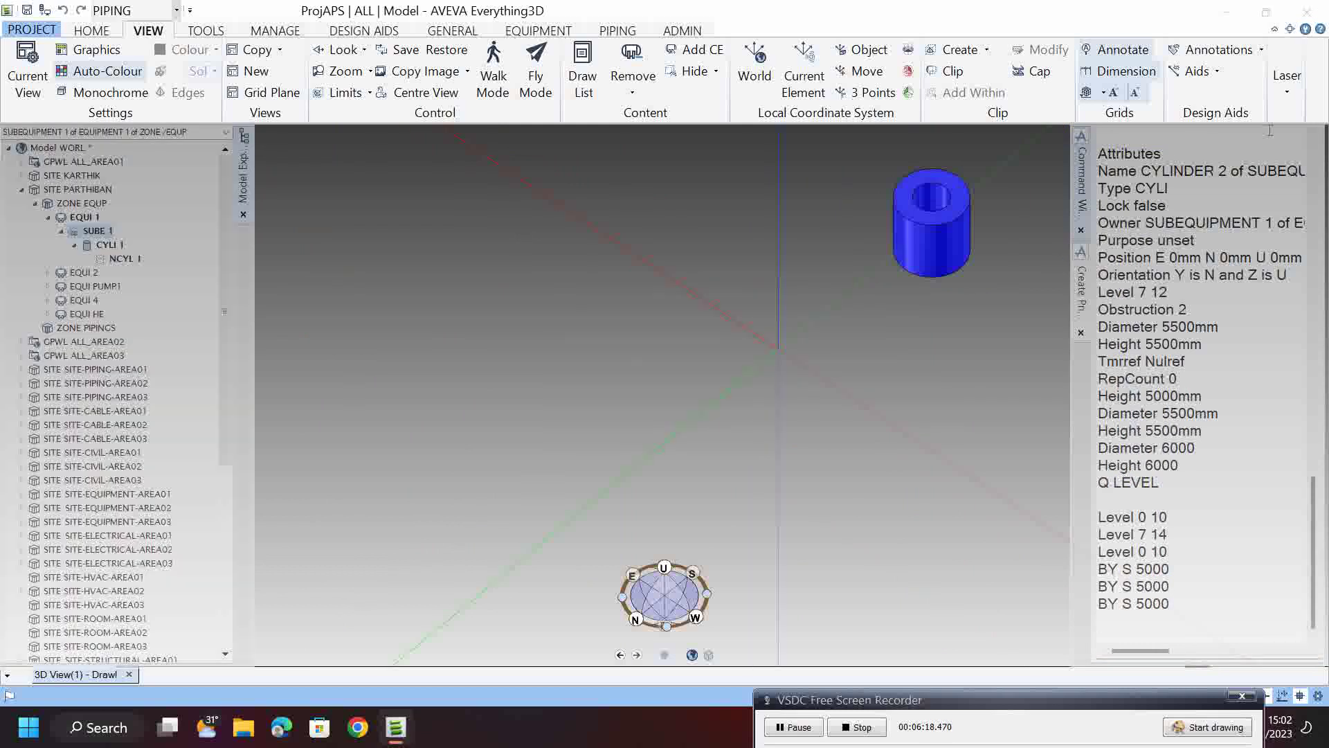
{"action": "left_click", "coordinate": [1082, 277]}
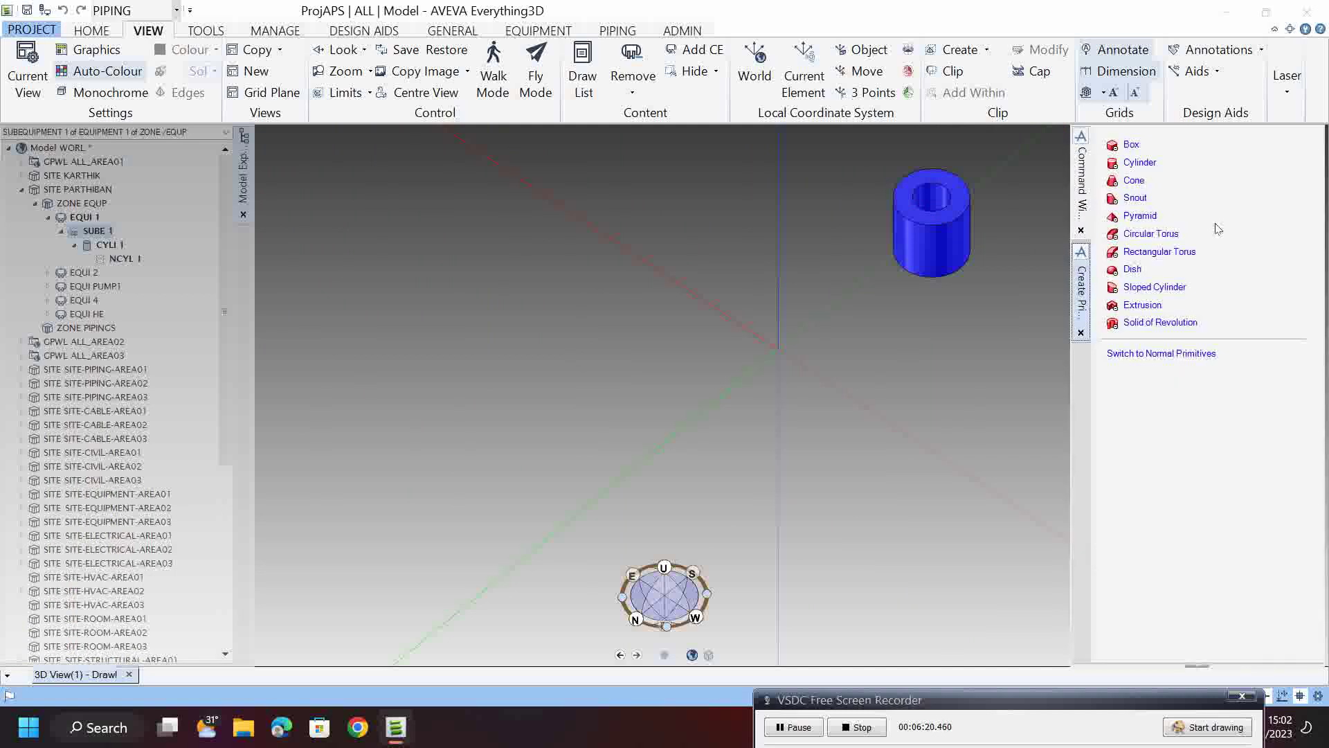
{"action": "left_click", "coordinate": [1139, 144]}
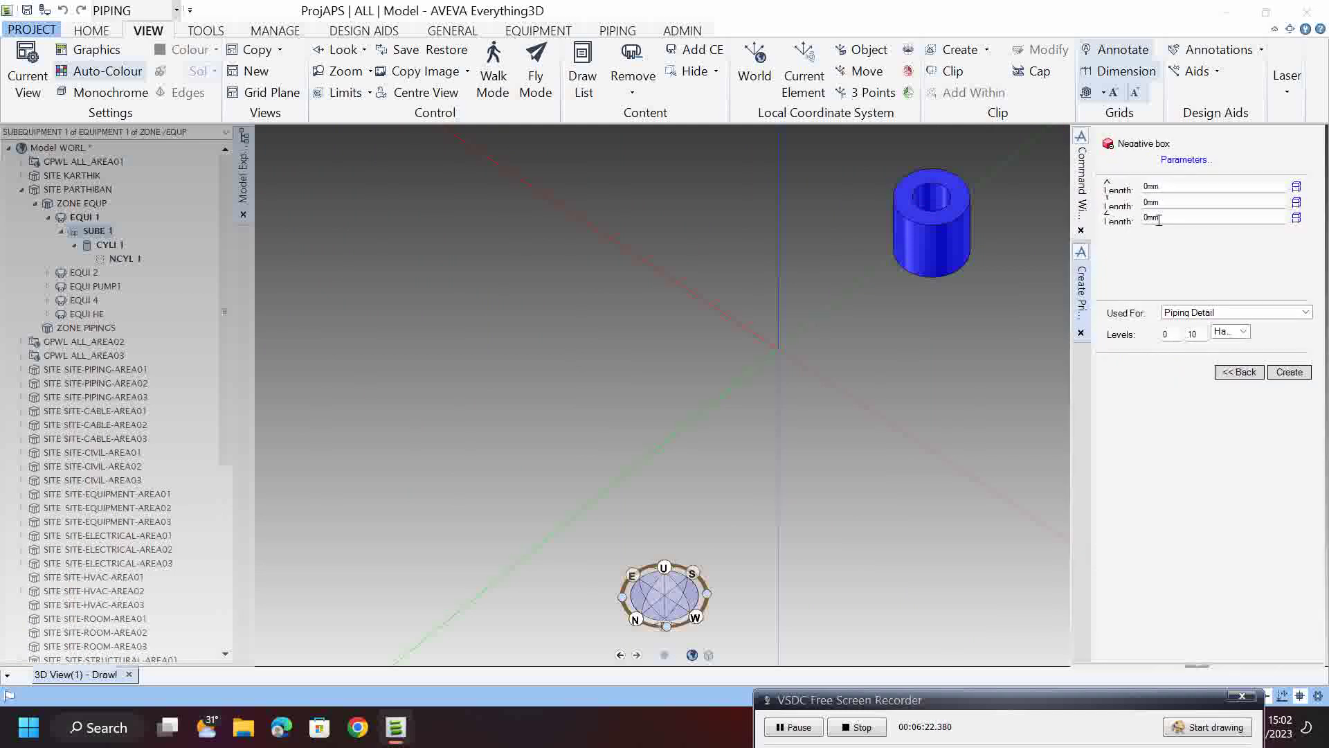
{"action": "left_click", "coordinate": [1170, 192]}
{"action": "type", "text": "5000"}
{"action": "key", "text": "Tab"}
{"action": "type", "text": "5000"}
{"action": "key", "text": "Tab"}
{"action": "type", "text": "5000"}
{"action": "key", "text": "Tab"}
{"action": "left_click", "coordinate": [1282, 374]}
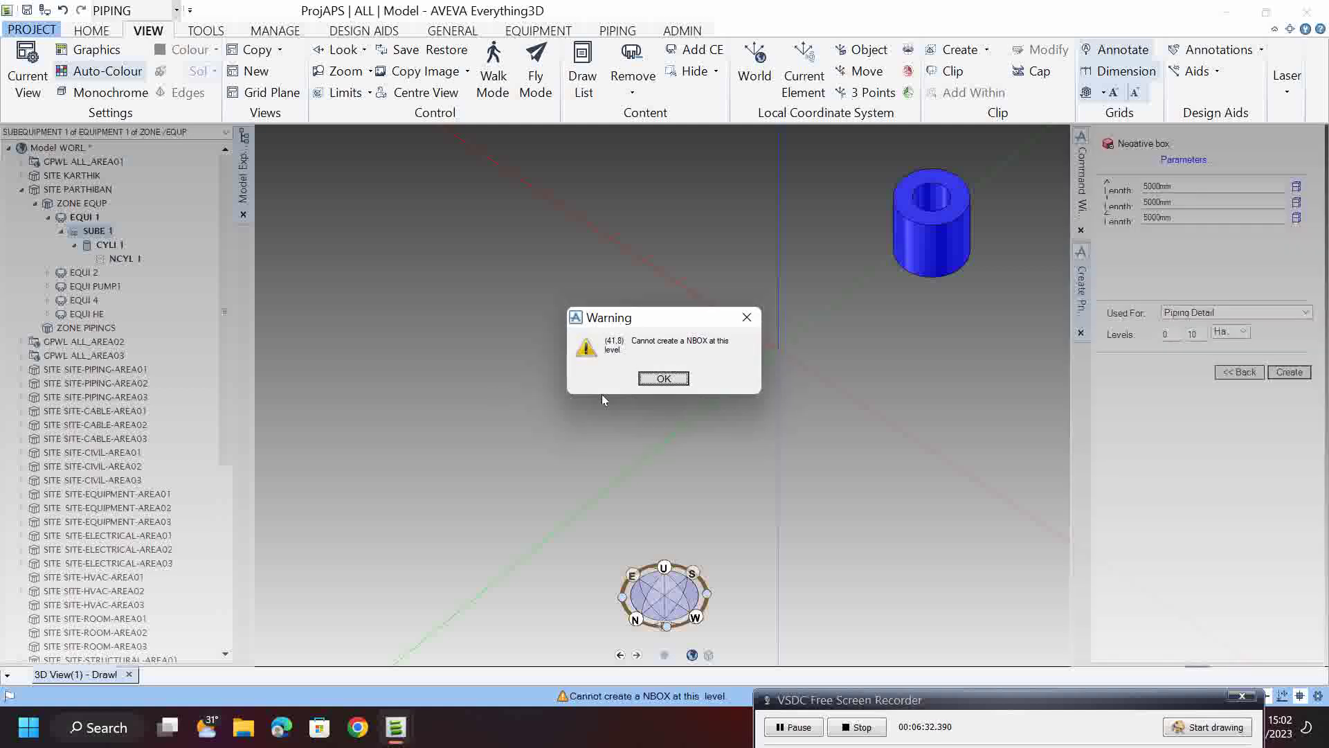
{"action": "left_click", "coordinate": [664, 379]}
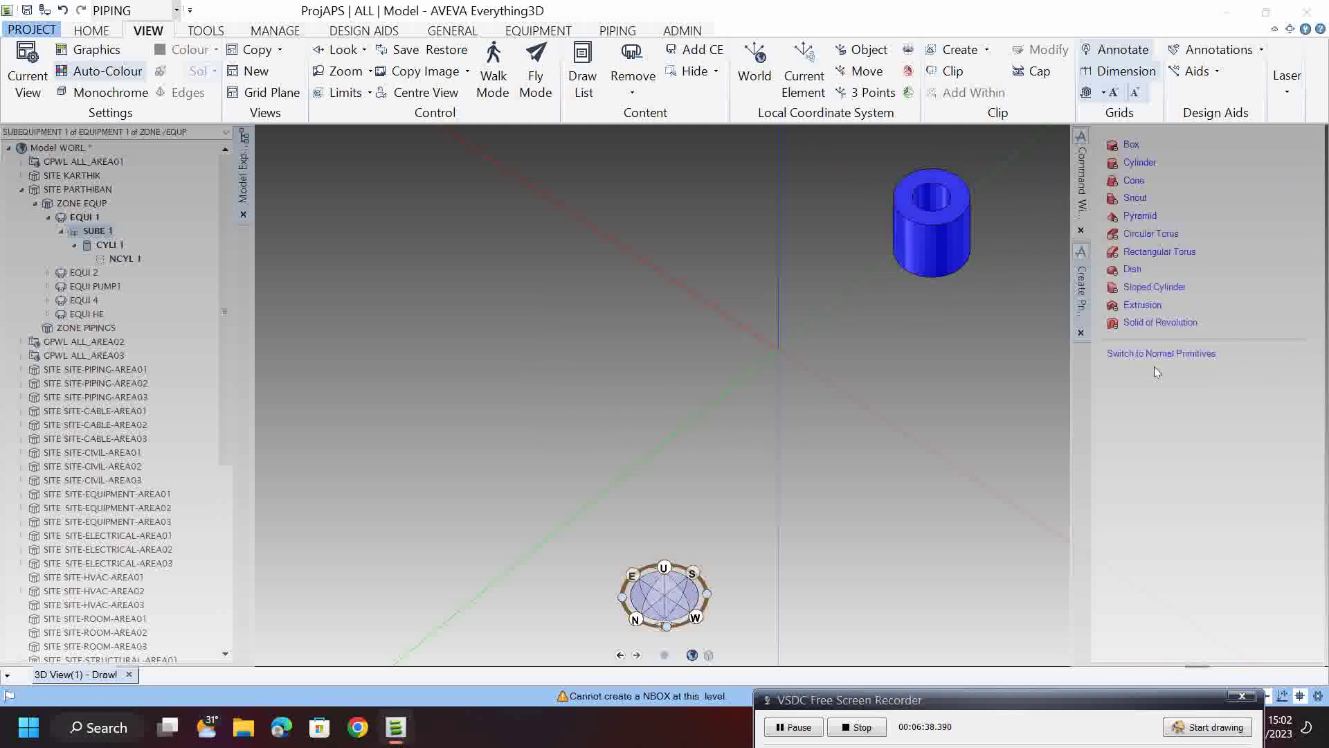
- Create a normal box primitive under the subequipment with X and Y lengths of 5000 mm and a Z length of 1000 mm
{"action": "left_click", "coordinate": [1154, 354]}
{"action": "double_click", "coordinate": [1177, 217]}
{"action": "type", "text": "100"}
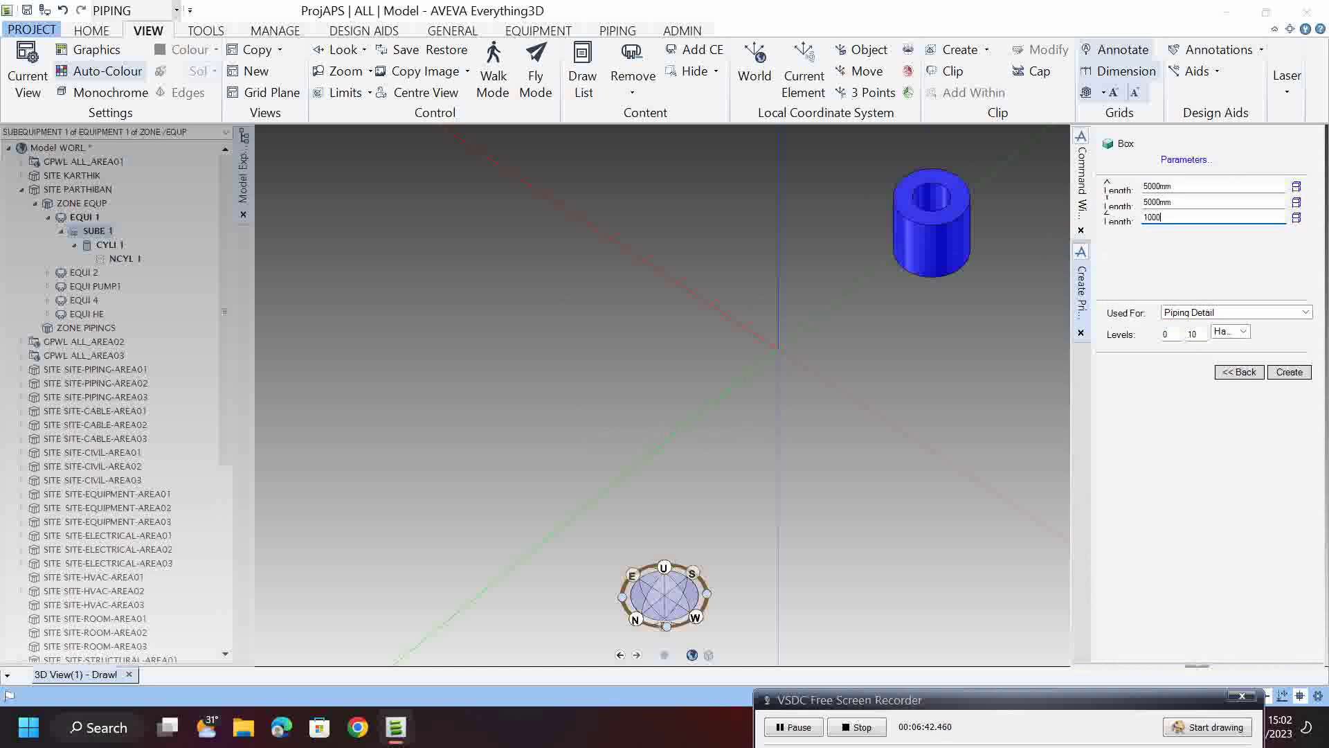
{"action": "type", "text": "0"}
{"action": "left_click", "coordinate": [1297, 369]}
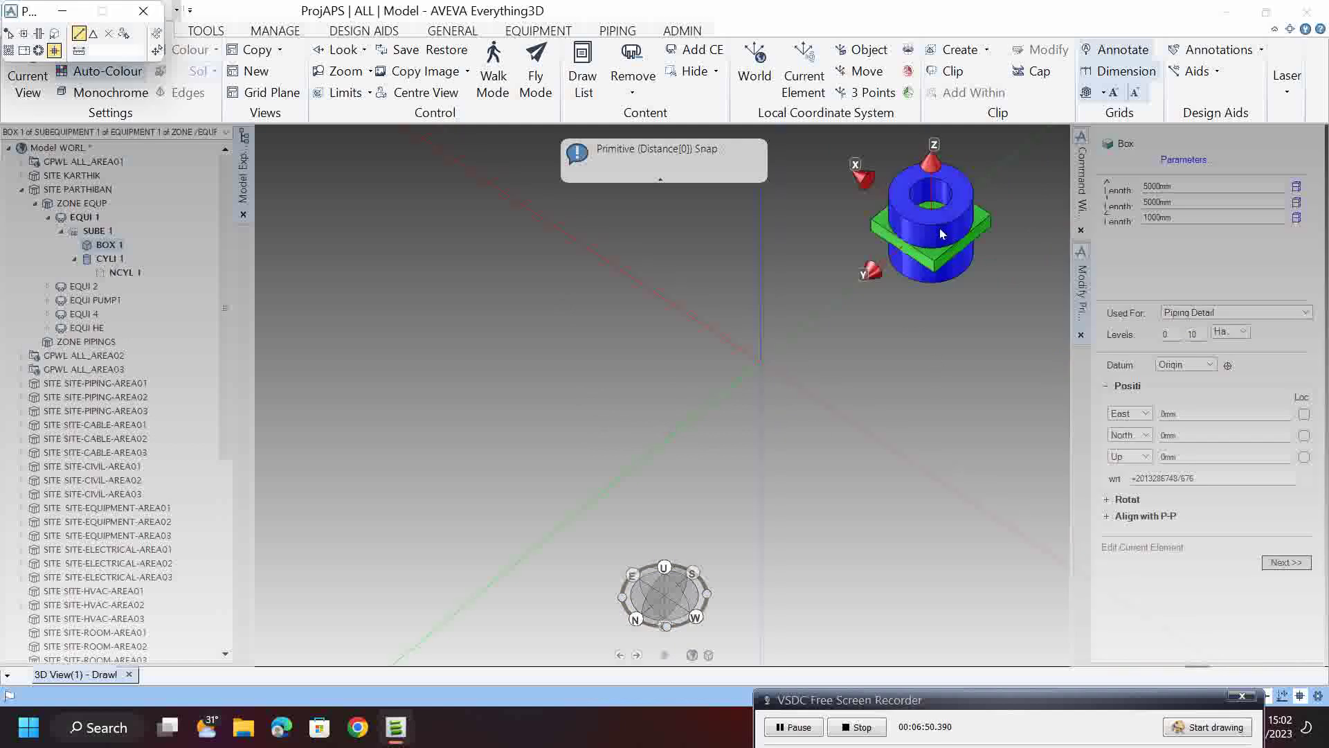
- Position the box at North 10000 mm, clear of the cylinder, and finish its placement
{"action": "scroll", "coordinate": [938, 234], "scroll_direction": "up", "scroll_amount": 5}
{"action": "middle_click_drag", "start_coordinate": [941, 226], "coordinate": [884, 360]}
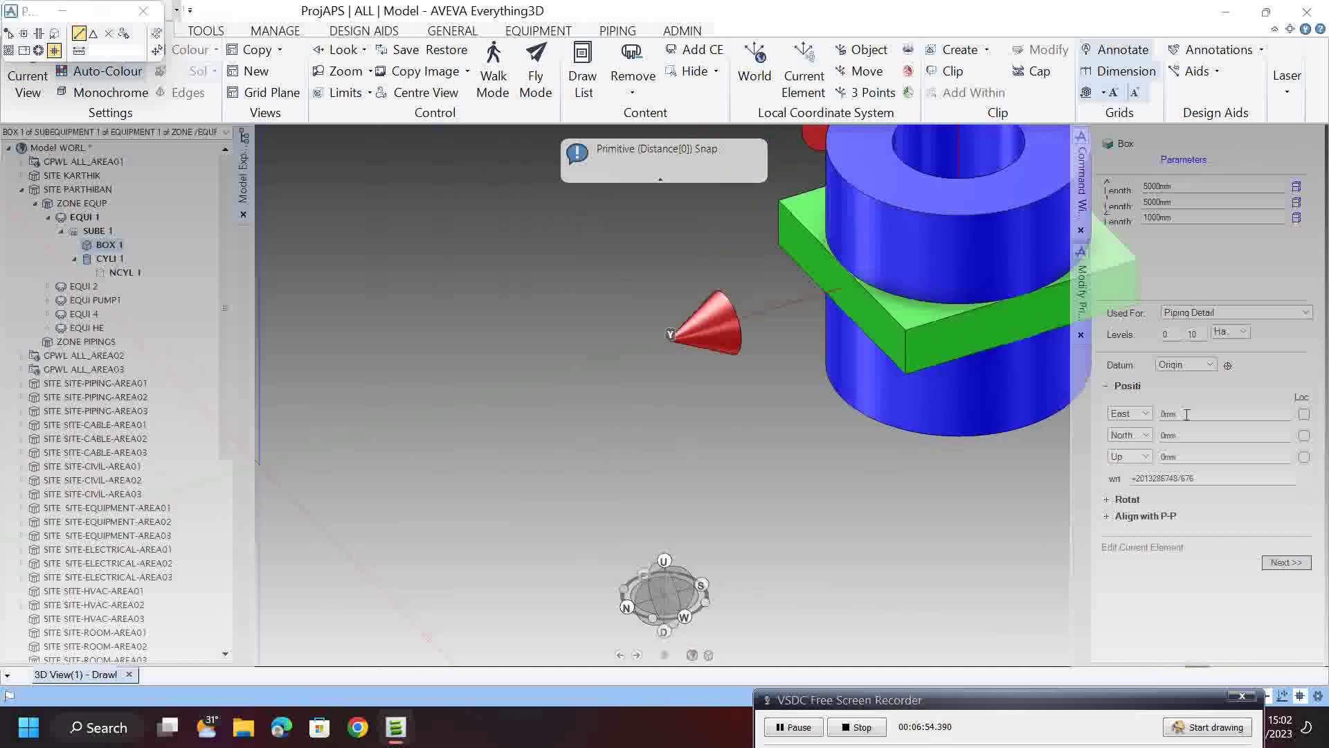
{"action": "left_click", "coordinate": [1181, 435]}
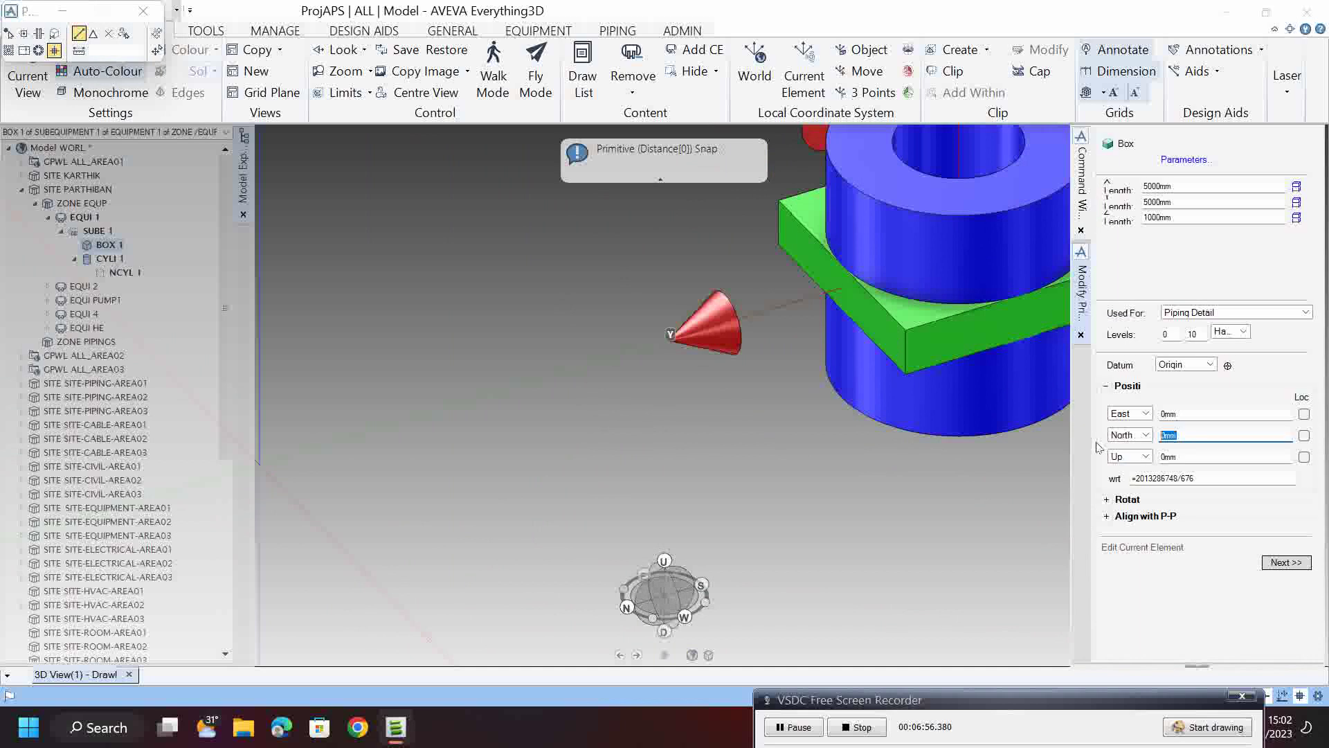
{"action": "type", "text": "10000"}
{"action": "key", "text": "Tab"}
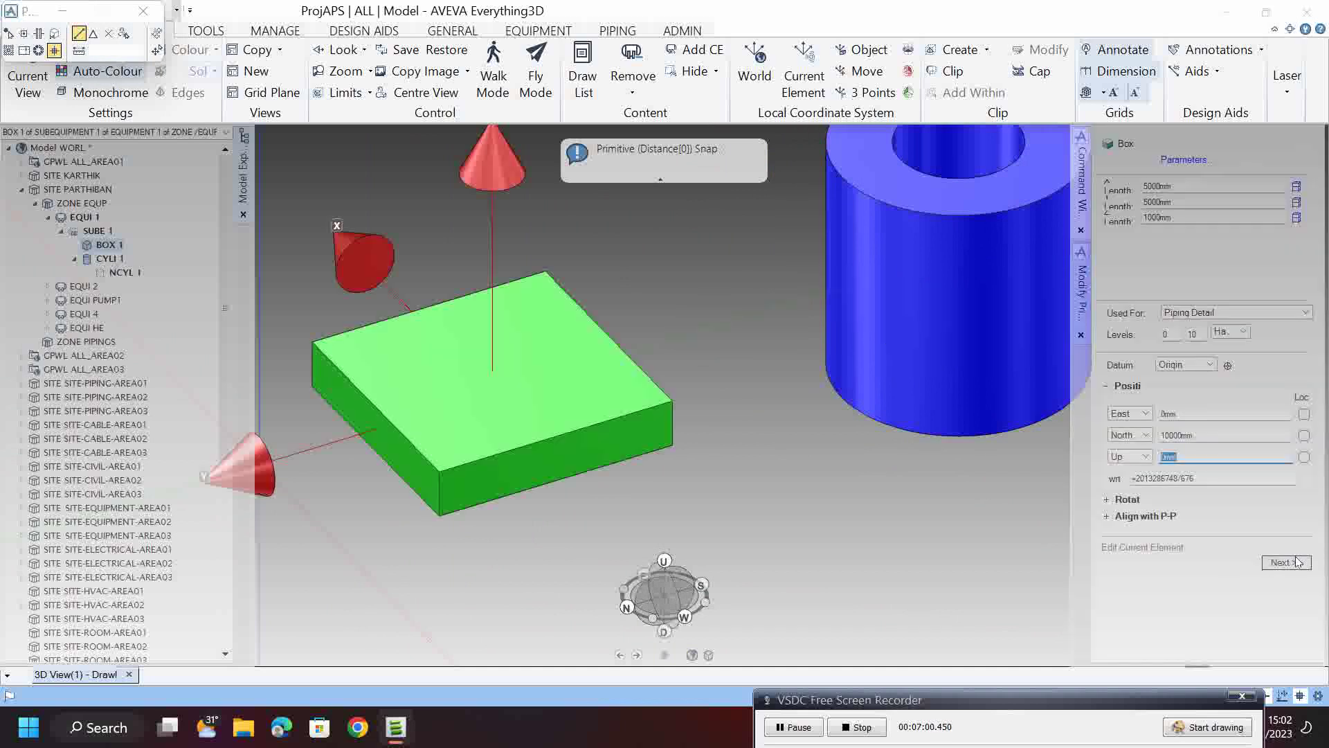
{"action": "left_click", "coordinate": [1285, 562]}
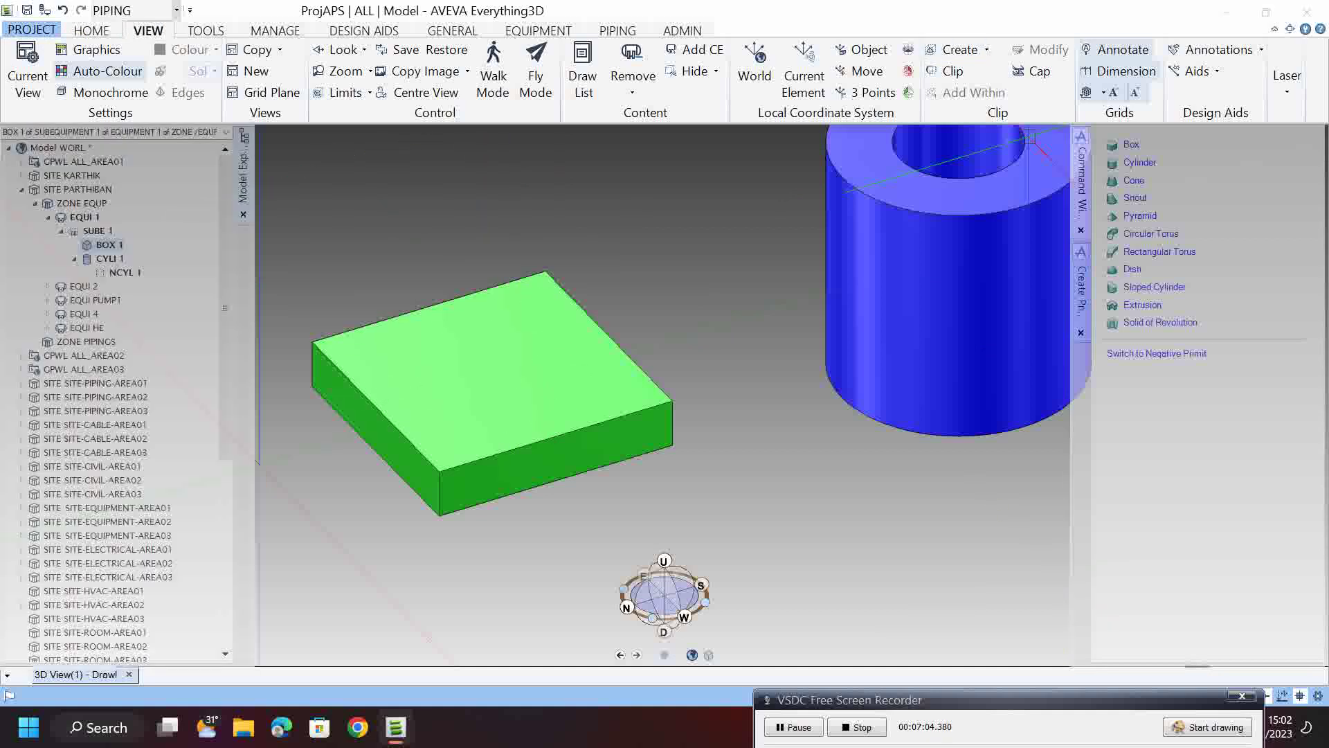
- Cut the box with a negative box of X and Y length 2500 mm and Z length 1000 mm
{"action": "left_click", "coordinate": [1194, 355]}
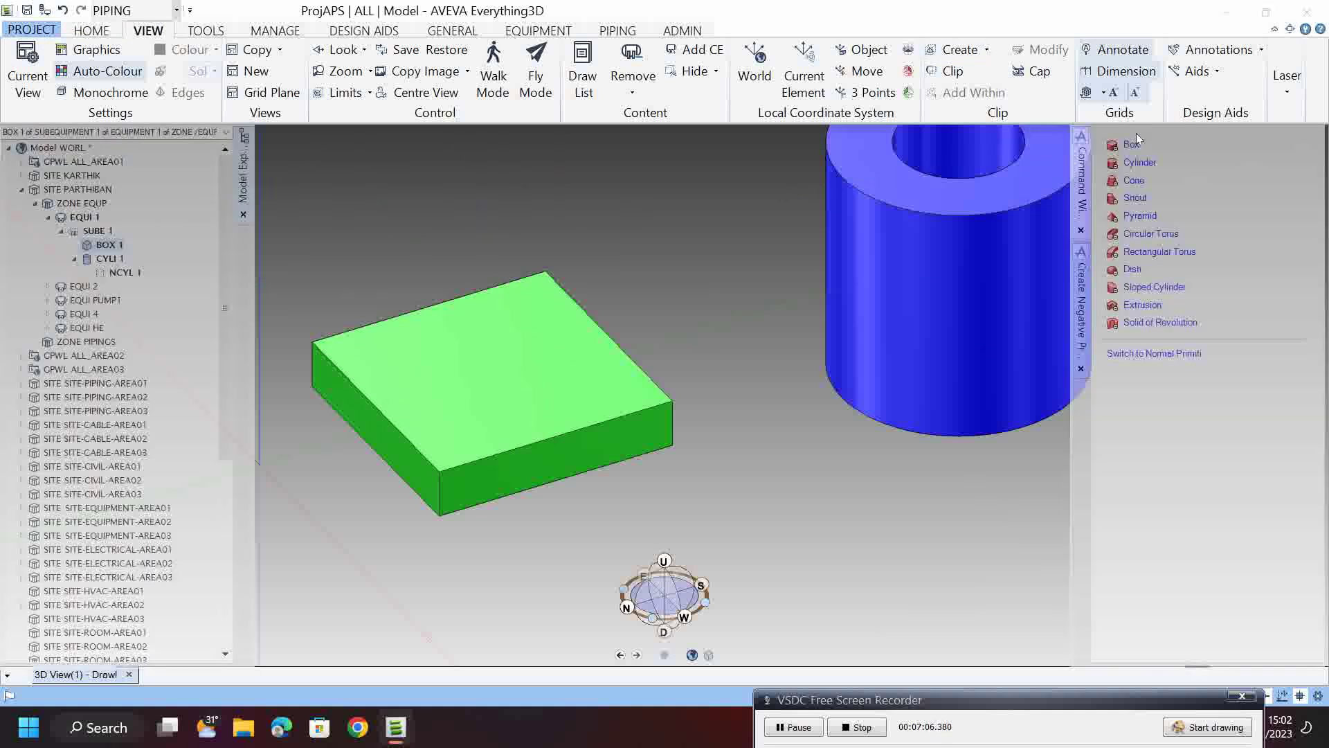
{"action": "left_click", "coordinate": [1134, 142]}
{"action": "left_click_drag", "start_coordinate": [1182, 187], "coordinate": [1108, 192]}
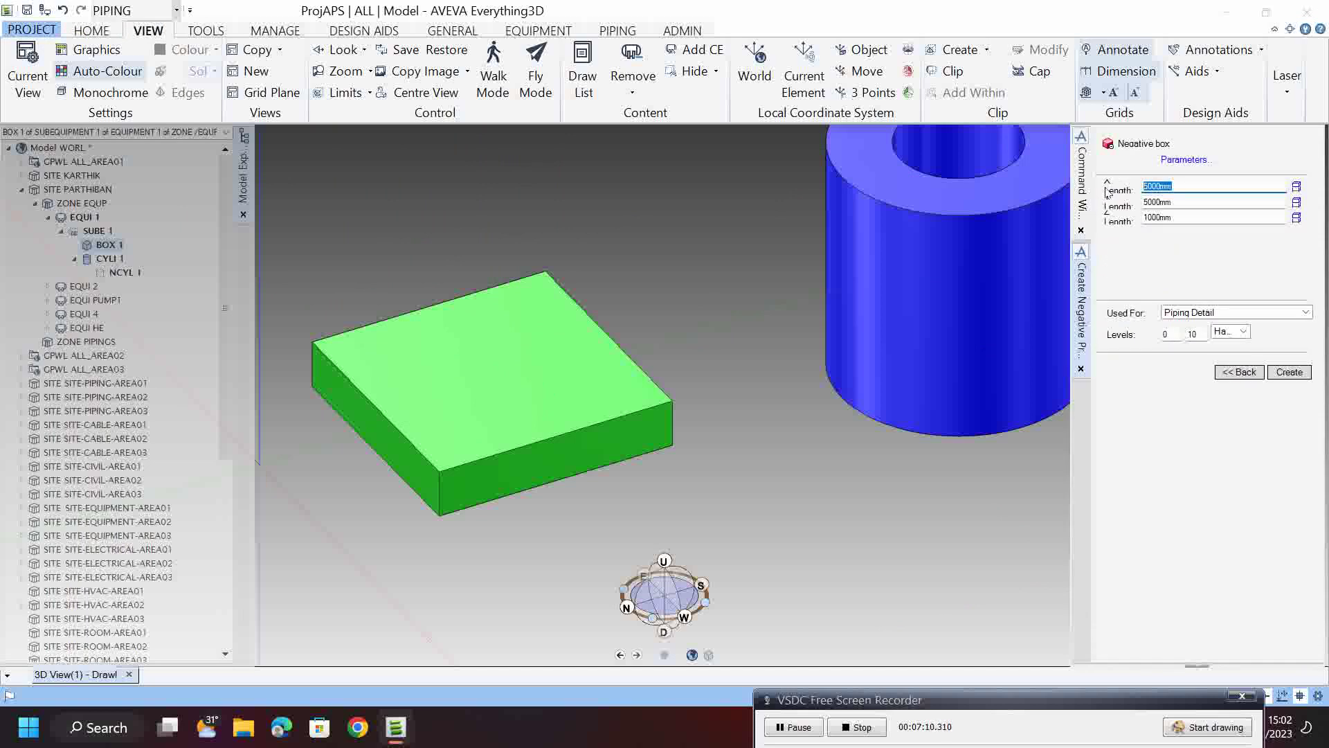
{"action": "type", "text": "2500"}
{"action": "key", "text": "Tab"}
{"action": "type", "text": "2500"}
{"action": "key", "text": "Tab"}
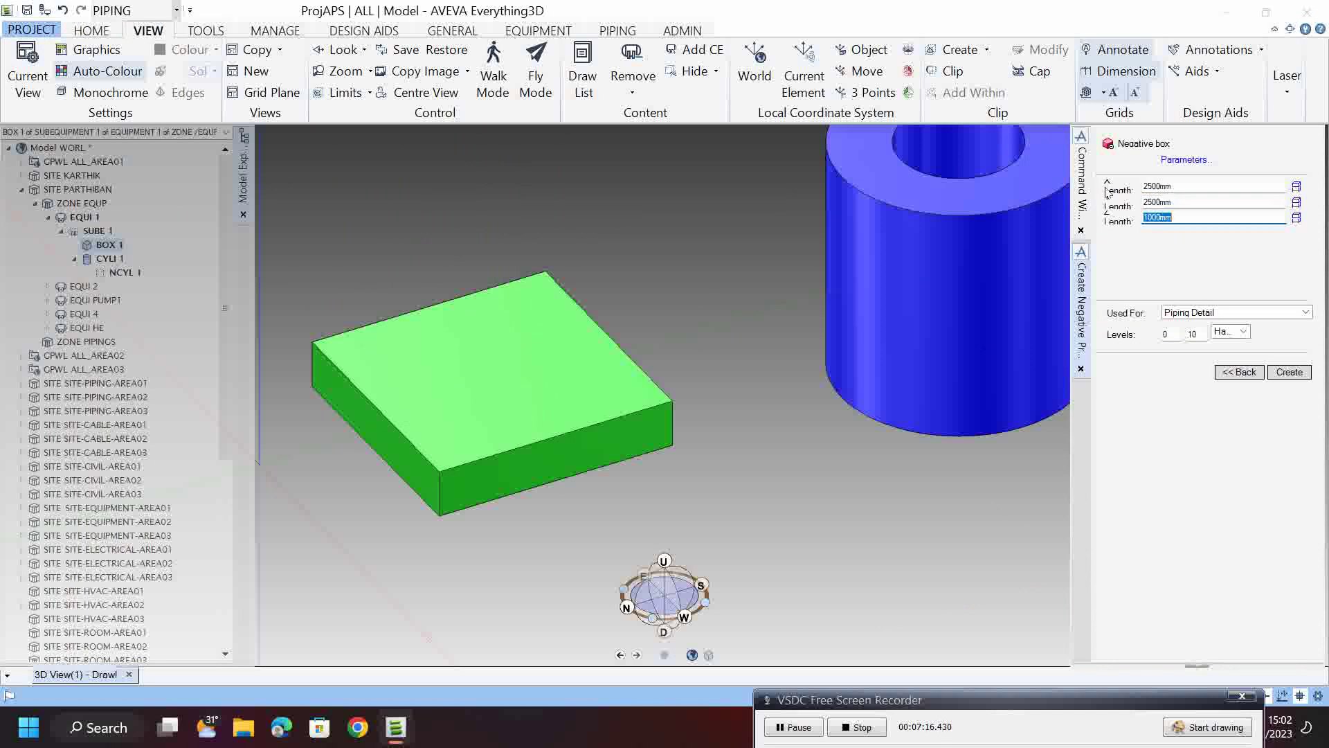
{"action": "left_click", "coordinate": [1290, 371]}
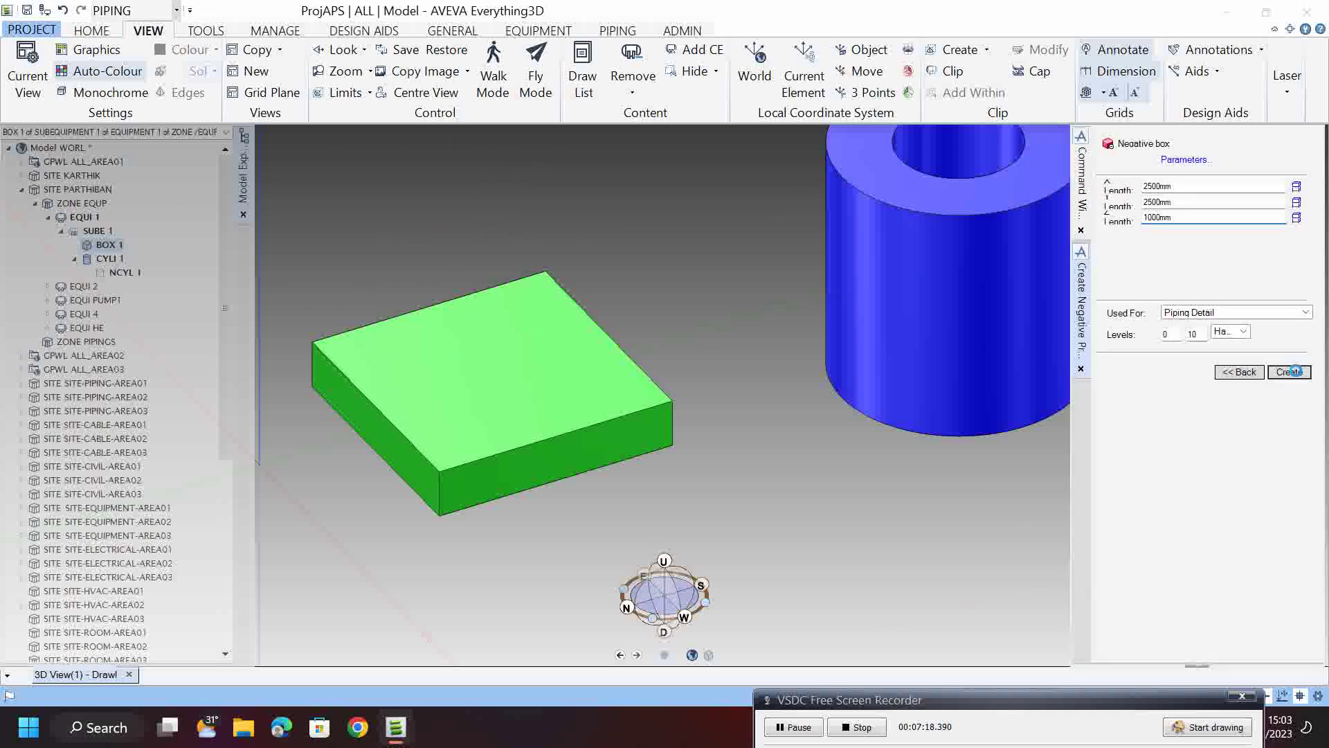
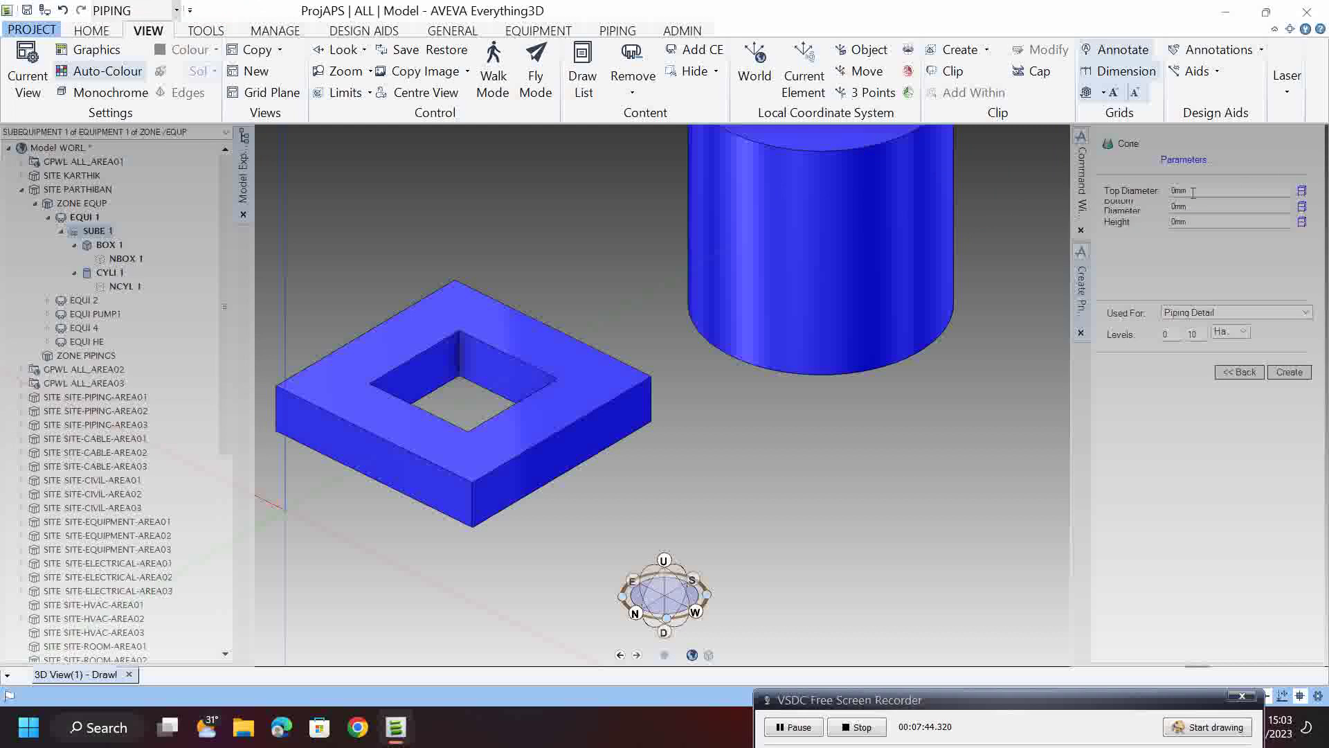
- Create a cone under the subequipment with top diameter 2000 mm, bottom diameter 6000 mm and height 10000 mm
{"action": "type", "text": "200"}
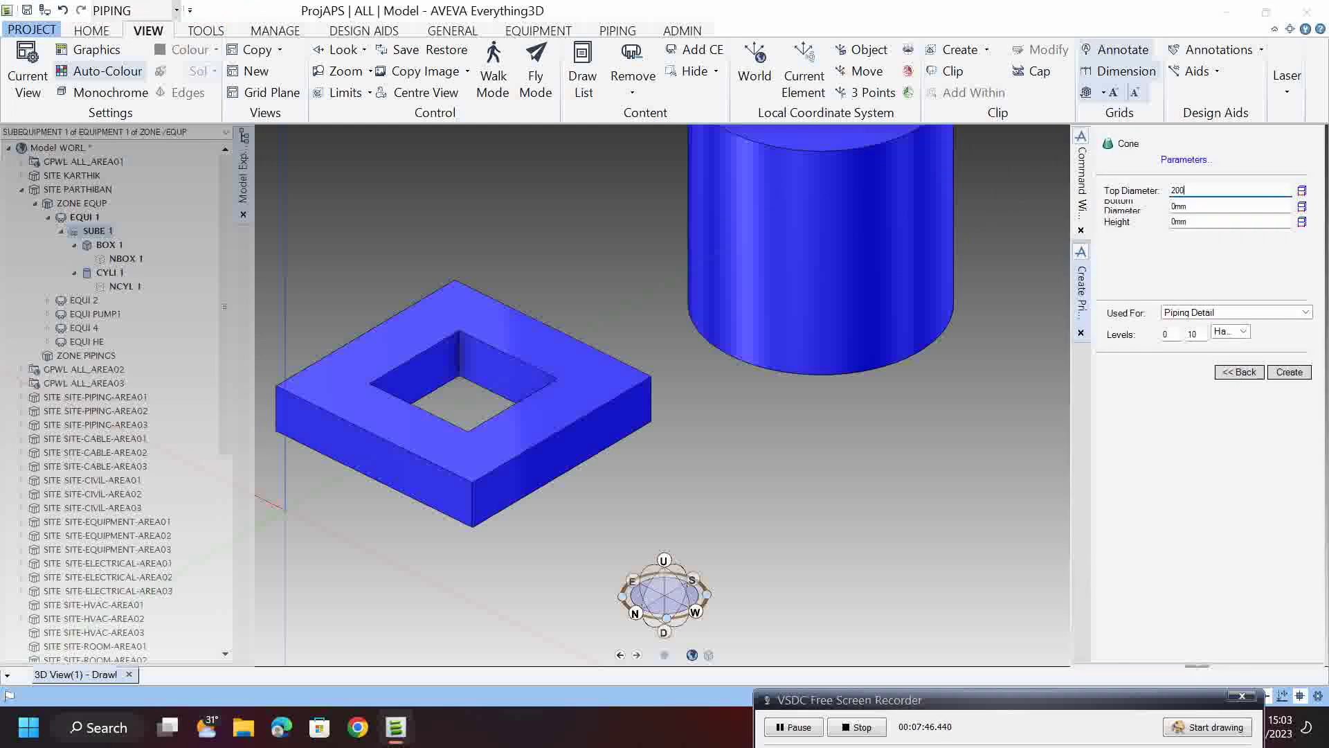
{"action": "type", "text": "0"}
{"action": "key", "text": "Tab"}
{"action": "type", "text": "600"}
{"action": "key", "text": "Tab"}
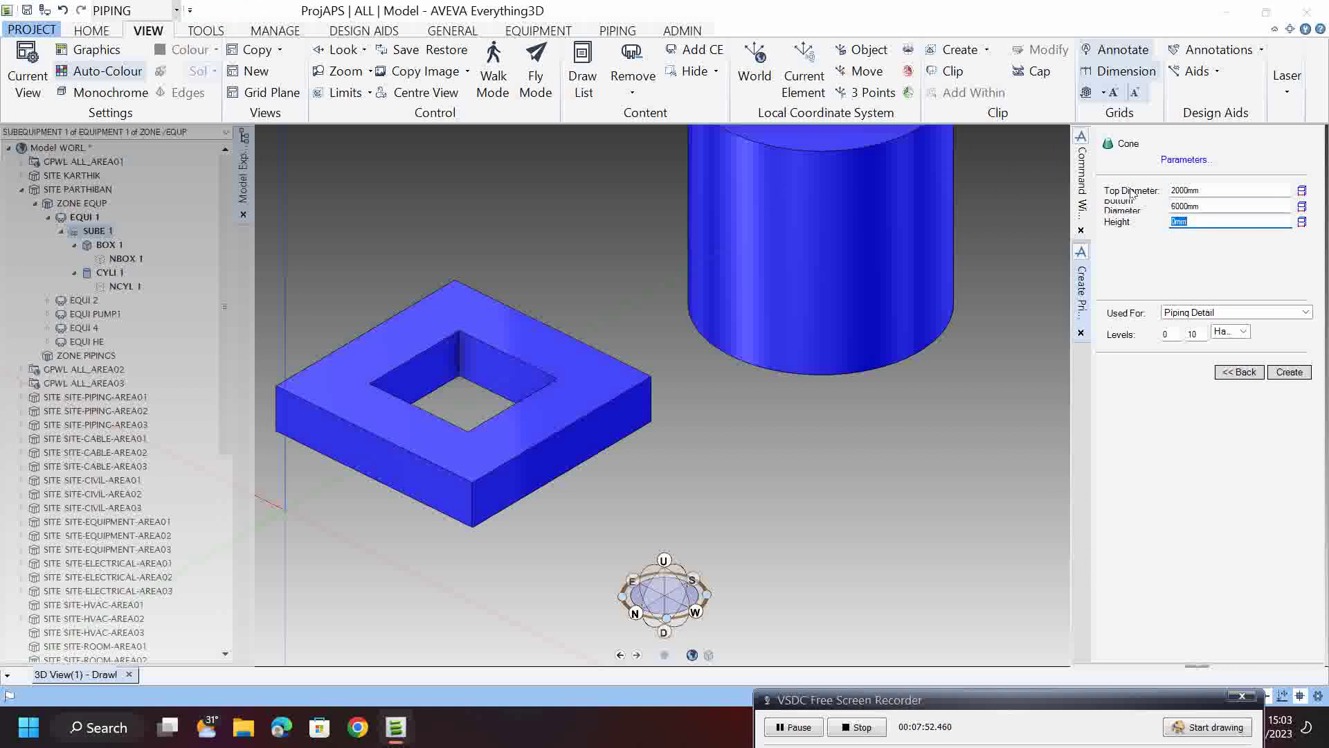
{"action": "type", "text": "1"}
{"action": "key", "text": "Tab"}
{"action": "scroll", "coordinate": [1011, 331], "scroll_direction": "down", "scroll_amount": 5}
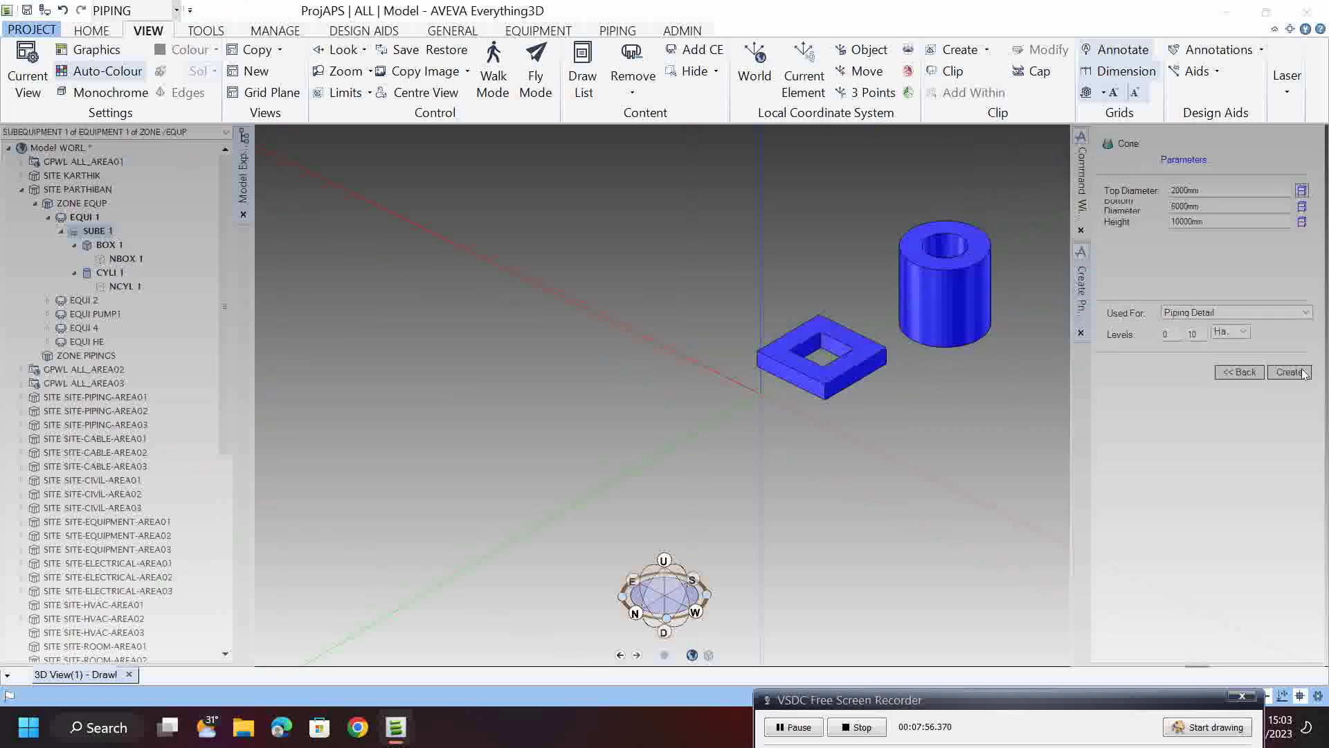
{"action": "left_click", "coordinate": [1289, 371]}
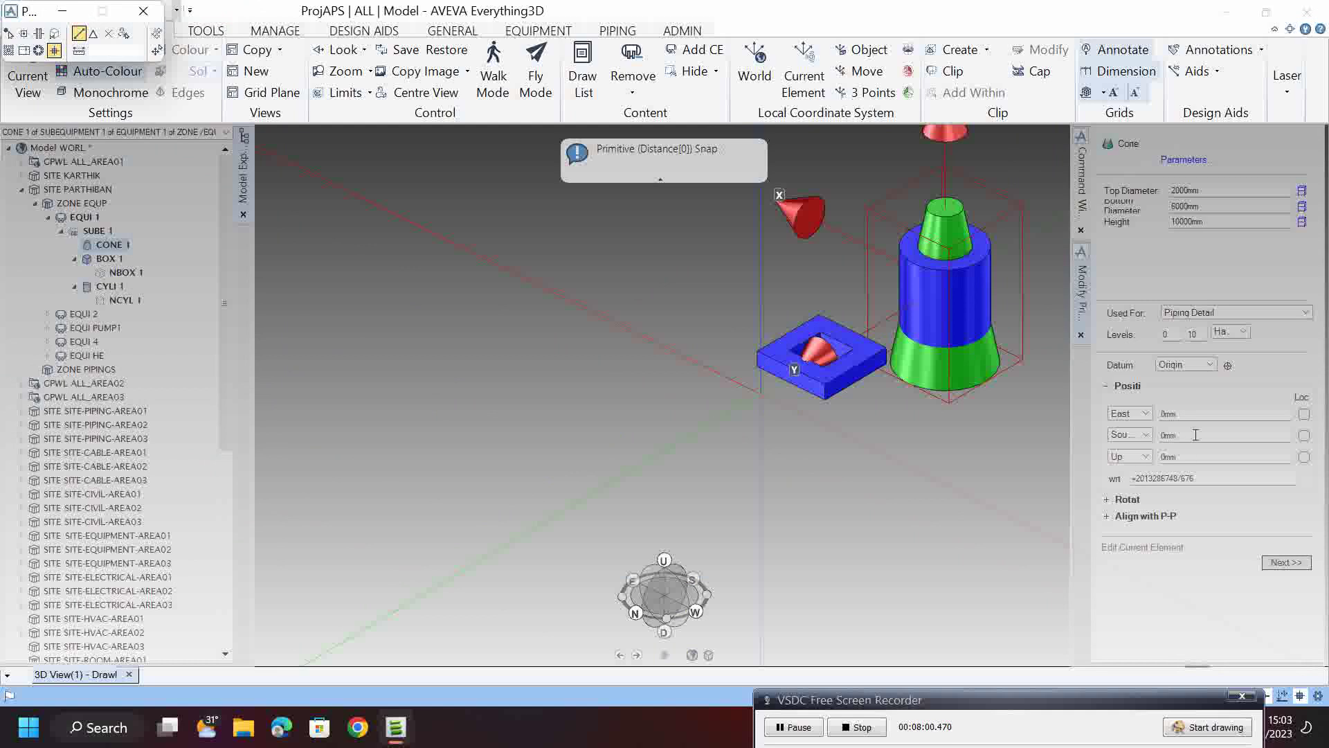
- Position the cone at South 10000 mm, clear of the cylinder, and finish its placement
{"action": "left_click", "coordinate": [1175, 436]}
{"action": "double_click", "coordinate": [1174, 437]}
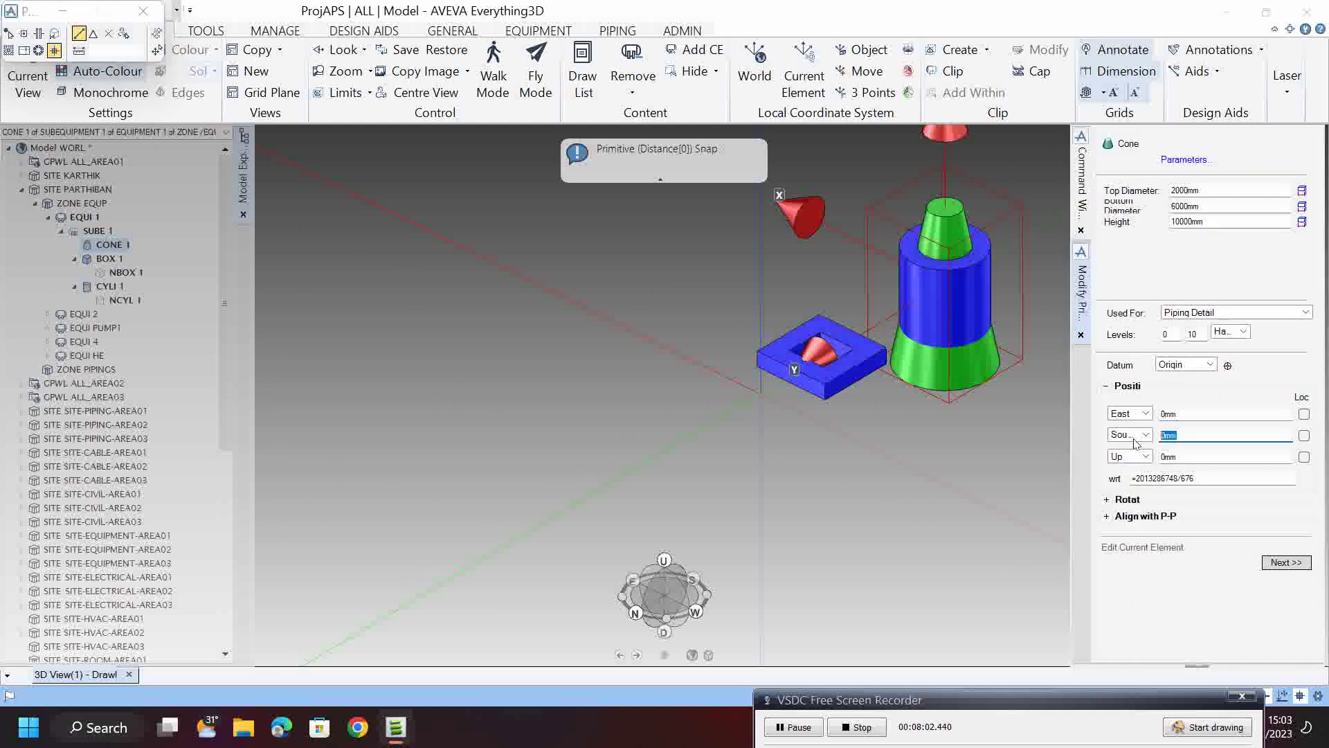
{"action": "type", "text": "10000"}
{"action": "key", "text": "Tab"}
{"action": "middle_click_drag", "start_coordinate": [1042, 352], "coordinate": [672, 381]}
{"action": "scroll", "coordinate": [671, 380], "scroll_direction": "down", "scroll_amount": 2}
{"action": "scroll", "coordinate": [727, 302], "scroll_direction": "up", "scroll_amount": 4}
{"action": "scroll", "coordinate": [655, 348], "scroll_direction": "up", "scroll_amount": 1}
{"action": "middle_click_drag", "start_coordinate": [604, 437], "coordinate": [574, 386]}
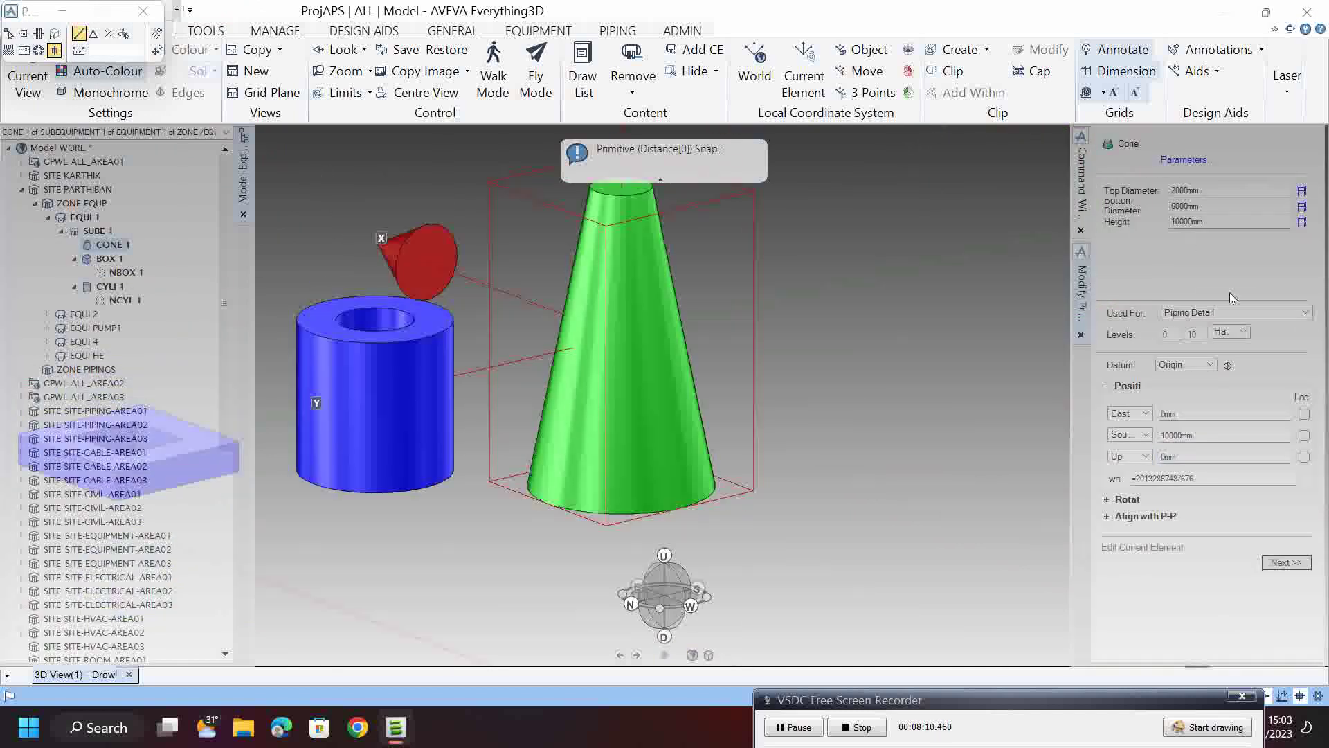
{"action": "left_click", "coordinate": [1287, 563]}
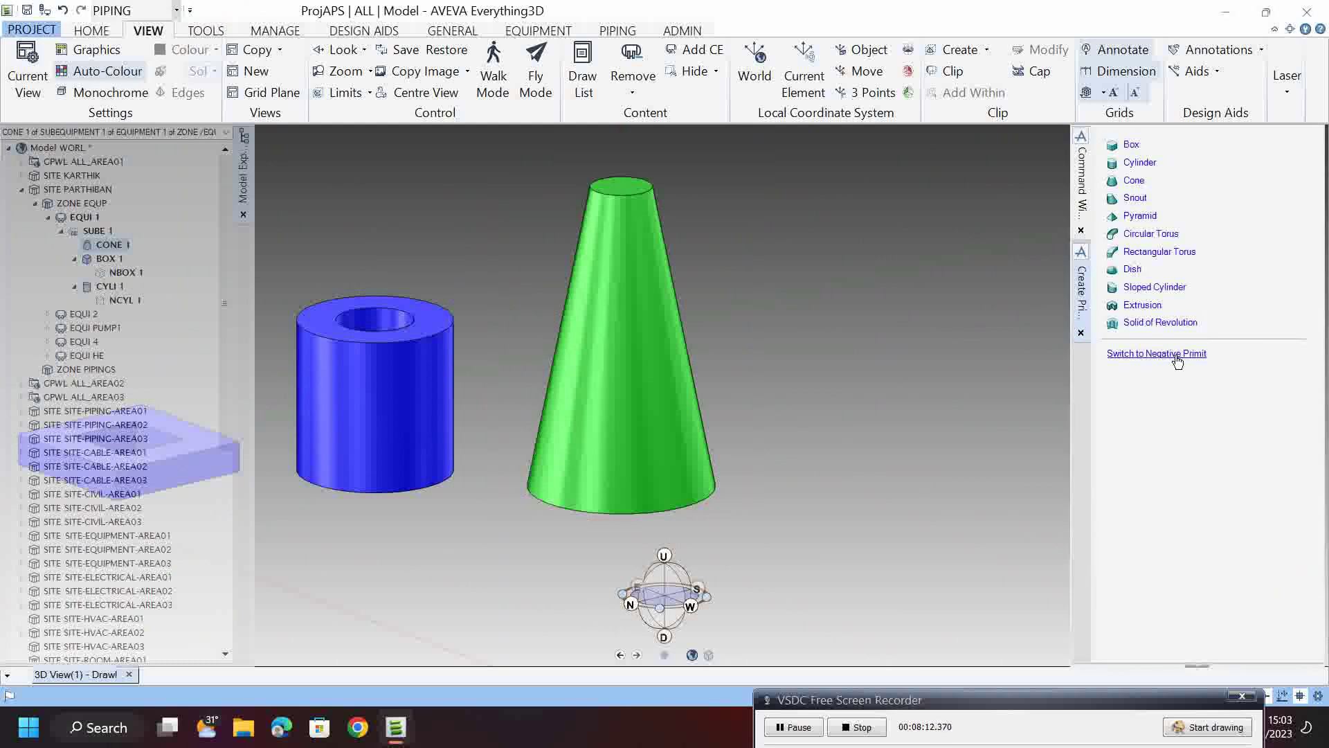
- Hollow the cone with a negative cone of top diameter 1000 mm, bottom diameter 4000 mm and height 10000 mm
{"action": "left_click", "coordinate": [1135, 182]}
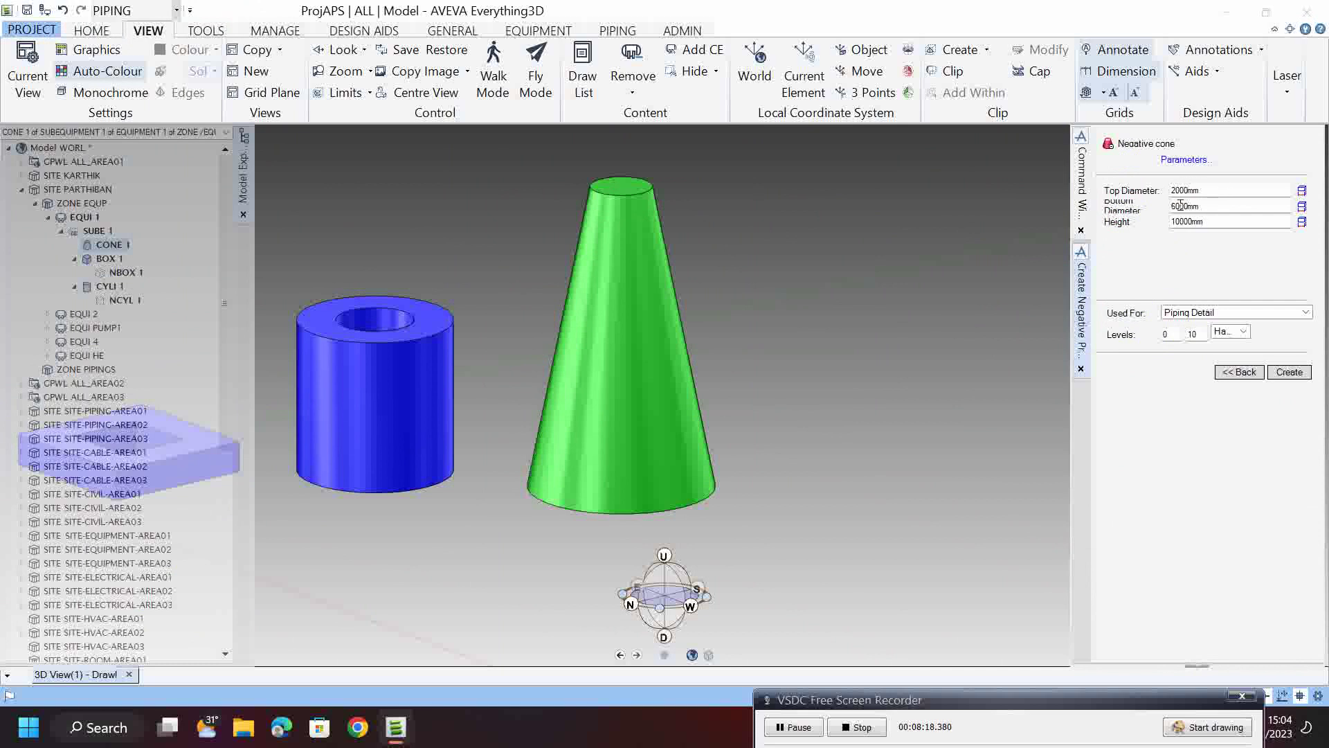
{"action": "left_click", "coordinate": [1180, 191]}
{"action": "left_click", "coordinate": [1175, 206]}
{"action": "key", "text": "BackSpace"}
{"action": "type", "text": "4"}
{"action": "key", "text": "Tab"}
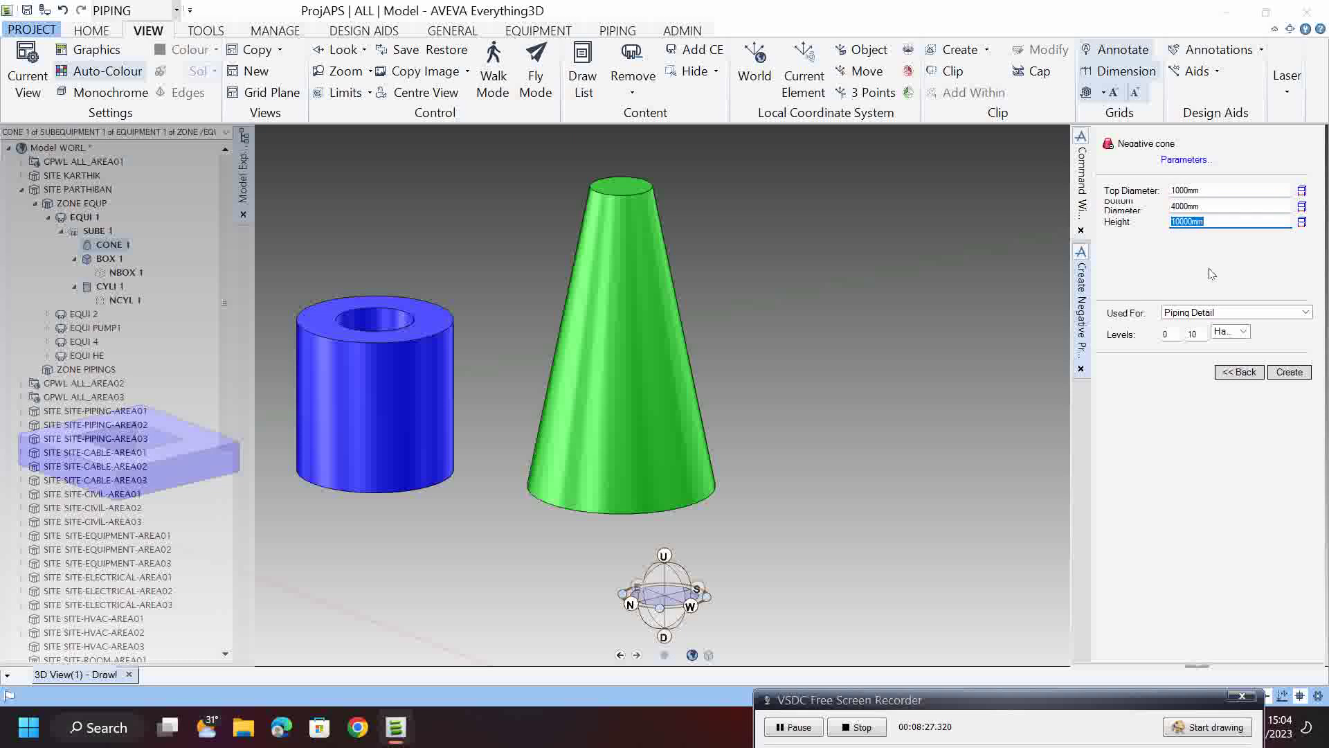
{"action": "left_click", "coordinate": [1289, 371]}
- Examine the hollowed cone from below, above and the side, together with the hollowed cylinder and box
{"action": "middle_click_drag", "start_coordinate": [625, 363], "coordinate": [626, 208]}
{"action": "middle_click_drag", "start_coordinate": [625, 457], "coordinate": [436, 304]}
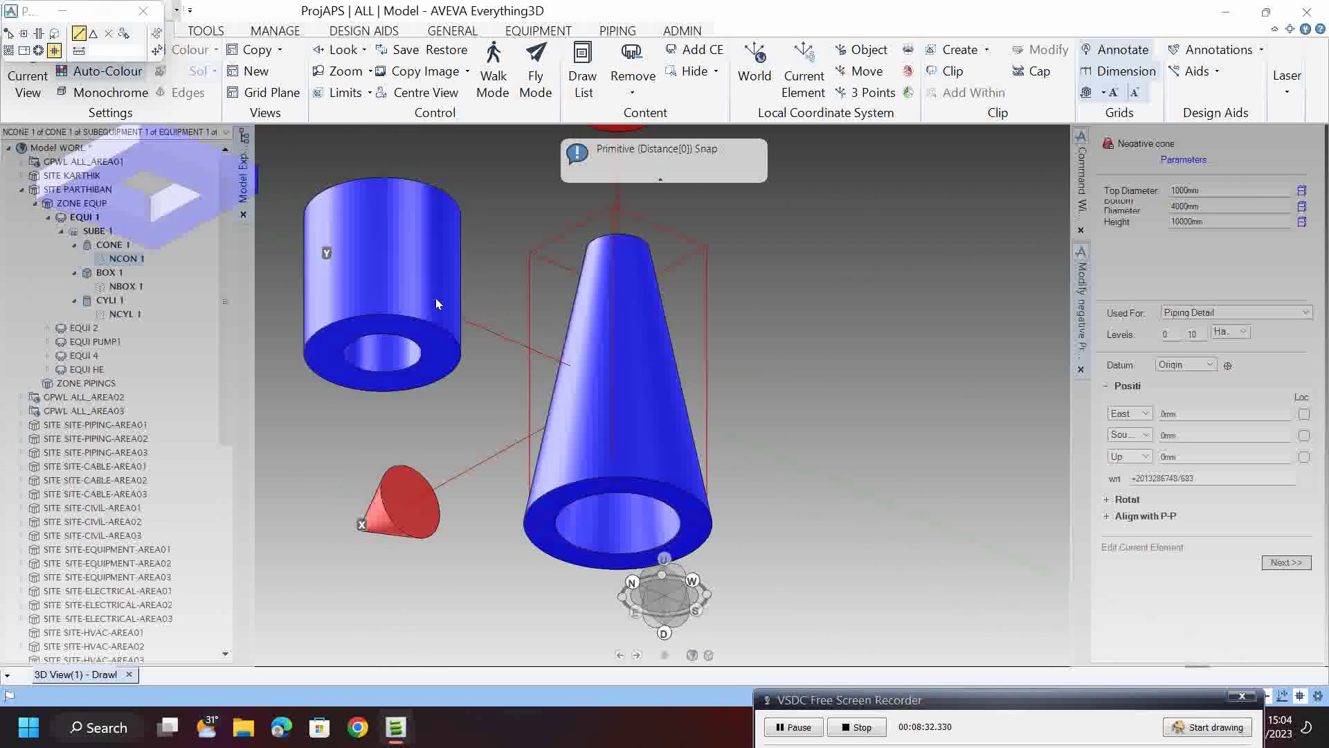
{"action": "left_click", "coordinate": [365, 222]}
{"action": "middle_click_drag", "start_coordinate": [629, 416], "coordinate": [653, 484]}
{"action": "left_click", "coordinate": [621, 425]}
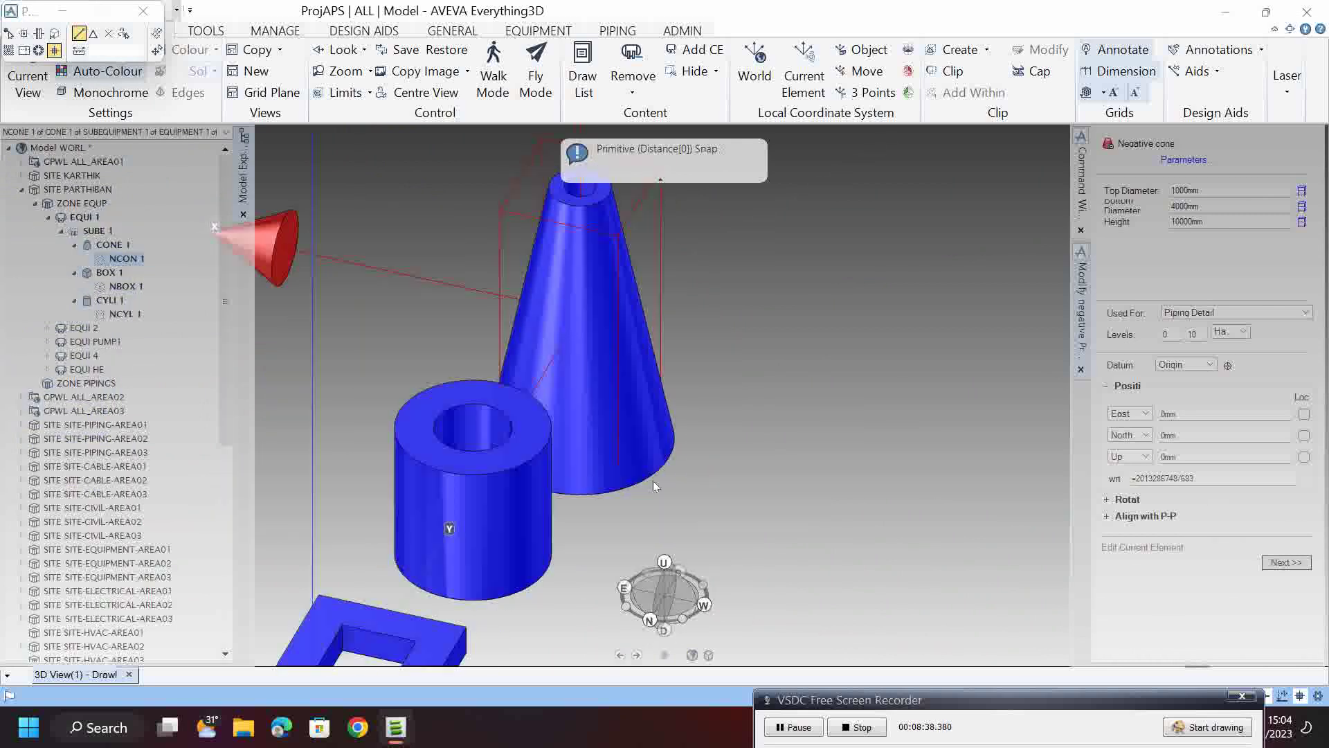
{"action": "middle_click_drag", "start_coordinate": [588, 280], "coordinate": [425, 275]}
{"action": "middle_click_drag", "start_coordinate": [598, 377], "coordinate": [656, 421]}
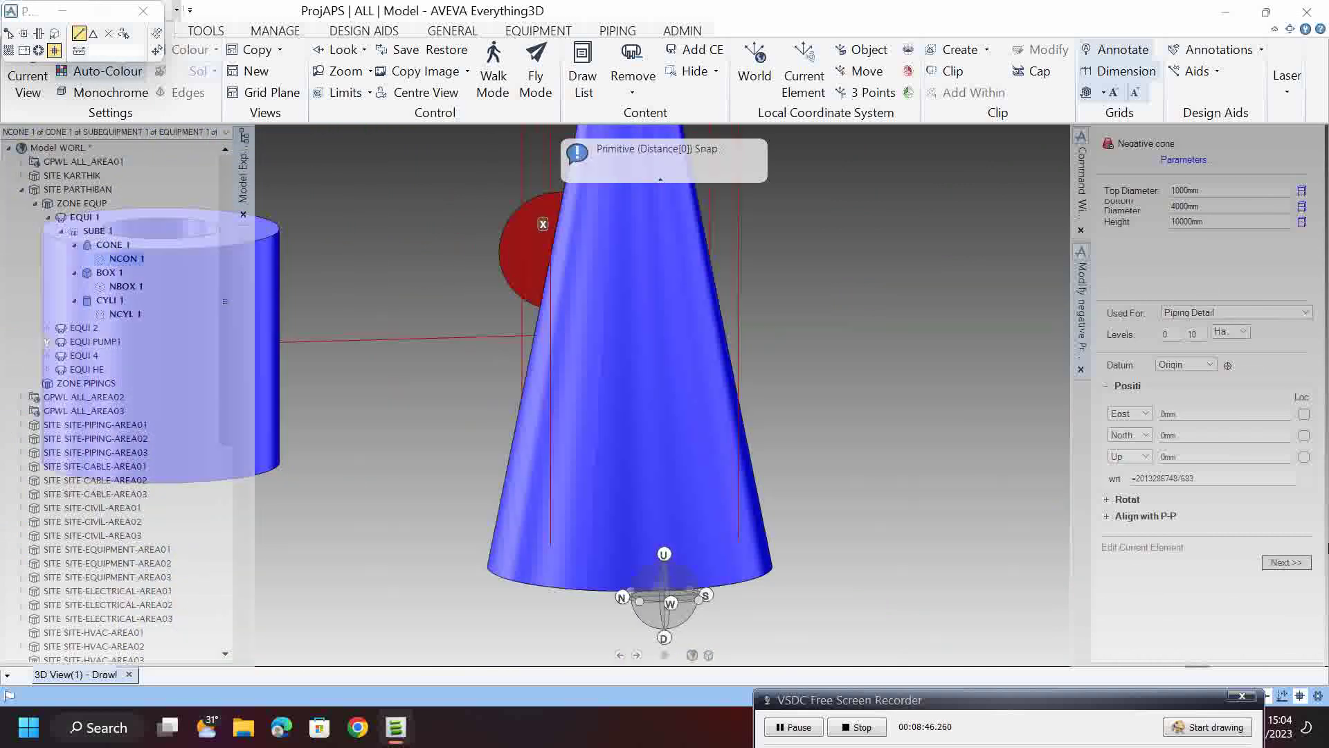
{"action": "scroll", "coordinate": [726, 425], "scroll_direction": "up", "scroll_amount": 3}
{"action": "scroll", "coordinate": [875, 461], "scroll_direction": "down", "scroll_amount": 1}
{"action": "scroll", "coordinate": [671, 475], "scroll_direction": "down", "scroll_amount": 5}
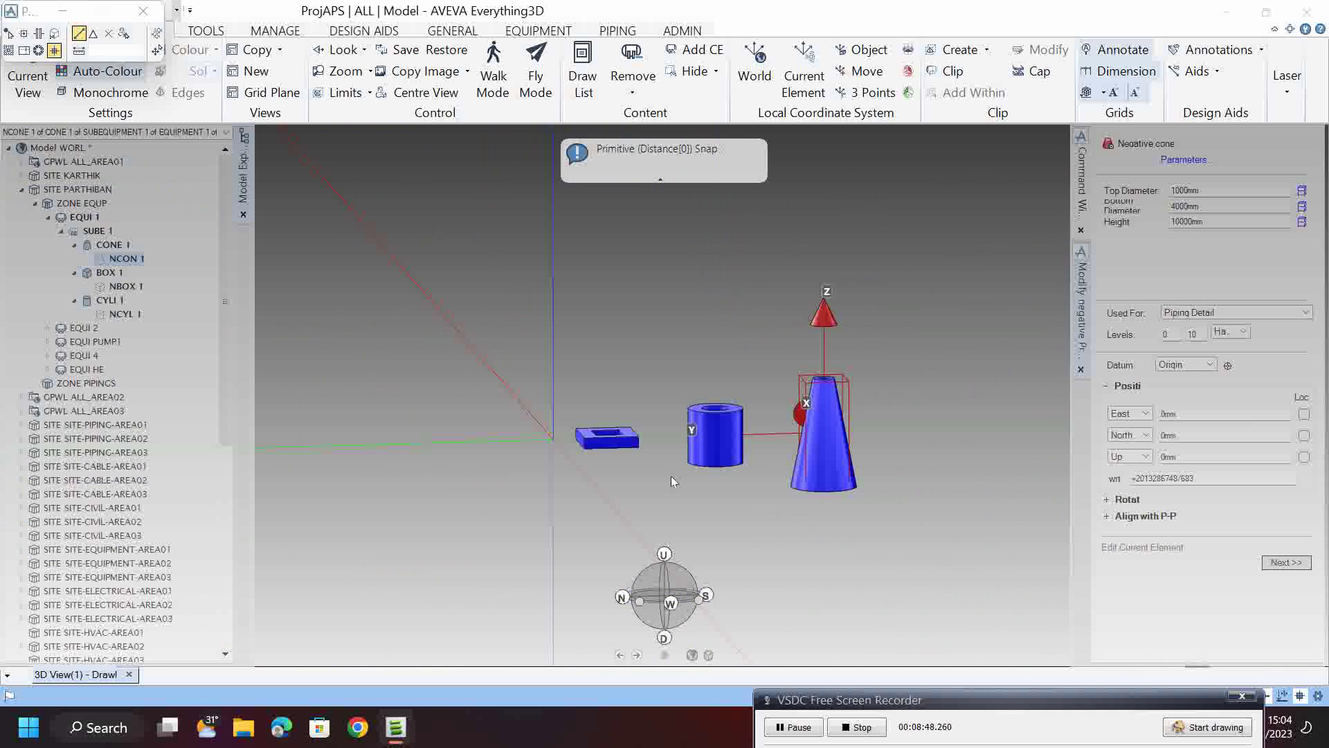
- Start a negative snout with the subequipment as current element, setting top diameter 2000 mm and bottom diameter 6000 mm
{"action": "key", "text": "ctrl+s"}
{"action": "left_click", "coordinate": [628, 378]}
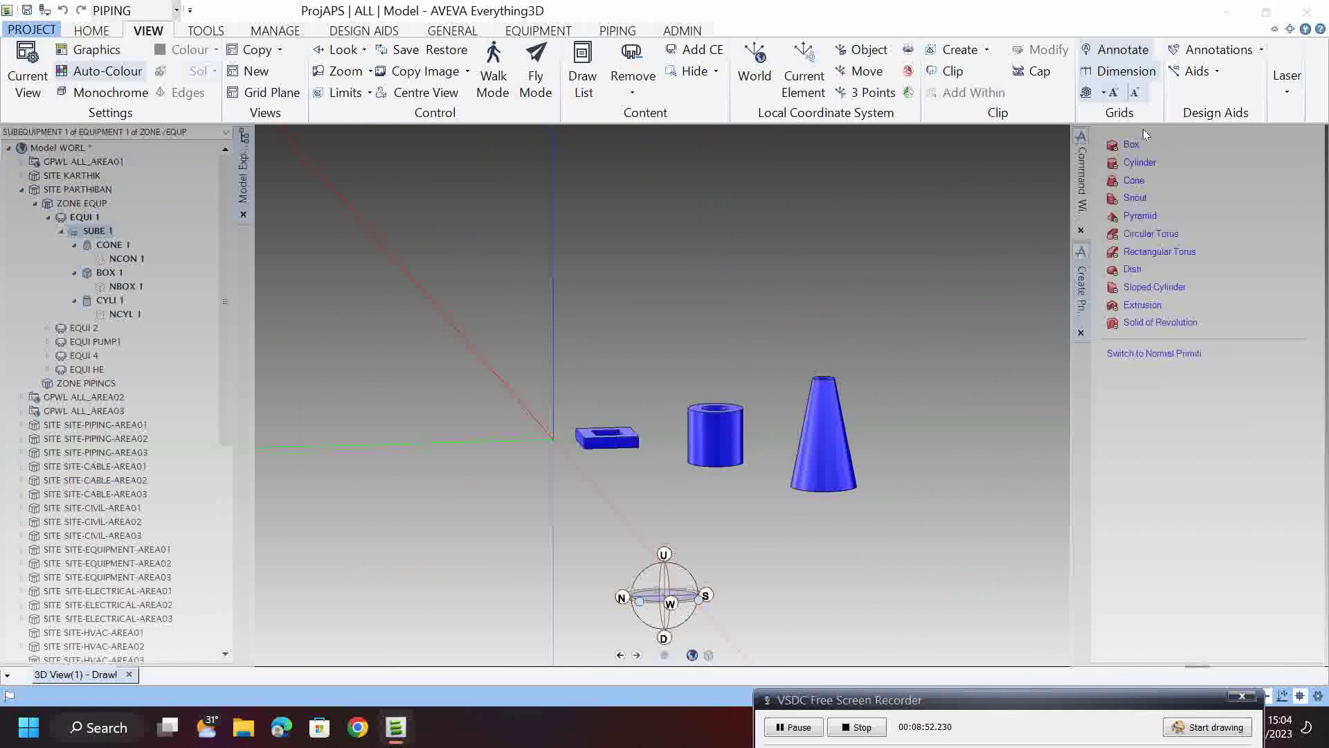
{"action": "left_click", "coordinate": [1135, 198]}
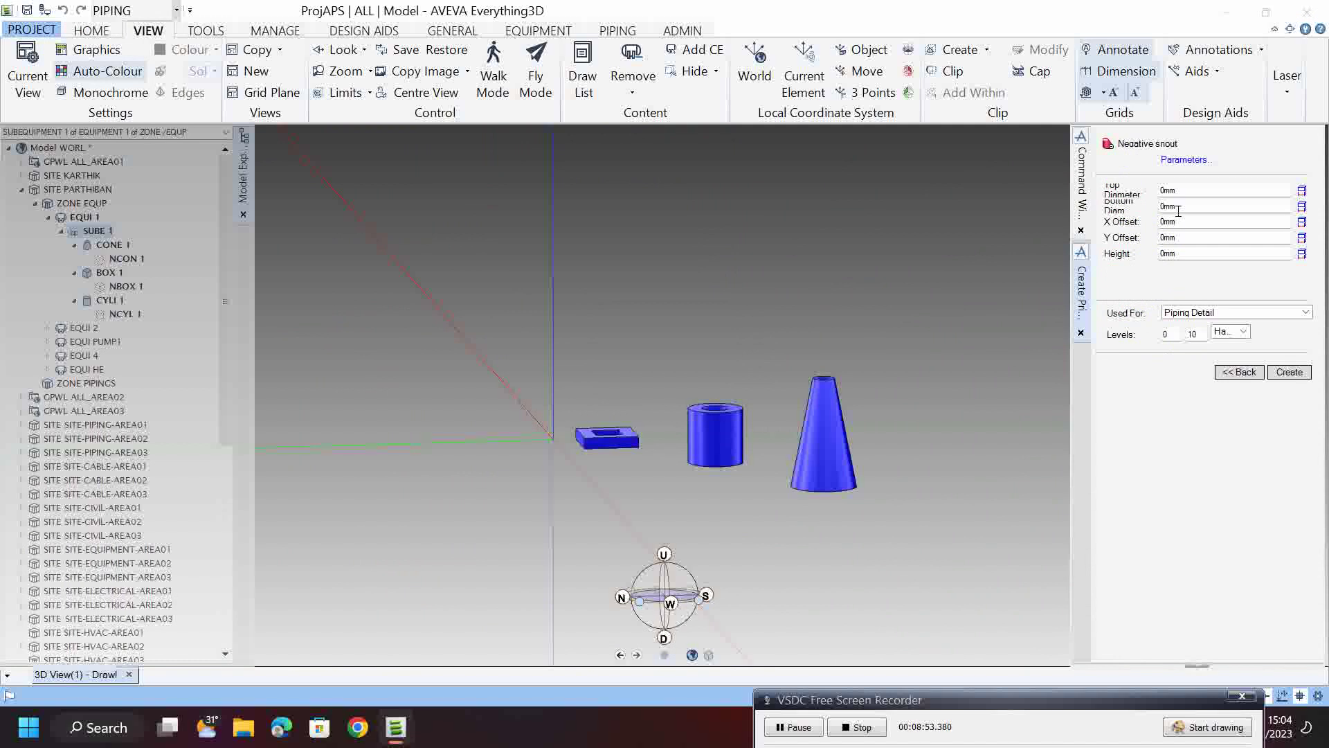
{"action": "left_click", "coordinate": [1186, 160]}
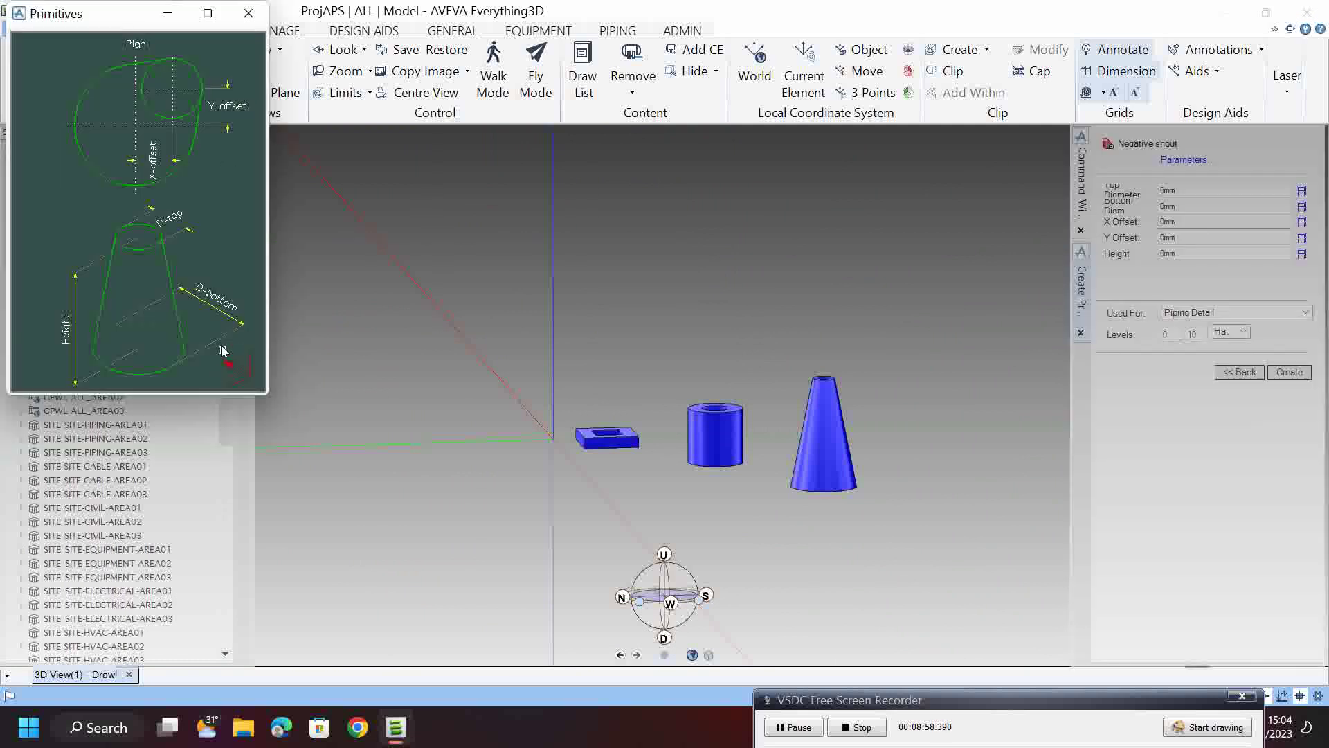
{"action": "left_click", "coordinate": [1197, 188]}
{"action": "type", "text": "2"}
{"action": "key", "text": "Tab"}
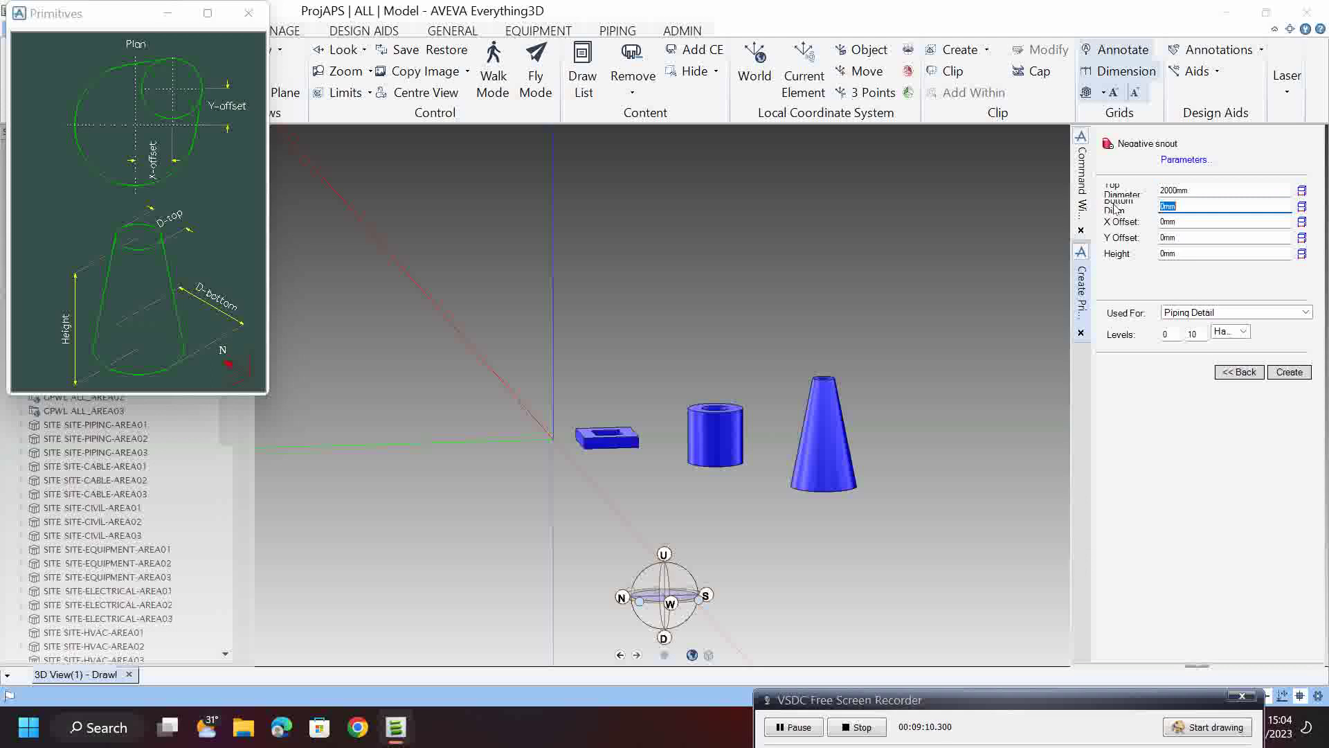
{"action": "type", "text": "6000"}
{"action": "key", "text": "Tab"}
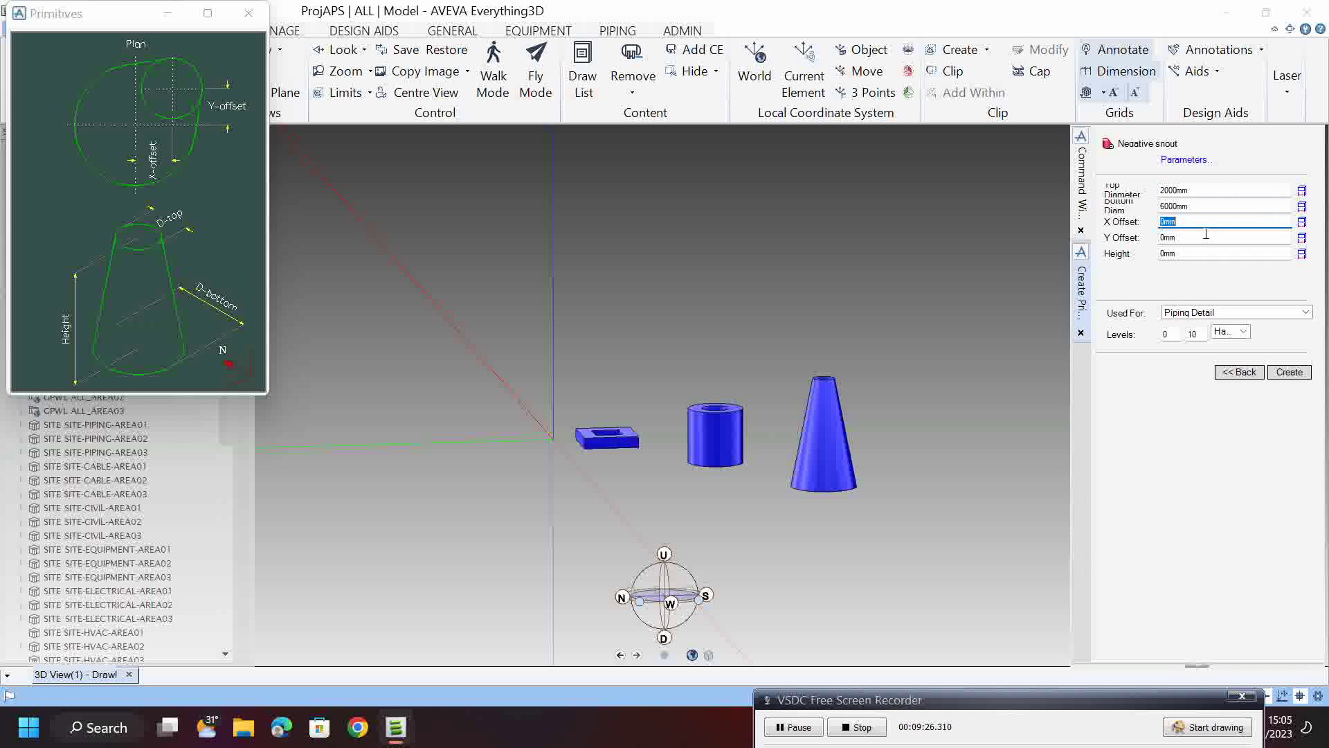
- Set the X and Y offsets to 1000 mm and the height to 10000 mm, and try to create the negative snout
{"action": "type", "text": "1000"}
{"action": "key", "text": "Tab"}
{"action": "type", "text": "100"}
{"action": "key", "text": "Tab"}
{"action": "type", "text": "10"}
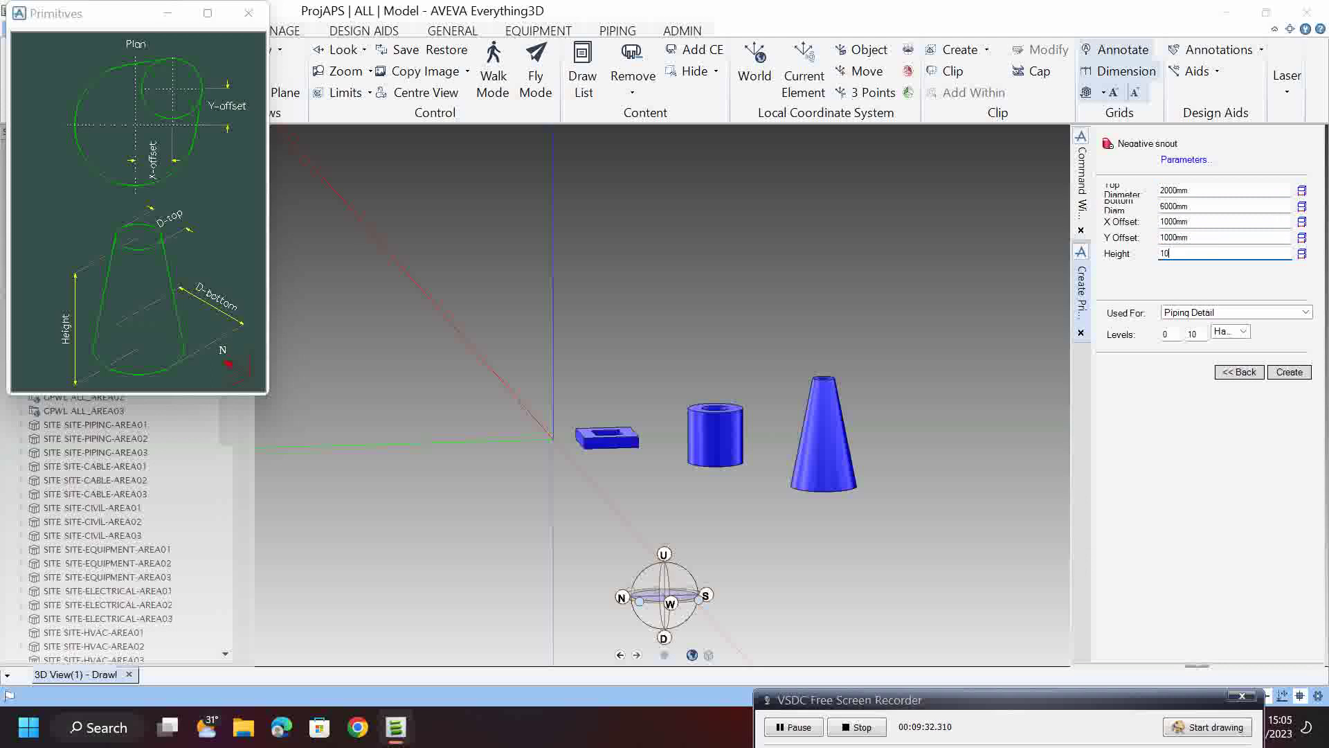
{"action": "type", "text": "000"}
{"action": "key", "text": "Tab"}
{"action": "left_click", "coordinate": [1289, 371]}
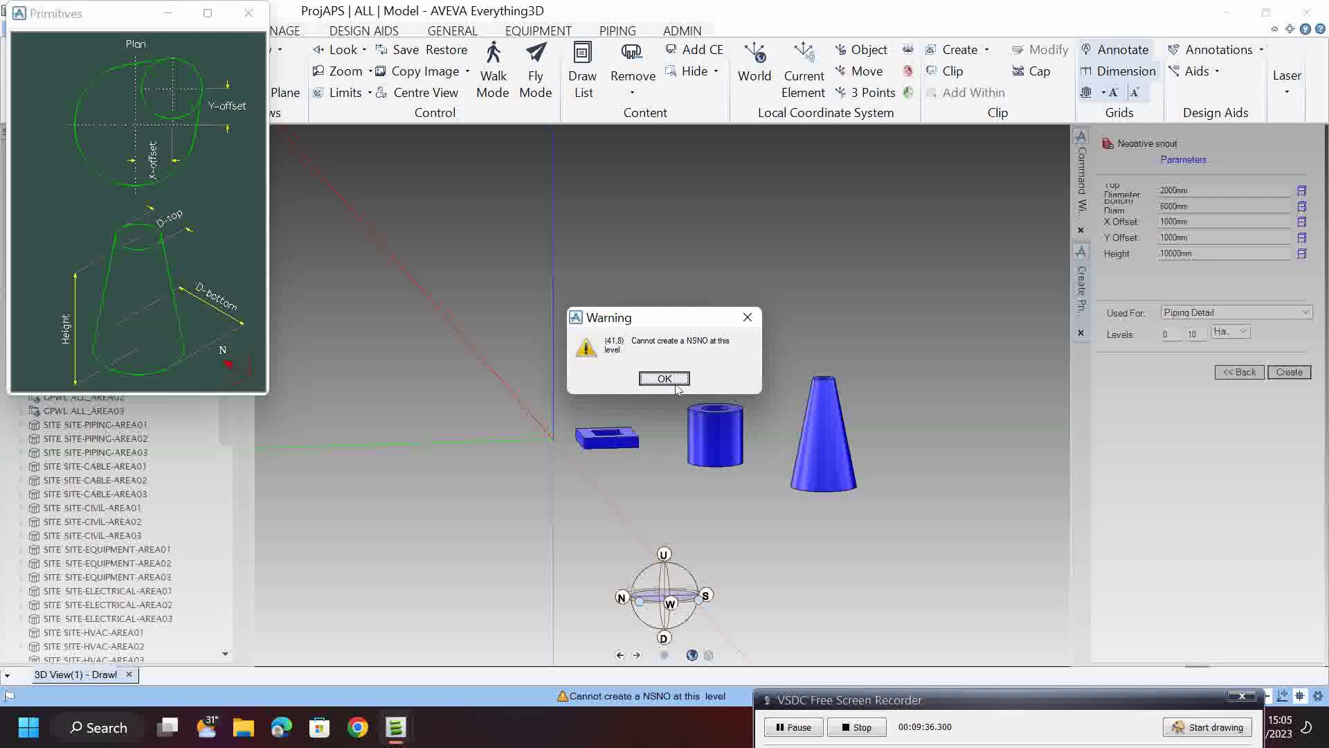
{"action": "left_click", "coordinate": [664, 379]}
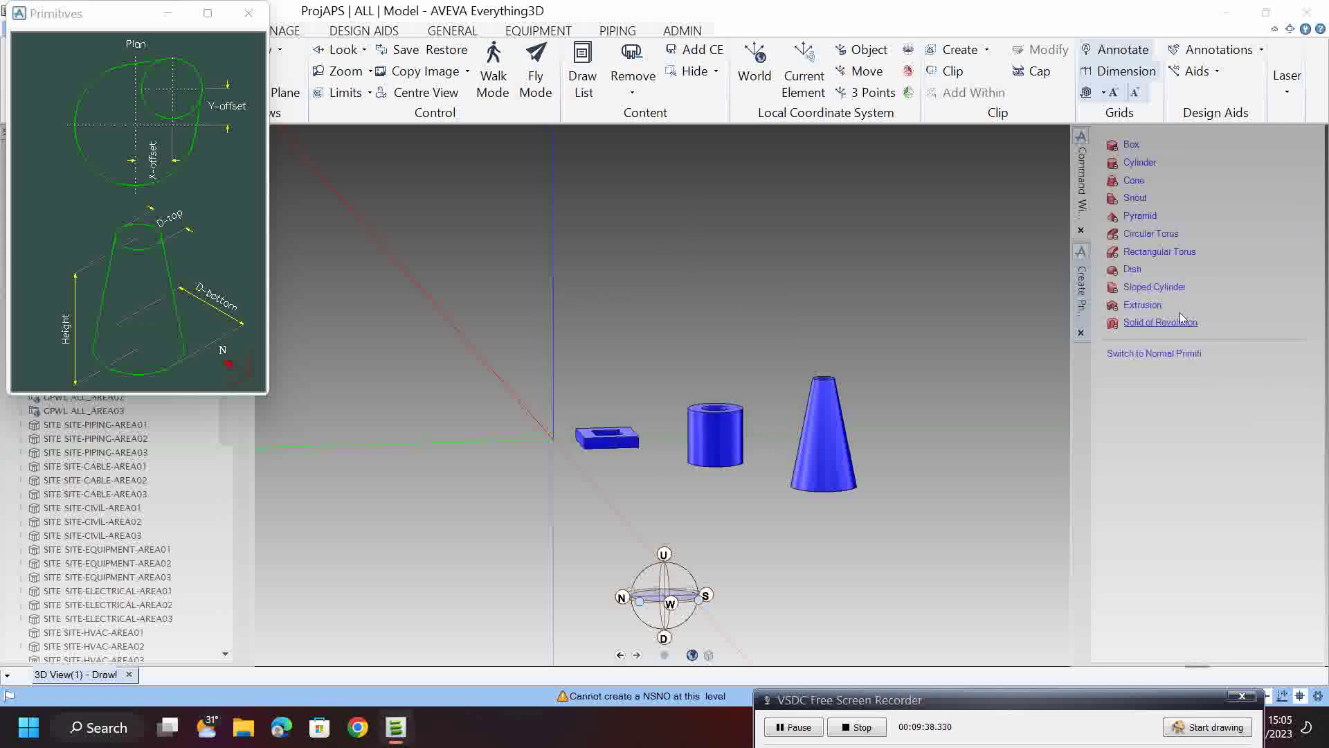
- Create a normal snout under the subequipment with the same diameters and height, X offset 500 mm and Y offset 1000 mm
{"action": "left_click", "coordinate": [1160, 354]}
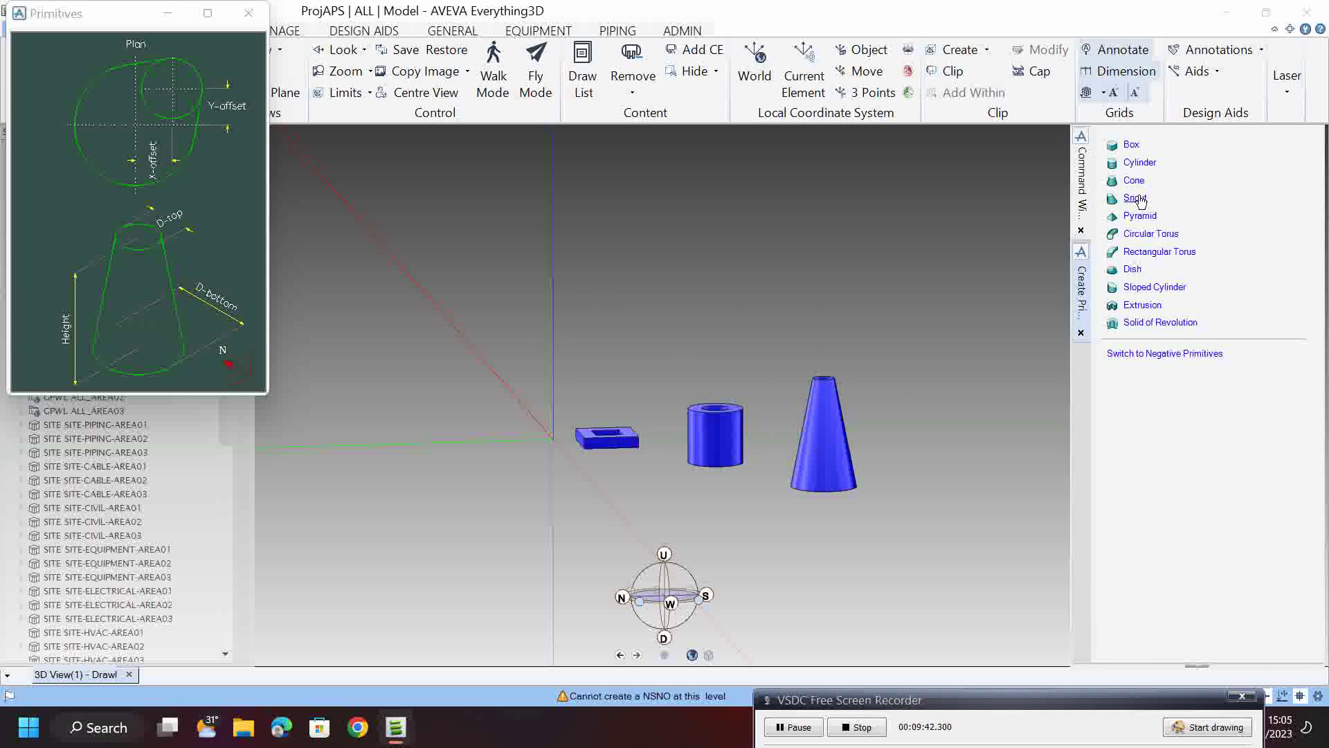
{"action": "left_click", "coordinate": [1135, 199]}
{"action": "double_click", "coordinate": [1190, 222]}
{"action": "type", "text": "500"}
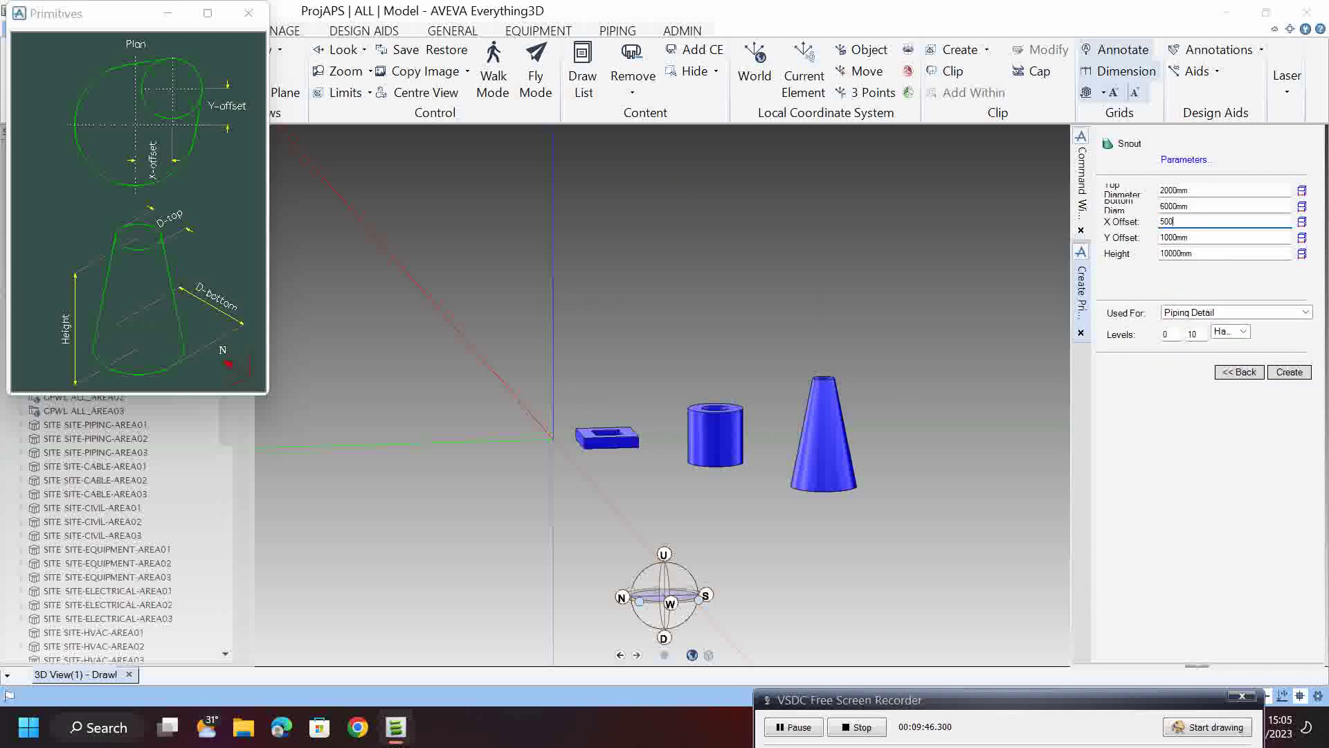
{"action": "left_click", "coordinate": [1289, 372]}
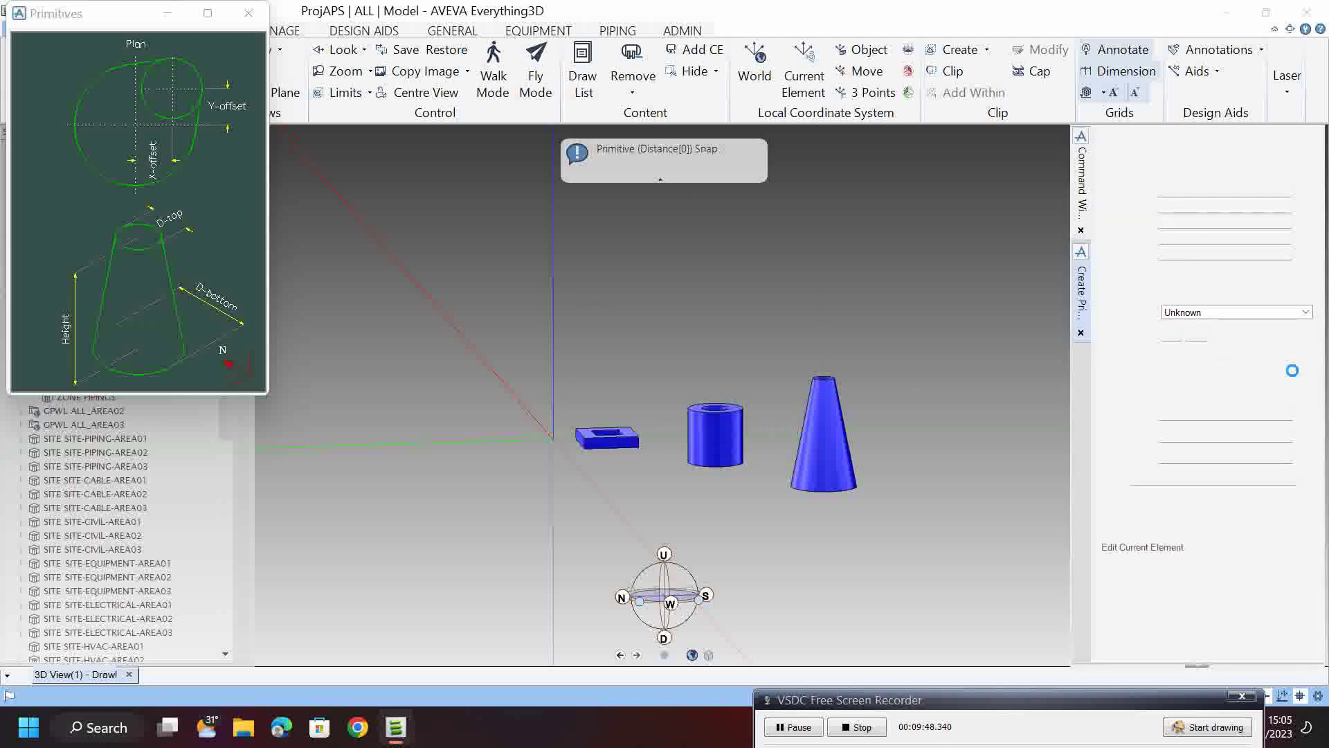
{"action": "left_click", "coordinate": [551, 496]}
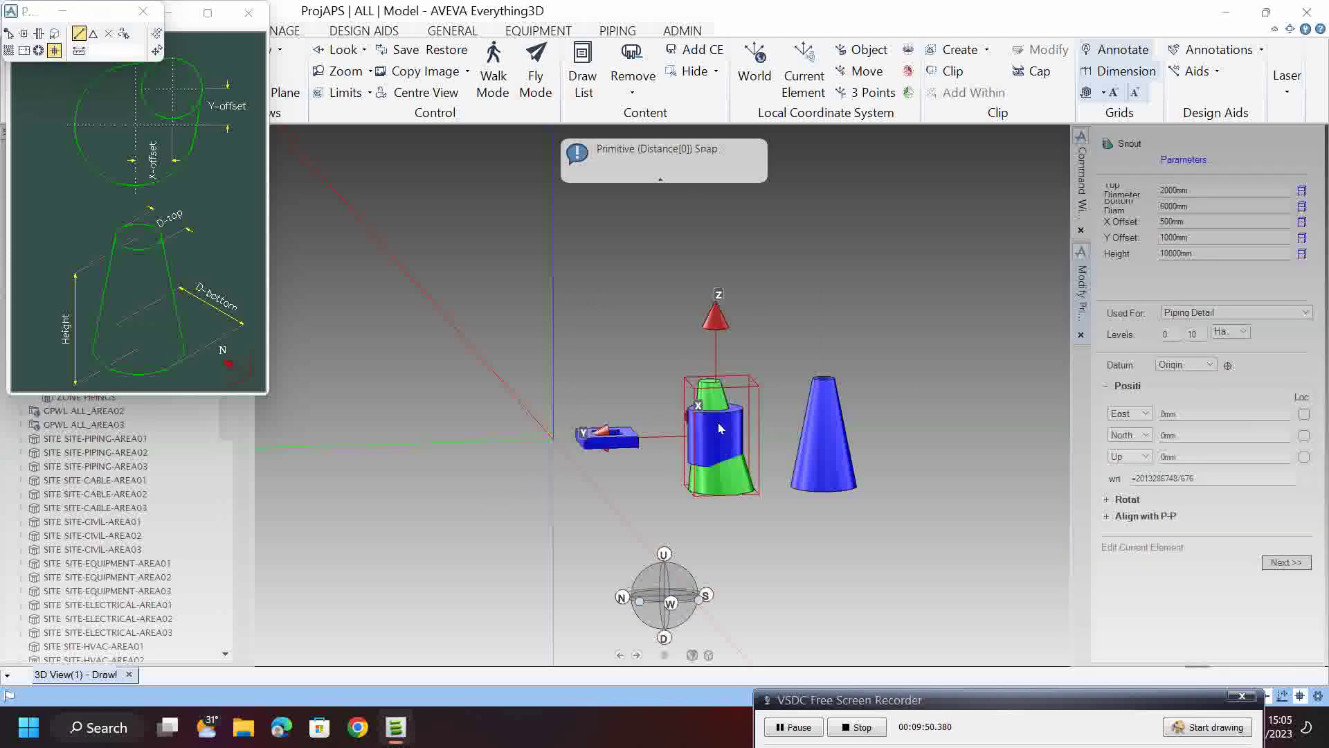
- Position the snout at East 10000 mm, clear of the cylinder, and finish its placement
{"action": "middle_click_drag", "start_coordinate": [720, 429], "coordinate": [735, 453]}
{"action": "scroll", "coordinate": [735, 454], "scroll_direction": "up", "scroll_amount": 6}
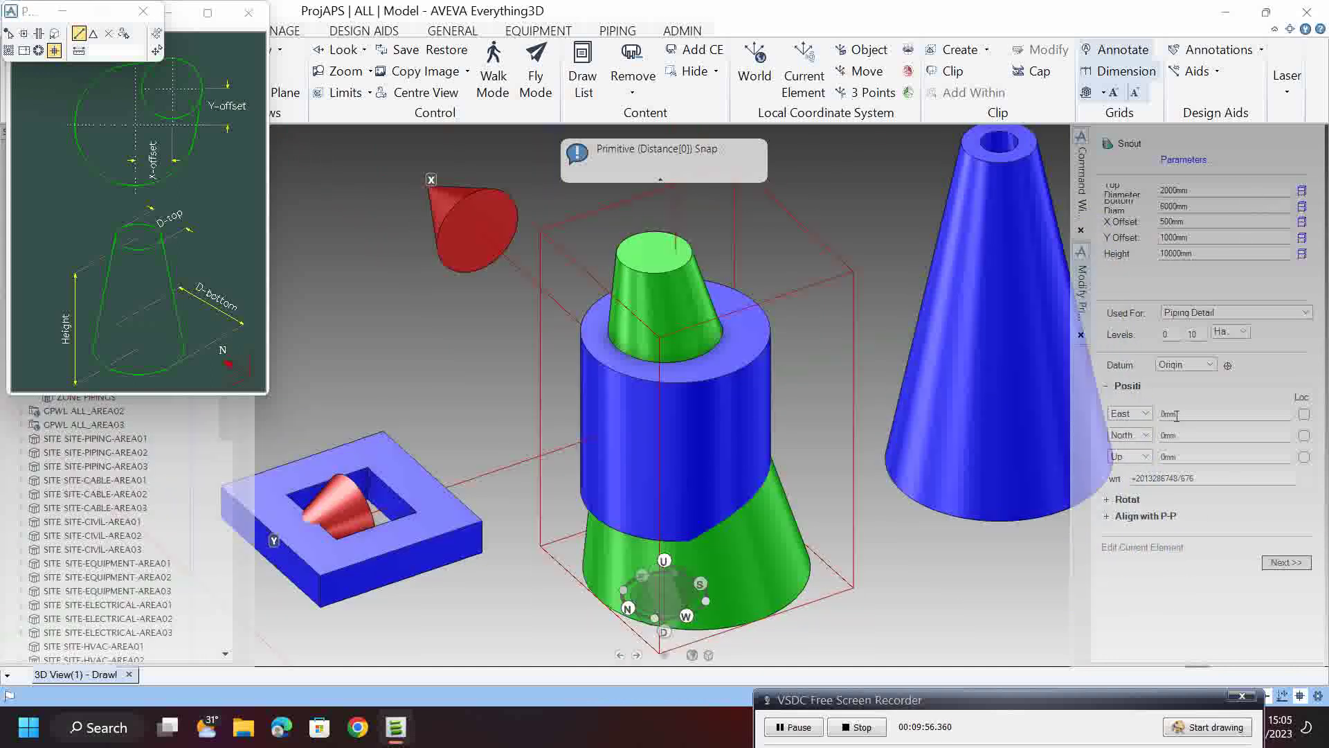
{"action": "type", "text": "10000"}
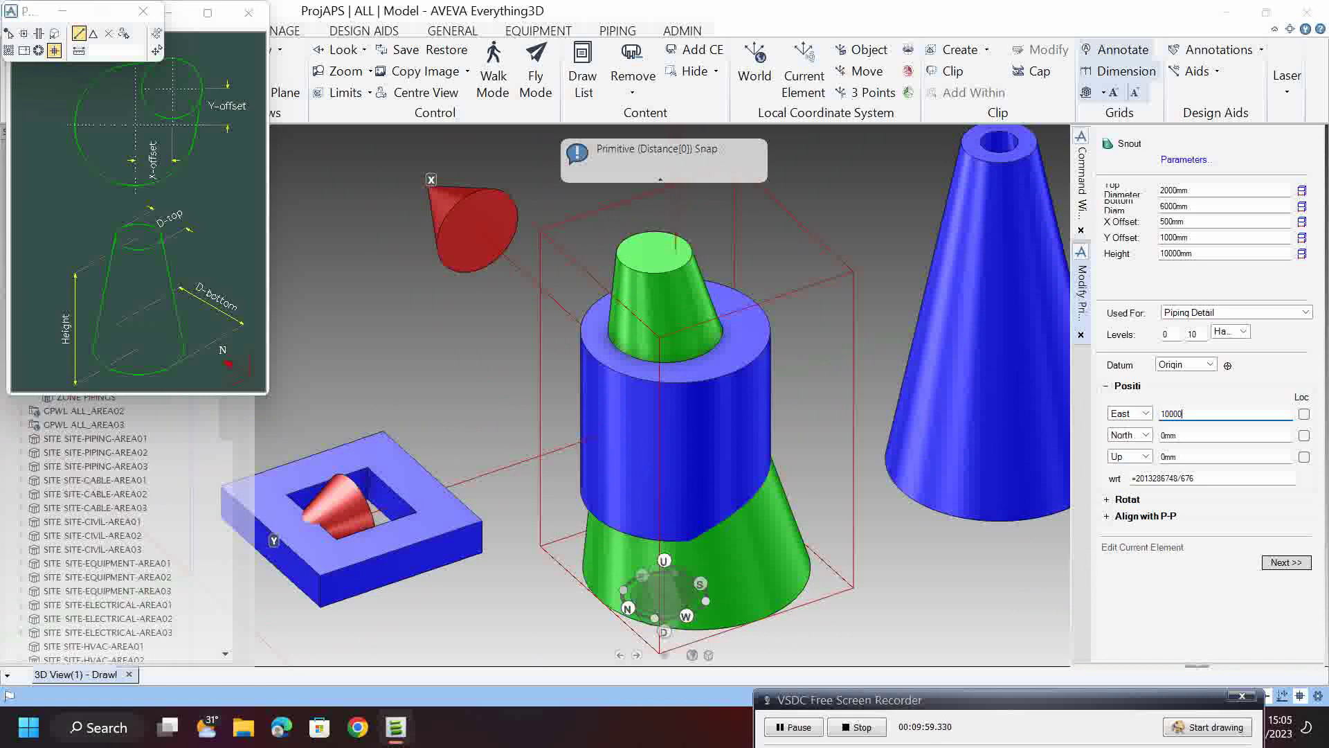
{"action": "key", "text": "Return"}
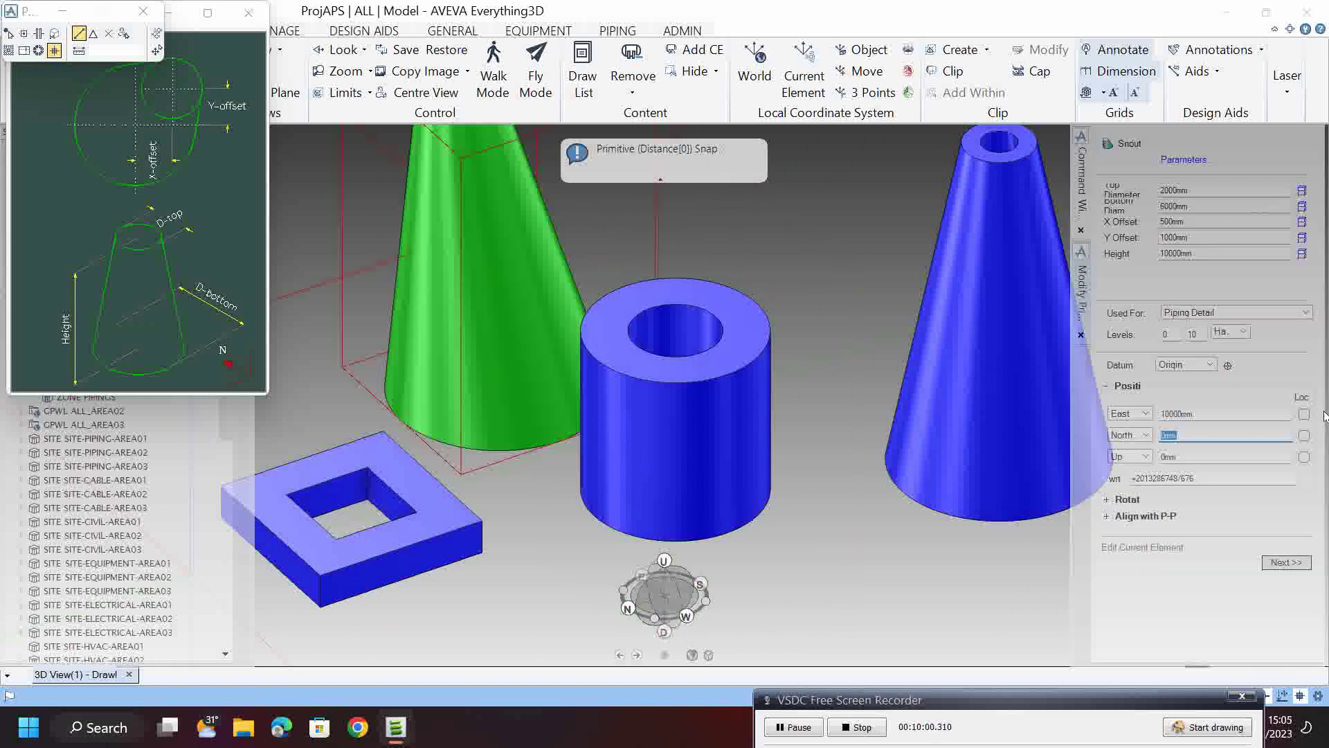
{"action": "scroll", "coordinate": [680, 346], "scroll_direction": "down", "scroll_amount": 3}
{"action": "mouse_move", "coordinate": [681, 346]}
{"action": "middle_mouse_down"}
{"action": "mouse_move", "coordinate": [688, 270]}
{"action": "mouse_move", "coordinate": [687, 343]}
{"action": "middle_mouse_up"}
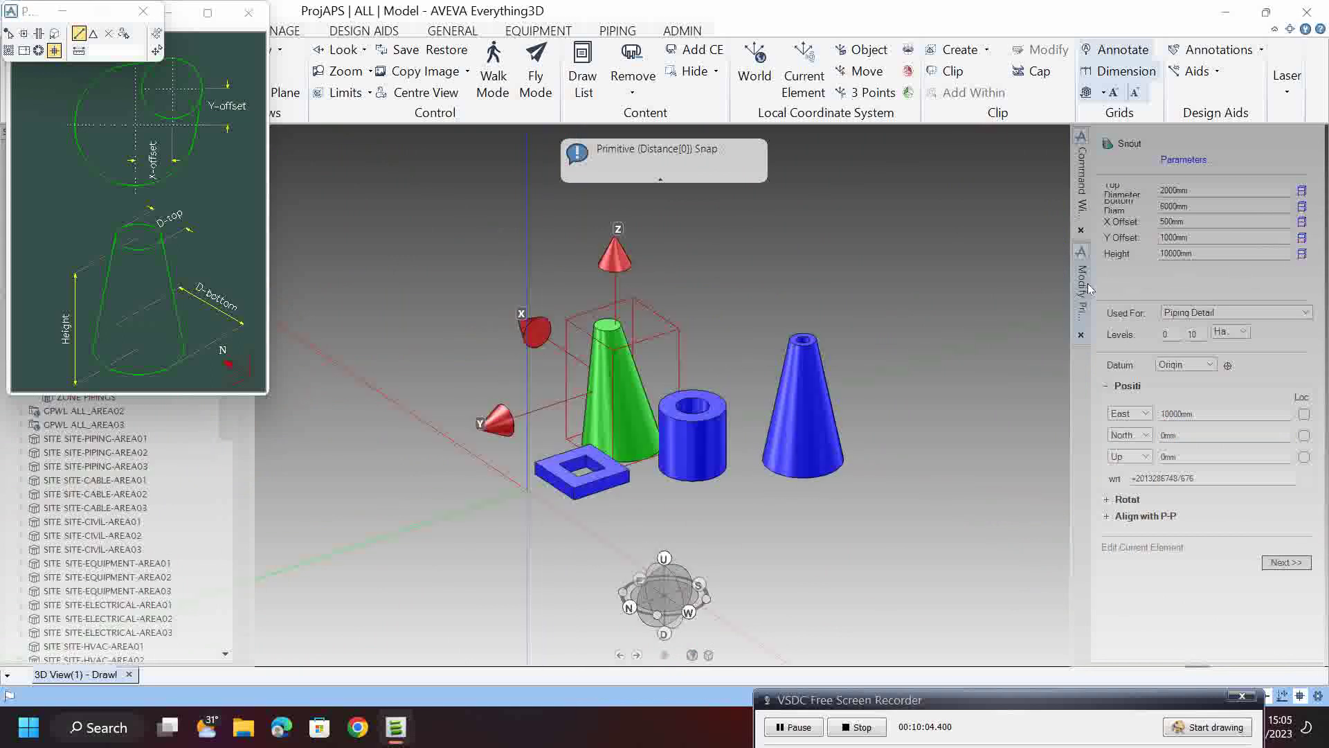
{"action": "left_click", "coordinate": [1287, 562]}
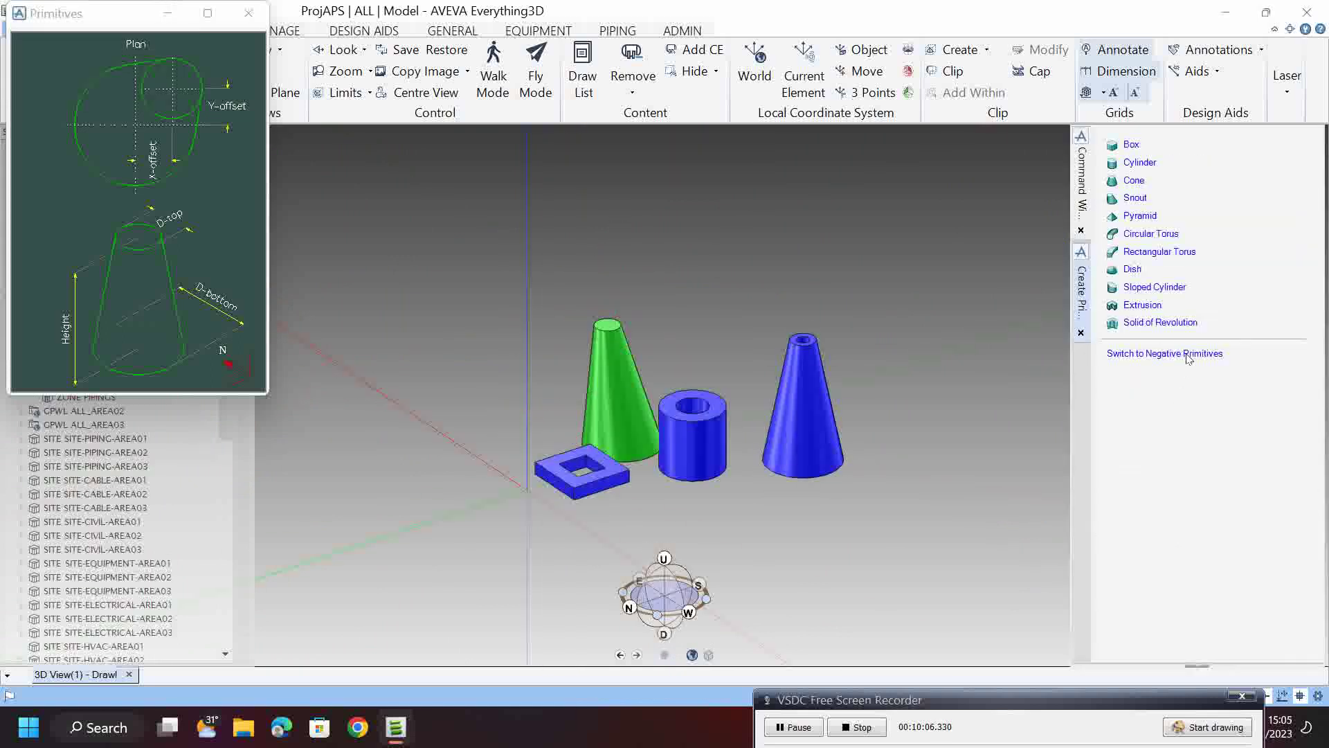
- Start a negative snout inside the new snout with top diameter 1000 mm and bottom diameter 5000 mm
{"action": "left_click", "coordinate": [1134, 198]}
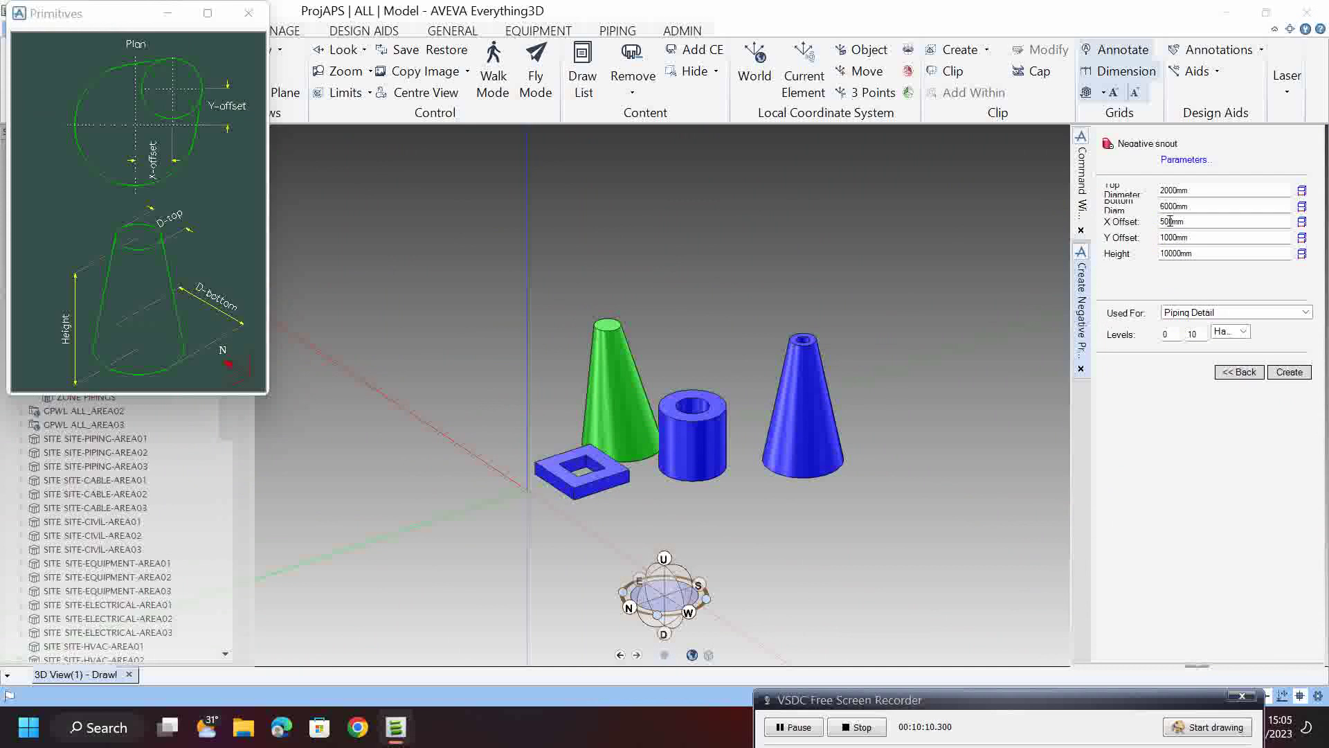
{"action": "left_click", "coordinate": [1165, 190]}
{"action": "type", "text": "1"}
{"action": "left_click", "coordinate": [1163, 206]}
{"action": "type", "text": "5"}
{"action": "key", "text": "Tab"}
- Hollow the snout by creating the negative snout with X offset 300 mm, Y offset 700 mm and height 10000 mm
{"action": "left_click", "coordinate": [1166, 221]}
{"action": "type", "text": "3"}
{"action": "left_click", "coordinate": [1170, 238]}
{"action": "key", "text": "BackSpace"}
{"action": "type", "text": "7"}
{"action": "key", "text": "Tab"}
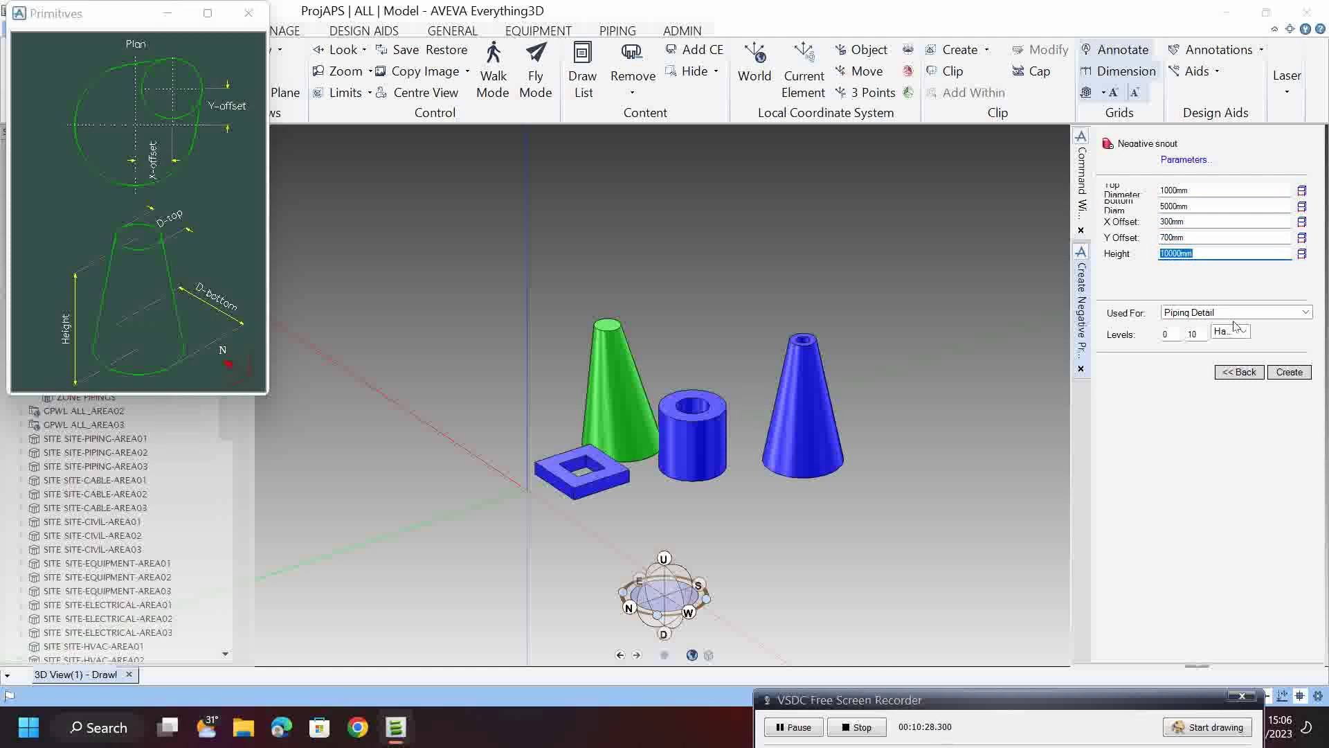
{"action": "left_click", "coordinate": [1296, 374]}
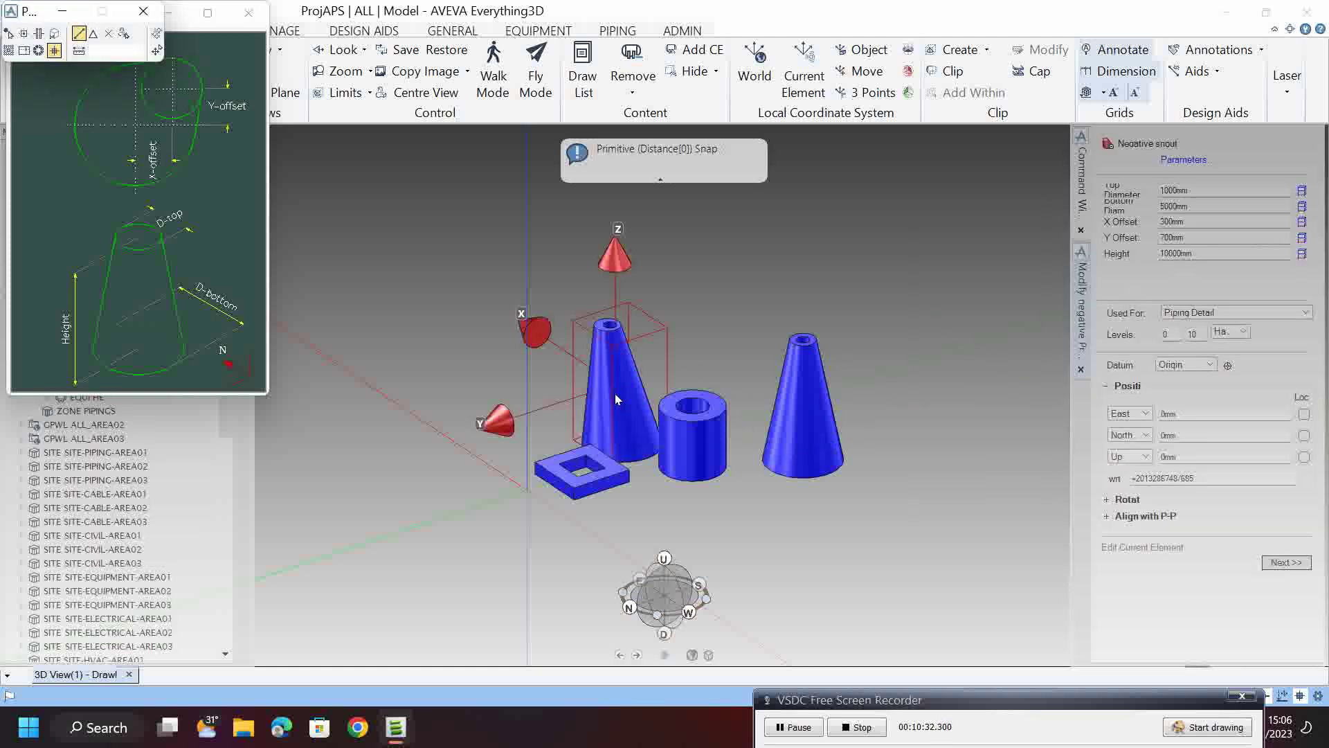
{"action": "scroll", "coordinate": [616, 399], "scroll_direction": "up", "scroll_amount": 10}
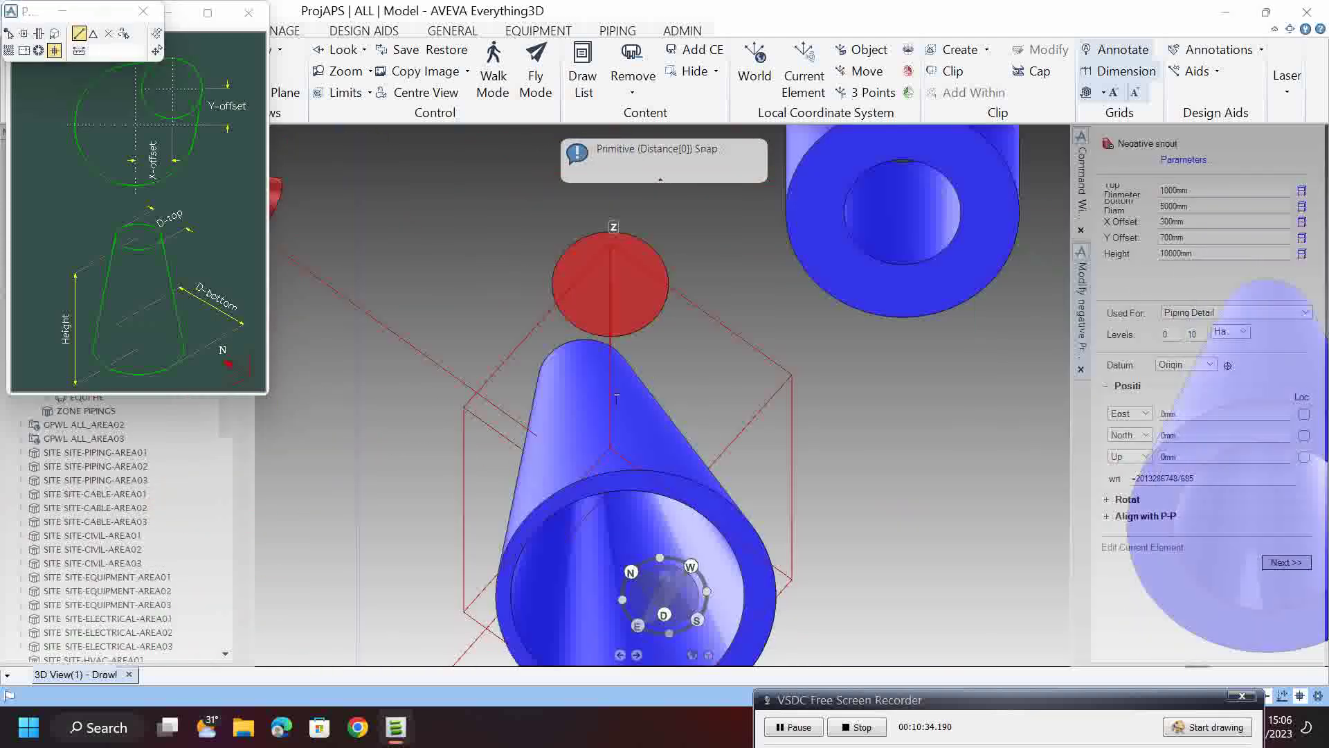
{"action": "middle_click_drag", "start_coordinate": [618, 396], "coordinate": [694, 584]}
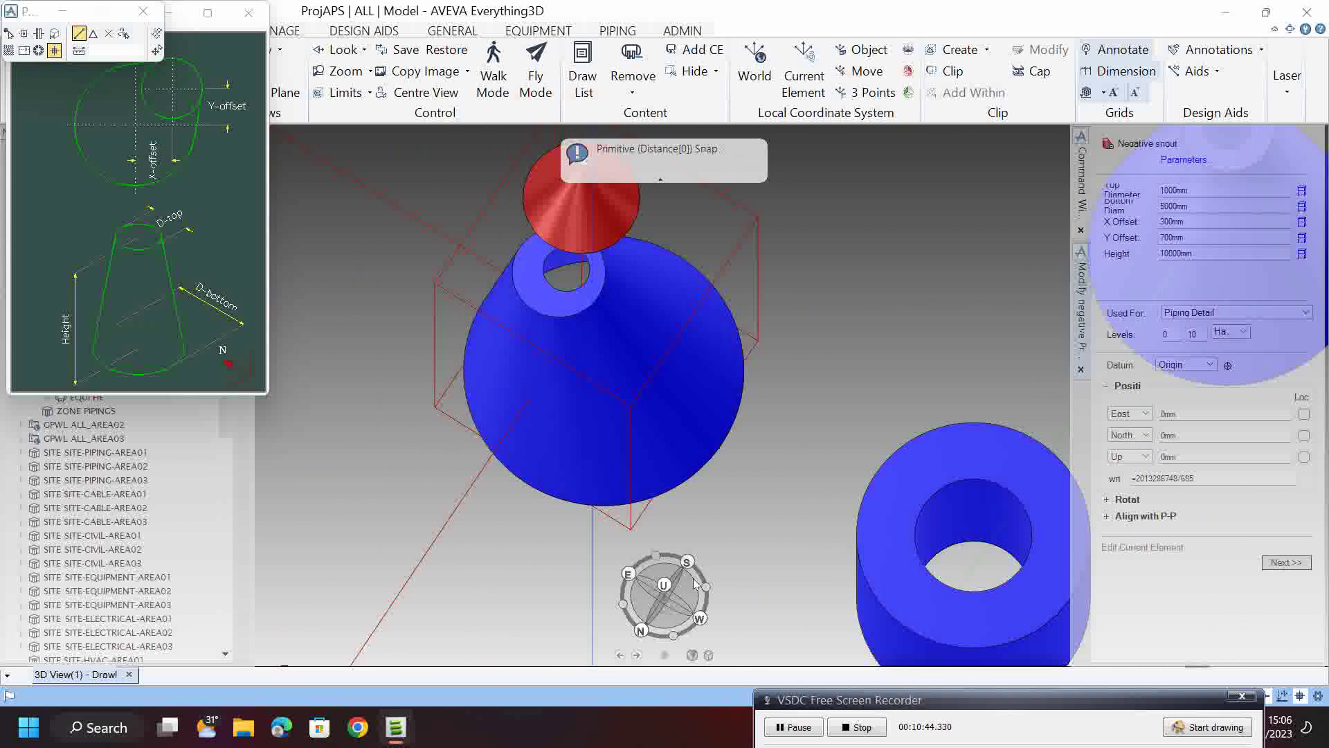
{"action": "mouse_move", "coordinate": [541, 365]}
{"action": "middle_mouse_down"}
{"action": "mouse_move", "coordinate": [581, 364]}
{"action": "mouse_move", "coordinate": [590, 315]}
{"action": "mouse_move", "coordinate": [589, 339]}
{"action": "mouse_move", "coordinate": [538, 370]}
{"action": "middle_mouse_up"}
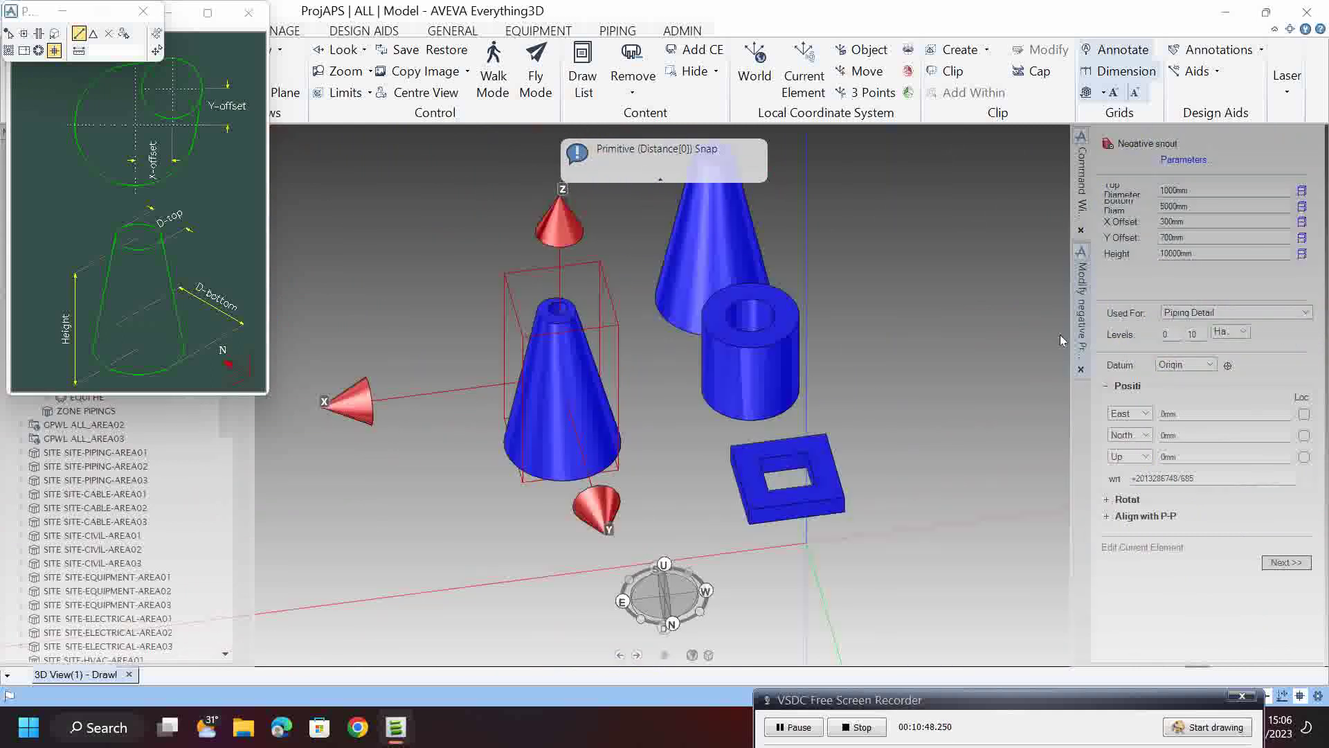
{"action": "left_click", "coordinate": [1306, 563]}
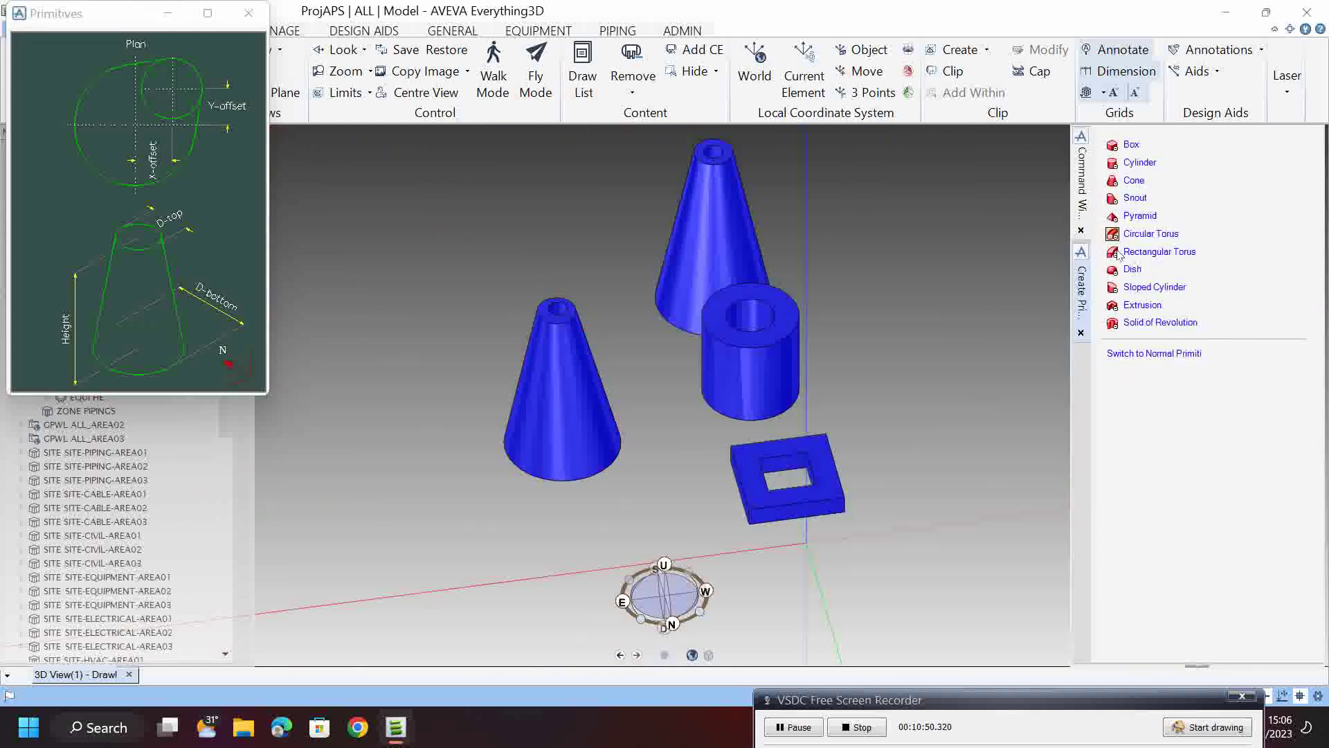
- Start a normal pyramid with X and Y top dimensions of 1000 mm and X and Y bottom dimensions of 2000 mm
{"action": "left_click", "coordinate": [1149, 353]}
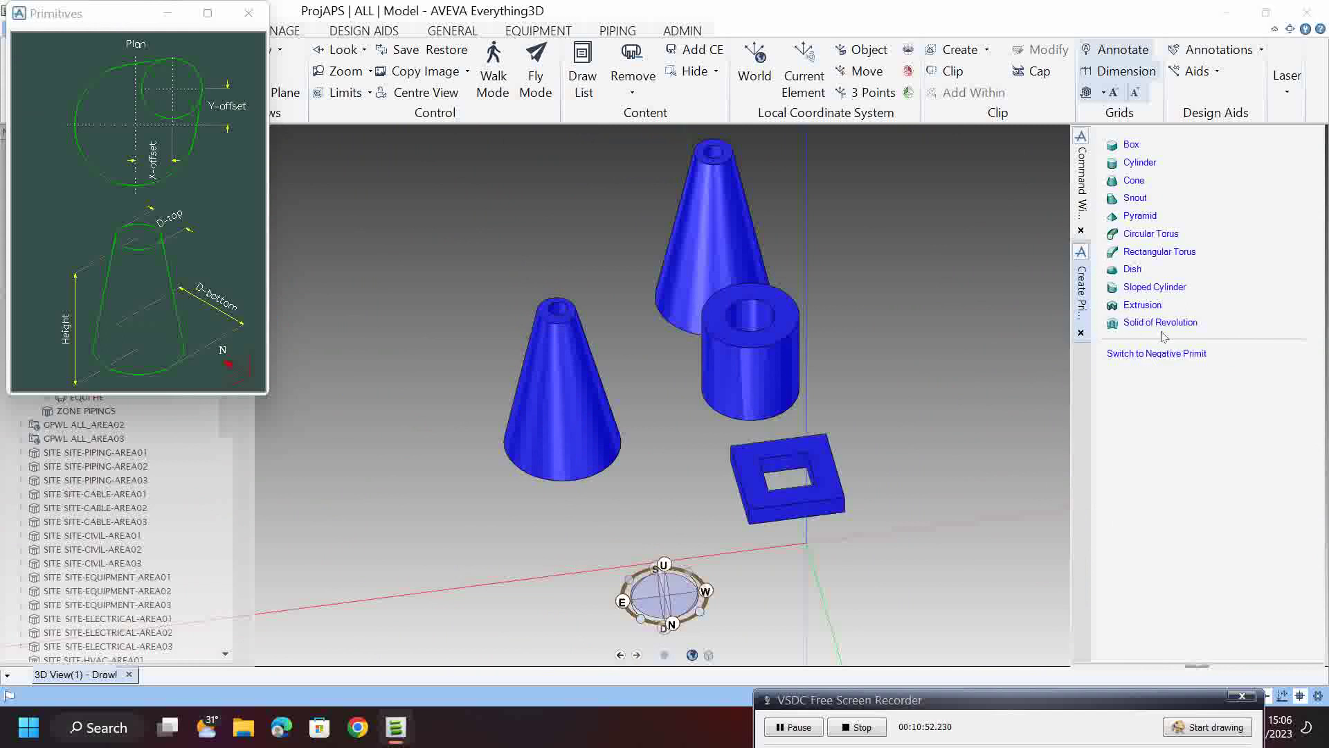
{"action": "left_click", "coordinate": [1146, 218]}
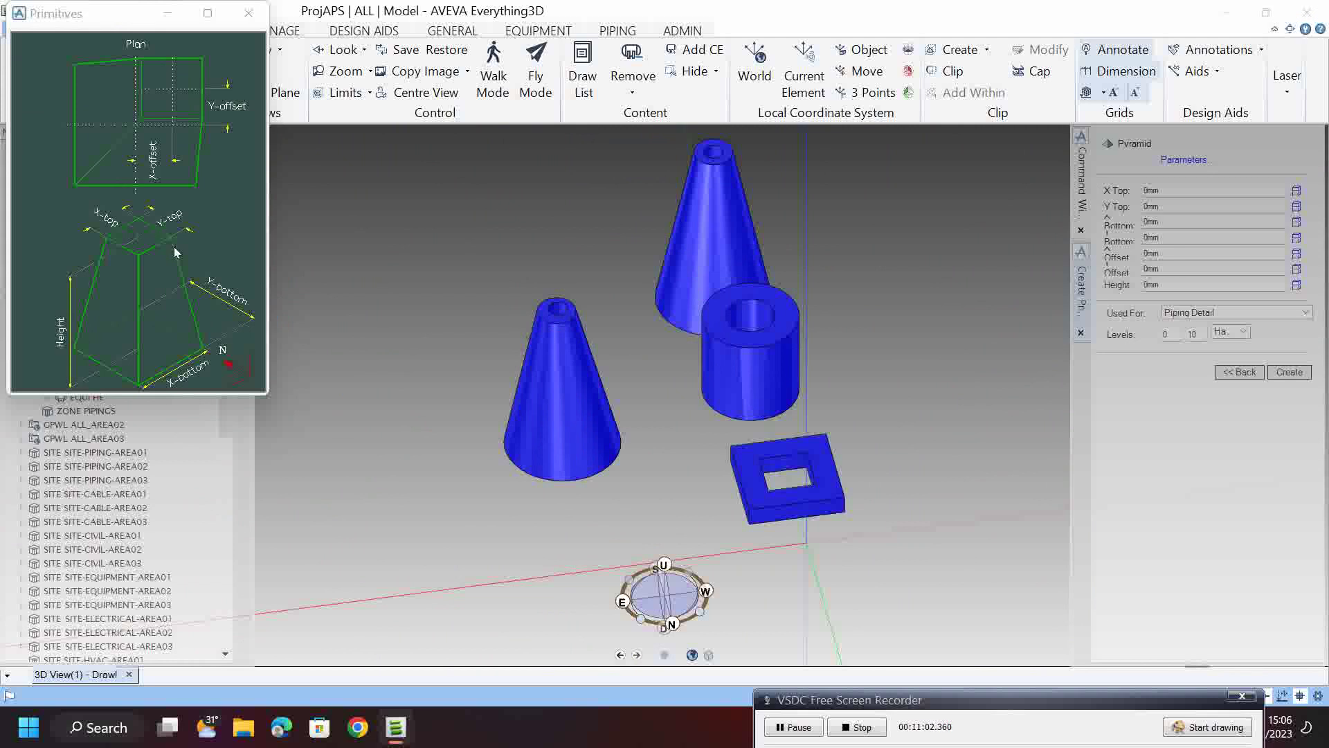
{"action": "type", "text": "1000"}
{"action": "key", "text": "Tab"}
{"action": "type", "text": "1"}
{"action": "key", "text": "Tab"}
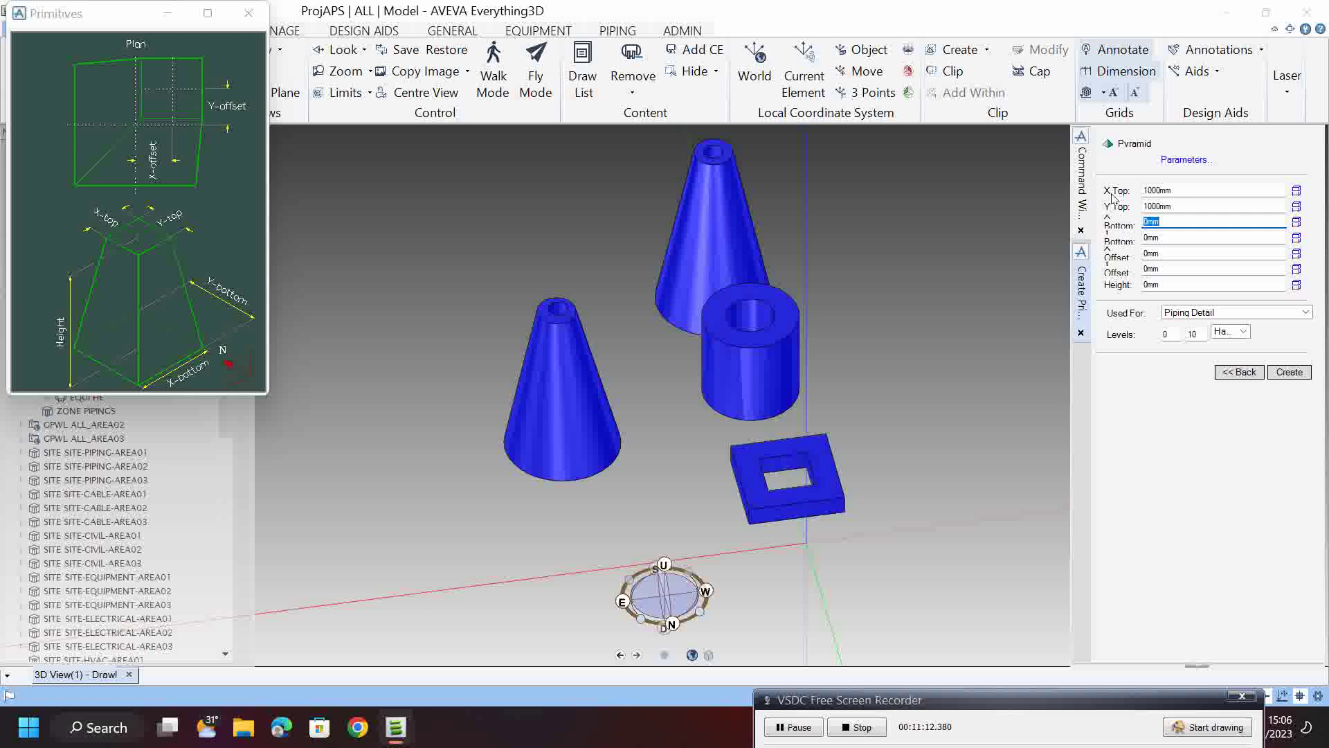
{"action": "type", "text": "2000"}
{"action": "key", "text": "Tab"}
{"action": "type", "text": "2000"}
{"action": "key", "text": "Tab"}
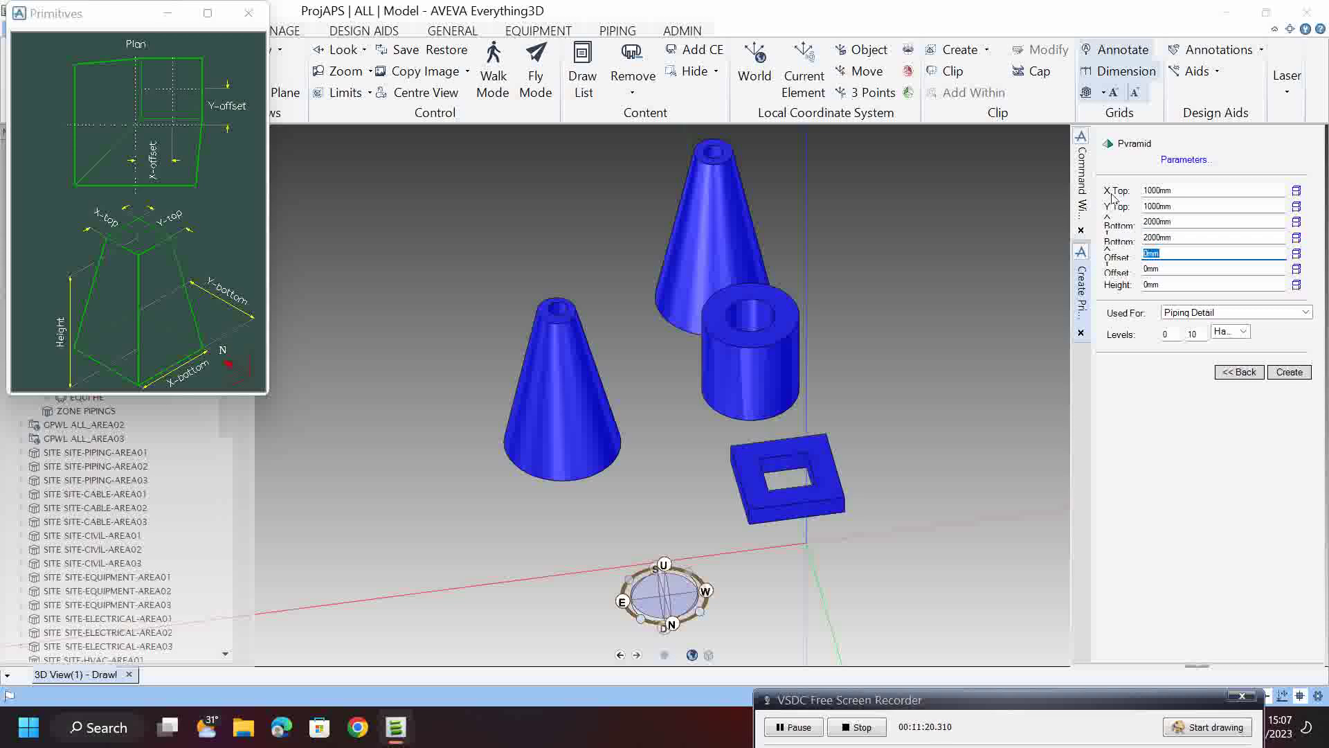
- Set the pyramid's X offset to 500 mm, Y offset to 750 mm and height to 5000 mm, and create it
{"action": "type", "text": "500"}
{"action": "key", "text": "Tab"}
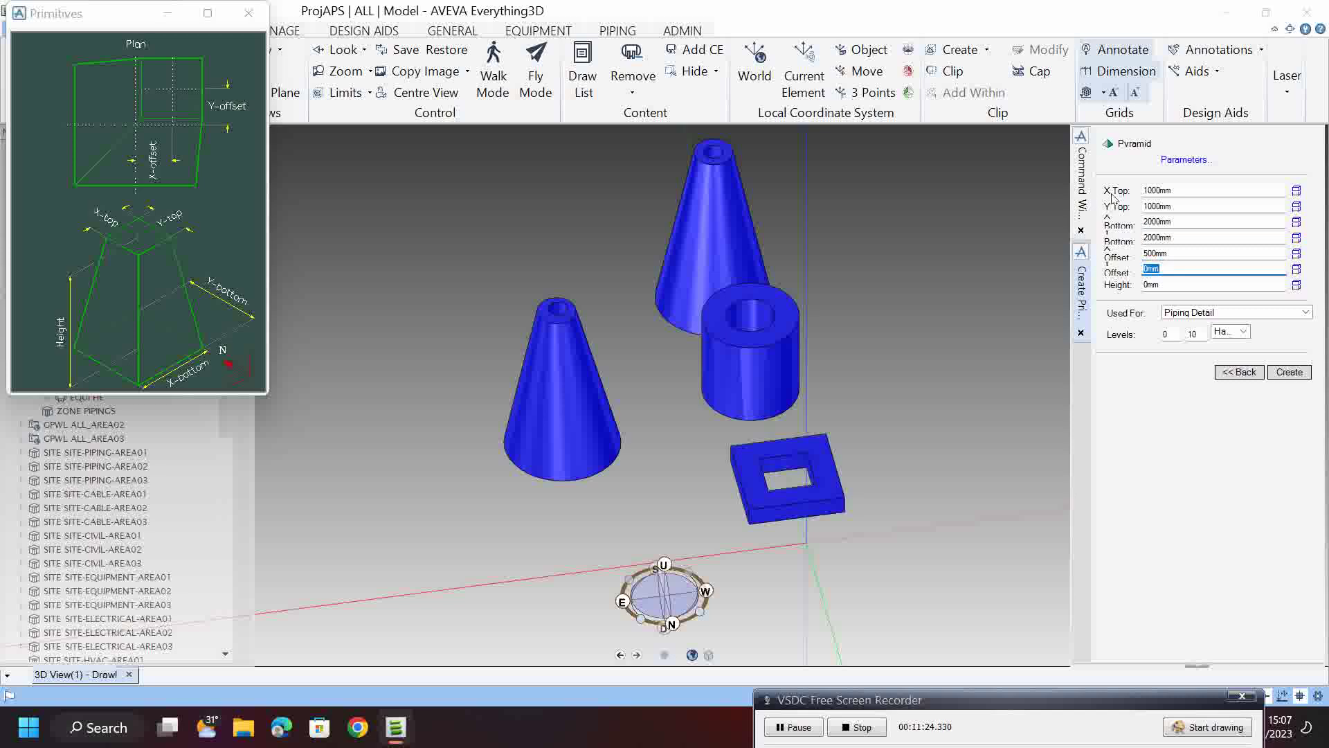
{"action": "type", "text": "750"}
{"action": "key", "text": "Tab"}
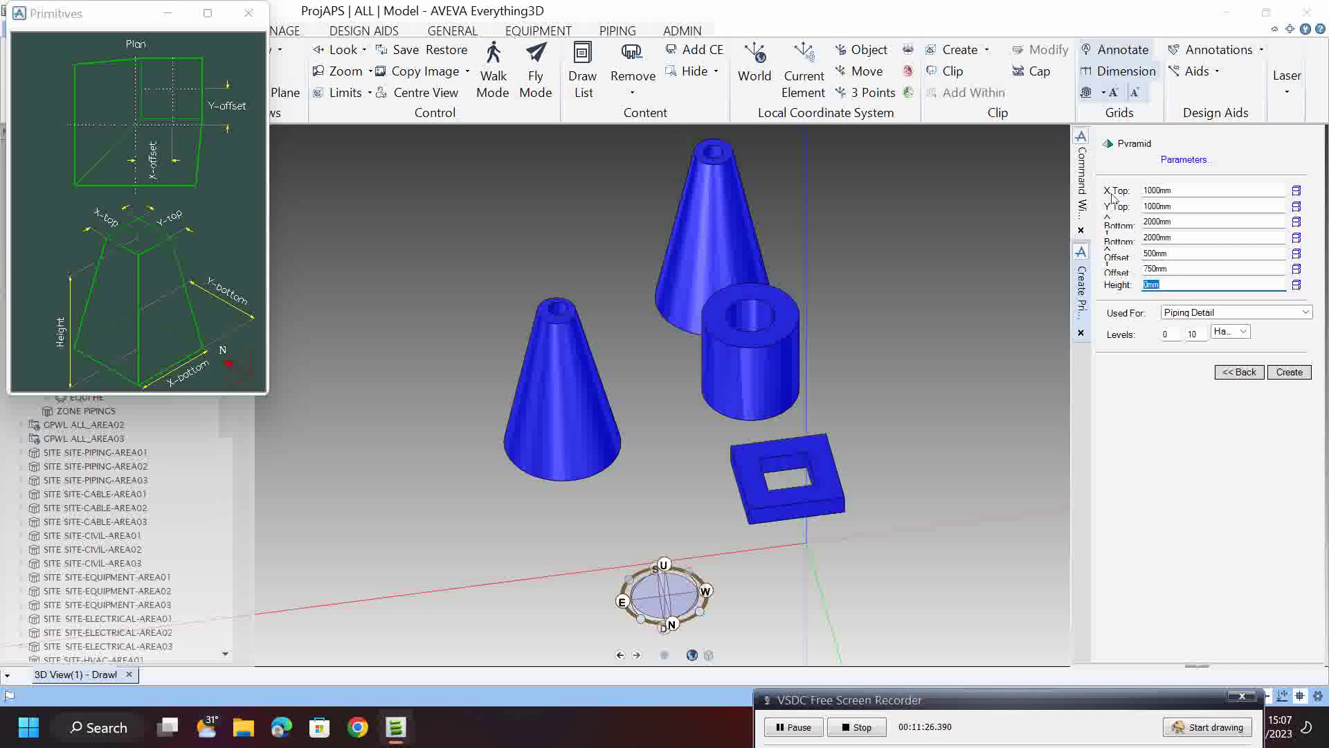
{"action": "type", "text": "5"}
{"action": "key", "text": "Tab"}
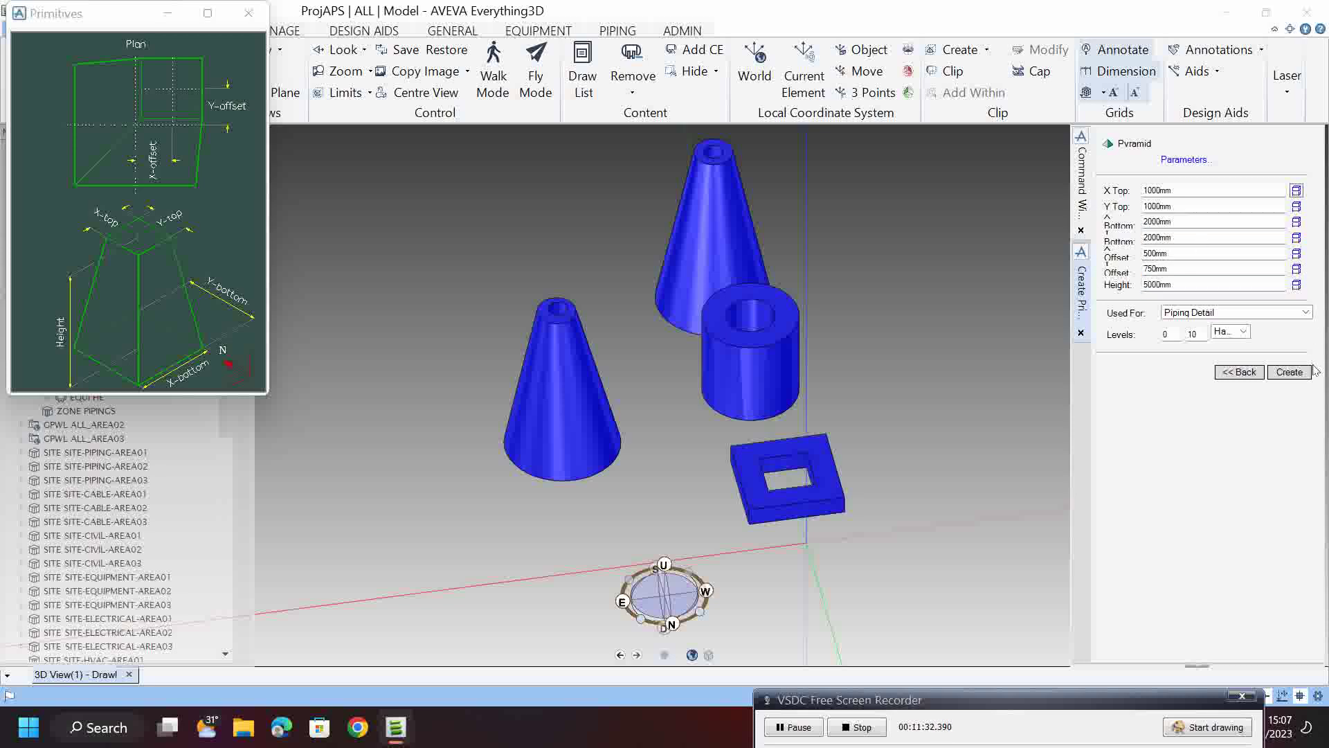
{"action": "left_click", "coordinate": [1289, 371]}
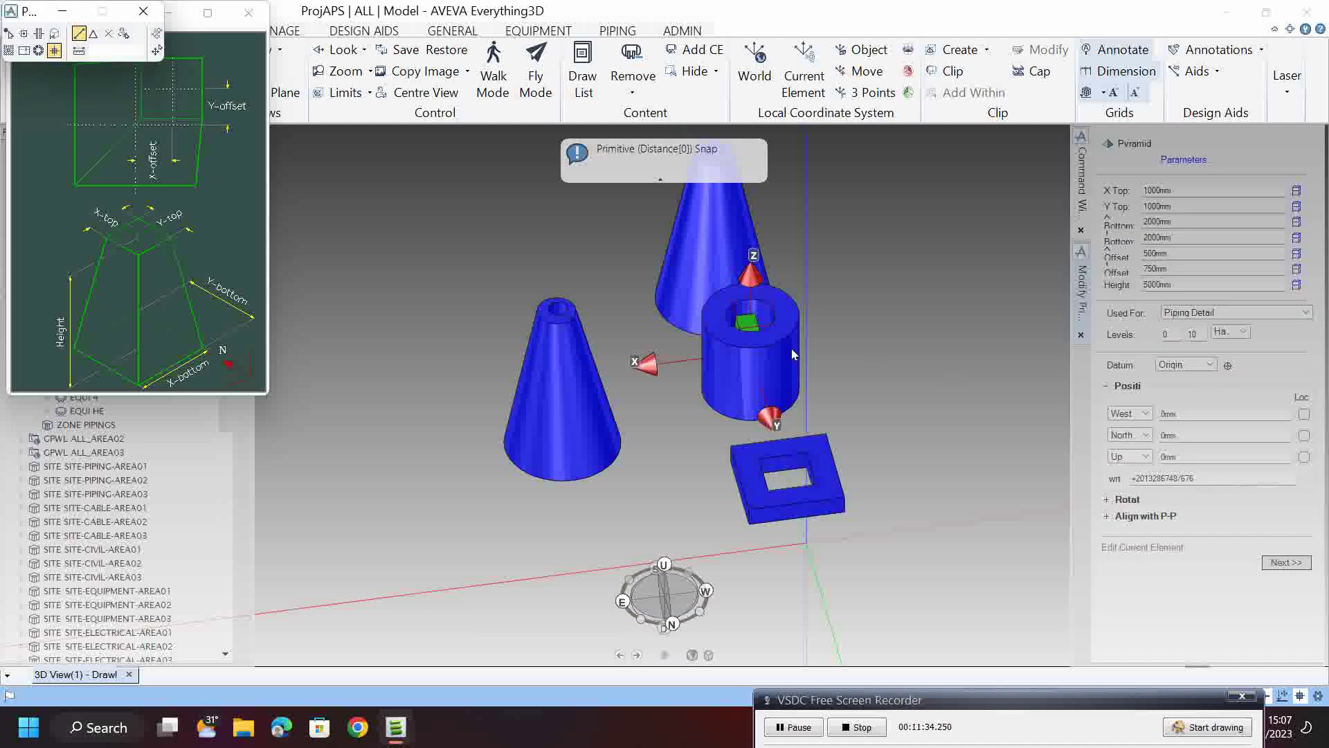
- Position the pyramid at West 10000 mm, clear of the cylinder
{"action": "left_click", "coordinate": [1201, 414]}
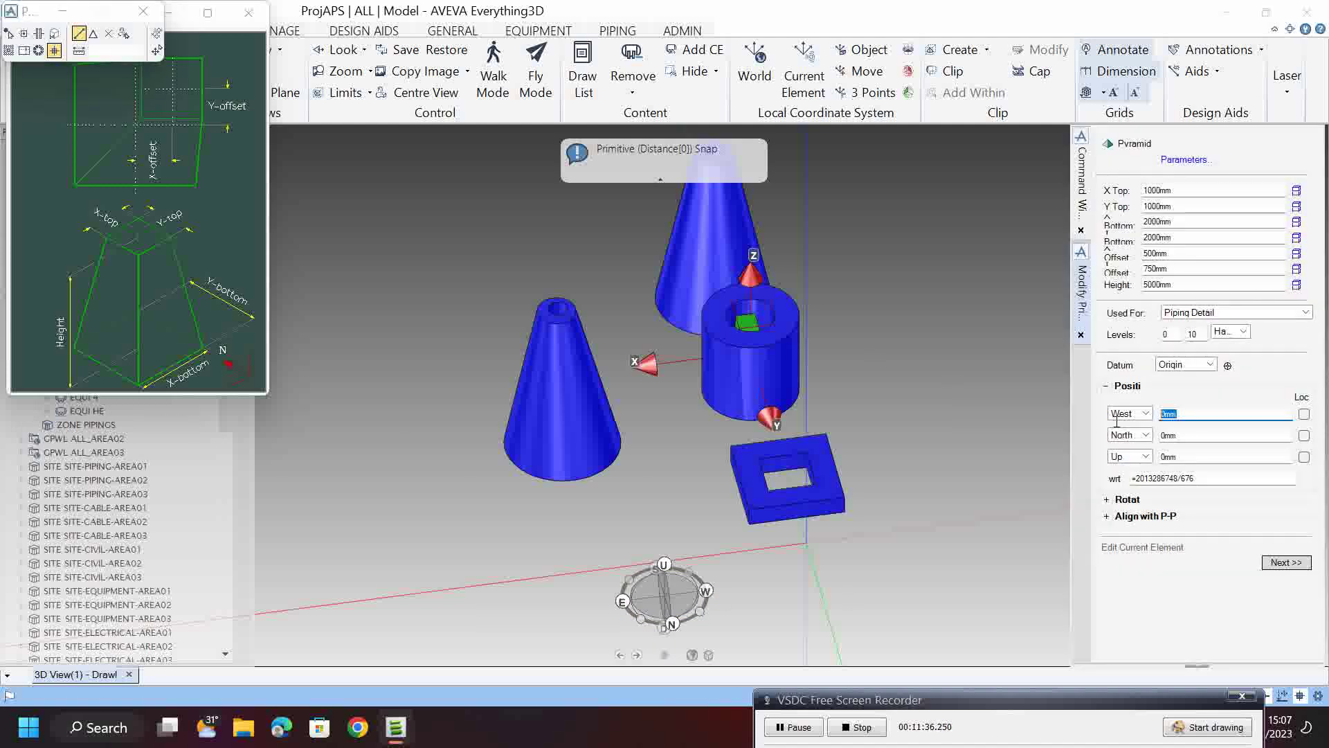
{"action": "type", "text": "10000"}
{"action": "key", "text": "Tab"}
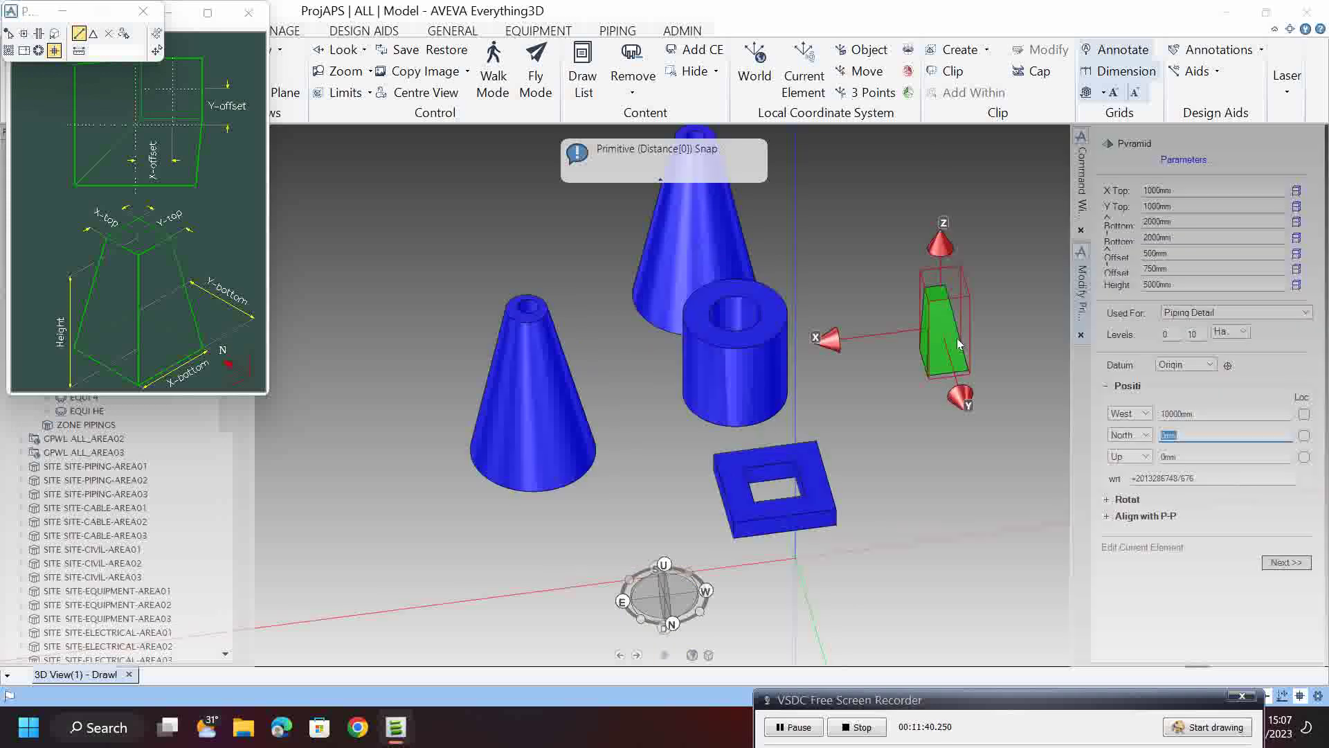
{"action": "scroll", "coordinate": [959, 344], "scroll_direction": "up", "scroll_amount": 5}
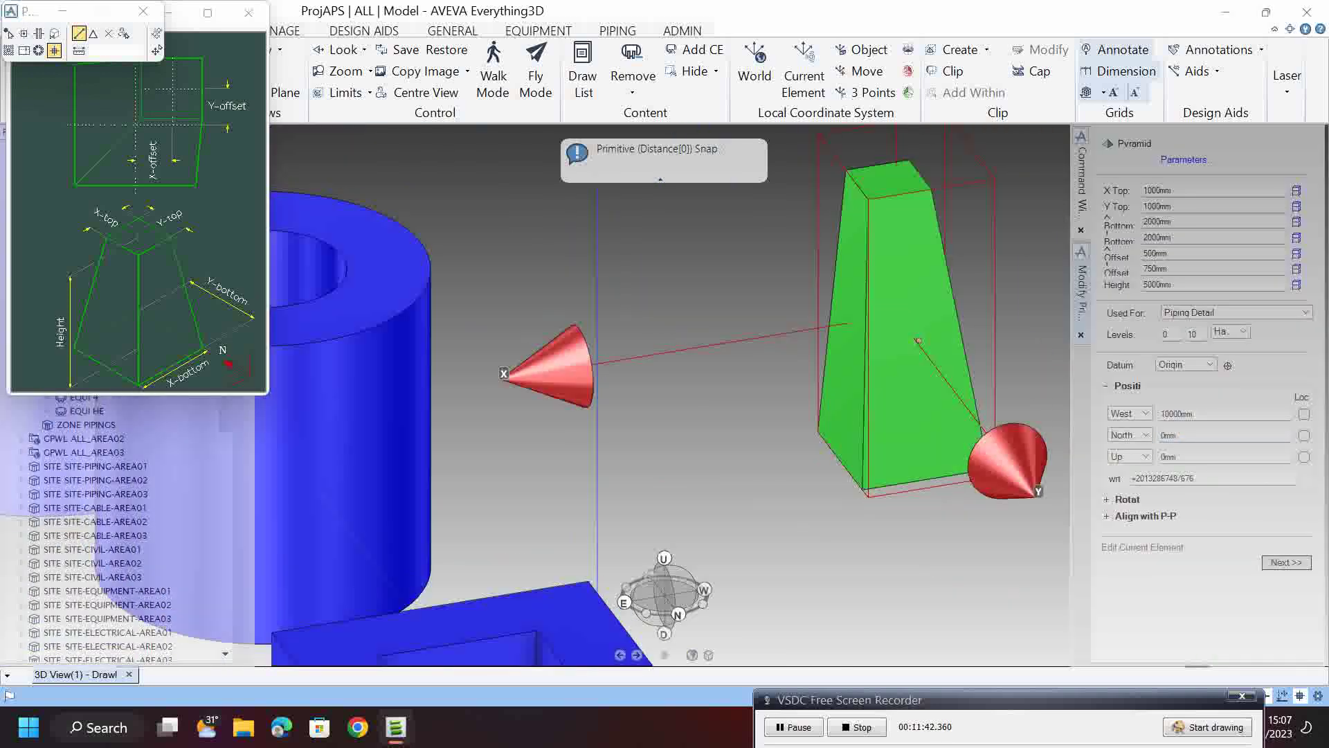
- Finish the pyramid's placement and start a negative pyramid with X and Y top dimensions of 800 mm
{"action": "scroll", "coordinate": [929, 309], "scroll_direction": "up", "scroll_amount": 1}
{"action": "left_click", "coordinate": [1294, 562]}
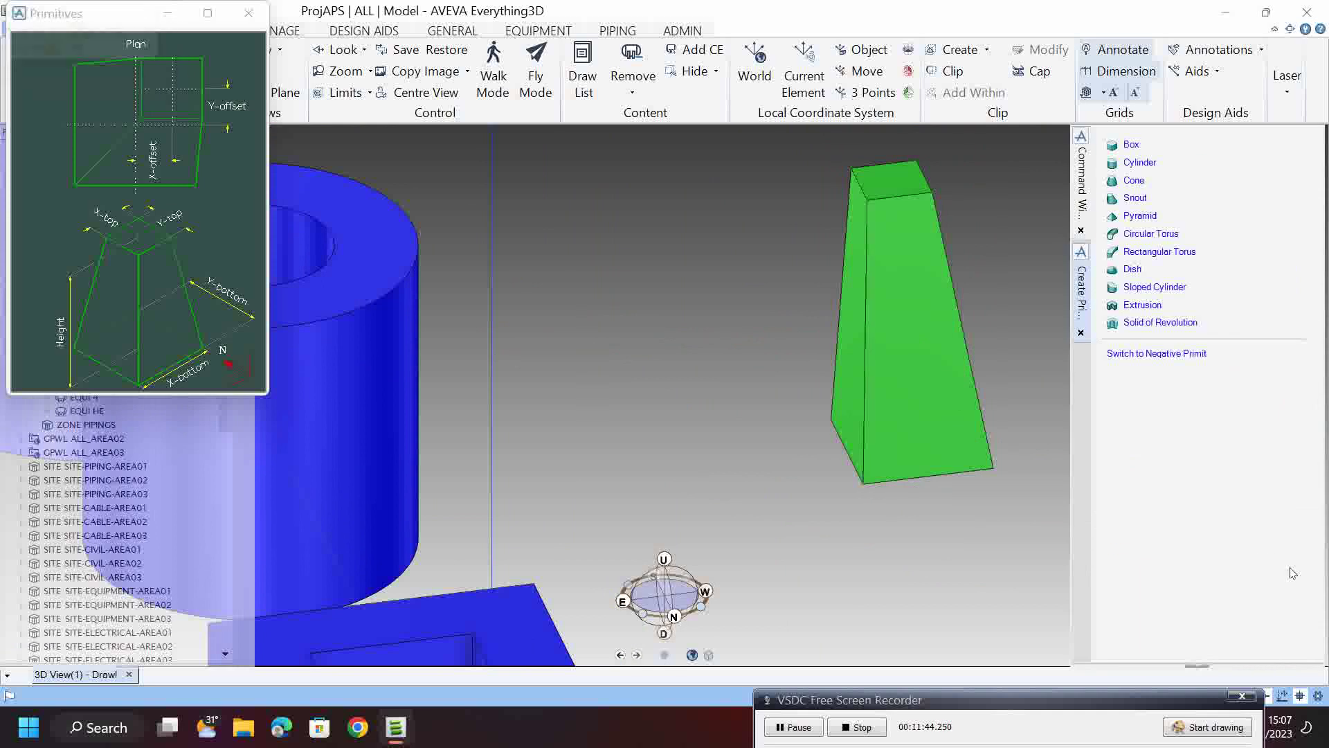
{"action": "middle_click_drag", "start_coordinate": [883, 313], "coordinate": [855, 311]}
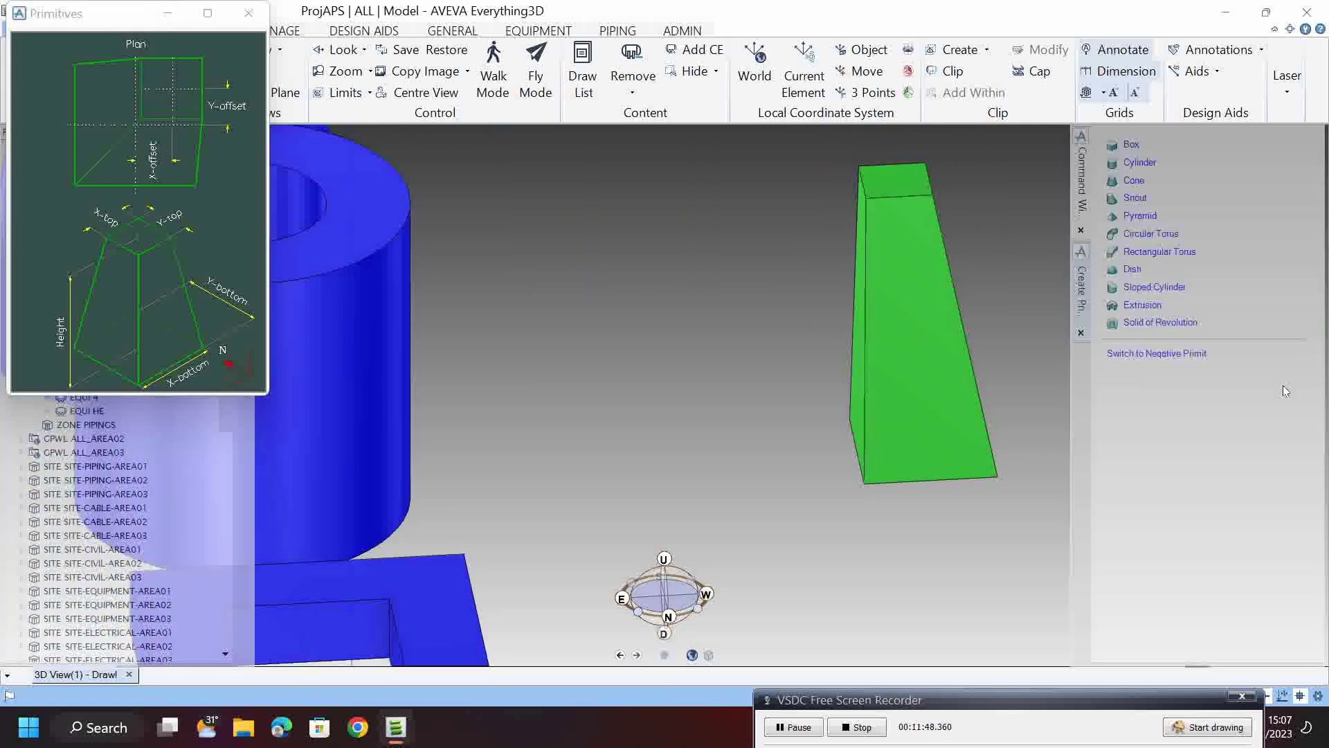
{"action": "left_click", "coordinate": [1199, 354]}
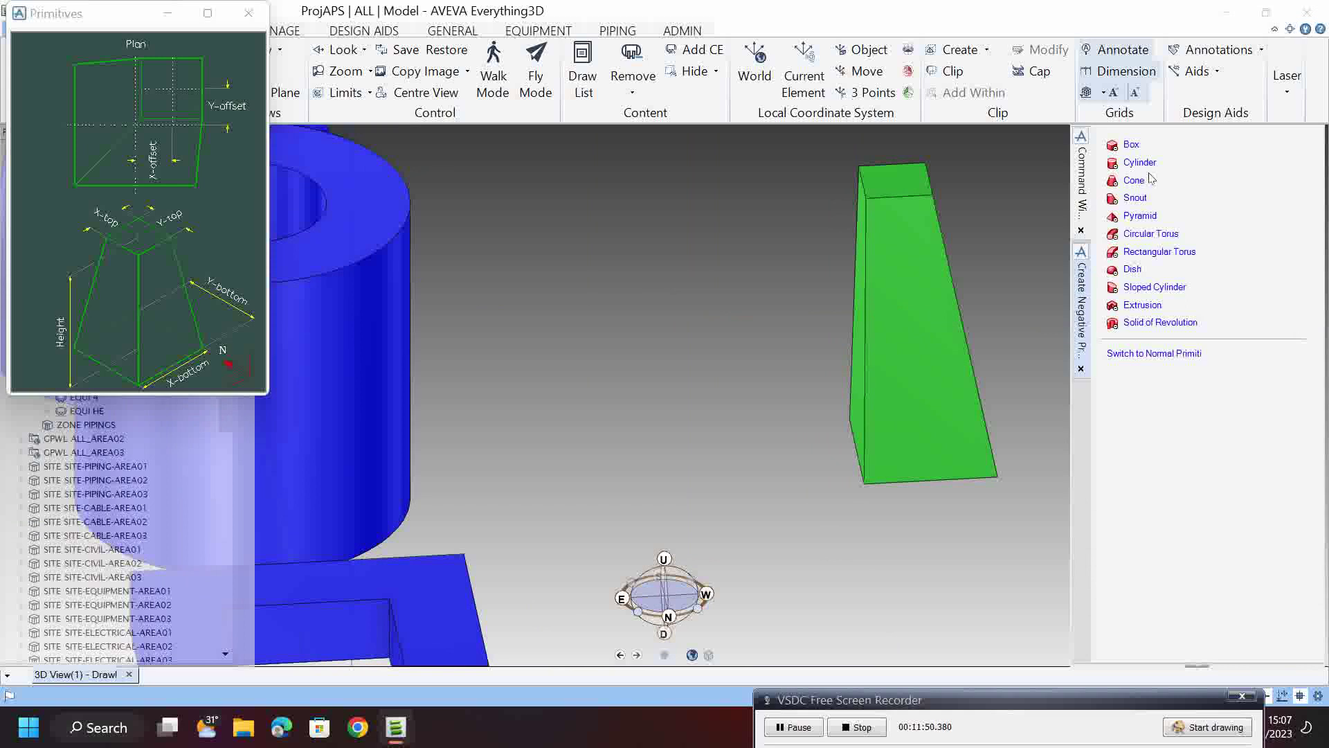
{"action": "left_click", "coordinate": [1140, 216]}
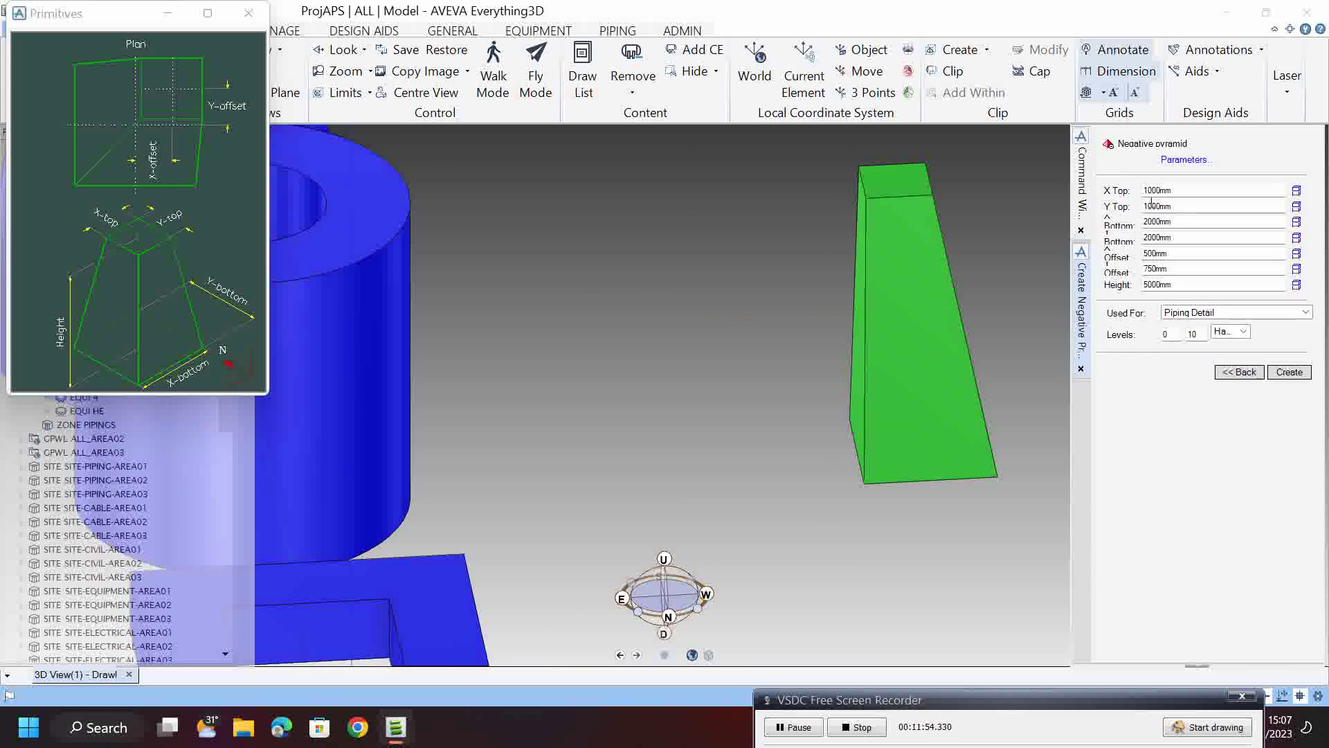
{"action": "left_click", "coordinate": [1152, 192]}
{"action": "key", "text": "BackSpace"}
{"action": "type", "text": "8"}
{"action": "left_click", "coordinate": [1152, 207]}
{"action": "key", "text": "BackSpace"}
{"action": "type", "text": "8"}
- Set the negative pyramid's X and Y bottom dimensions to 1500 mm
{"action": "left_click", "coordinate": [1154, 223]}
{"action": "key", "text": "BackSpace"}
{"action": "type", "text": "15"}
{"action": "left_click", "coordinate": [1156, 238]}
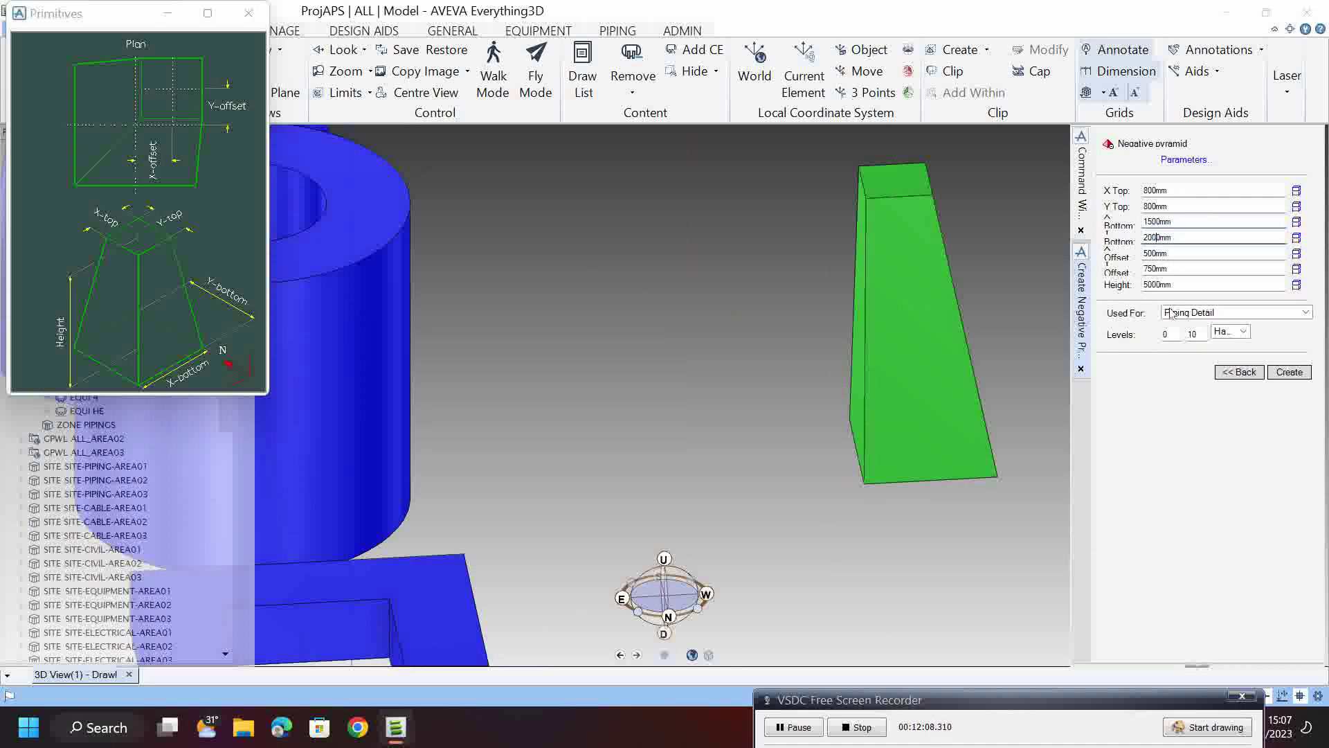
{"action": "type", "text": "15"}
- Set the negative pyramid's X offset to 400 mm and Y offset to 650 mm, and create it to hollow the pyramid
{"action": "left_click", "coordinate": [1149, 253]}
{"action": "key", "text": "BackSpace"}
{"action": "type", "text": "4"}
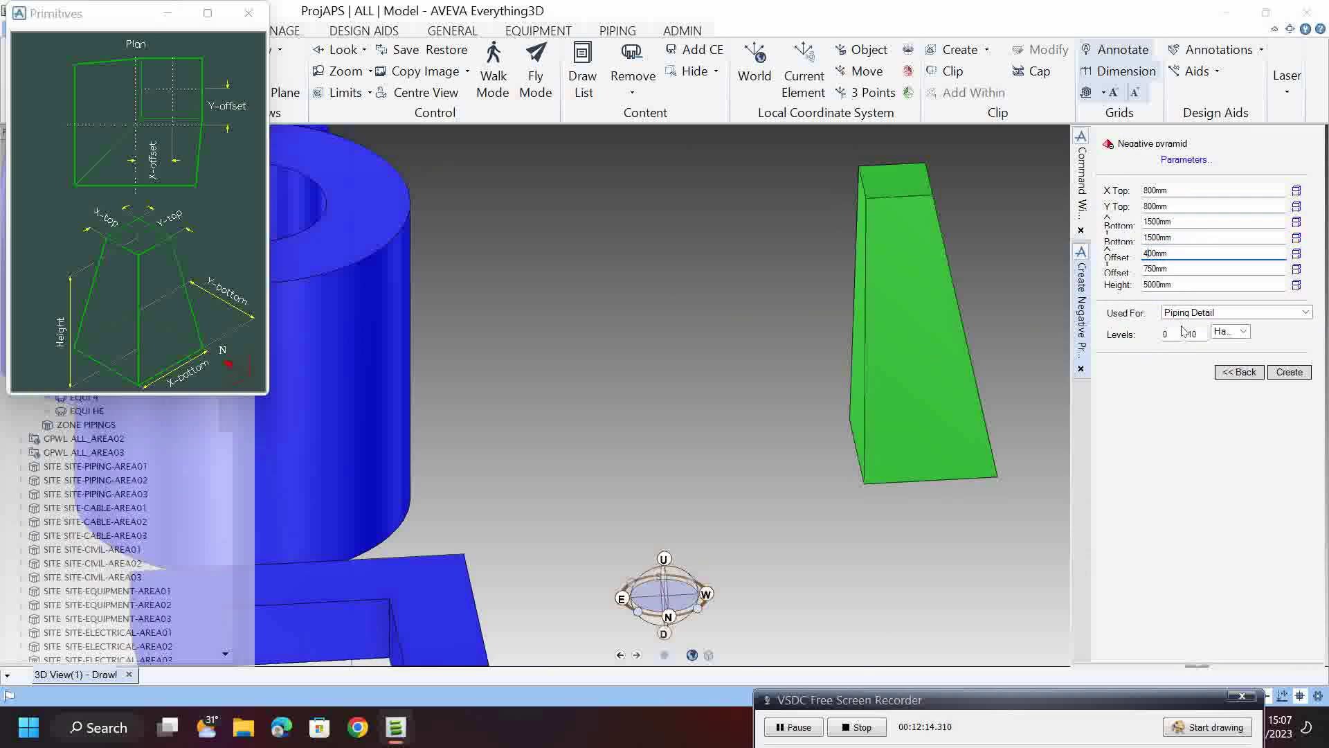
{"action": "left_click", "coordinate": [1149, 268]}
{"action": "key", "text": "BackSpace"}
{"action": "type", "text": "6"}
{"action": "left_click", "coordinate": [1266, 374]}
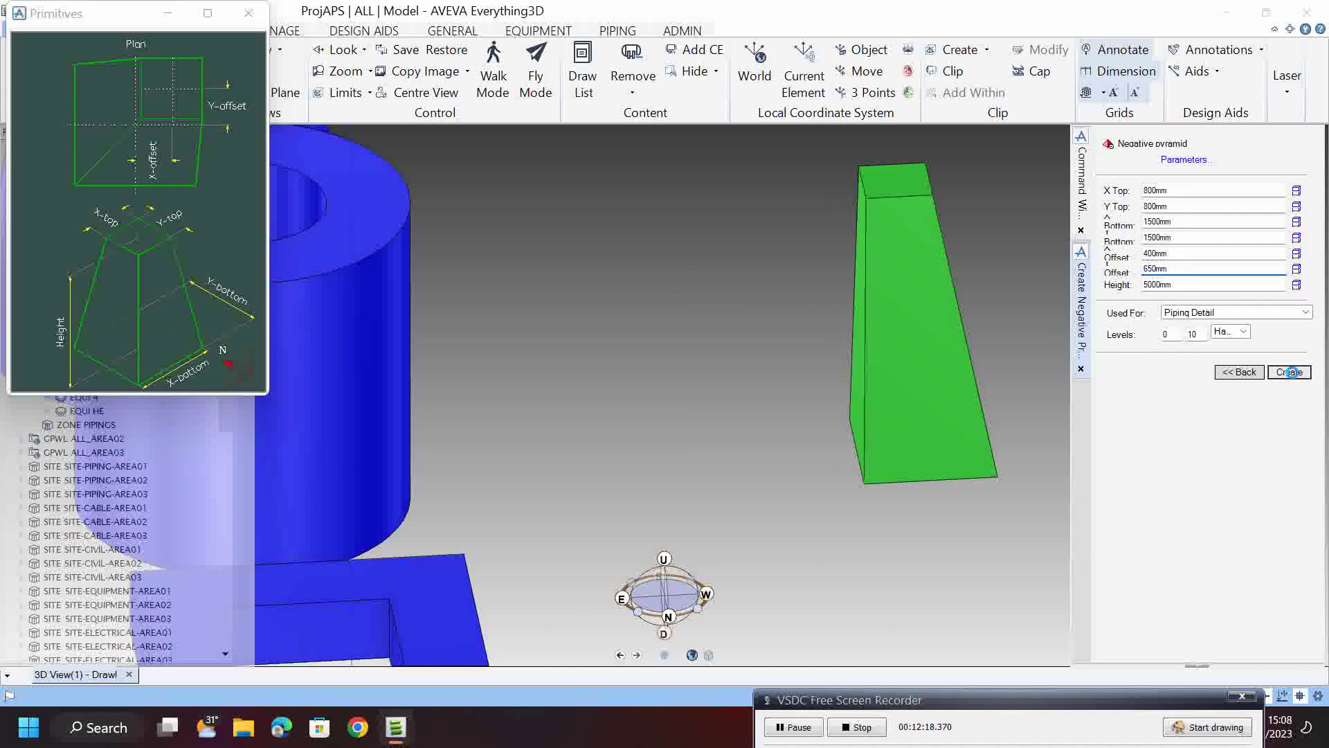
{"action": "middle_click_drag", "start_coordinate": [929, 347], "coordinate": [929, 405]}
{"action": "scroll", "coordinate": [907, 243], "scroll_direction": "up", "scroll_amount": 5}
{"action": "scroll", "coordinate": [895, 344], "scroll_direction": "down", "scroll_amount": 2}
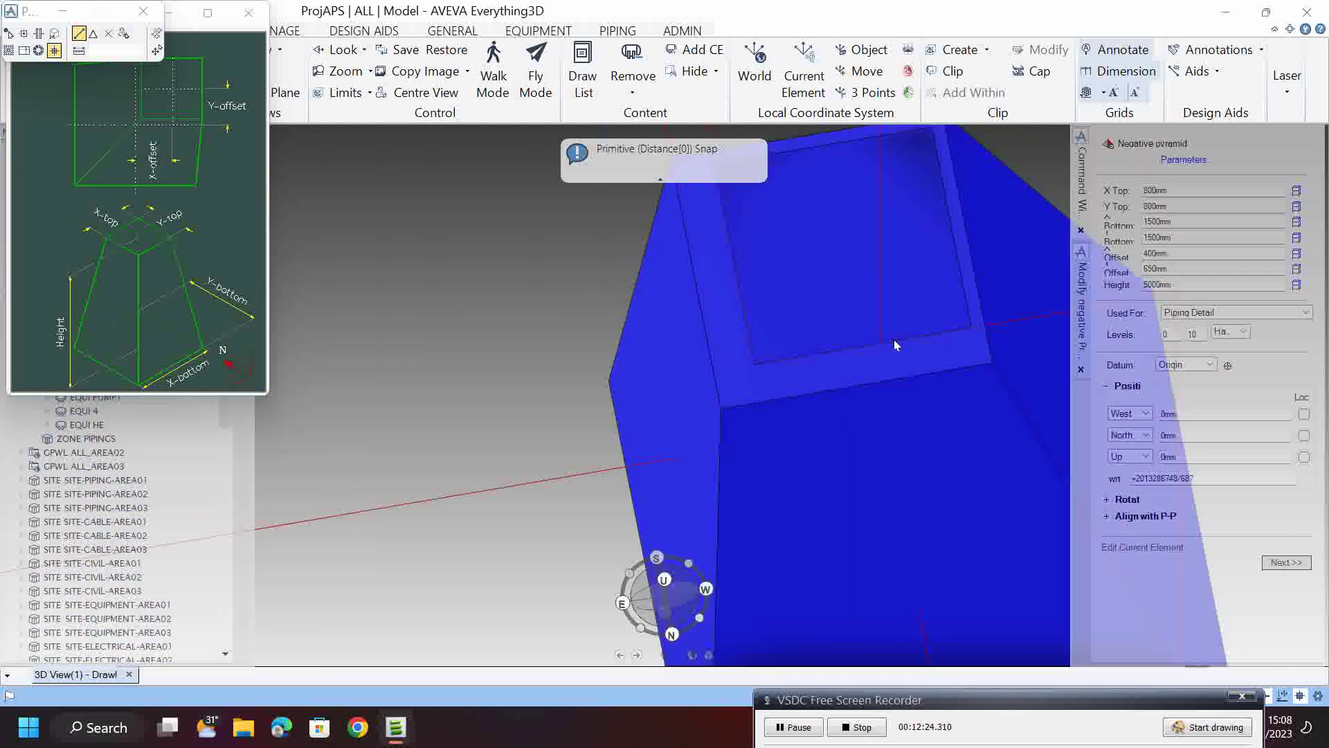
{"action": "left_click", "coordinate": [1286, 562]}
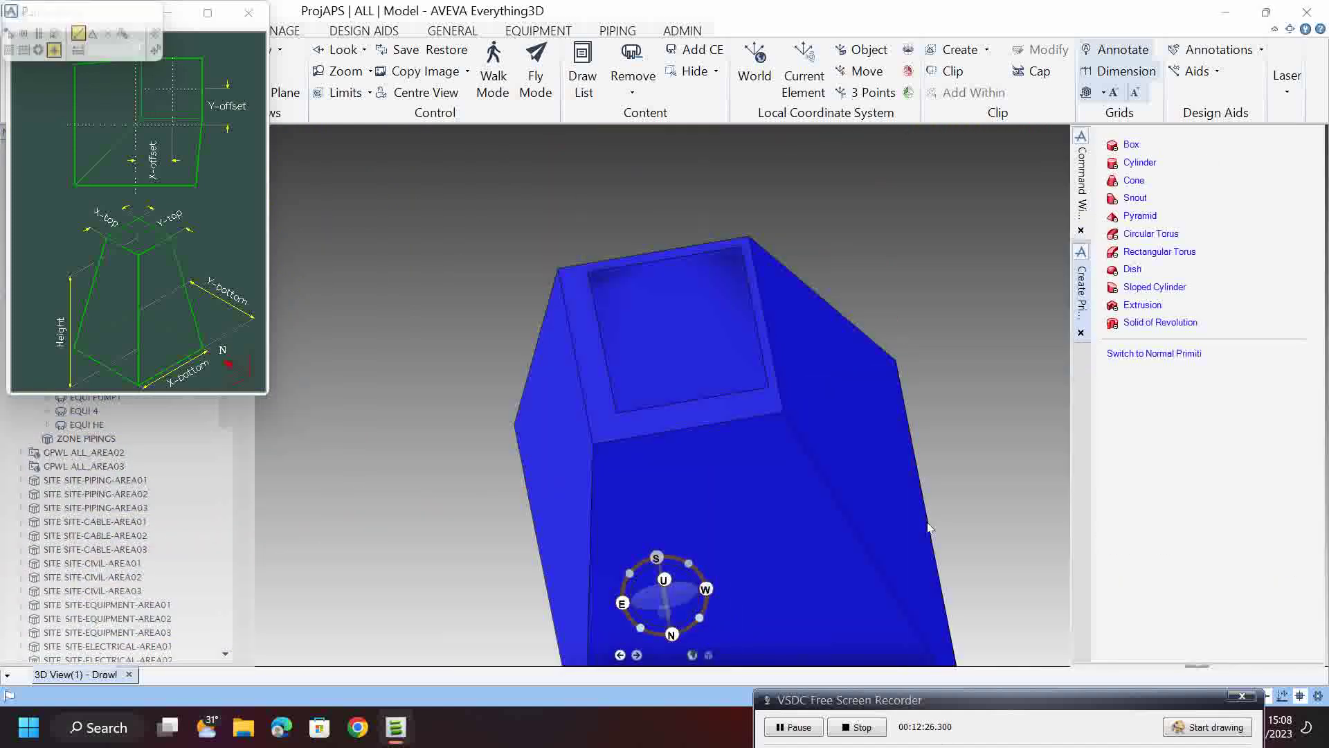
- Create a normal circular torus with inside radius 2000 mm, outside radius 4000 mm and a 90-degree angle
{"action": "left_click", "coordinate": [1196, 354]}
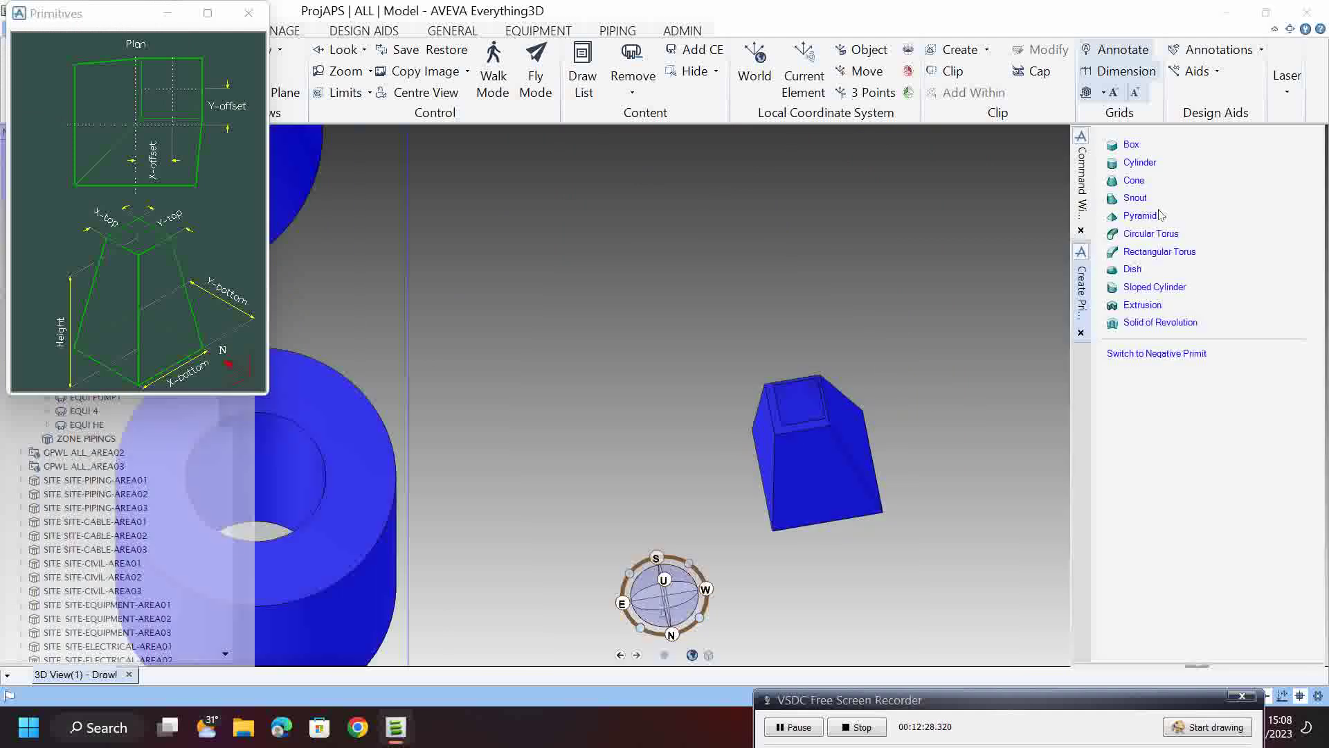
{"action": "left_click", "coordinate": [1161, 239]}
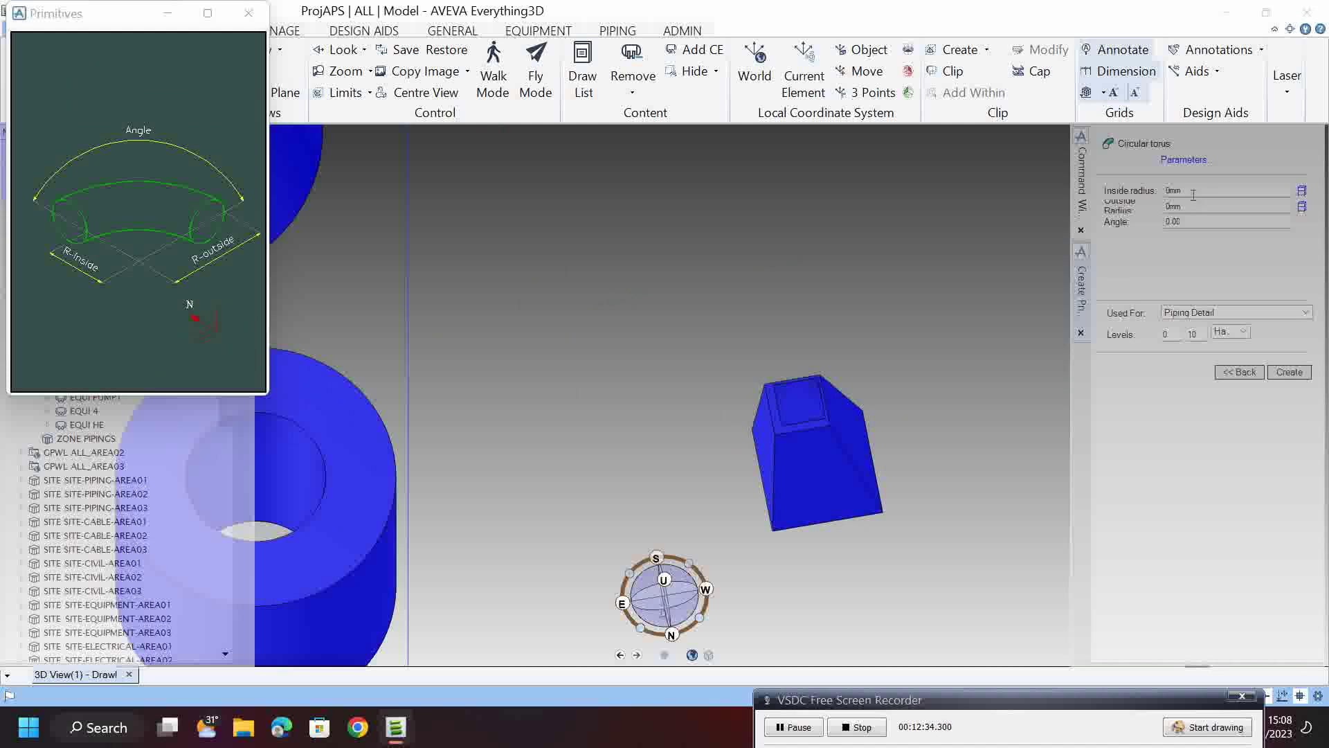
{"action": "left_click", "coordinate": [1194, 194]}
{"action": "type", "text": "2"}
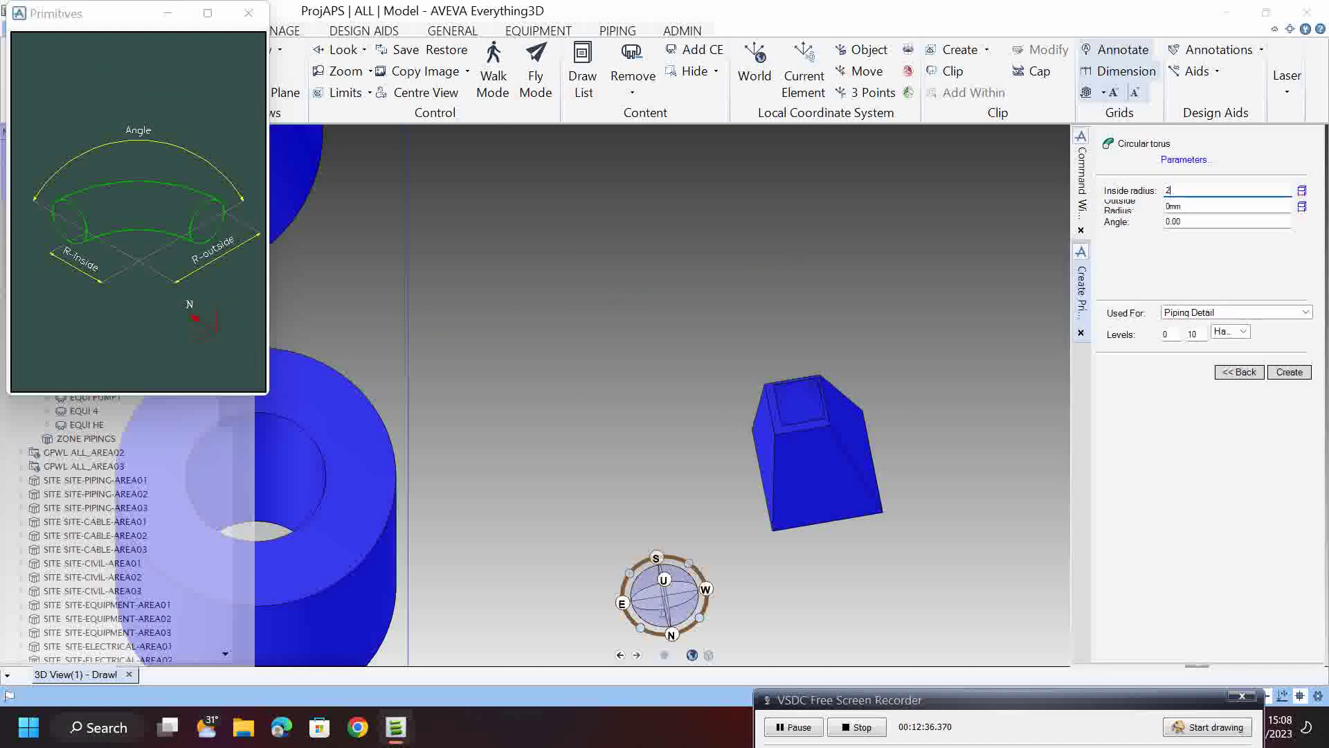
{"action": "type", "text": "000"}
{"action": "key", "text": "Tab"}
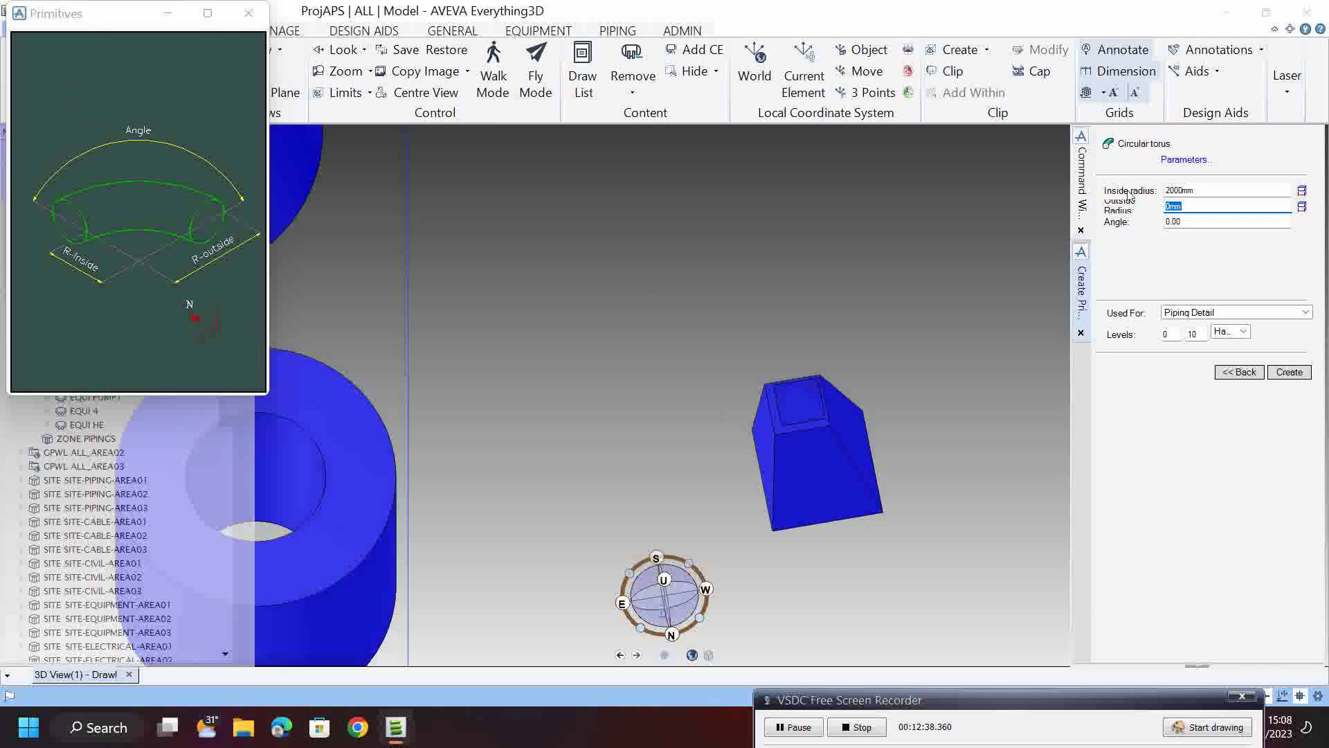
{"action": "type", "text": "4000"}
{"action": "key", "text": "Tab"}
{"action": "type", "text": "9"}
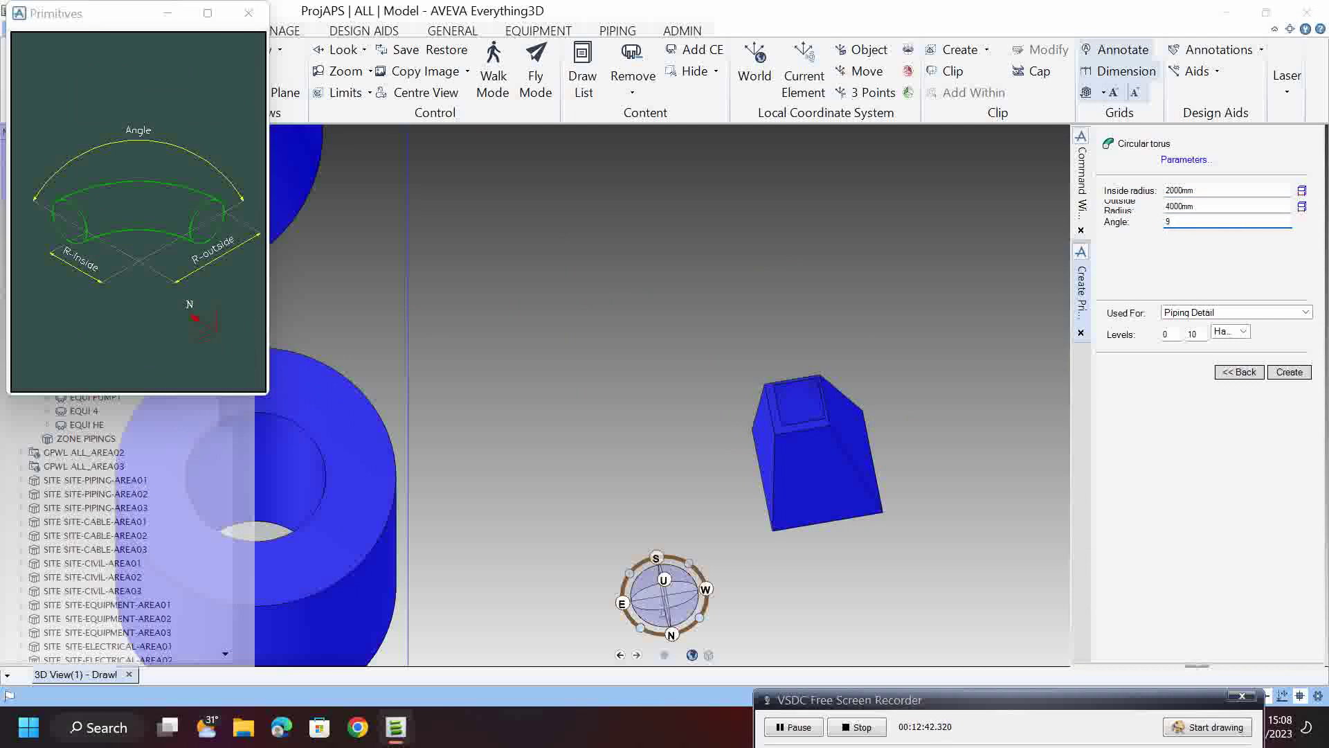
{"action": "key", "text": "Tab"}
{"action": "left_click", "coordinate": [1289, 372]}
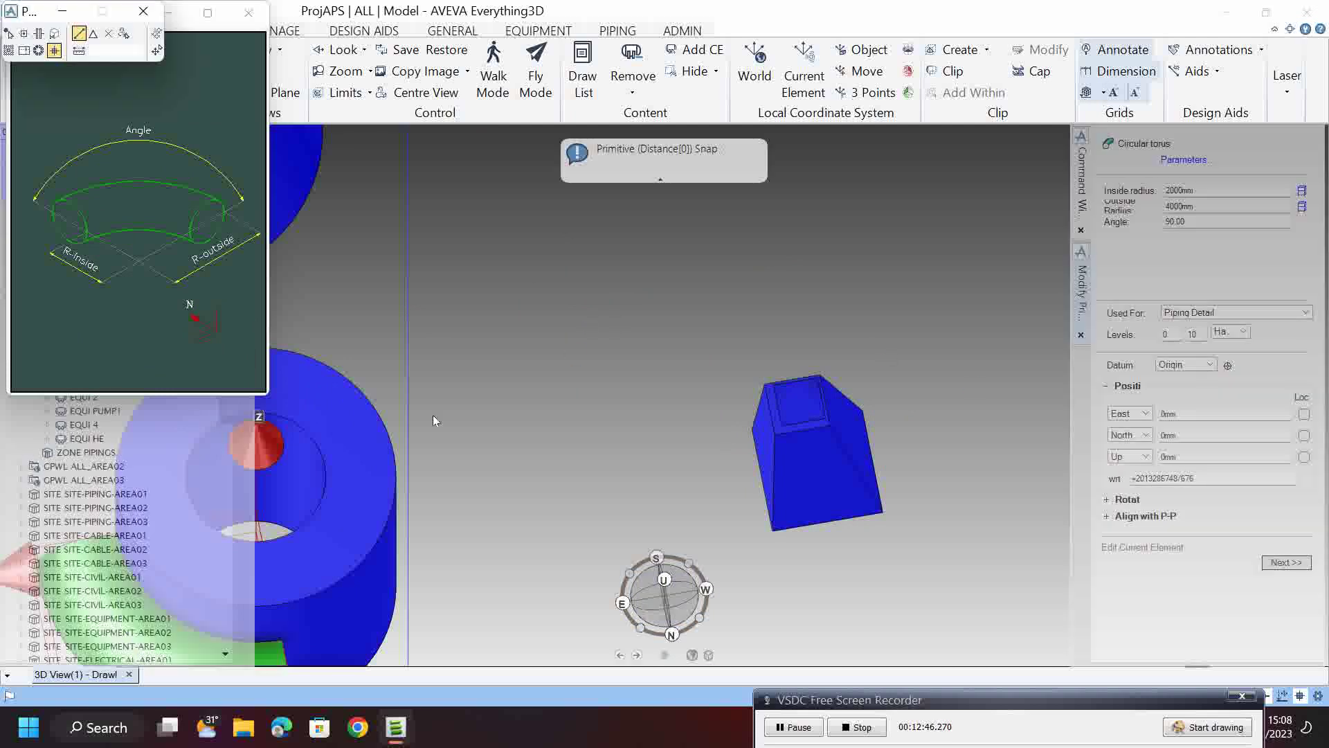
- Position the circular torus at East 20000 mm, clear of the other primitives
{"action": "scroll", "coordinate": [408, 436], "scroll_direction": "down", "scroll_amount": 5}
{"action": "middle_click_drag", "start_coordinate": [339, 547], "coordinate": [565, 464]}
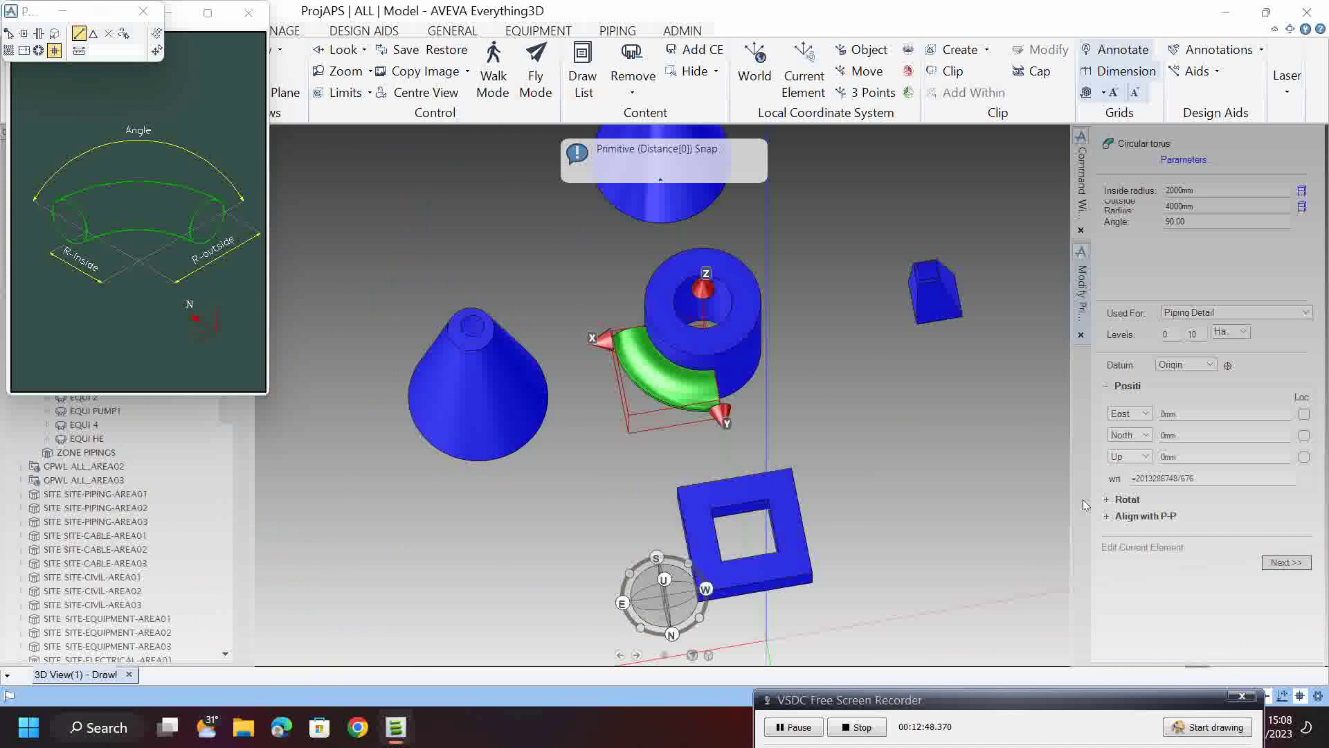
{"action": "left_click", "coordinate": [1188, 416]}
{"action": "type", "text": "20000"}
{"action": "key", "text": "Return"}
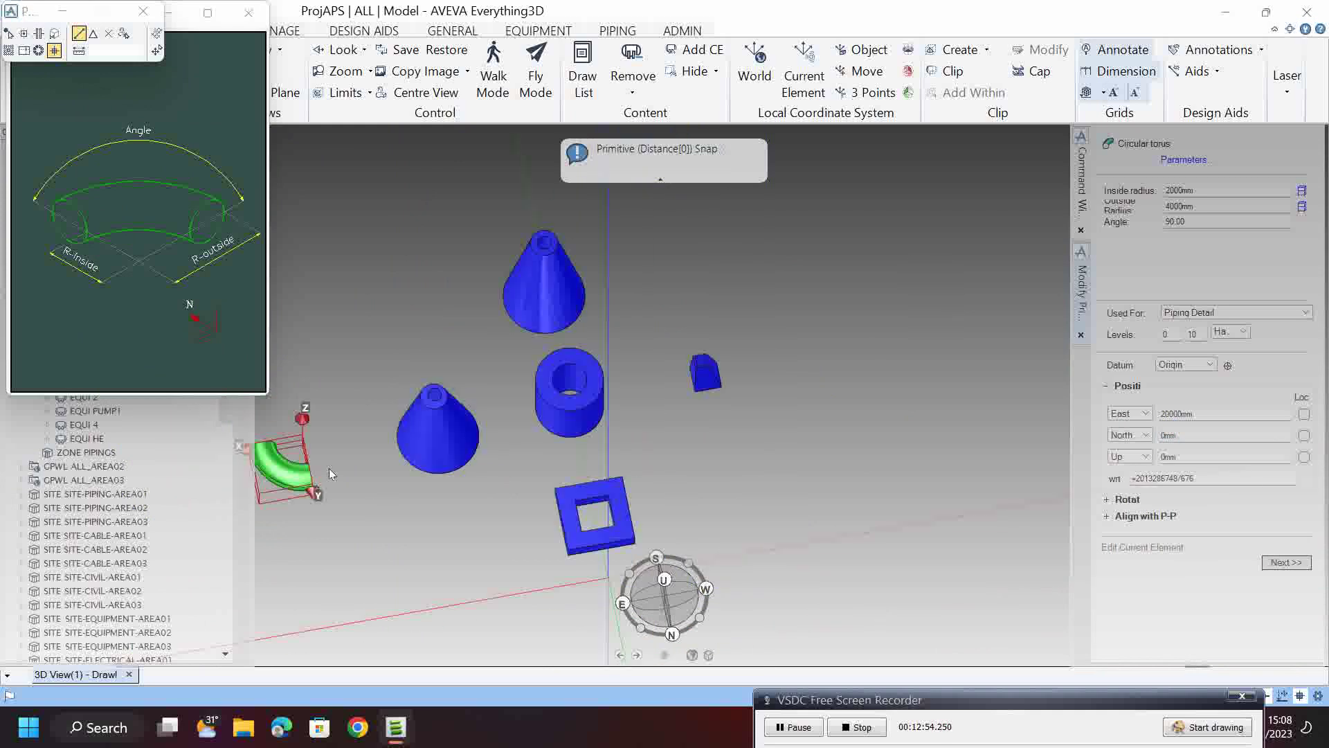
- Modify the circular torus to inside radius 5000 mm, outside radius 7000 mm and a 180-degree angle
{"action": "middle_click_drag", "start_coordinate": [564, 429], "coordinate": [768, 320]}
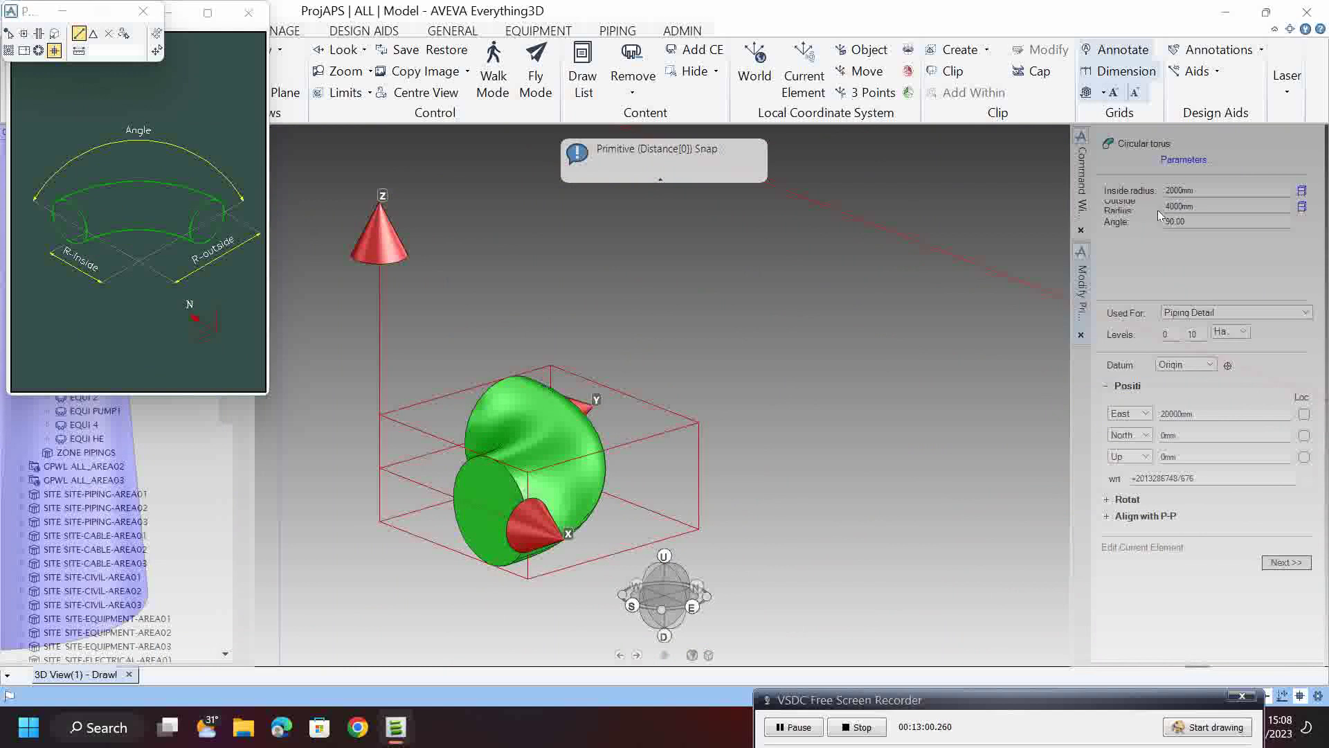
{"action": "left_click", "coordinate": [1168, 191]}
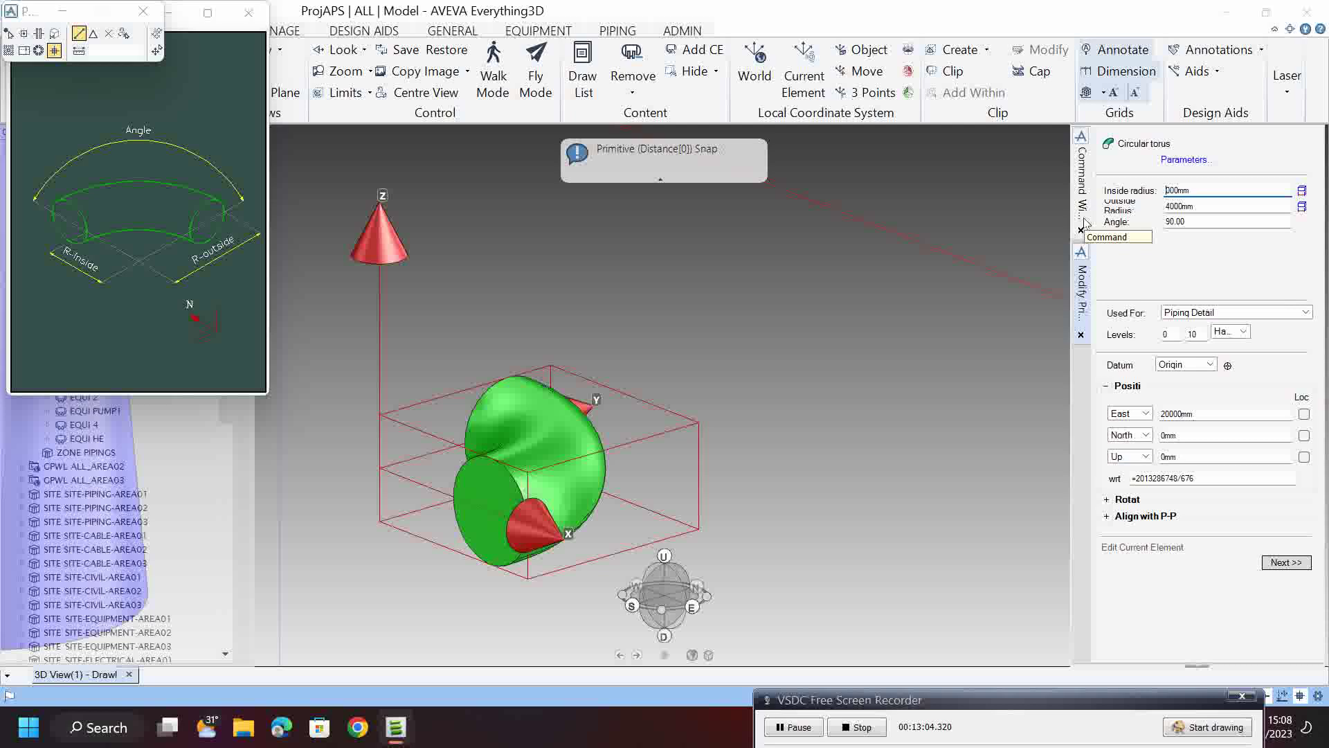
{"action": "key", "text": "Tab"}
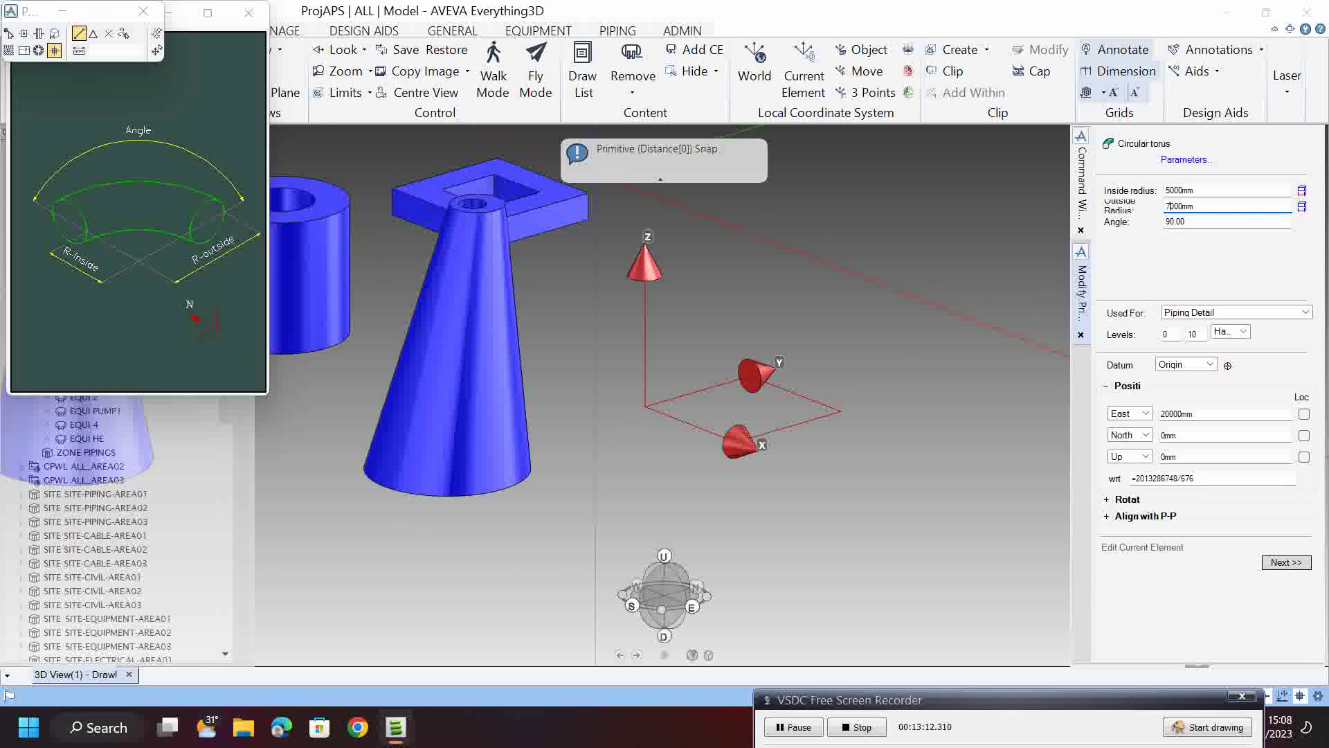
{"action": "key", "text": "Tab"}
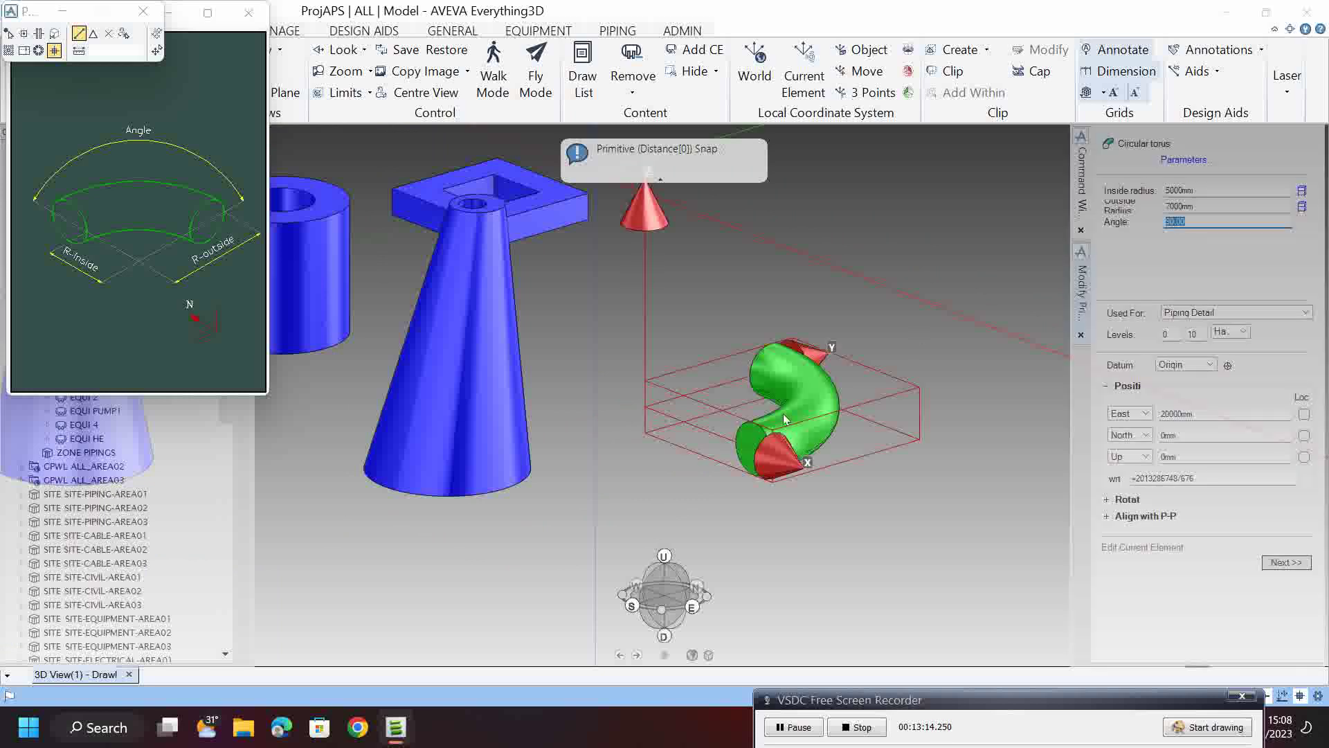
{"action": "left_click_drag", "start_coordinate": [1195, 224], "coordinate": [1066, 237]}
{"action": "type", "text": "180"}
{"action": "key", "text": "Return"}
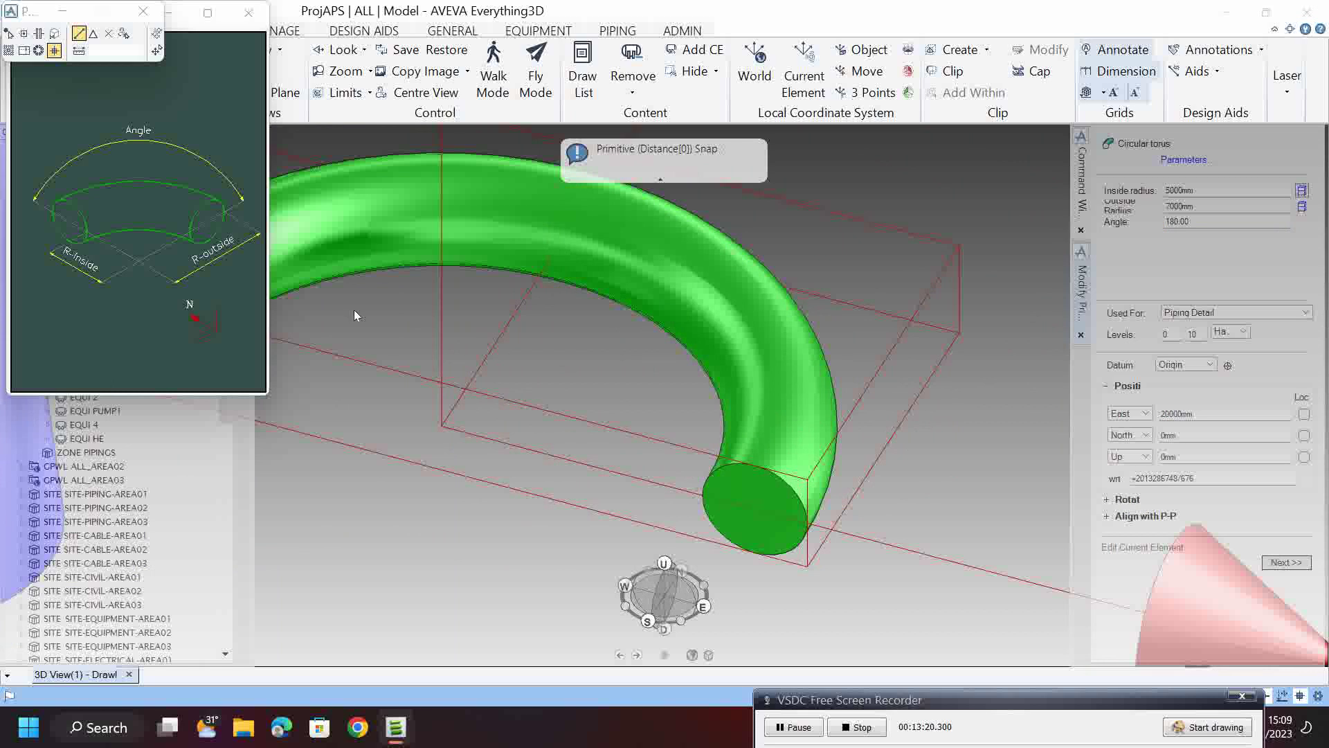
{"action": "scroll", "coordinate": [422, 335], "scroll_direction": "down", "scroll_amount": 5}
{"action": "mouse_move", "coordinate": [625, 375]}
{"action": "middle_mouse_down"}
{"action": "mouse_move", "coordinate": [661, 356]}
{"action": "mouse_move", "coordinate": [555, 400]}
{"action": "mouse_move", "coordinate": [630, 375]}
{"action": "middle_mouse_up"}
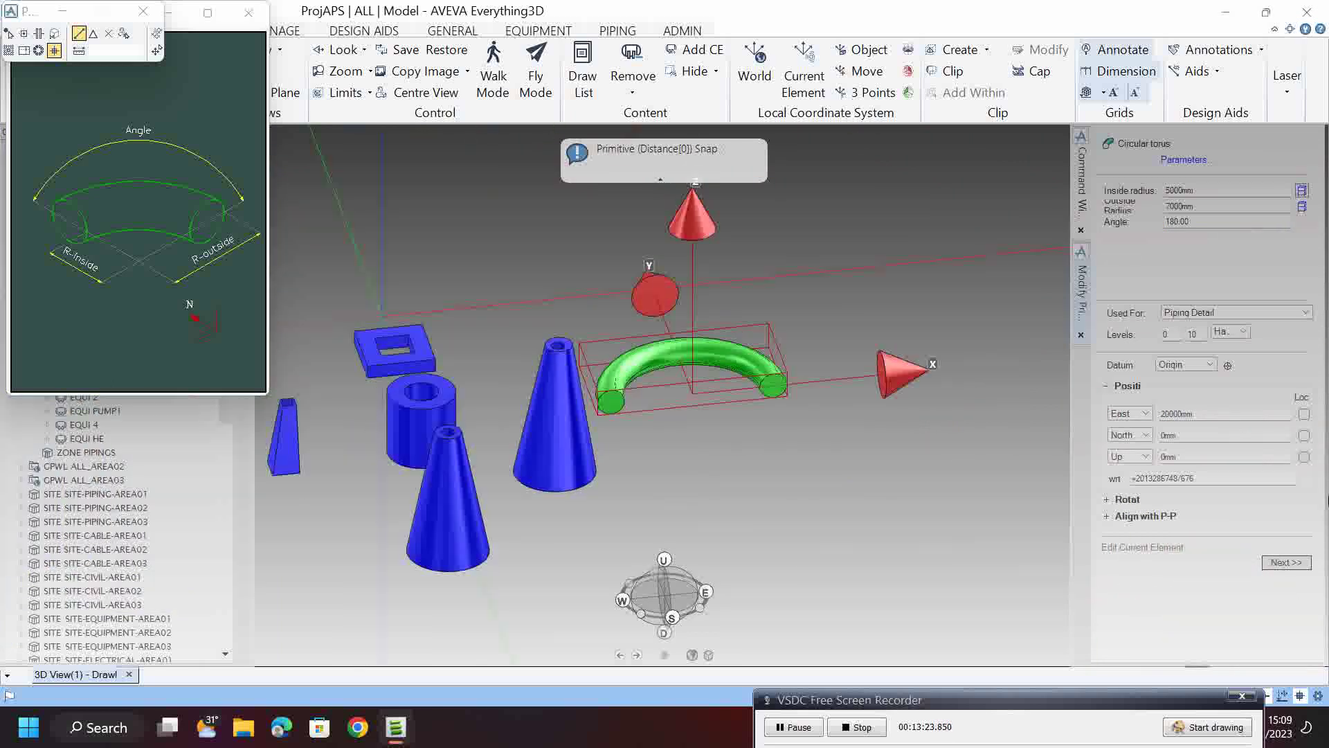
{"action": "left_click", "coordinate": [1286, 563]}
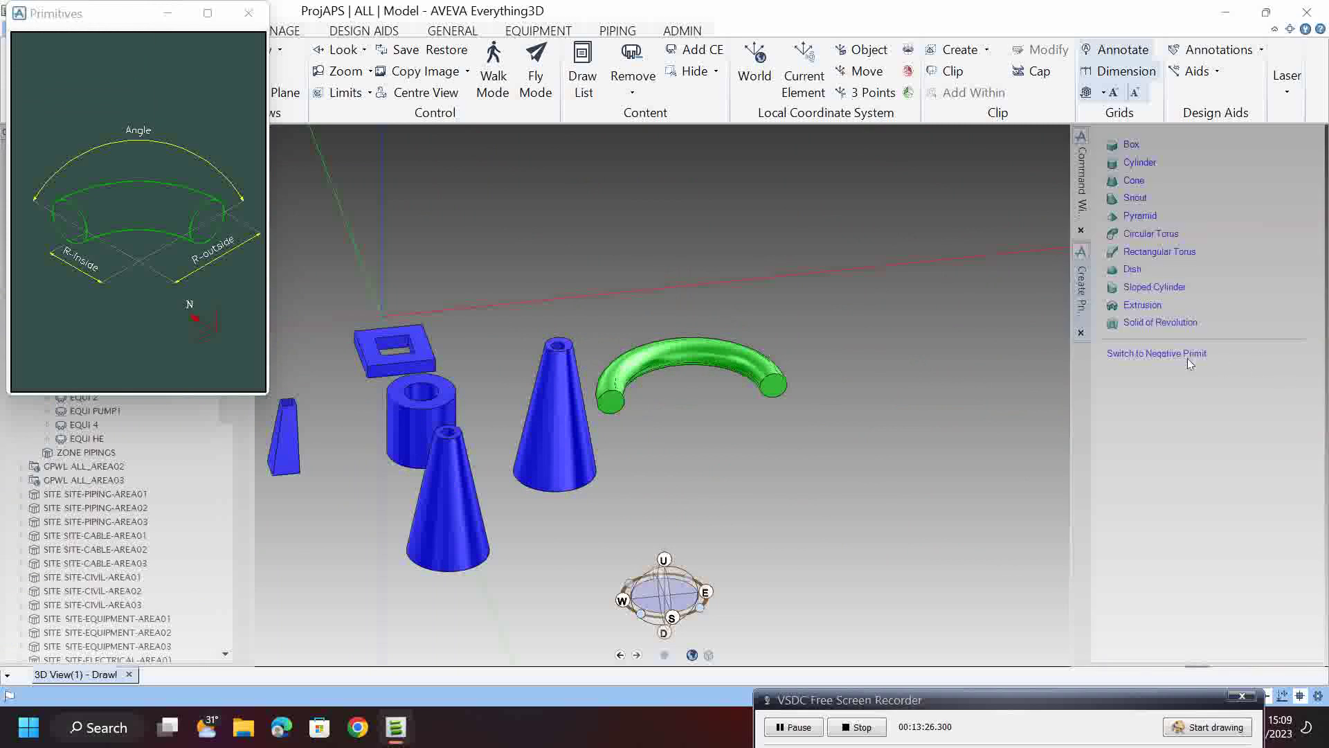
- Create a negative circular torus under the torus with inside radius 2000 mm, outside radius 5000 mm and a 180-degree angle
{"action": "left_click", "coordinate": [1189, 354]}
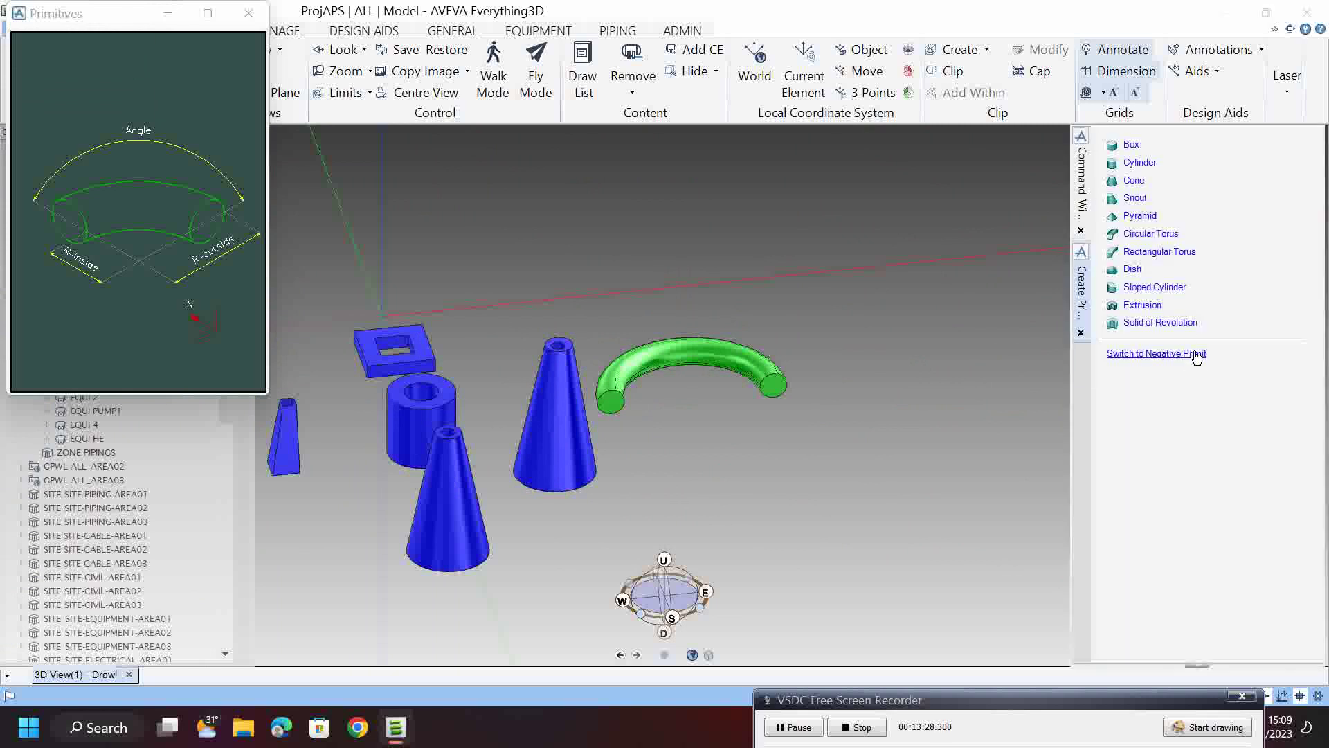
{"action": "left_click", "coordinate": [1155, 234]}
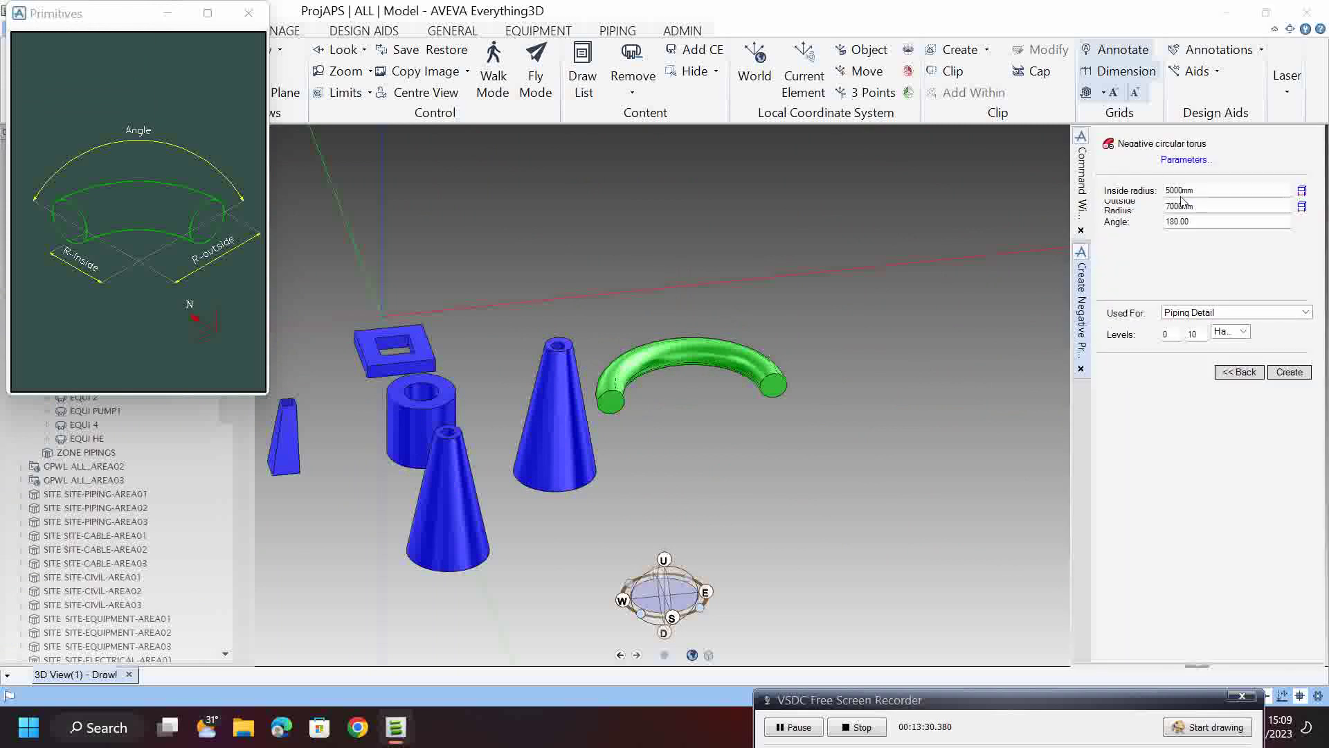
{"action": "left_click", "coordinate": [1172, 194]}
{"action": "left_click", "coordinate": [1170, 206]}
{"action": "key", "text": "BackSpace"}
{"action": "key", "text": "Tab"}
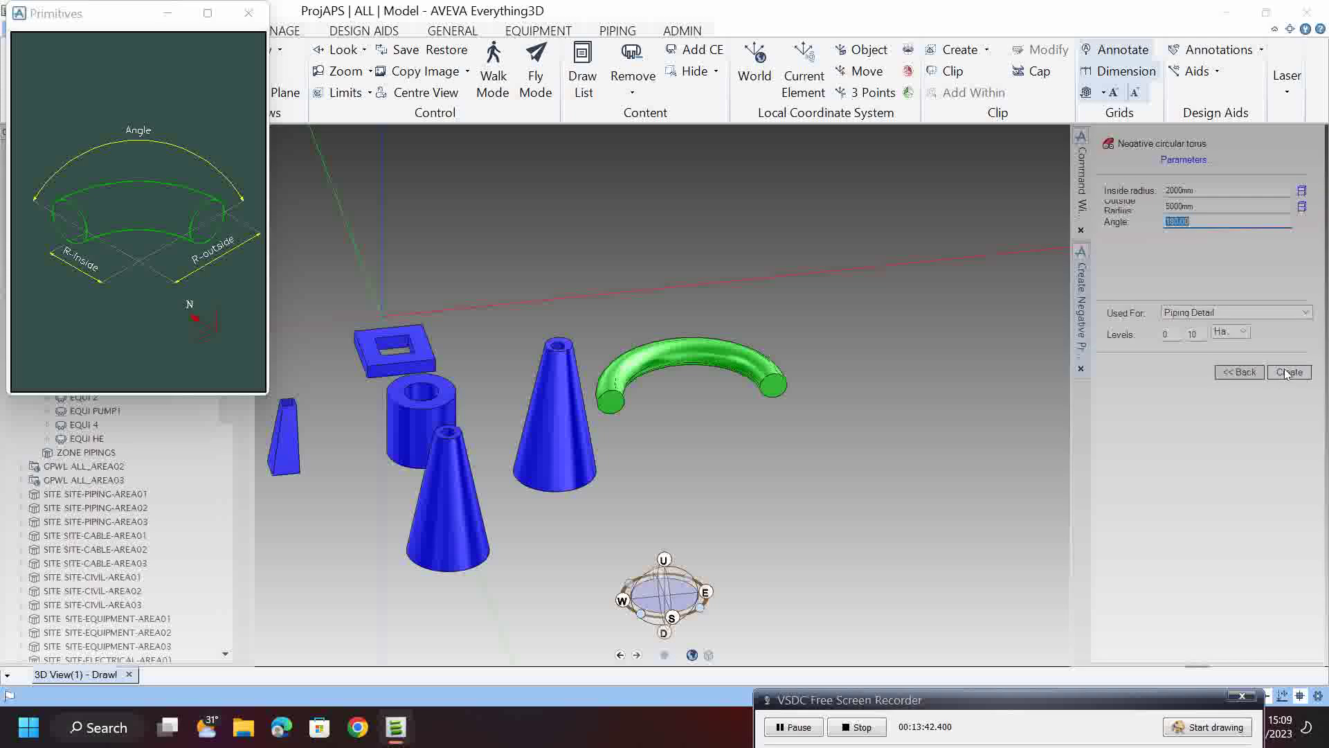
{"action": "left_click", "coordinate": [1286, 374]}
{"action": "middle_click_drag", "start_coordinate": [659, 371], "coordinate": [988, 260]}
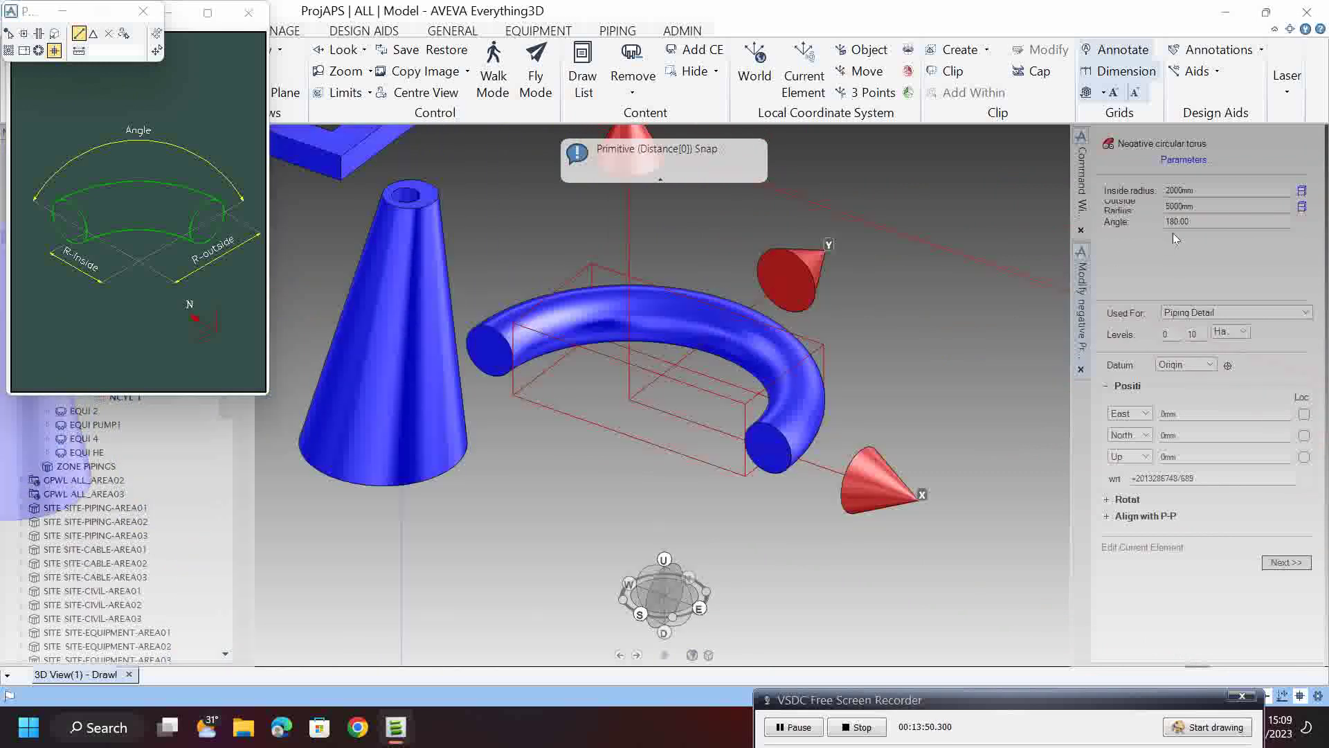
- Set the negative circular torus's outside radius to 6000 mm
{"action": "left_click", "coordinate": [1175, 208]}
{"action": "type", "text": "6"}
{"action": "key", "text": "Tab"}
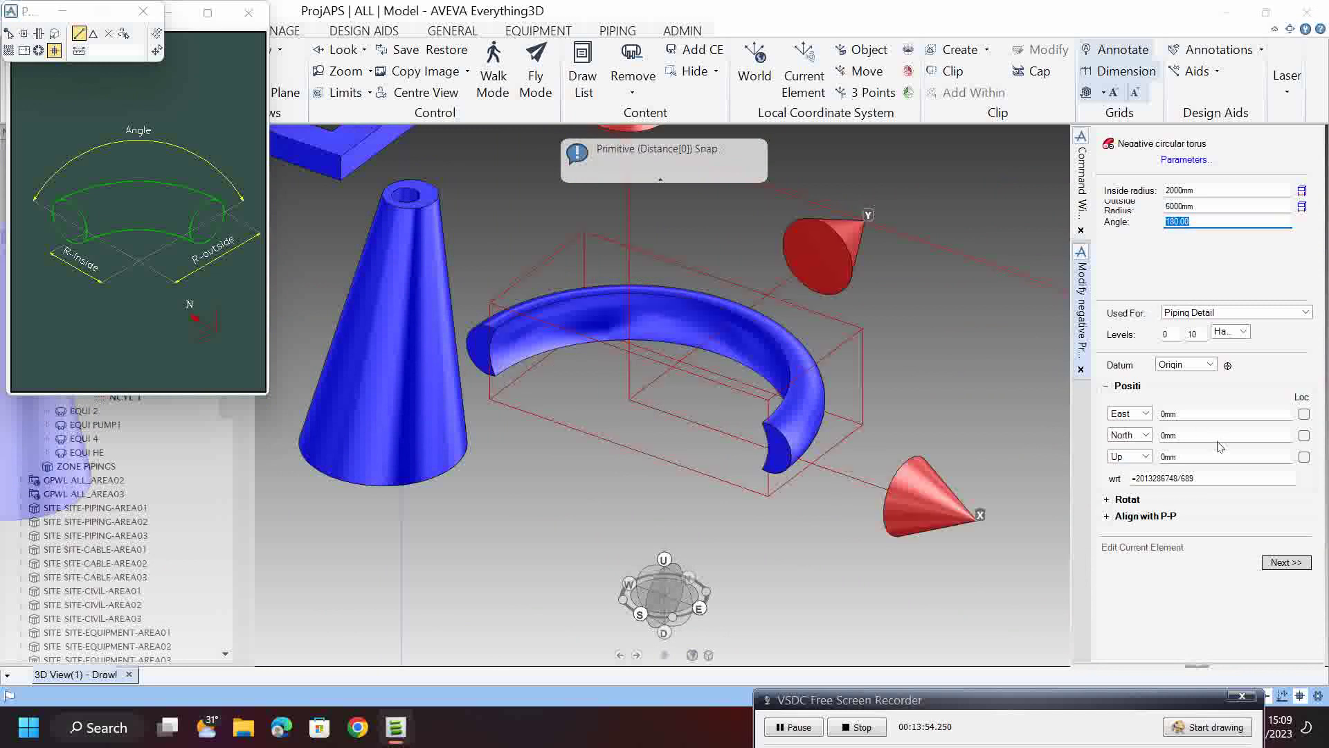
- Set the negative circular torus's inside radius to 3000 mm
{"action": "middle_click_drag", "start_coordinate": [669, 360], "coordinate": [1067, 231]}
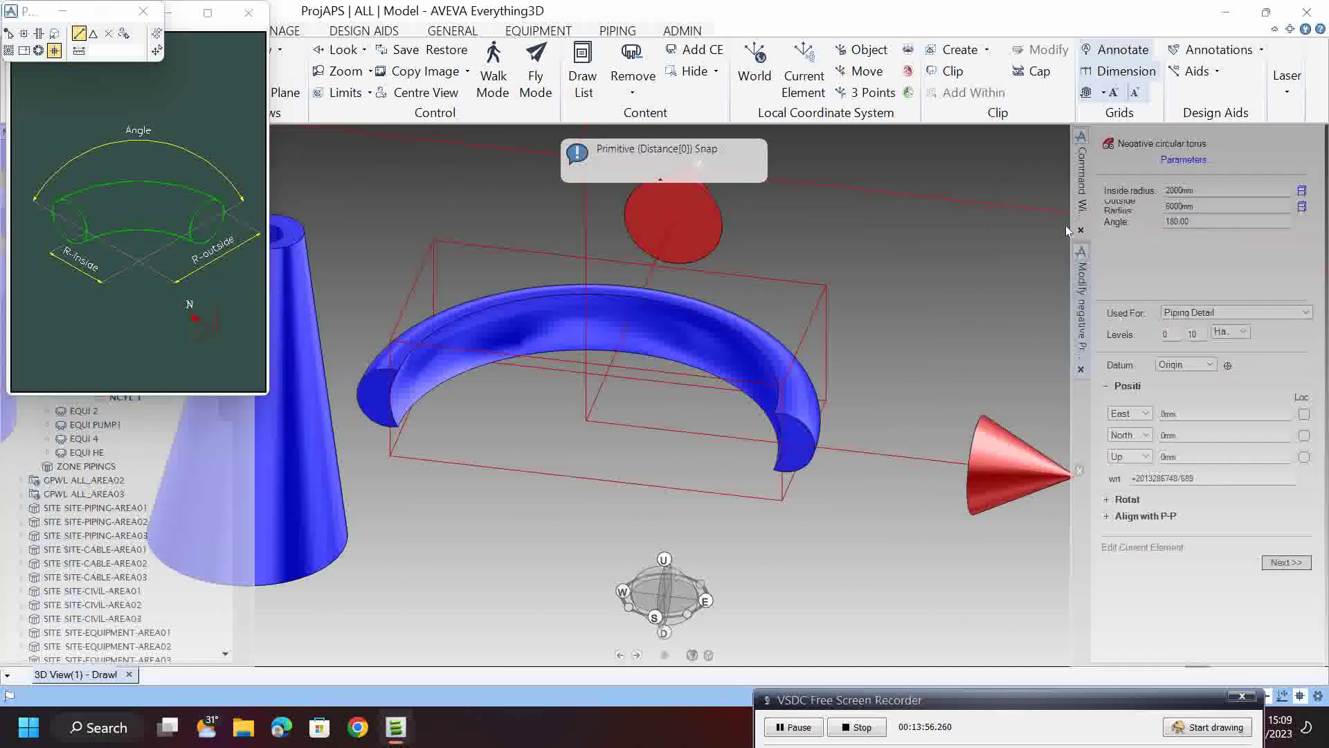
{"action": "left_click", "coordinate": [1168, 189]}
{"action": "type", "text": "3"}
{"action": "key", "text": "Tab"}
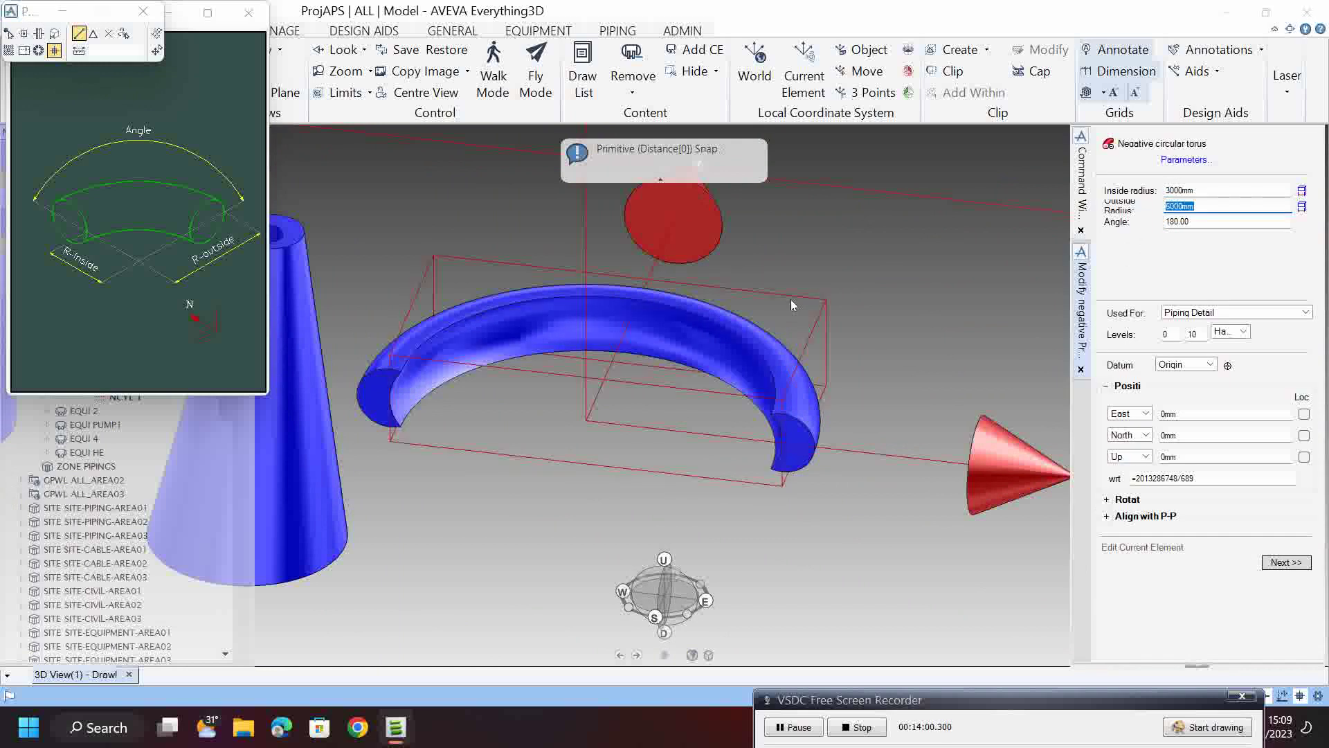
- Set the negative circular torus's inside radius to 4000 mm and finish modifying it
{"action": "left_click", "coordinate": [1173, 190]}
{"action": "type", "text": "4"}
{"action": "key", "text": "Tab"}
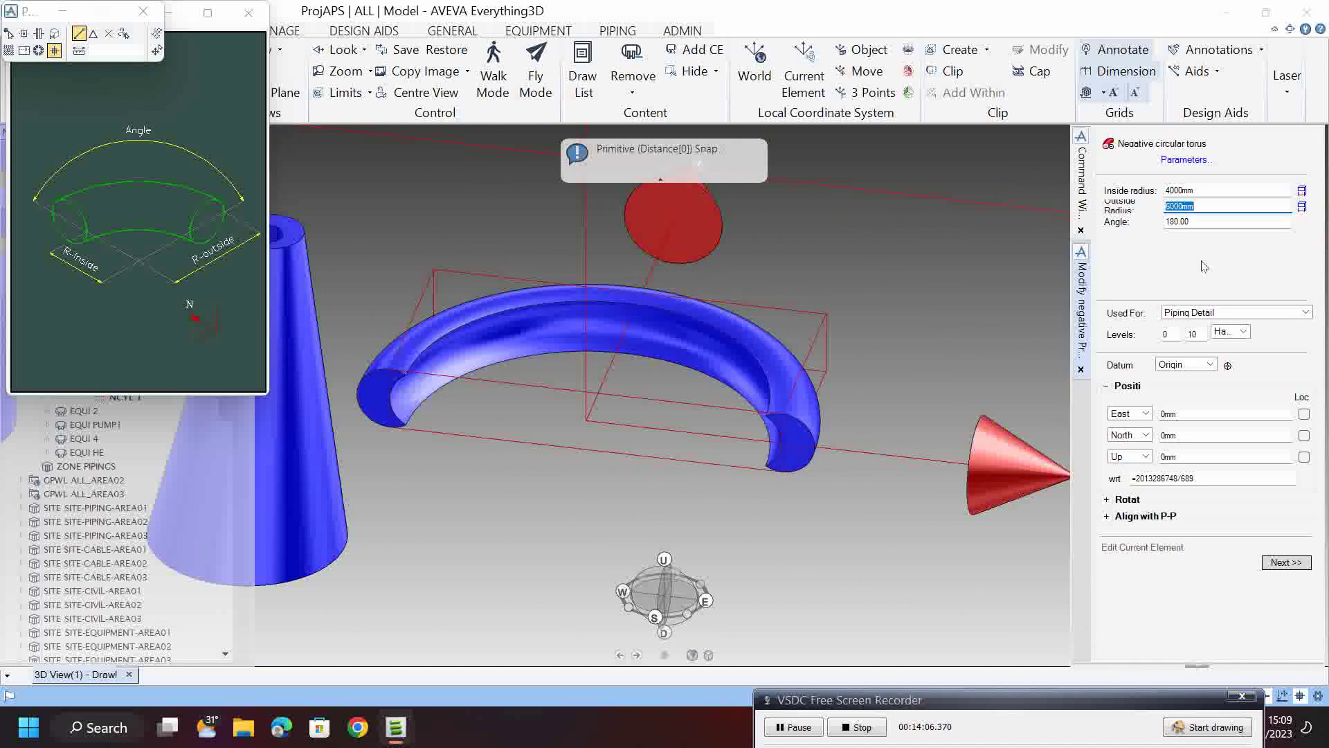
{"action": "middle_click_drag", "start_coordinate": [551, 357], "coordinate": [575, 373]}
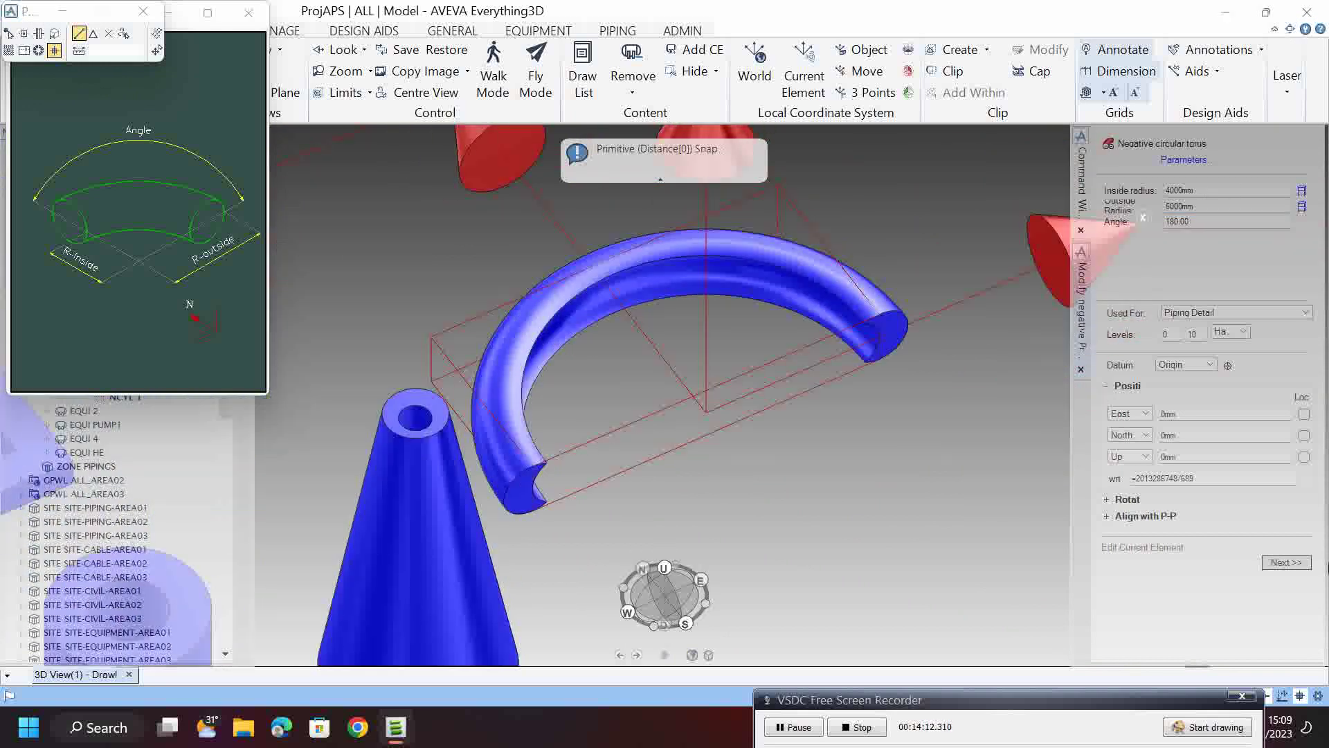
{"action": "left_click", "coordinate": [1285, 562]}
{"action": "middle_click_drag", "start_coordinate": [857, 294], "coordinate": [863, 293]}
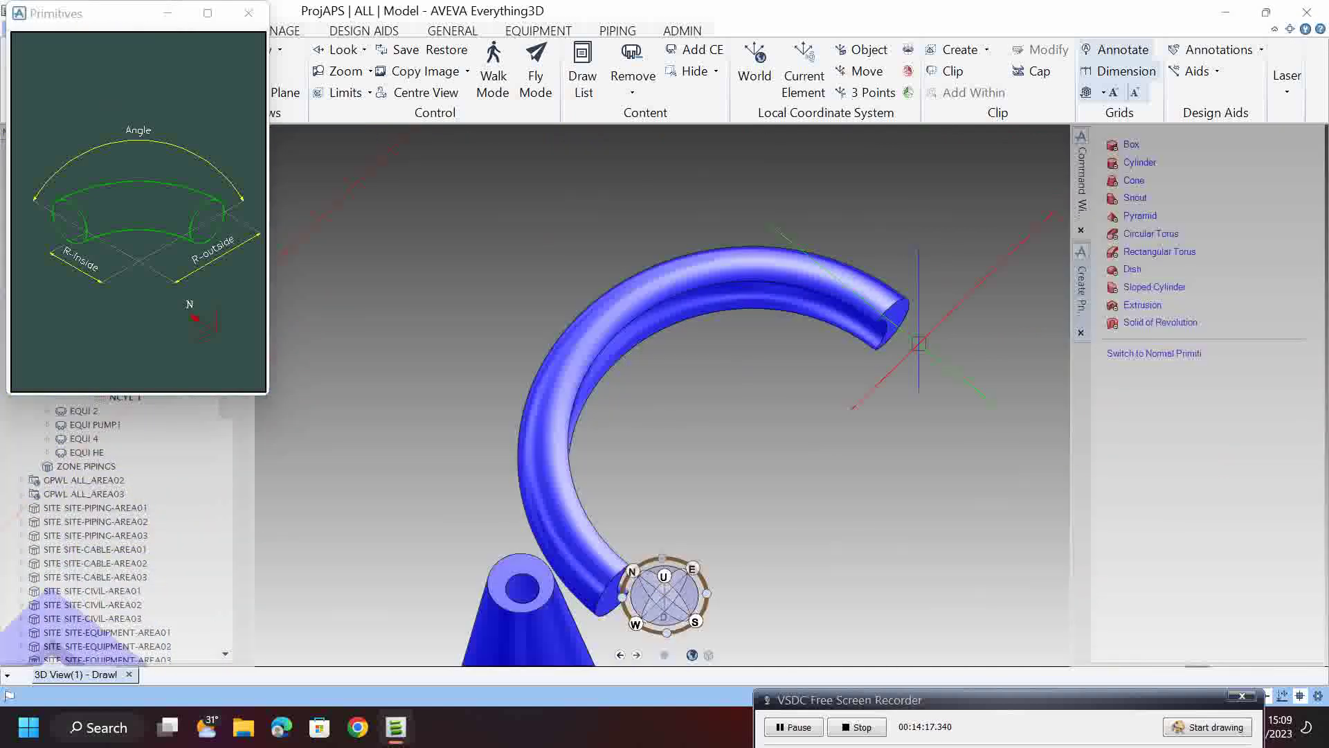
{"action": "left_click", "coordinate": [234, 13]}
{"action": "key", "text": "ctrl+s"}
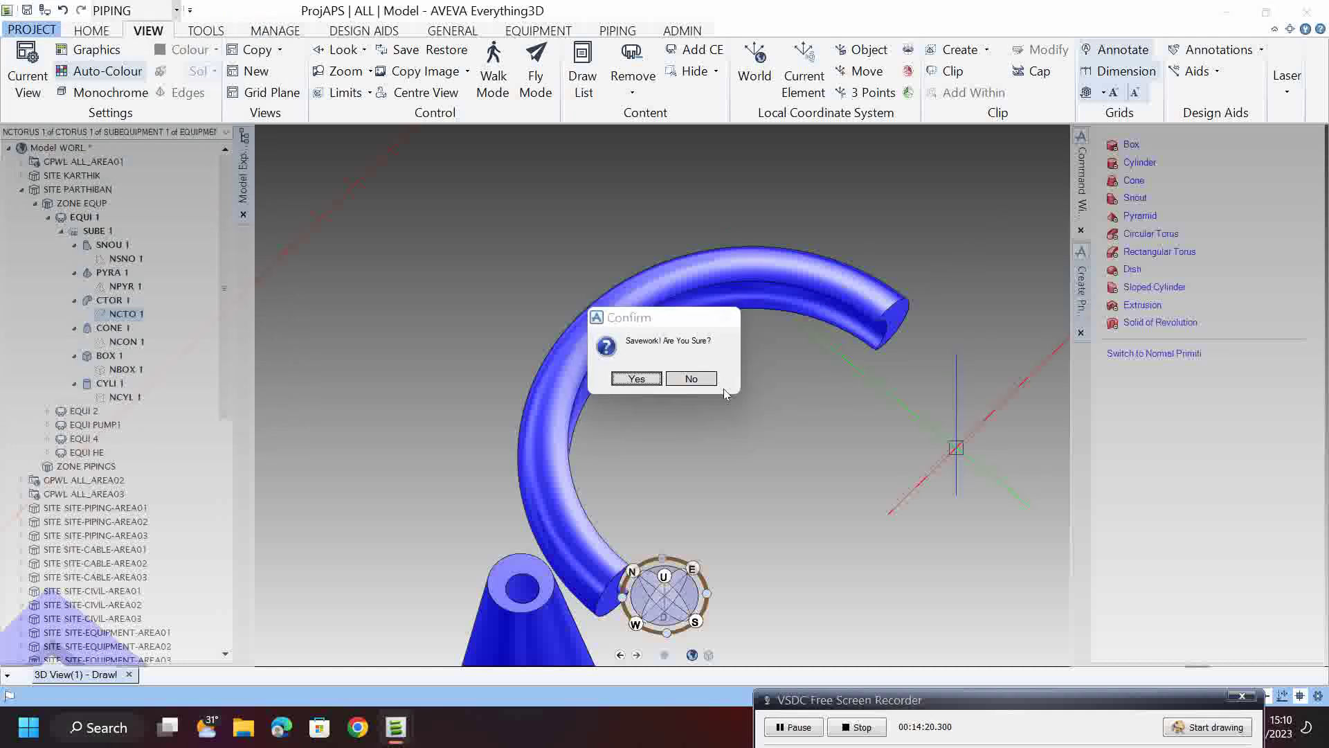
{"action": "left_click", "coordinate": [692, 379]}
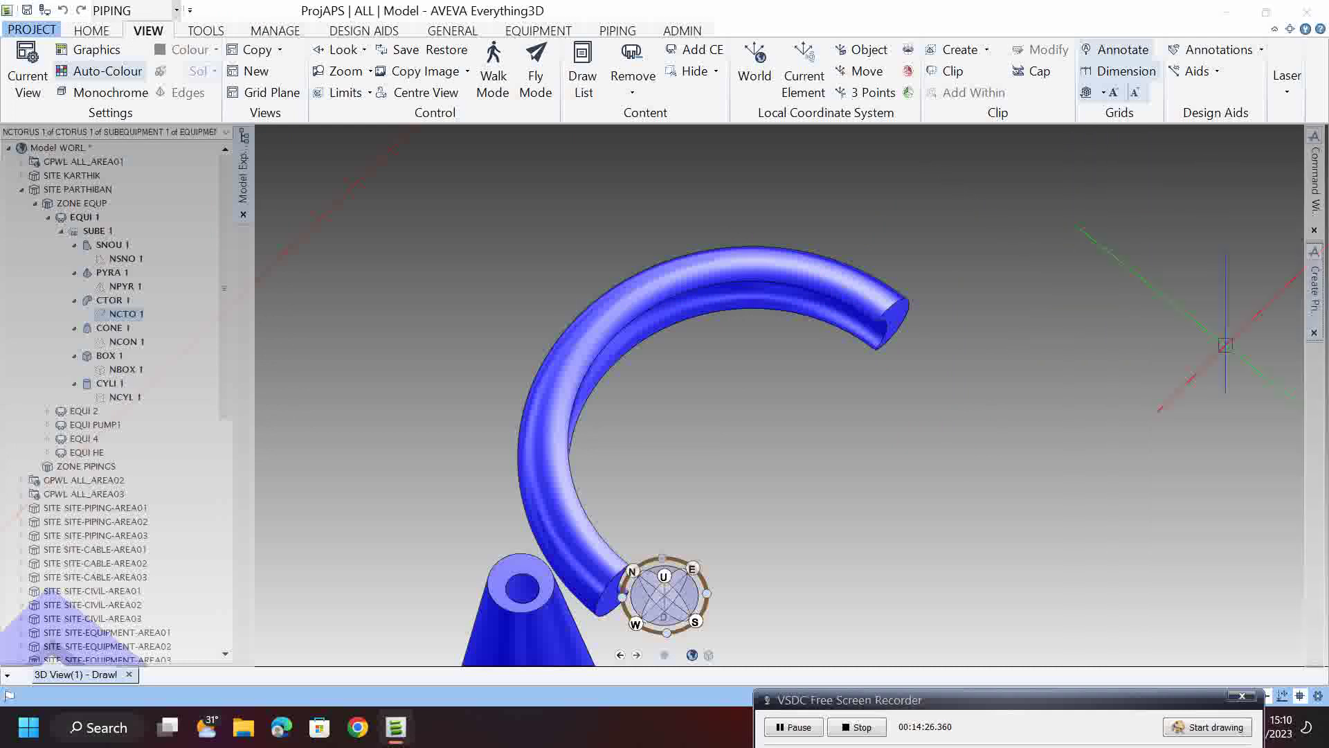
- Switch to normal primitives and start a rectangular torus with its parameter diagram displayed
{"action": "mouse_move", "coordinate": [1314, 273]}
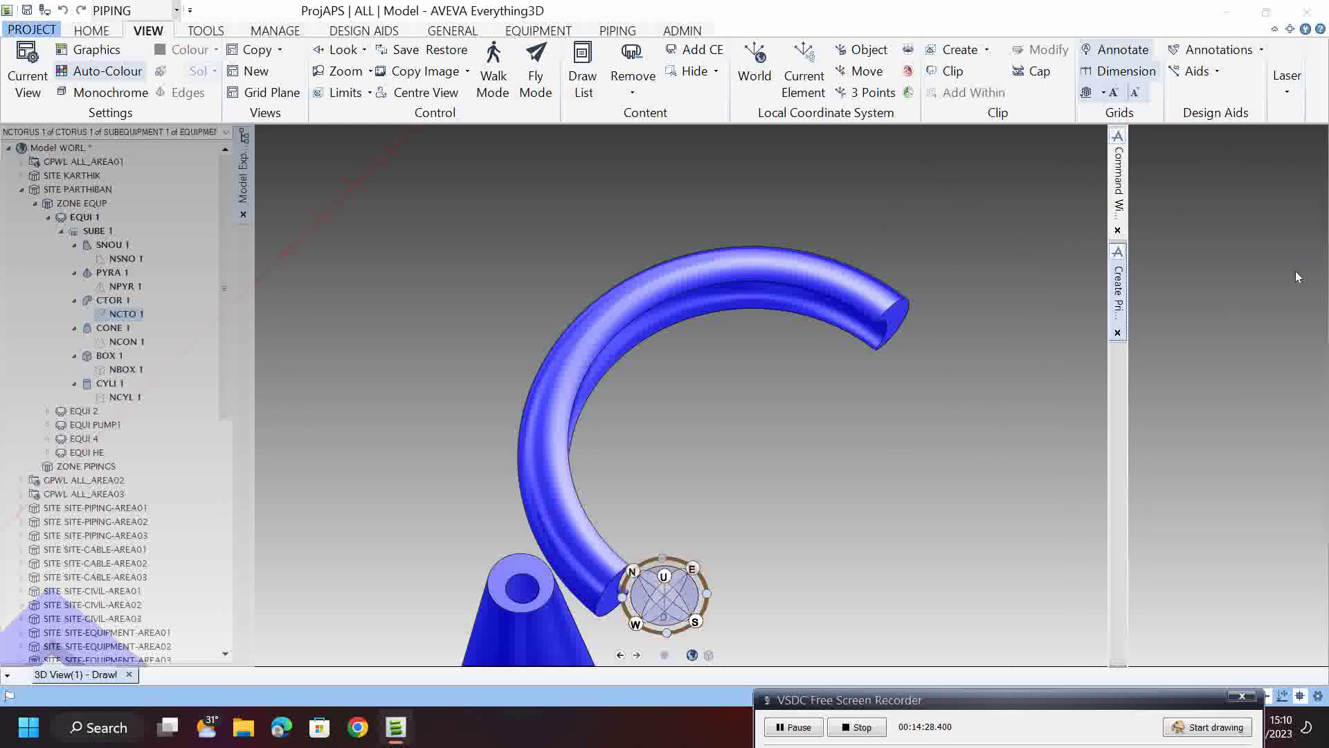
{"action": "left_click", "coordinate": [1154, 354]}
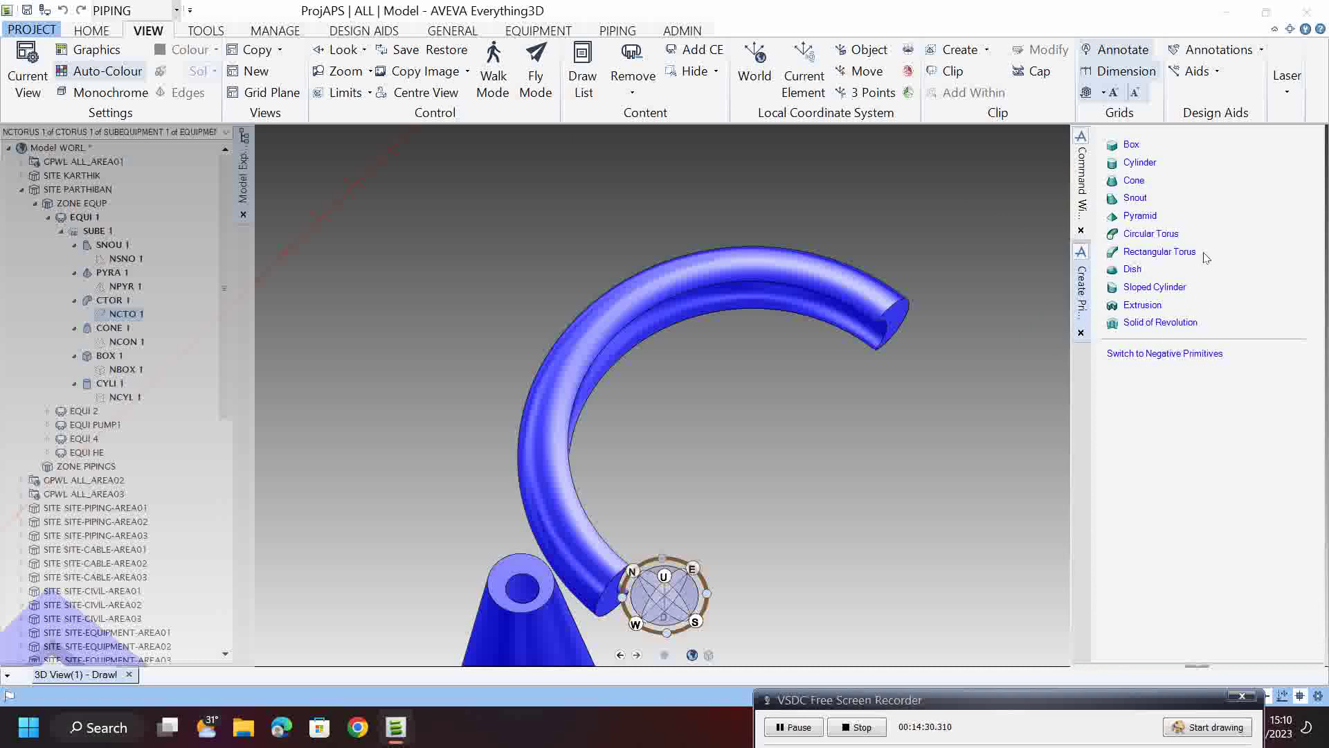
{"action": "left_click", "coordinate": [1197, 253]}
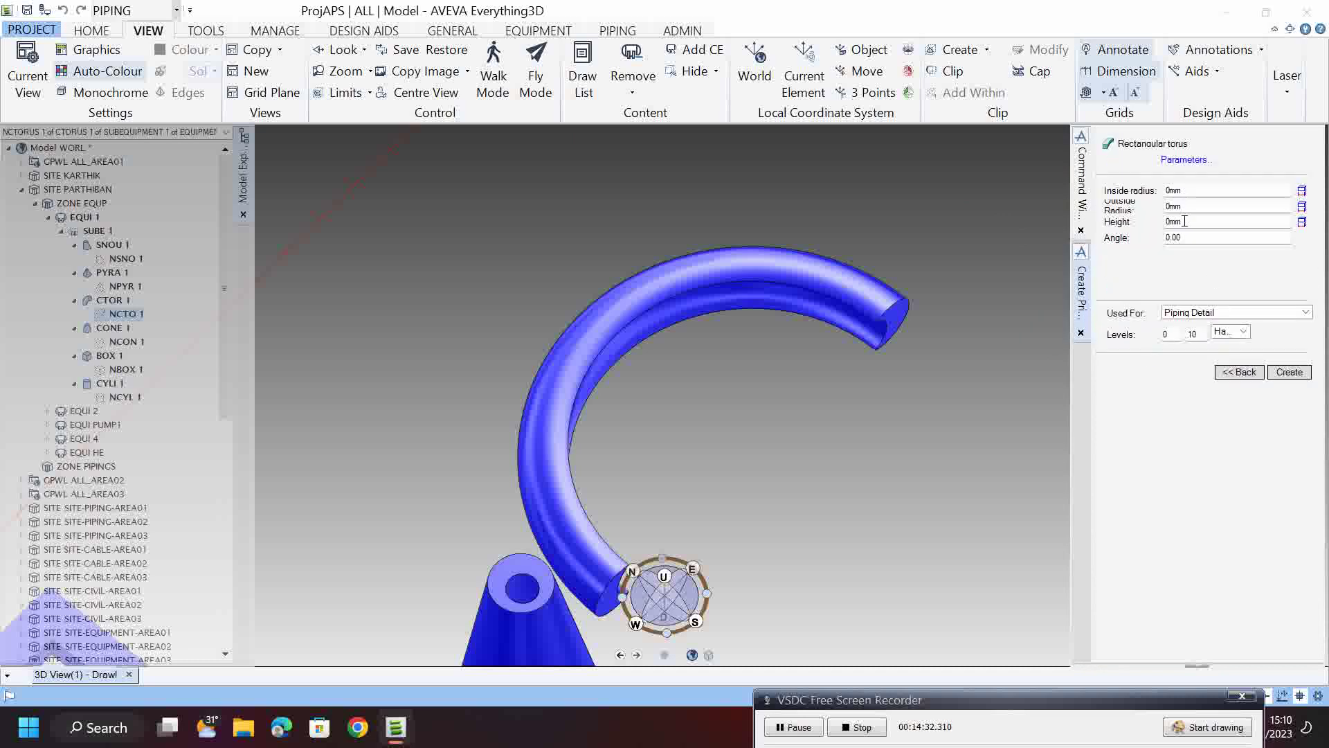
{"action": "left_click", "coordinate": [1184, 160]}
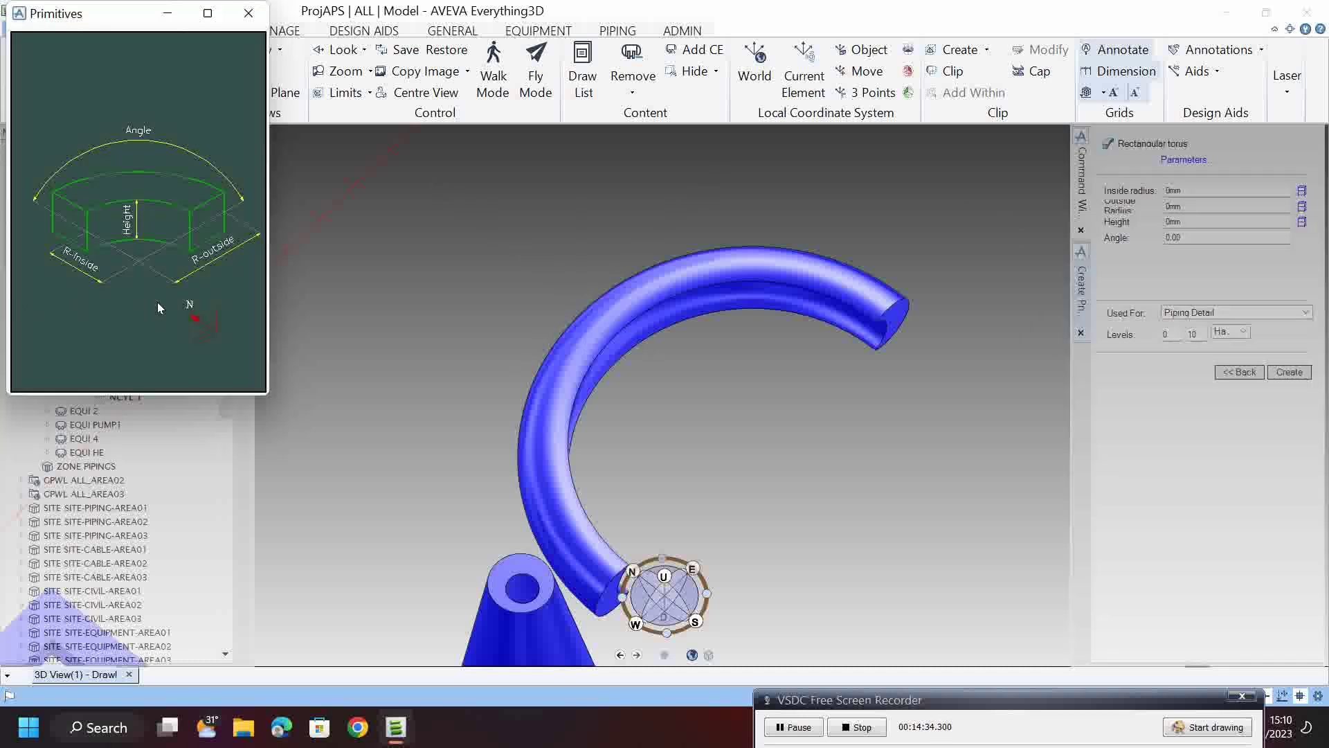
- Create the rectangular torus with inside radius 5000 mm, outside radius 10000 mm, height 1000 mm and a 90-degree angle
{"action": "left_click", "coordinate": [1205, 188]}
{"action": "type", "text": "5000"}
{"action": "key", "text": "Tab"}
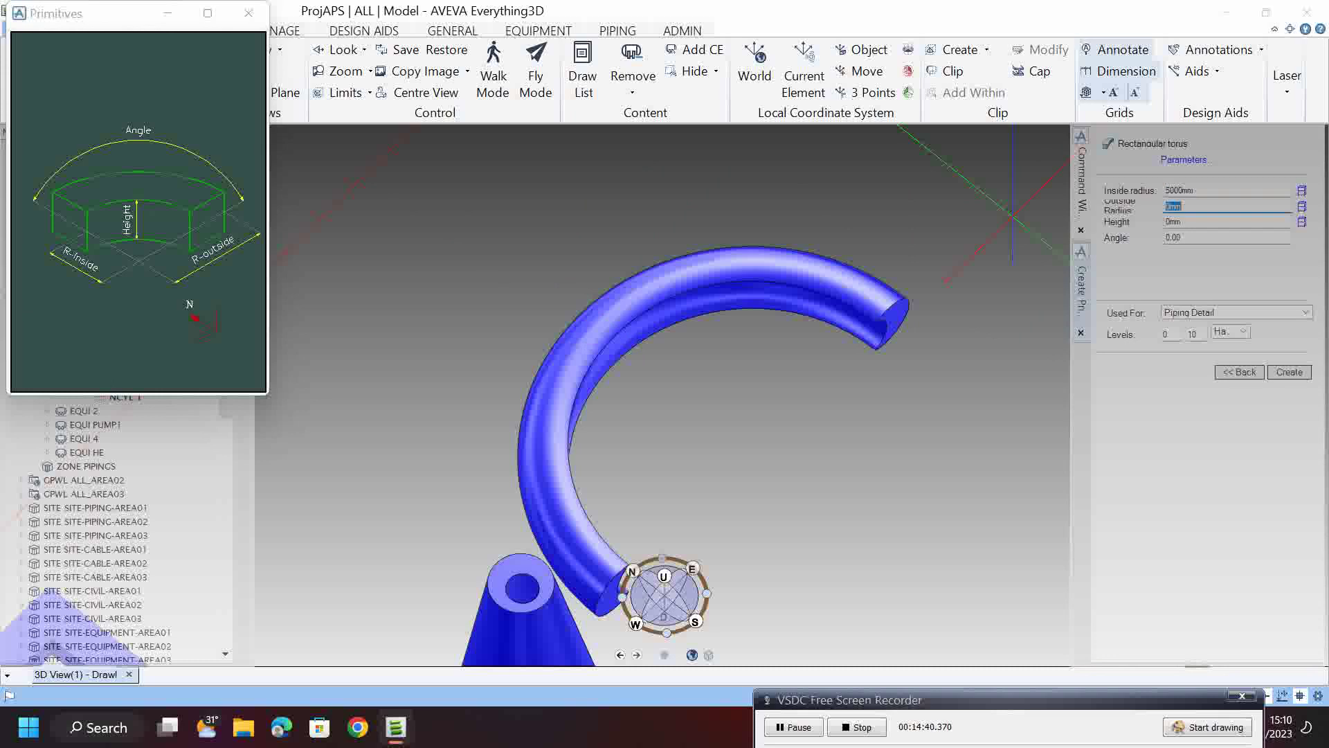
{"action": "type", "text": "10000"}
{"action": "key", "text": "Tab"}
{"action": "type", "text": "1000"}
{"action": "key", "text": "Tab"}
{"action": "type", "text": "90"}
{"action": "key", "text": "Tab"}
{"action": "left_click", "coordinate": [1308, 373]}
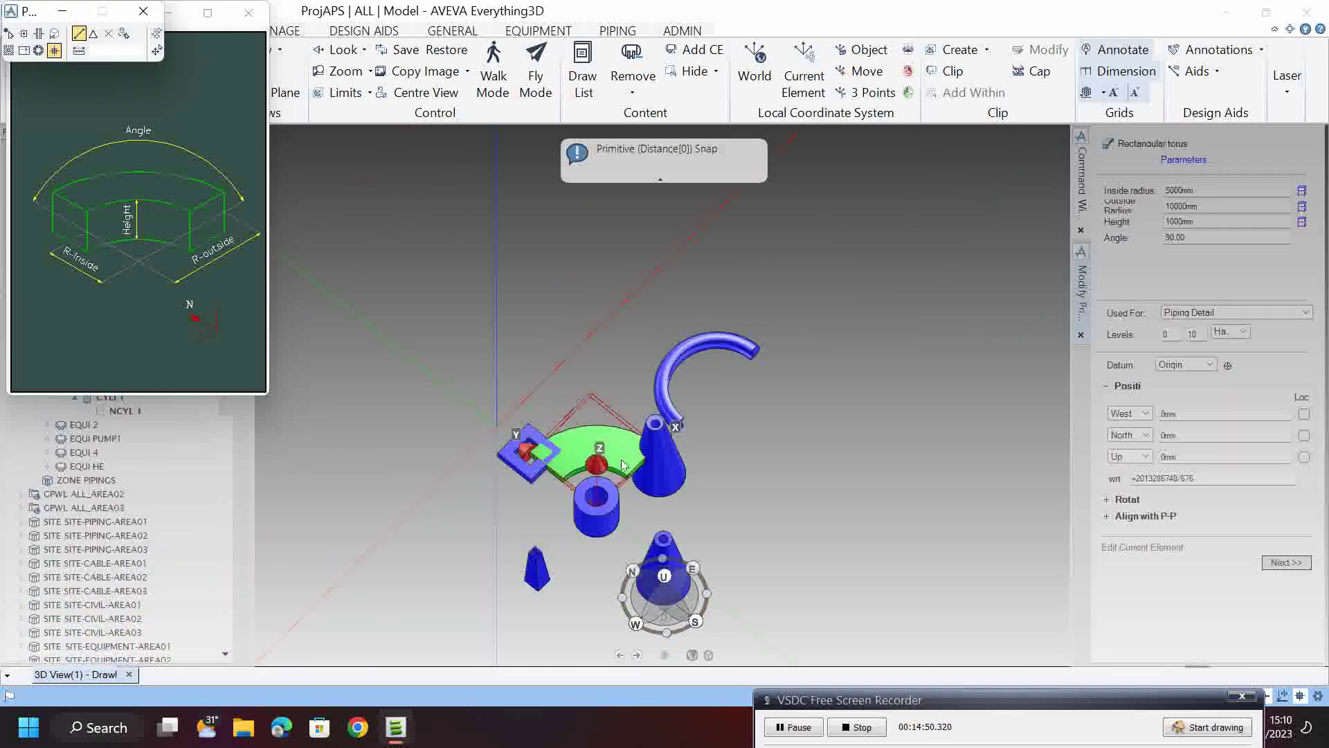
- Position the rectangular torus at Up 5000 mm and finish modifying it
{"action": "scroll", "coordinate": [598, 443], "scroll_direction": "up", "scroll_amount": 3}
{"action": "middle_click_drag", "start_coordinate": [501, 443], "coordinate": [602, 436]}
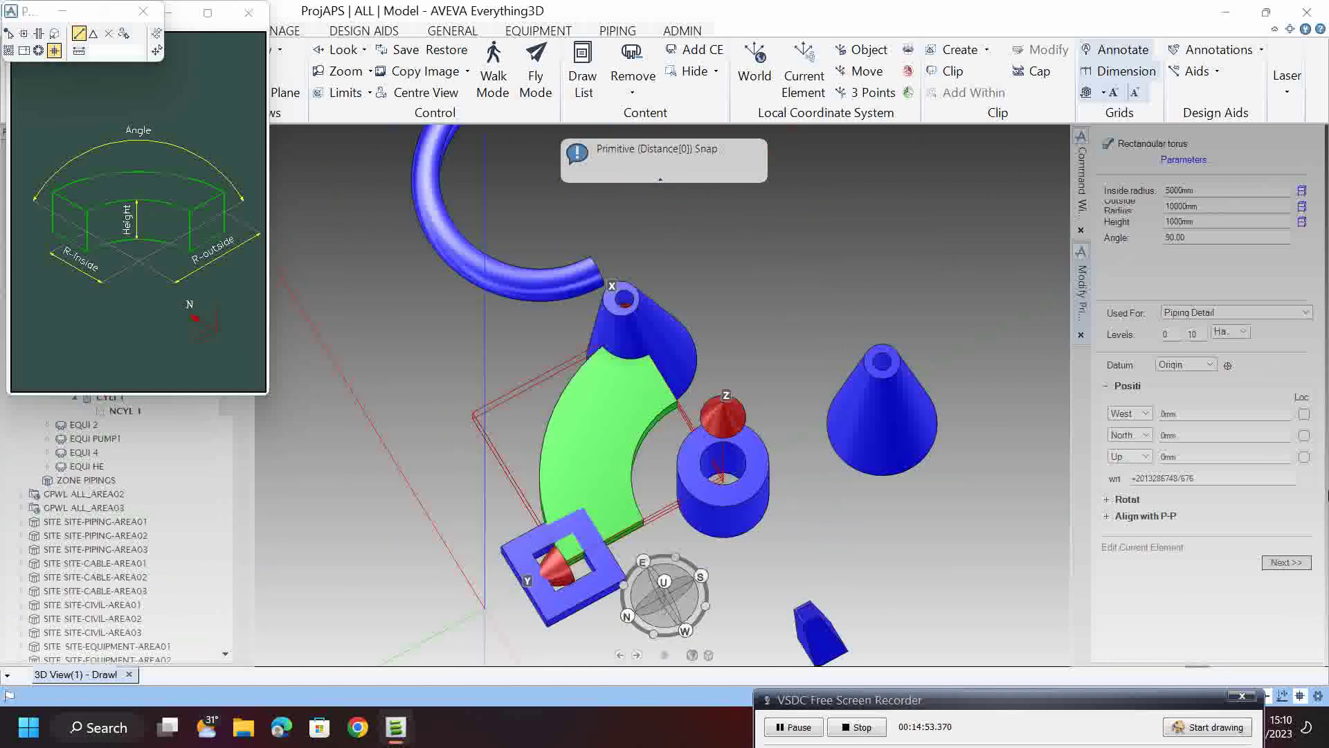
{"action": "left_click", "coordinate": [1188, 457]}
{"action": "type", "text": "5000"}
{"action": "key", "text": "Return"}
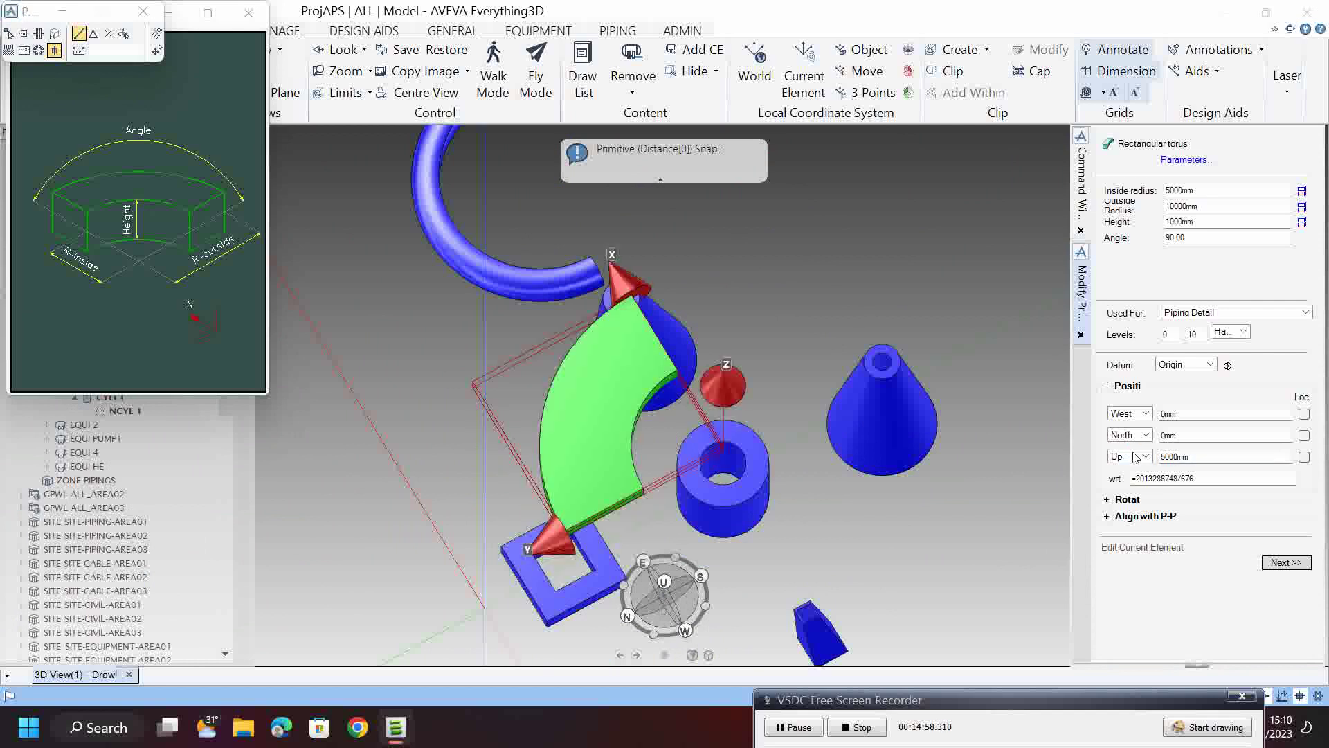
{"action": "middle_click_drag", "start_coordinate": [575, 437], "coordinate": [552, 348]}
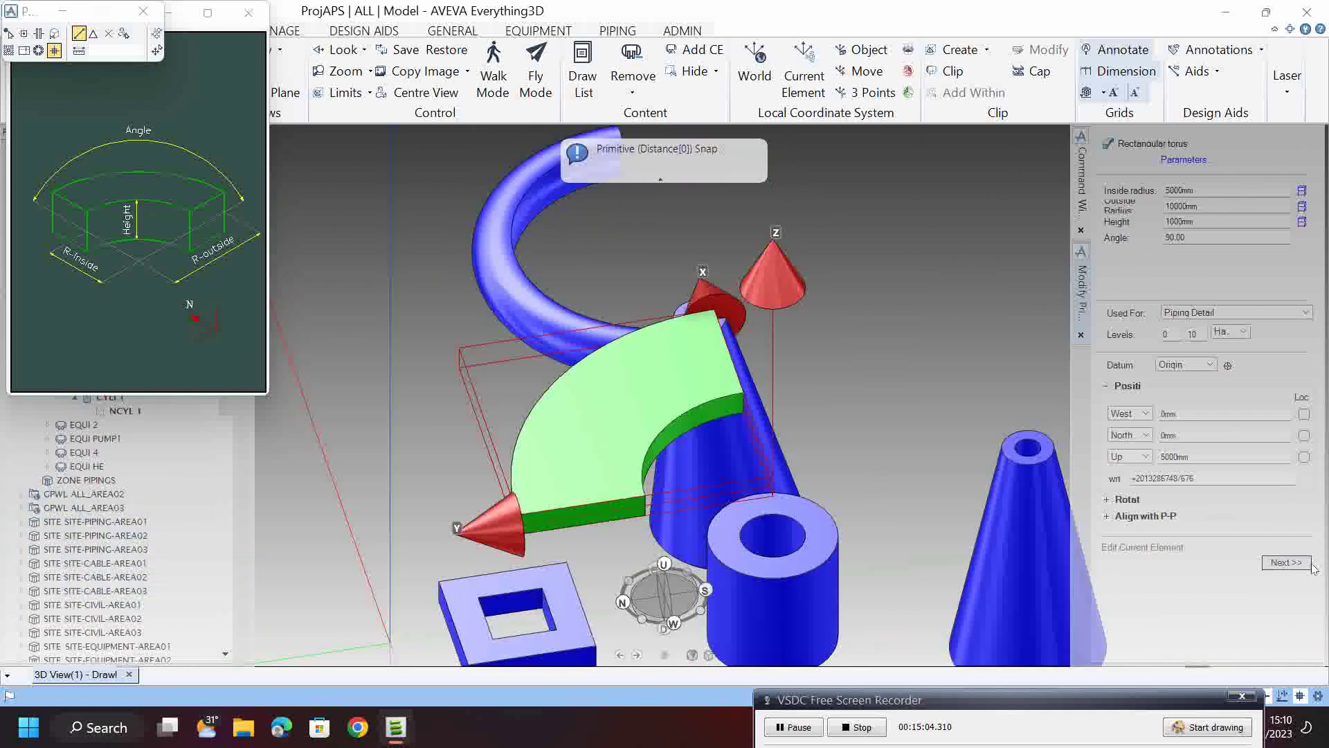
{"action": "left_click", "coordinate": [1278, 562]}
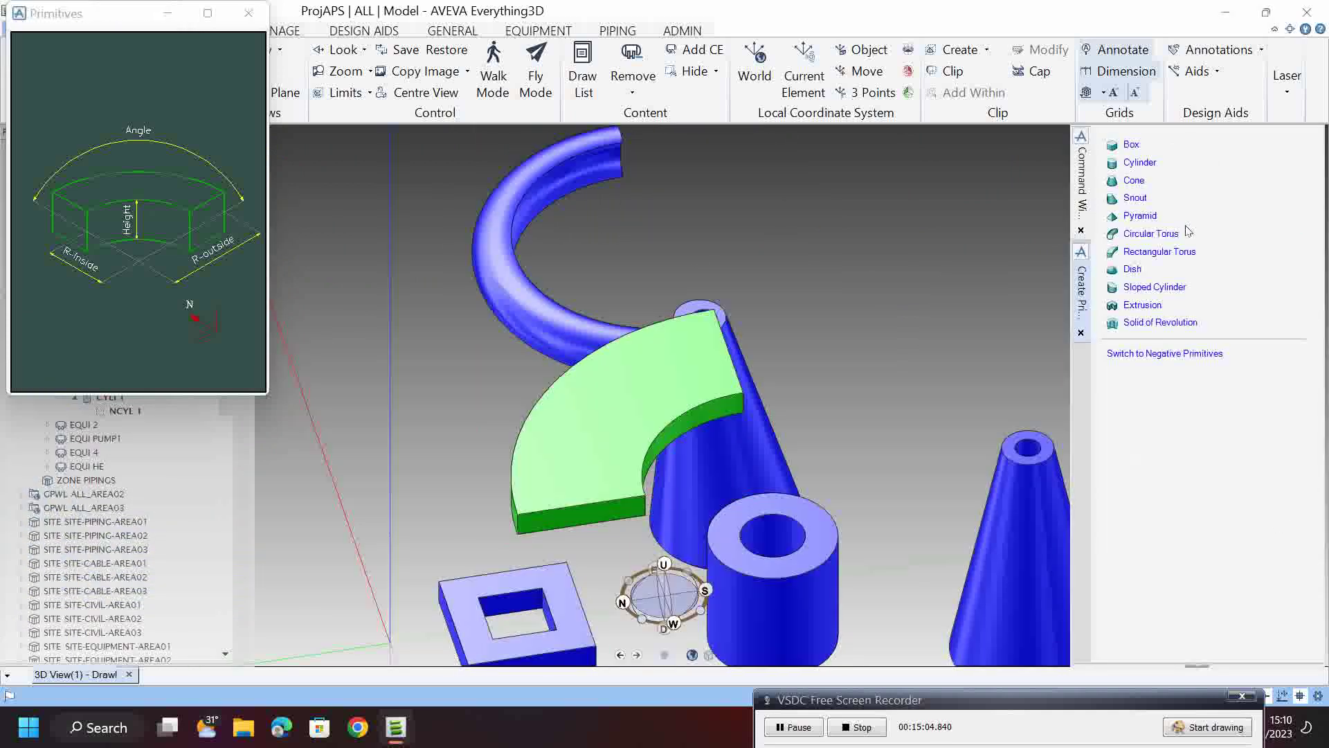
{"action": "left_click", "coordinate": [1153, 291]}
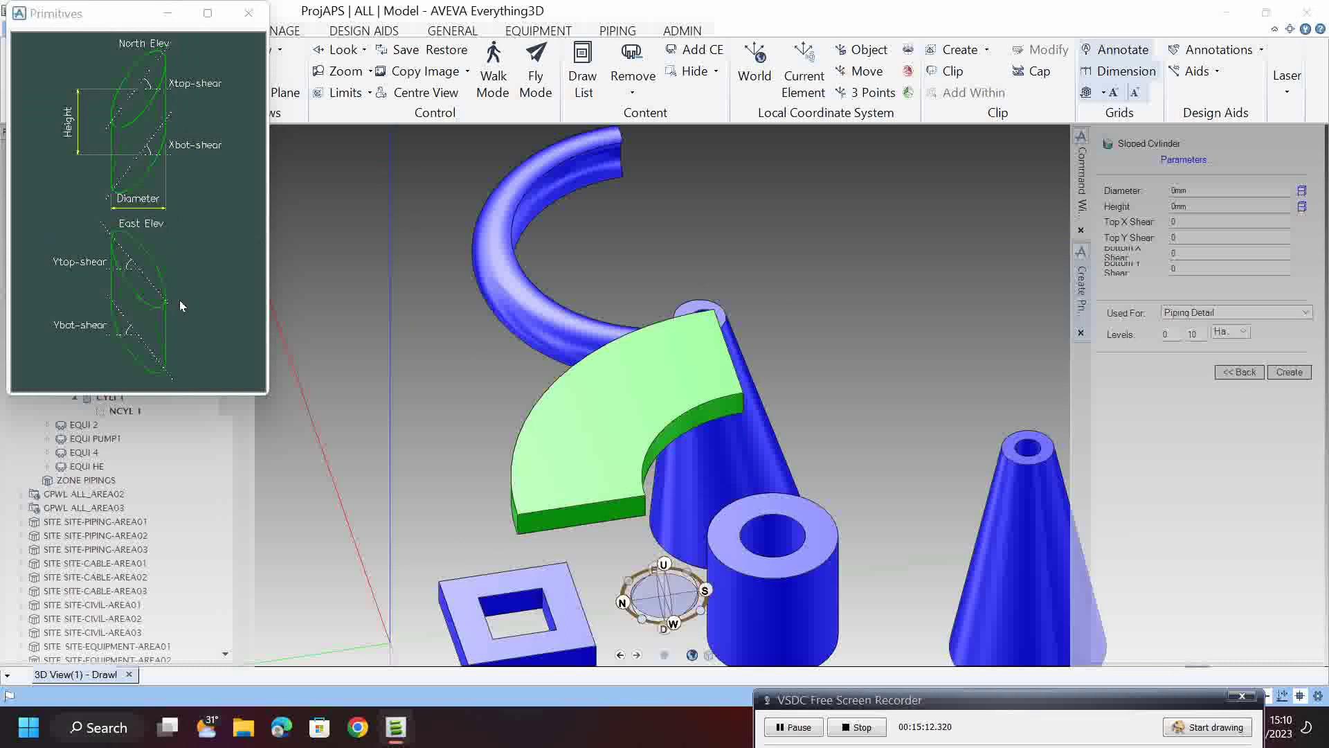
{"action": "left_click", "coordinate": [248, 12]}
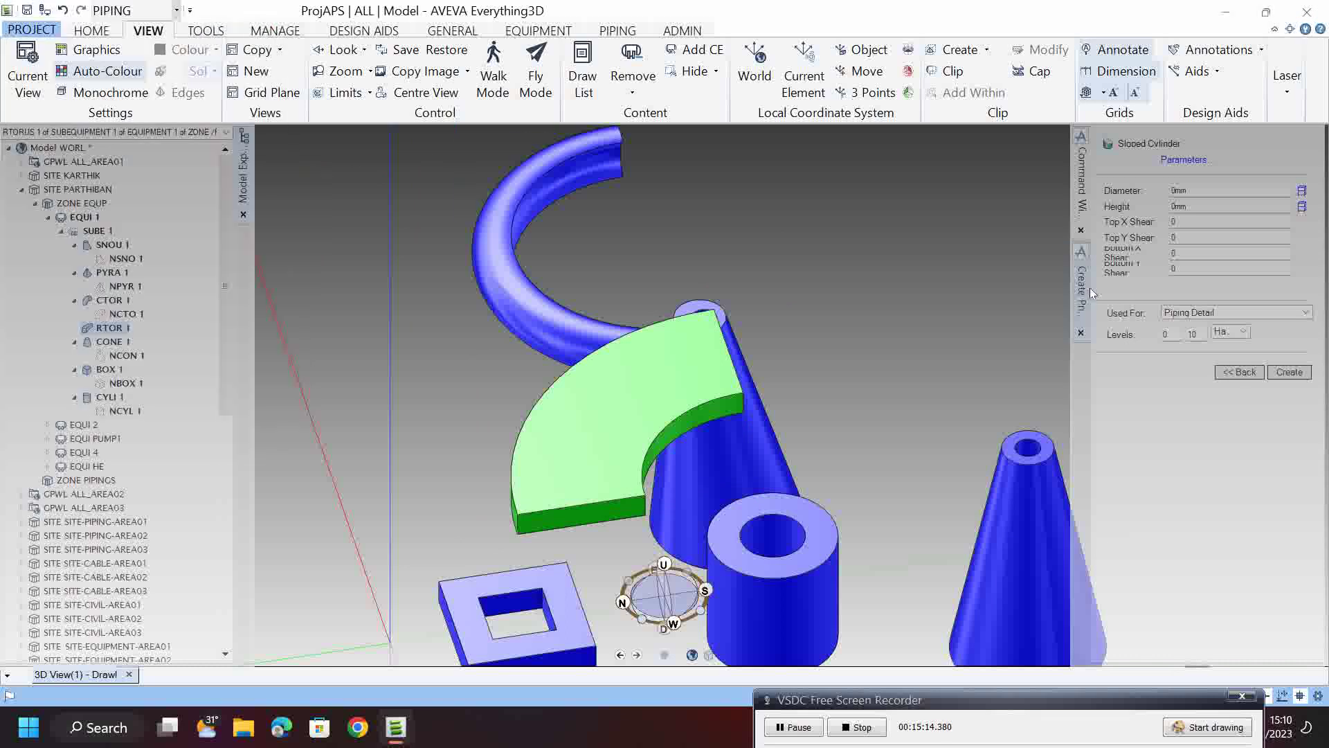
{"action": "mouse_move", "coordinate": [1315, 270]}
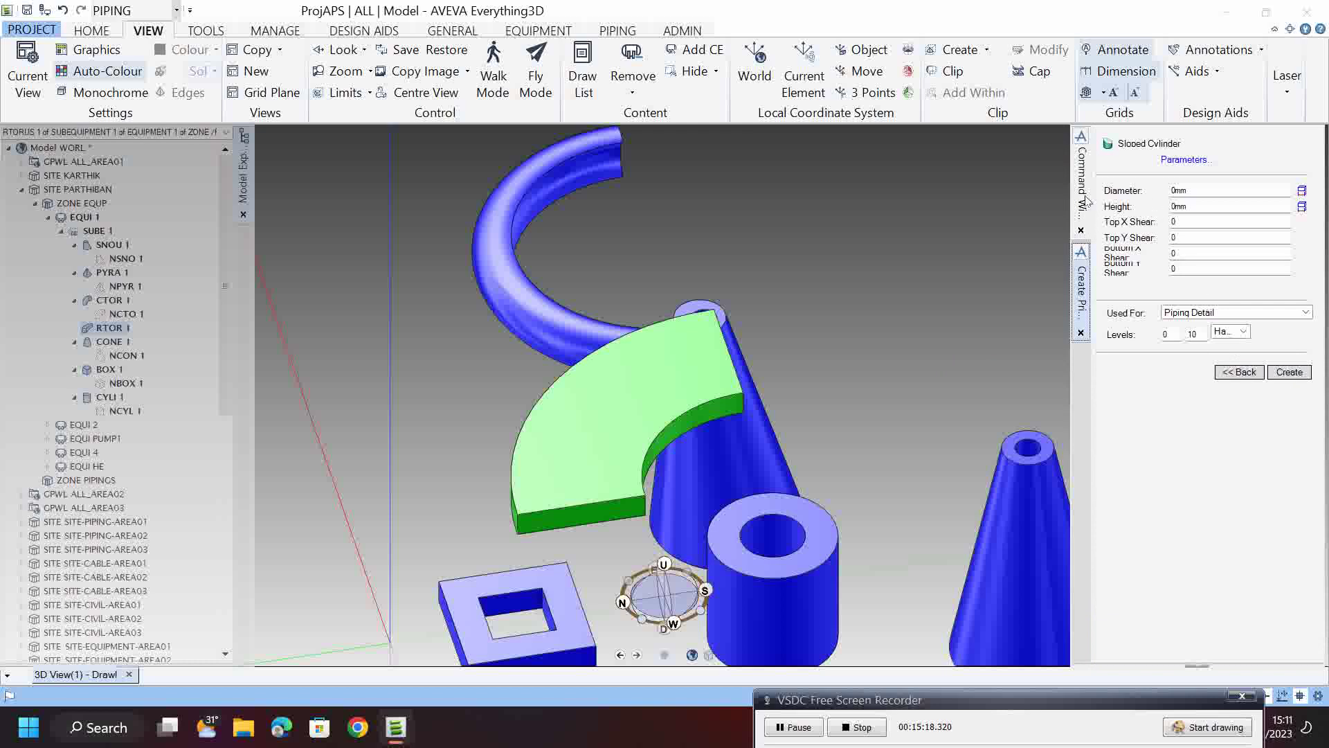
{"action": "left_click", "coordinate": [1230, 374]}
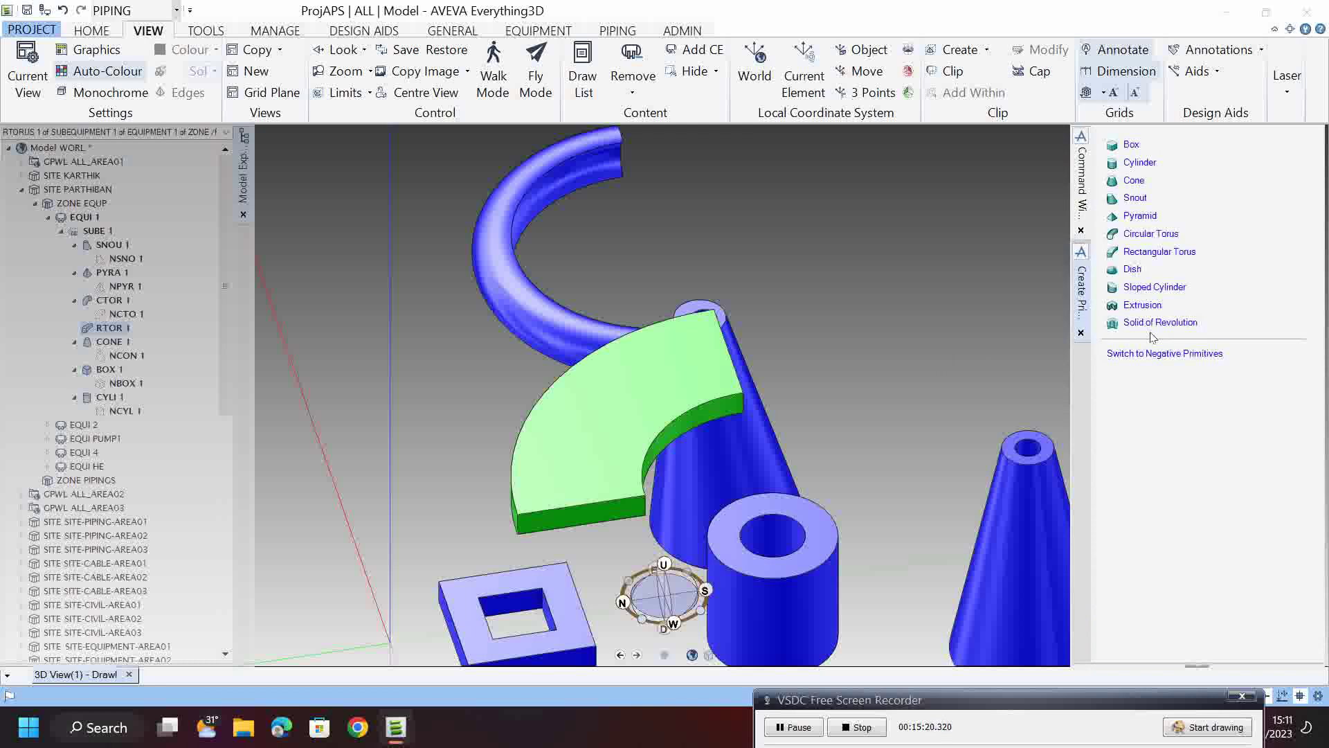
{"action": "left_click", "coordinate": [1143, 306]}
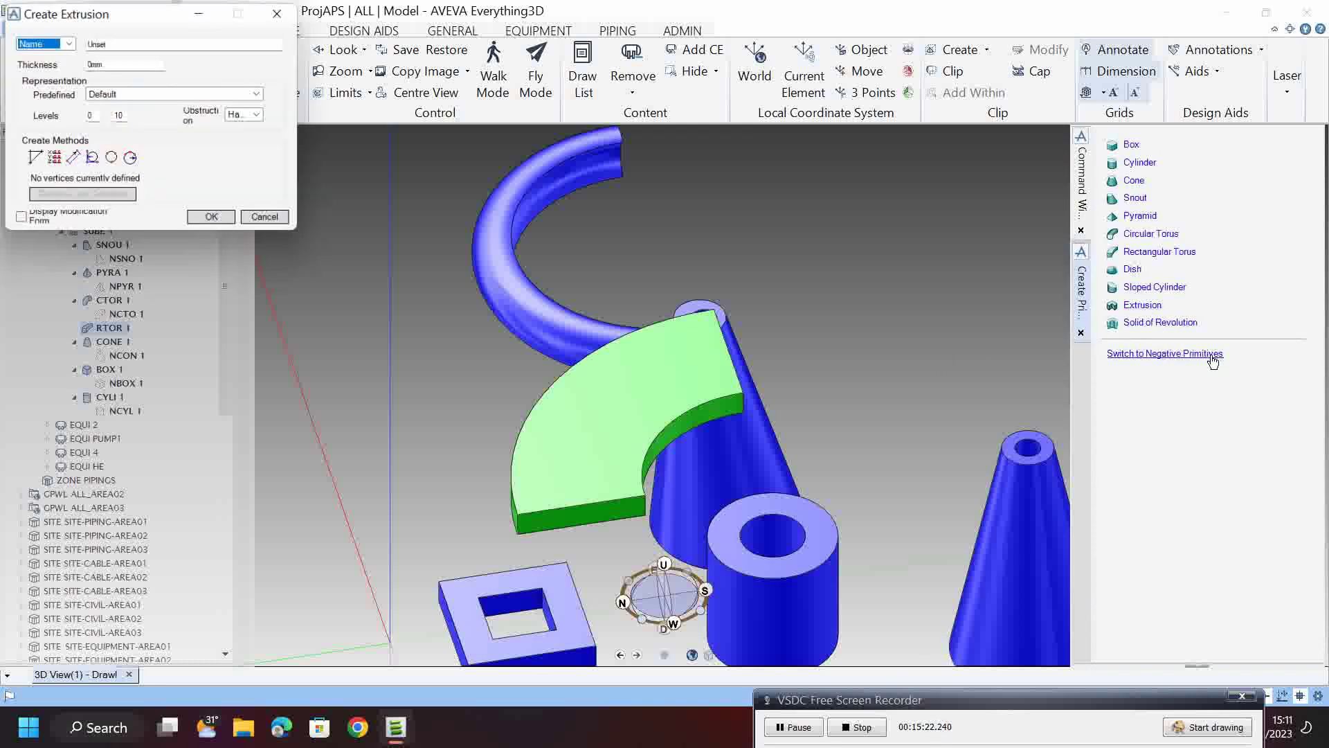
{"action": "left_click", "coordinate": [270, 221]}
- Examine the arrangement of the modelled primitives from several directions and distances
{"action": "scroll", "coordinate": [664, 421], "scroll_direction": "down", "scroll_amount": 4}
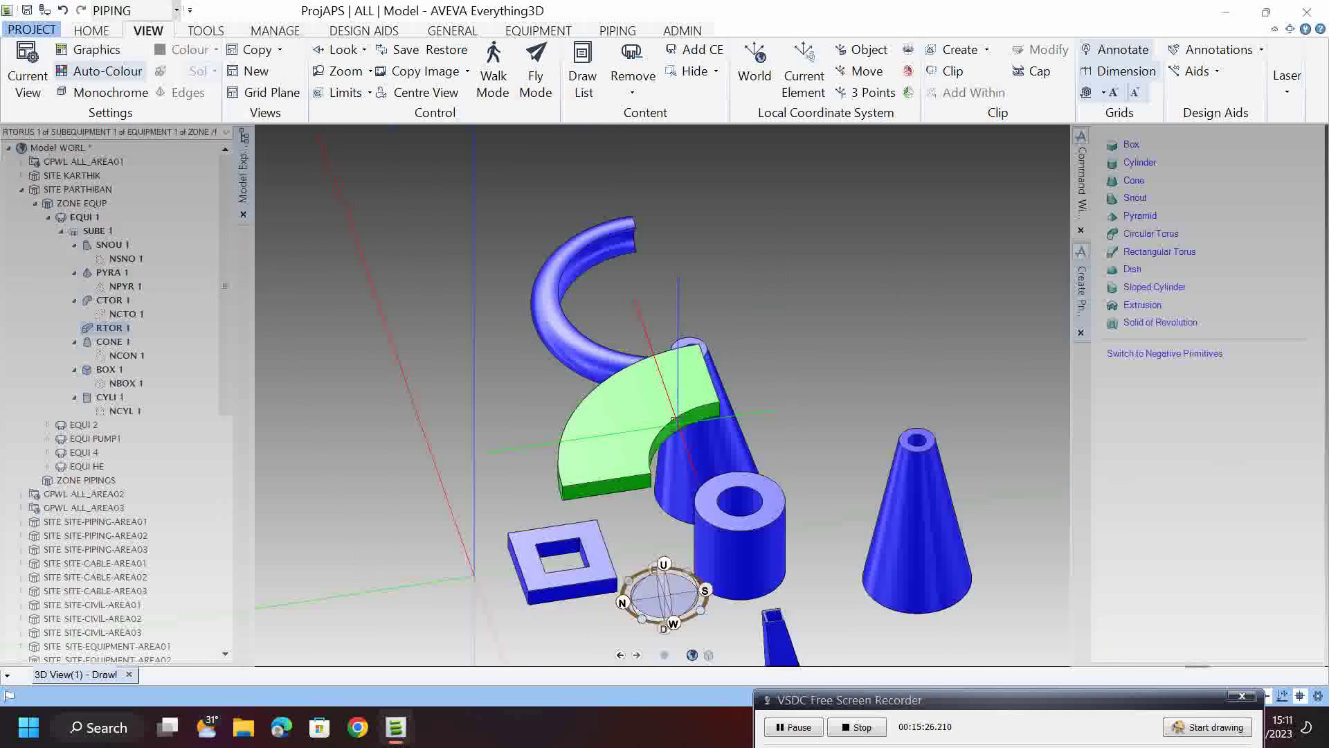
{"action": "middle_click_drag", "start_coordinate": [671, 419], "coordinate": [814, 274]}
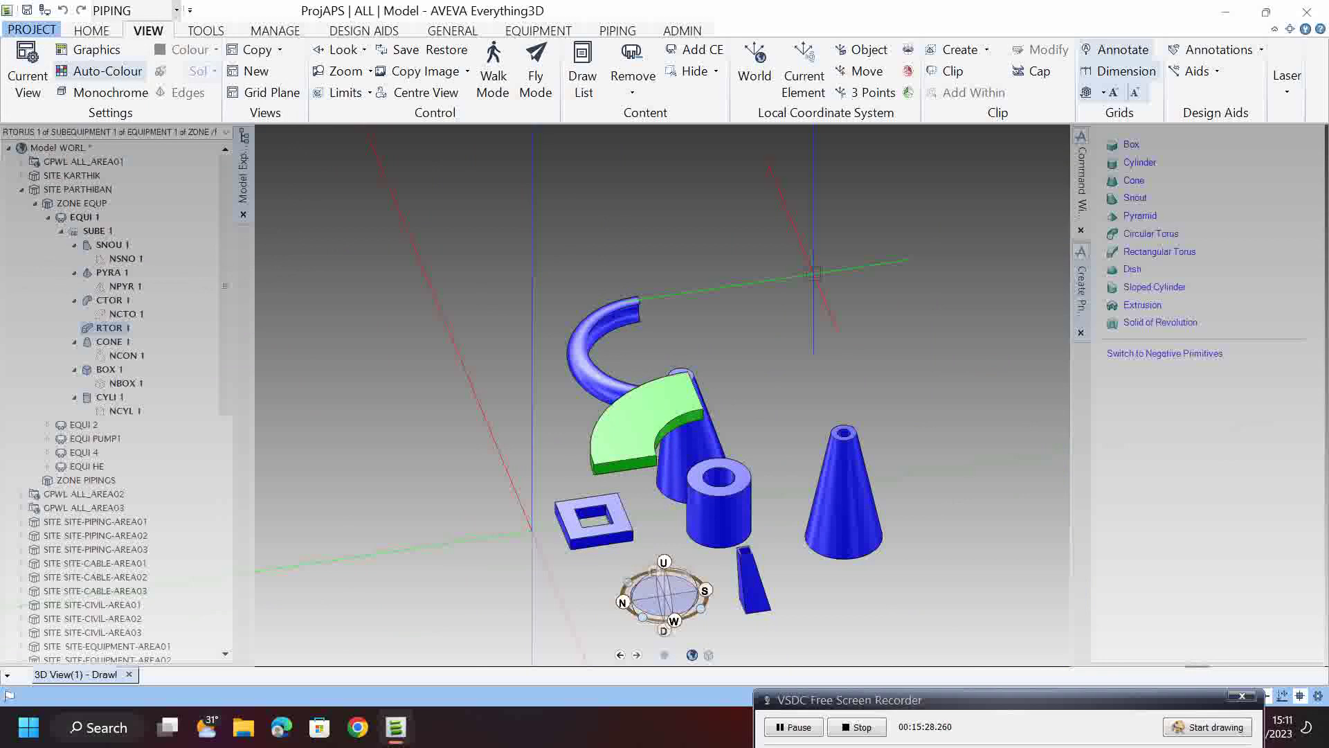
{"action": "middle_click_drag", "start_coordinate": [646, 441], "coordinate": [985, 429]}
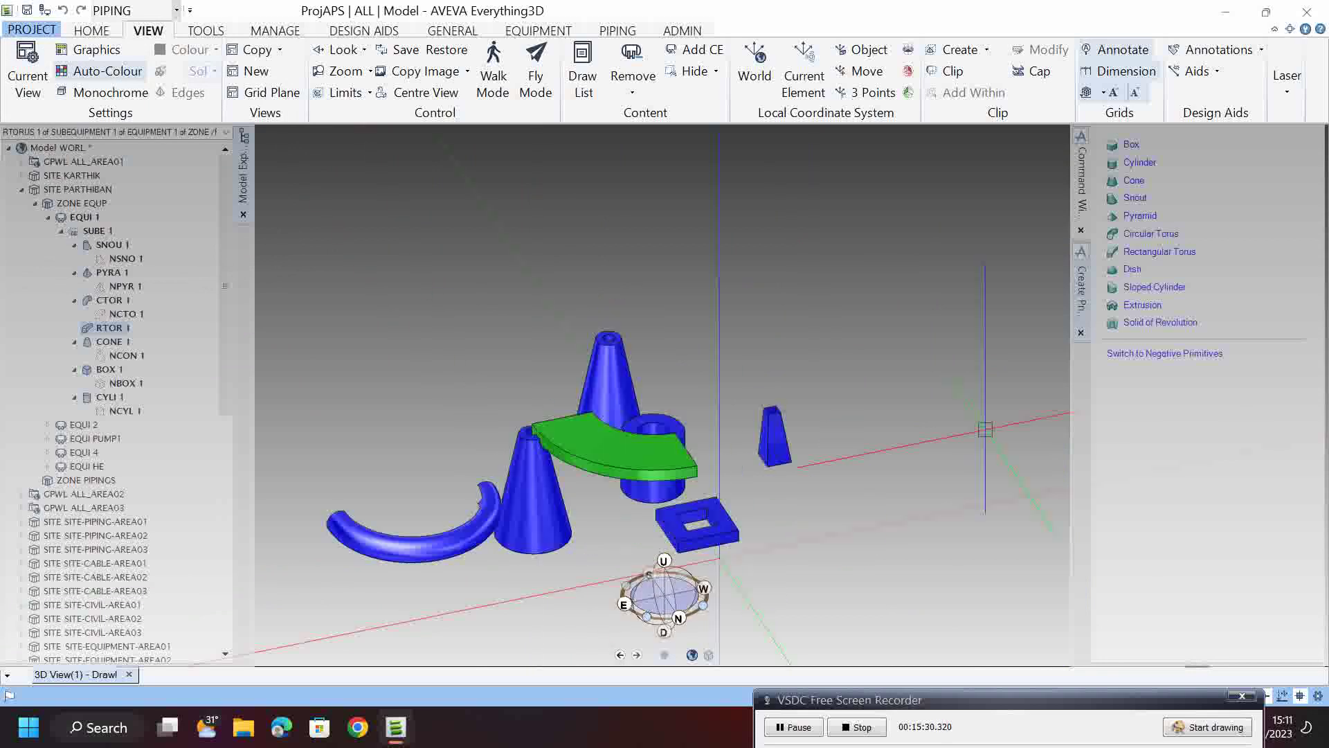
{"action": "mouse_move", "coordinate": [546, 481]}
{"action": "middle_mouse_down"}
{"action": "mouse_move", "coordinate": [540, 277]}
{"action": "mouse_move", "coordinate": [547, 467]}
{"action": "mouse_move", "coordinate": [564, 502]}
{"action": "mouse_move", "coordinate": [325, 468]}
{"action": "mouse_move", "coordinate": [363, 422]}
{"action": "middle_mouse_up"}
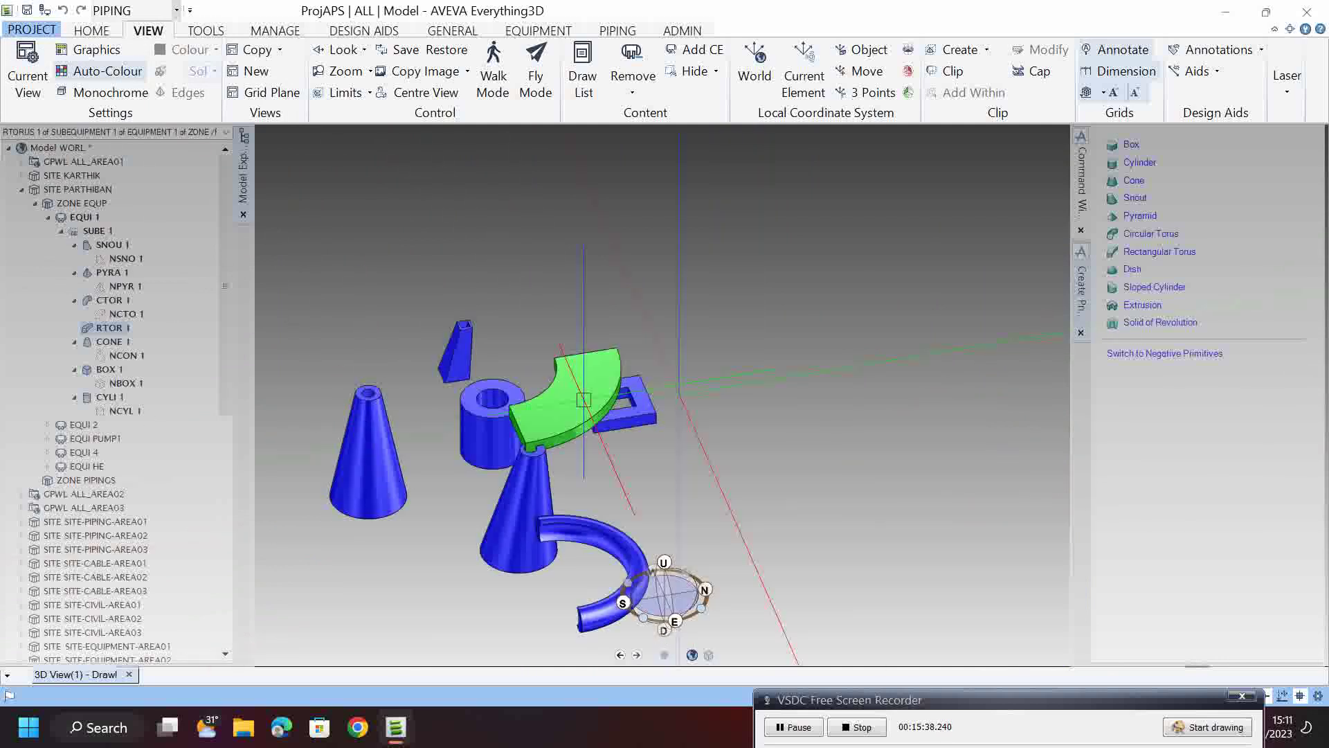
{"action": "scroll", "coordinate": [491, 435], "scroll_direction": "down", "scroll_amount": 2}
{"action": "scroll", "coordinate": [376, 450], "scroll_direction": "up", "scroll_amount": 5}
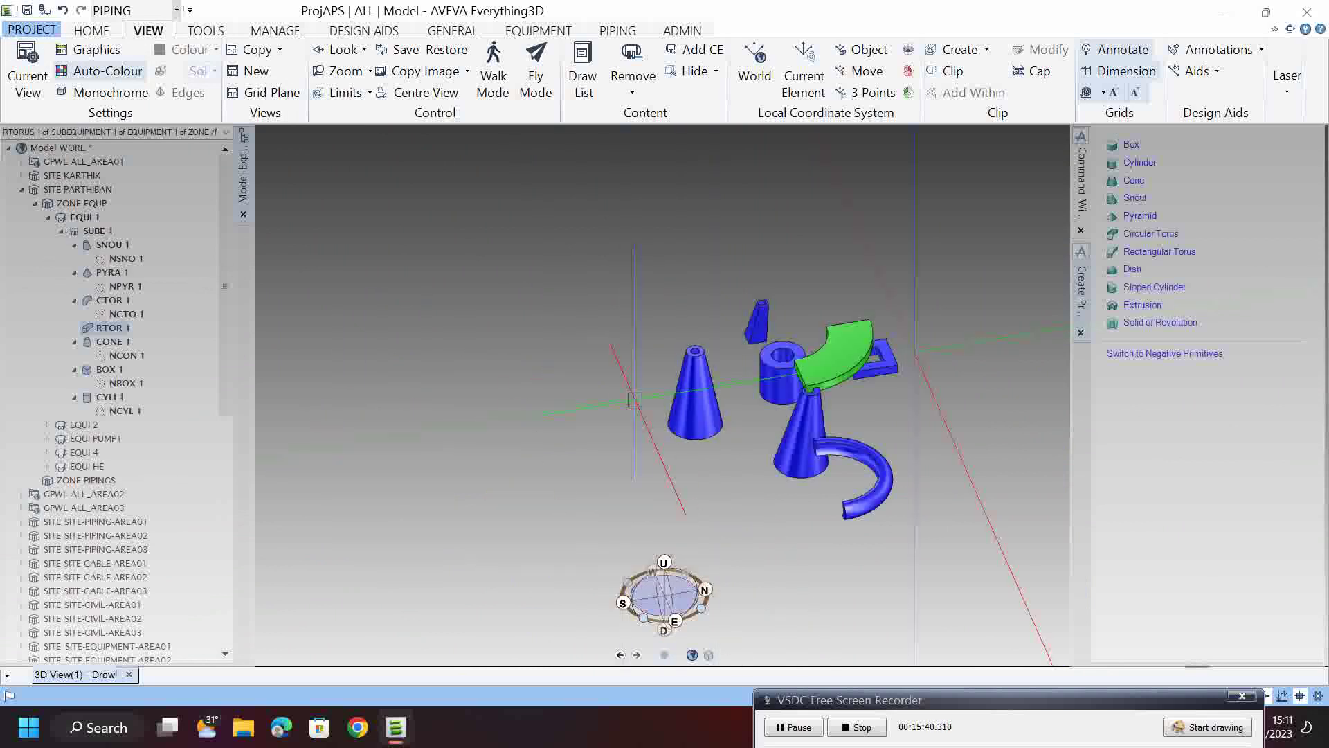
{"action": "middle_click_drag", "start_coordinate": [769, 376], "coordinate": [854, 393]}
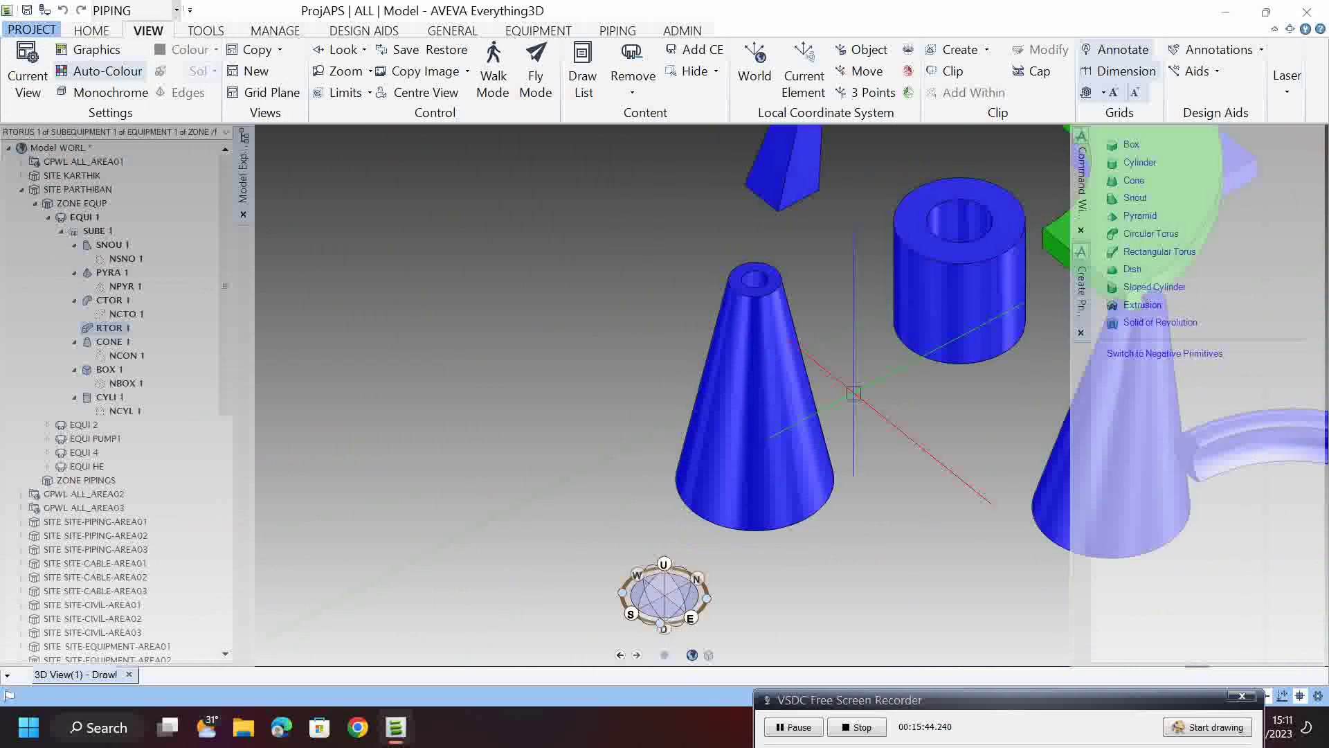
{"action": "scroll", "coordinate": [853, 393], "scroll_direction": "down", "scroll_amount": 5}
{"action": "middle_click_drag", "start_coordinate": [784, 326], "coordinate": [781, 326]}
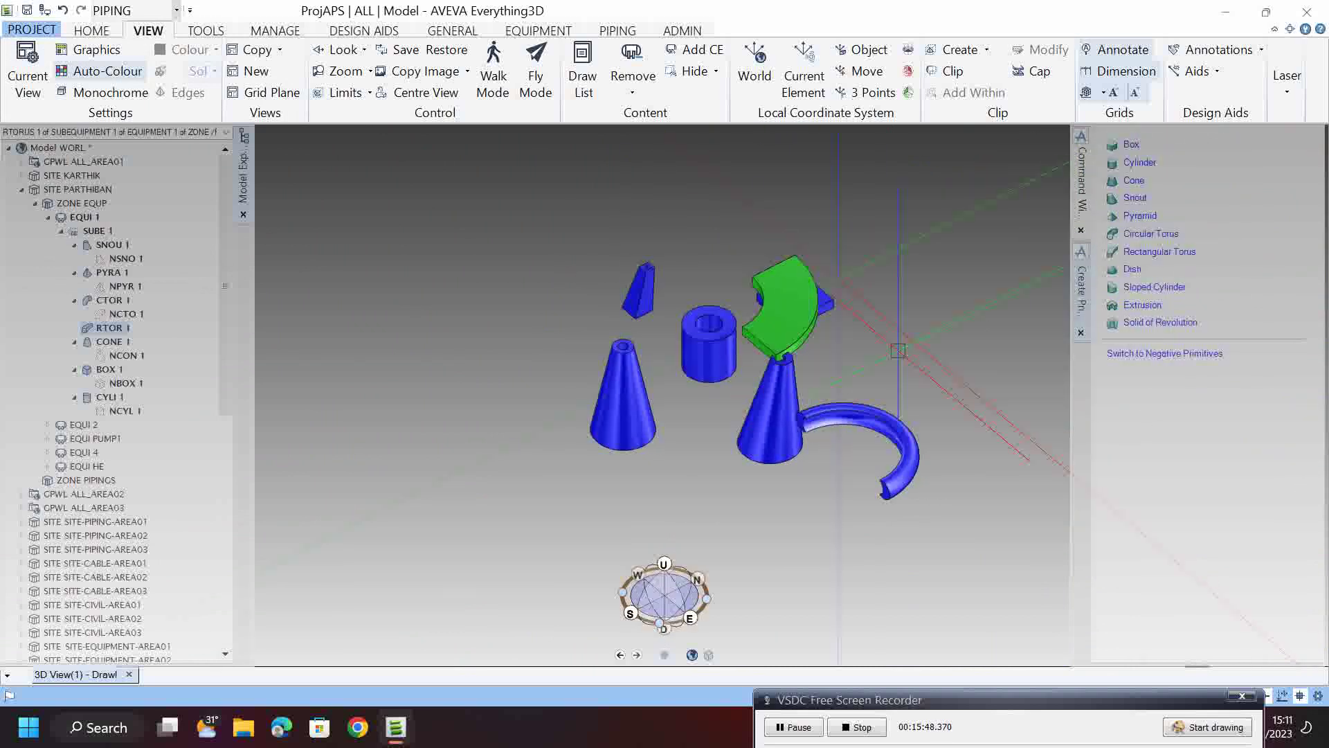
{"action": "middle_click_drag", "start_coordinate": [779, 305], "coordinate": [579, 341]}
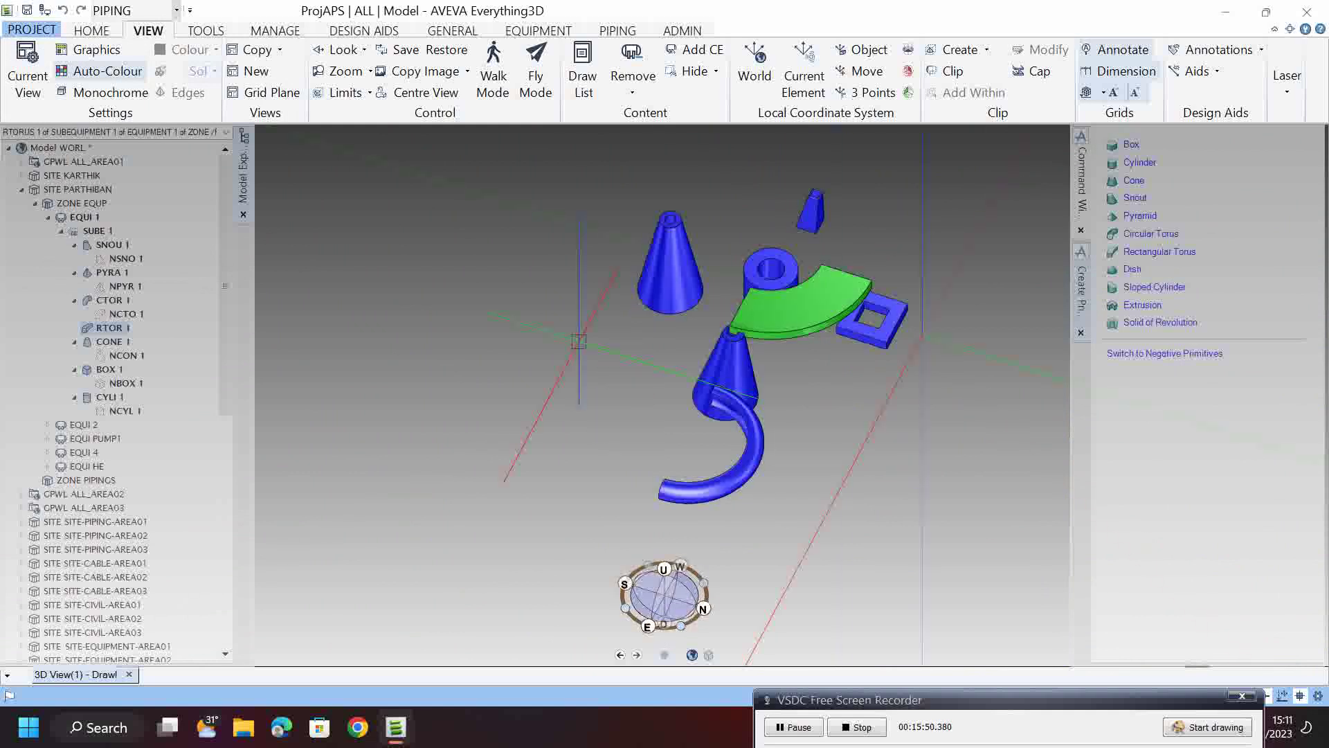
{"action": "middle_click_drag", "start_coordinate": [843, 306], "coordinate": [835, 305]}
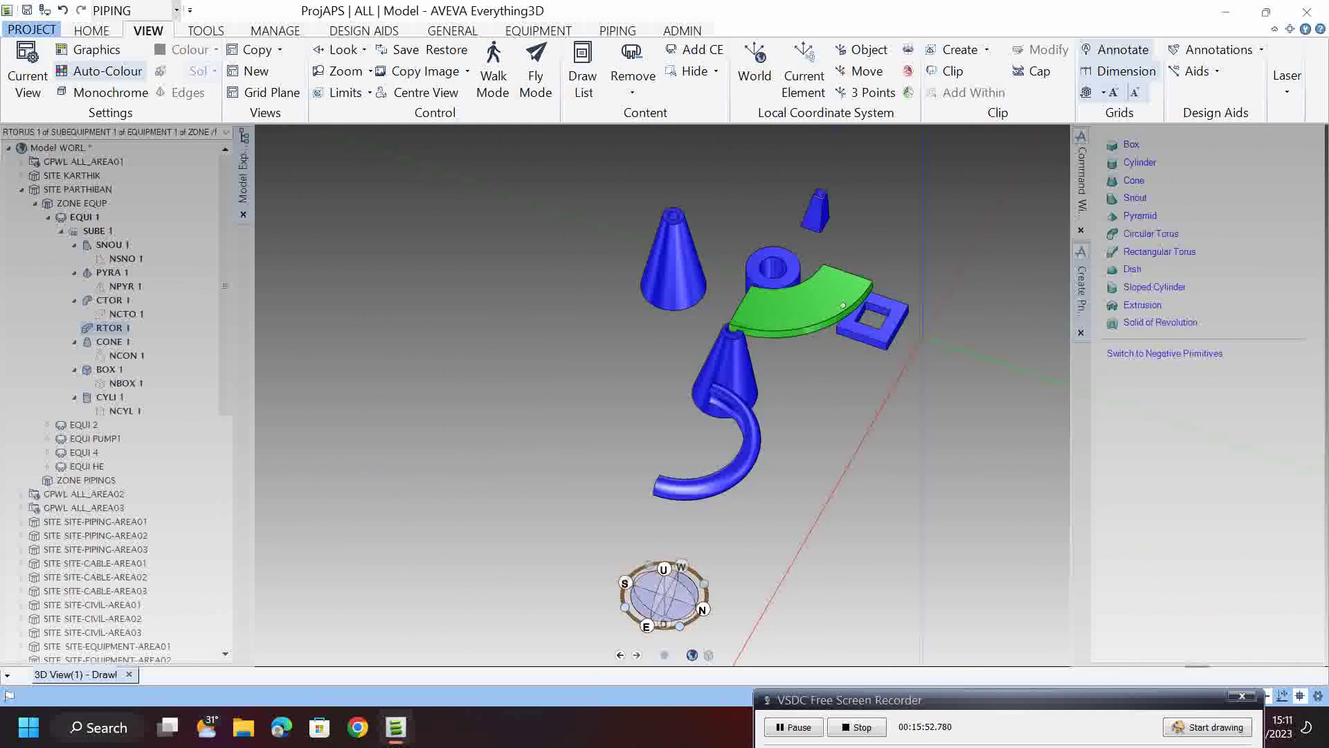
- Create a box primitive with X length 10000 mm, Y length 10000 mm and Z length 1000 mm
{"action": "left_click", "coordinate": [1132, 145]}
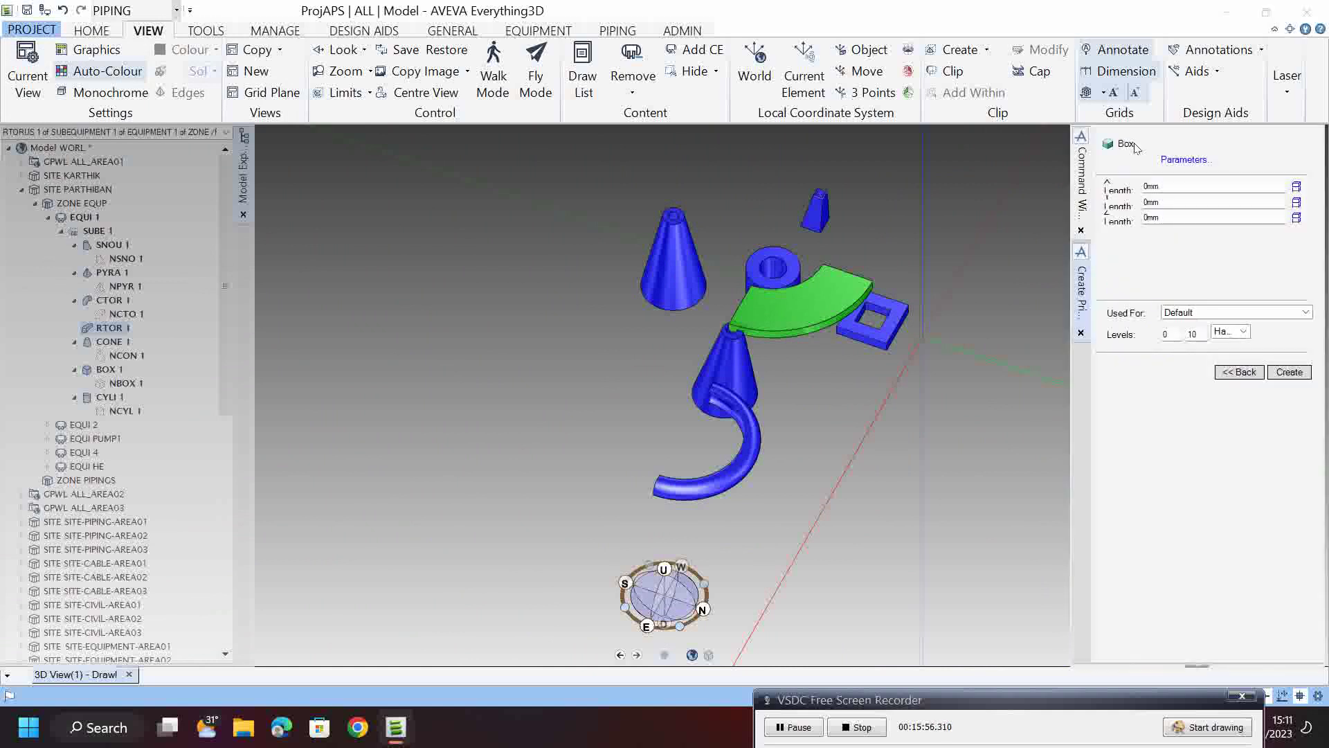
{"action": "left_click", "coordinate": [1185, 191]}
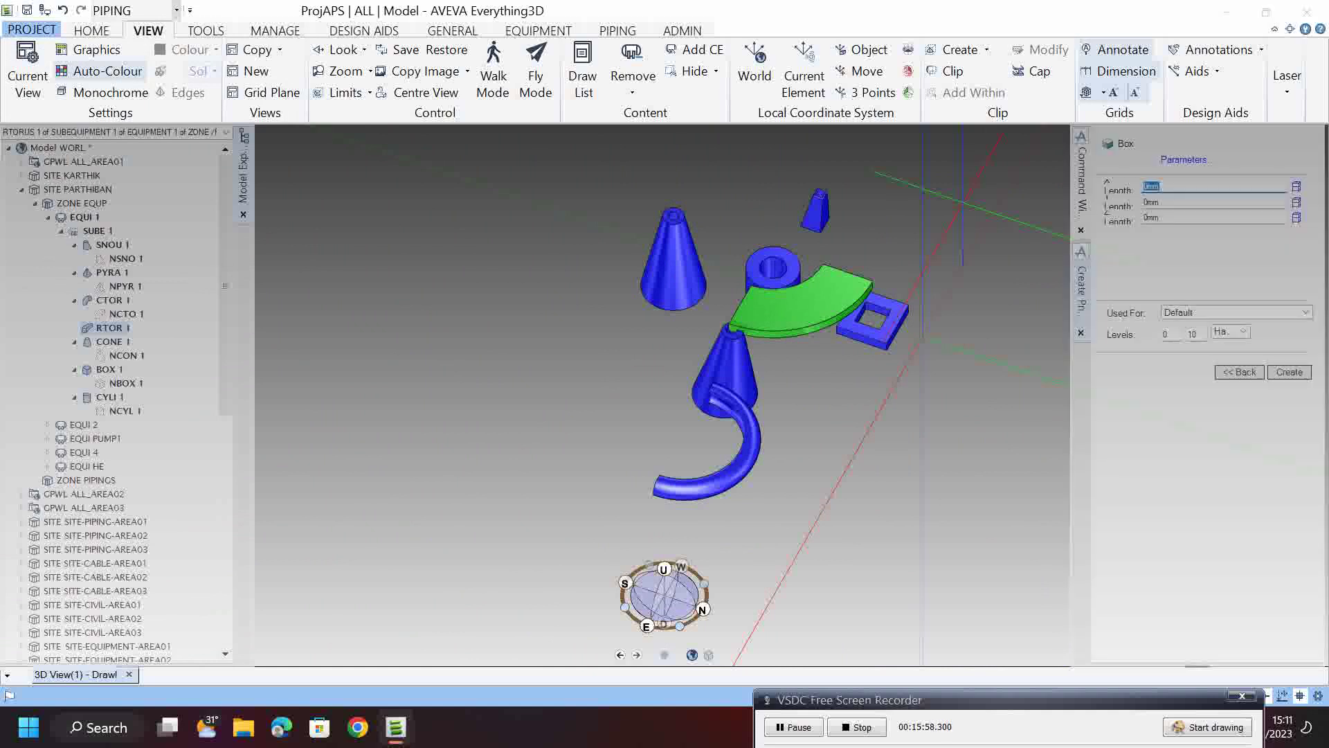
{"action": "type", "text": "1000"}
{"action": "key", "text": "Tab"}
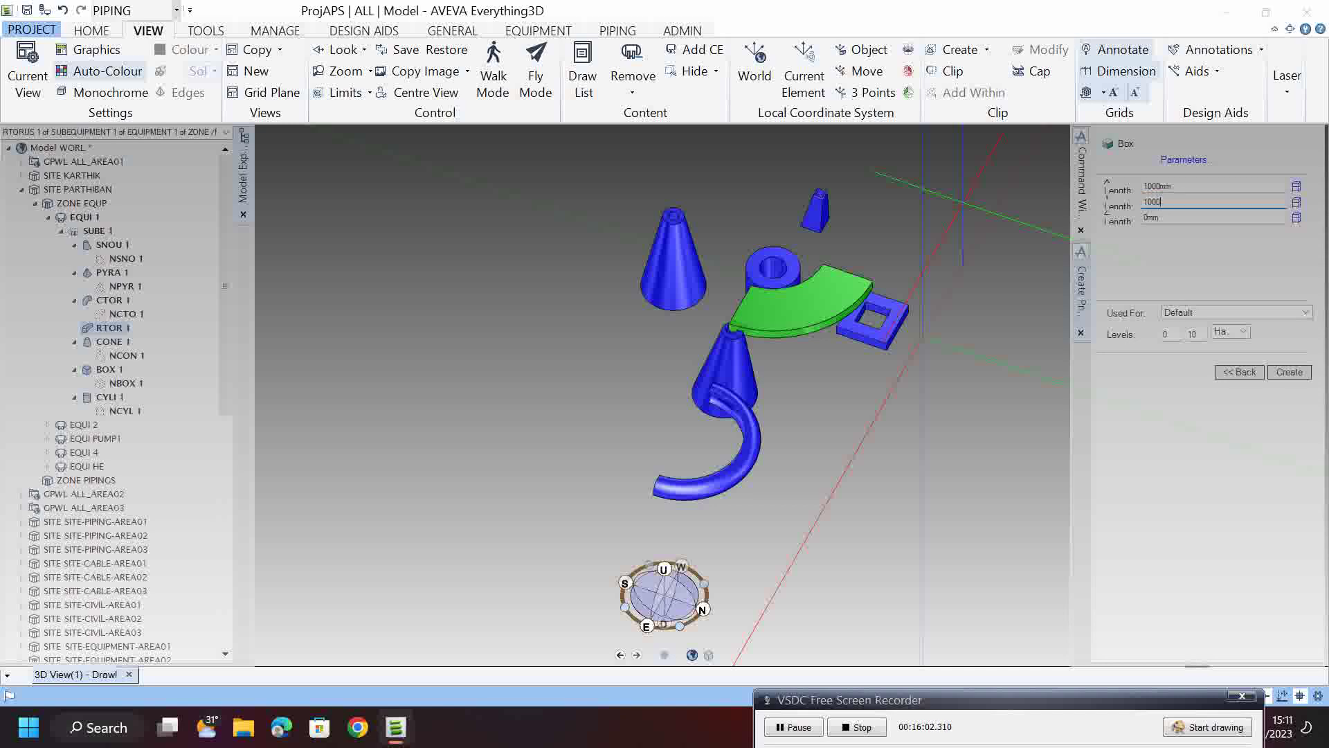
{"action": "type", "text": "10000"}
{"action": "key", "text": "Tab"}
{"action": "left_click_drag", "start_coordinate": [1185, 184], "coordinate": [1136, 192]}
{"action": "type", "text": "10000"}
{"action": "key", "text": "Tab"}
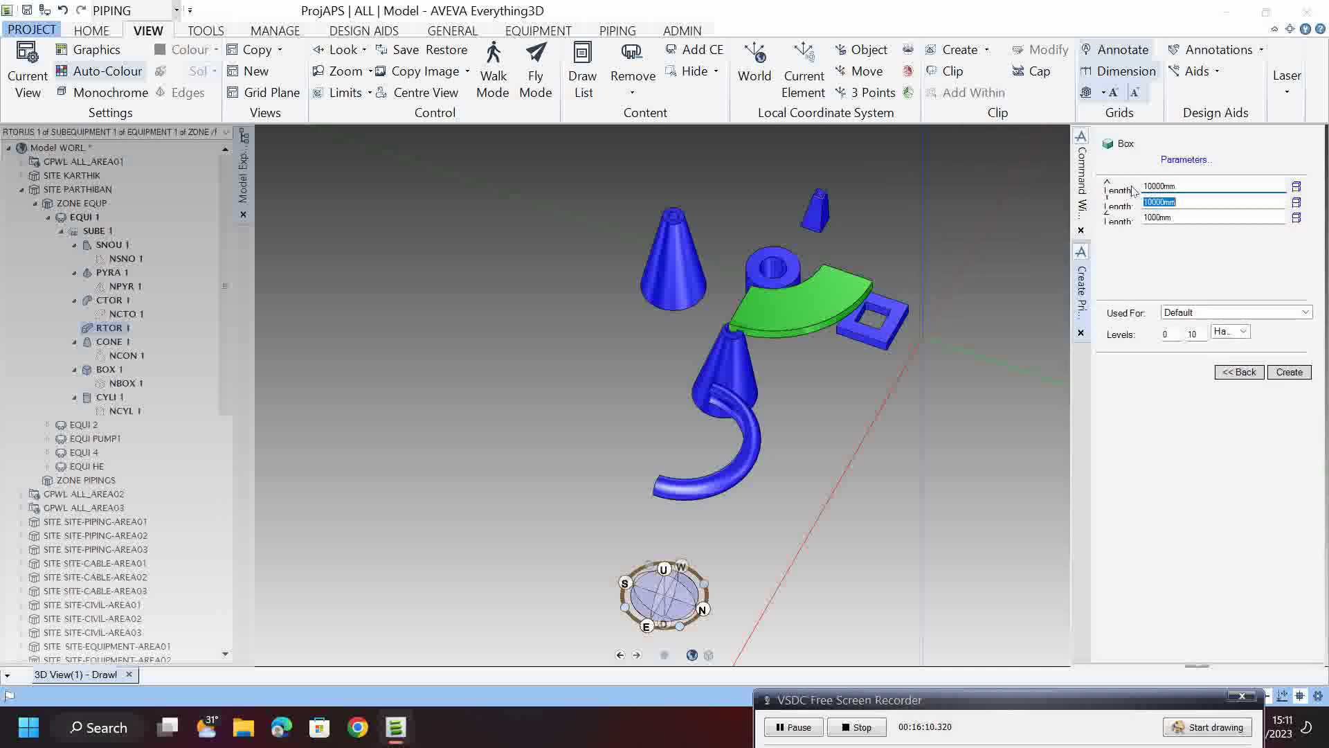
{"action": "left_click", "coordinate": [1277, 380]}
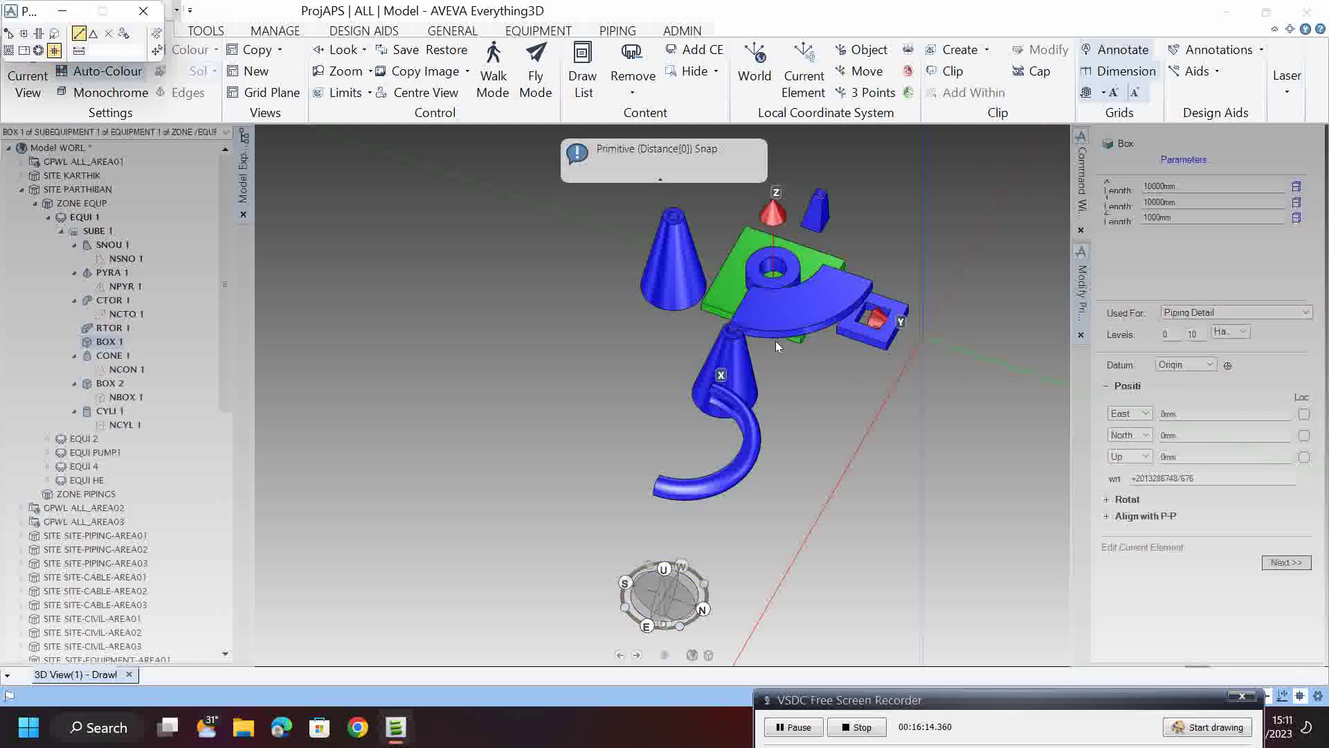
- Position the new box at East 20000 mm
{"action": "left_click", "coordinate": [1020, 397]}
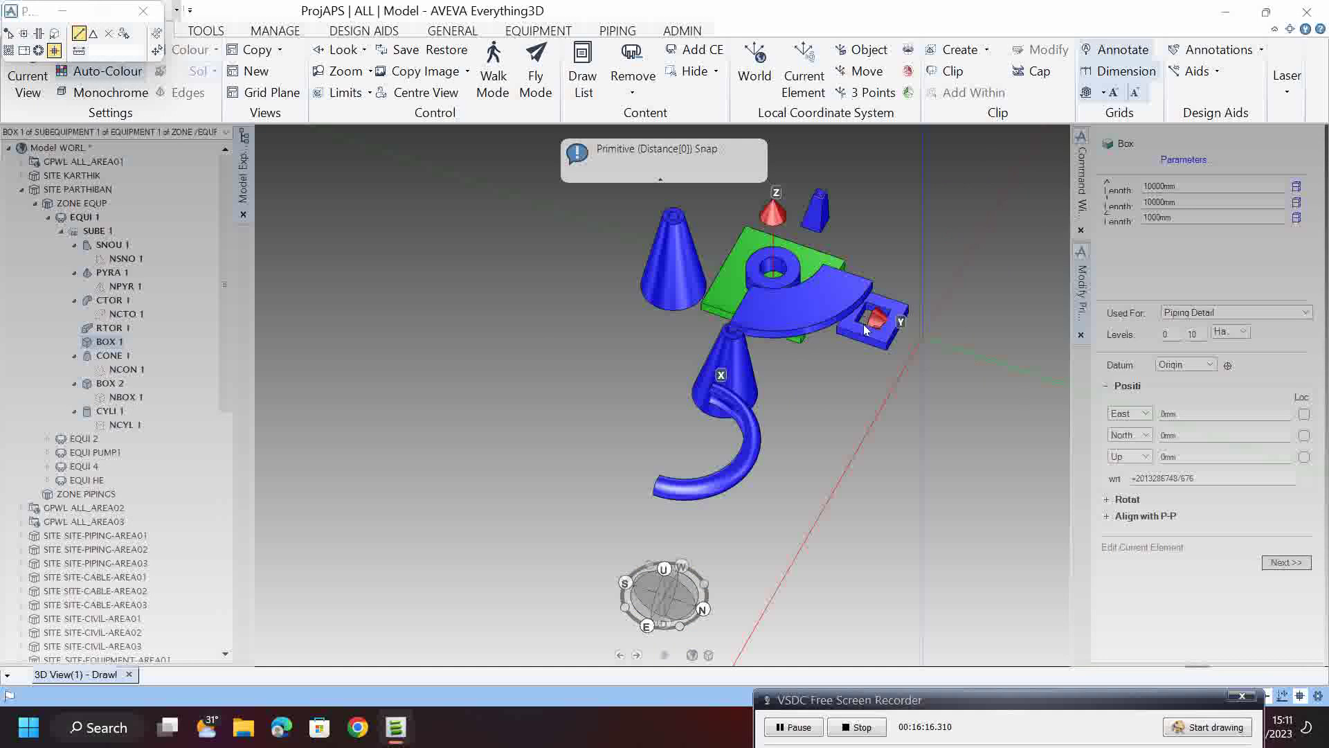
{"action": "middle_click_drag", "start_coordinate": [814, 305], "coordinate": [964, 353]}
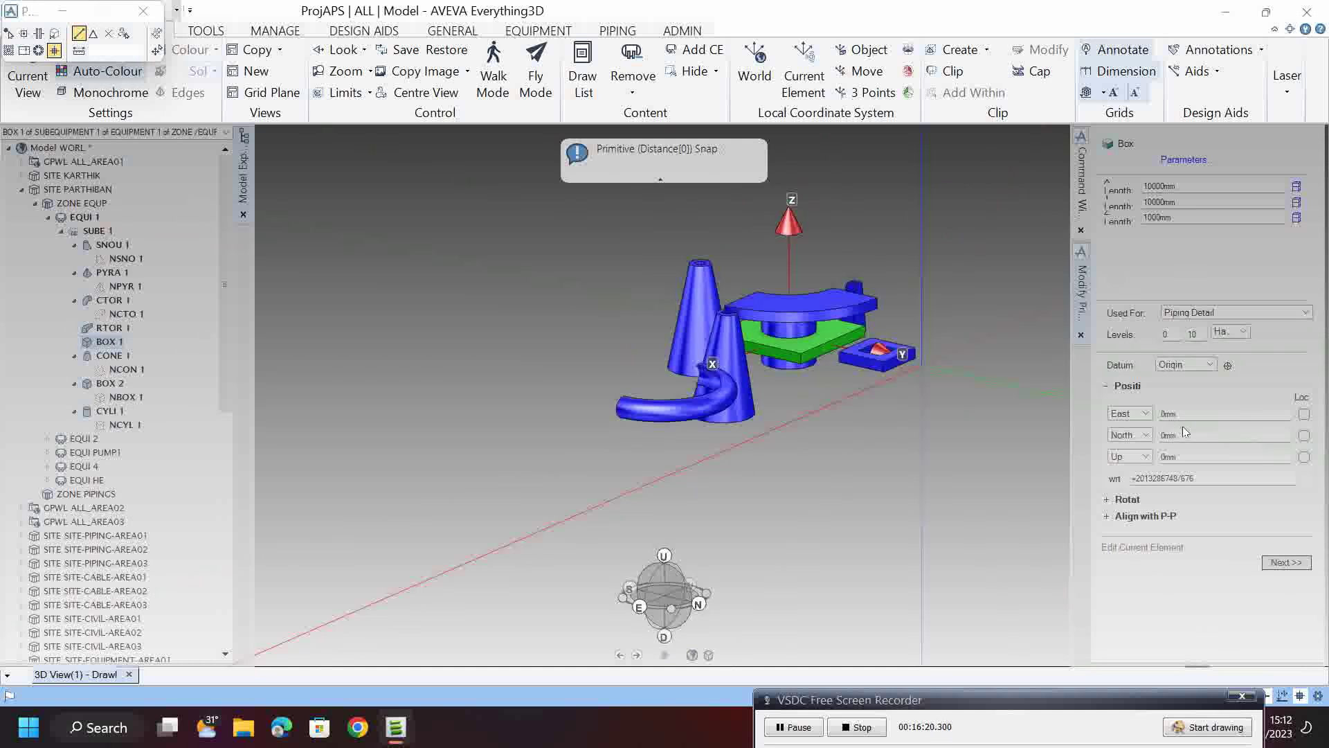
{"action": "left_click", "coordinate": [1082, 409]}
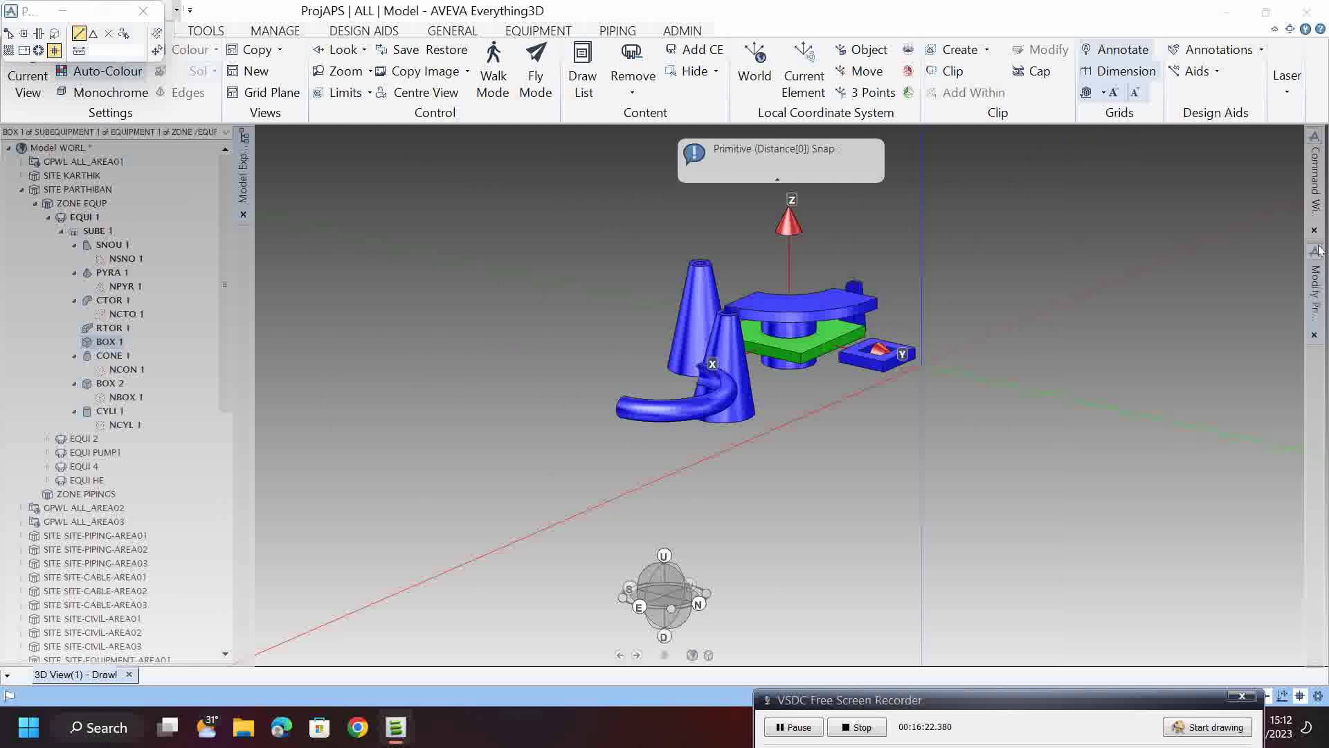
{"action": "mouse_move", "coordinate": [1320, 251]}
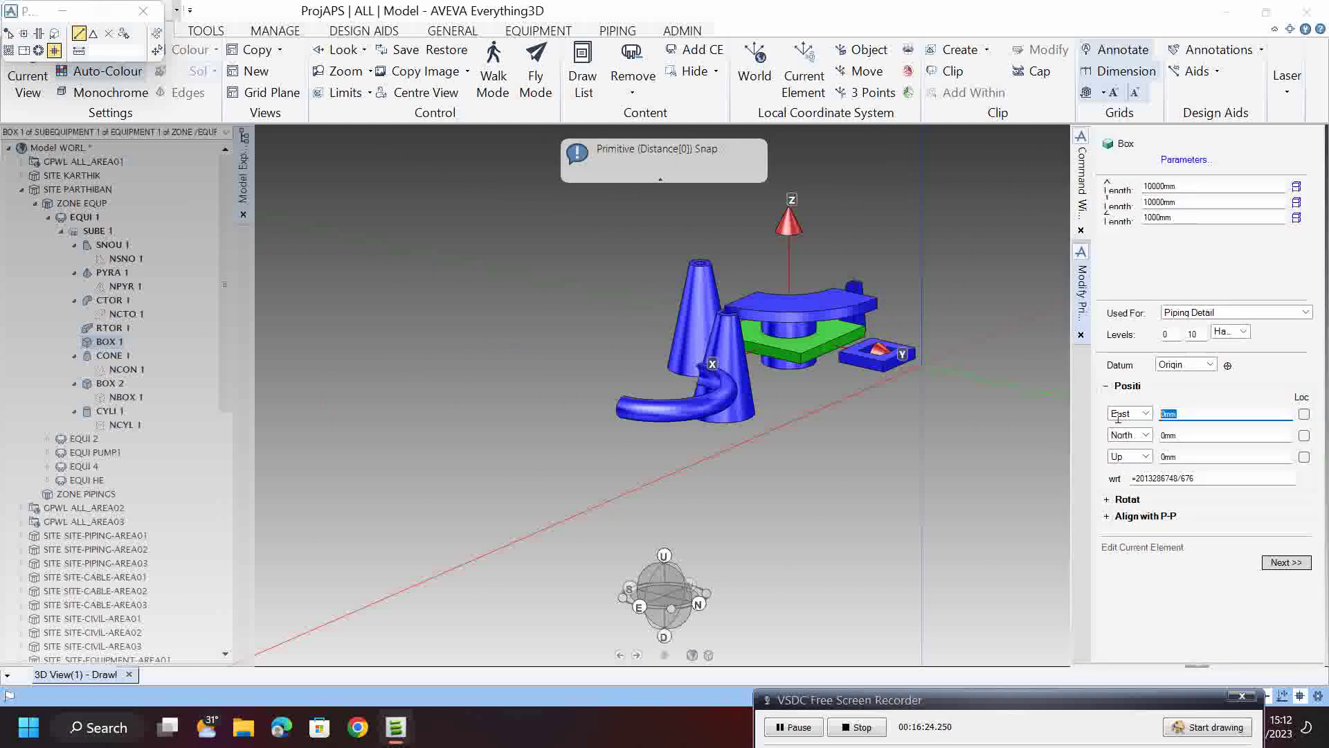
{"action": "type", "text": "20000"}
{"action": "key", "text": "Tab"}
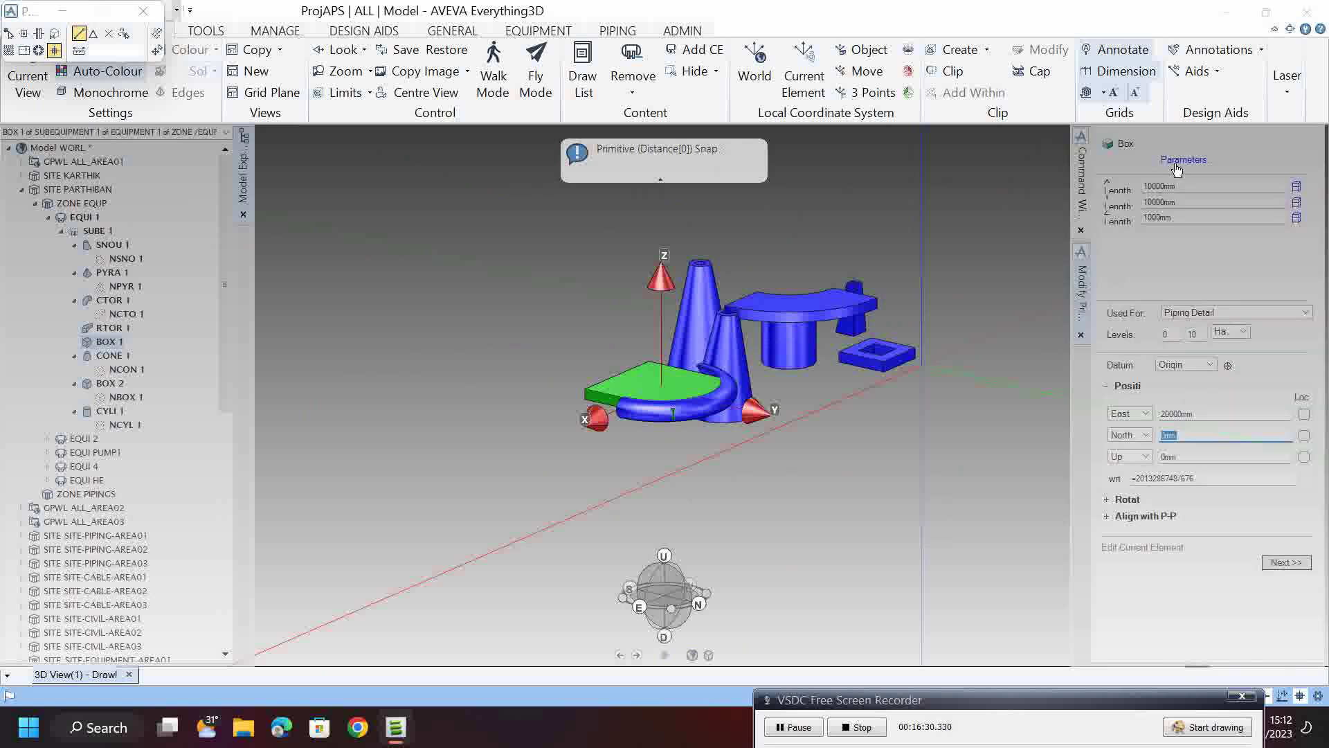
- Resize the box to X length 1000 mm and Y length 10000 mm, and finish modifying it
{"action": "left_click", "coordinate": [1162, 187]}
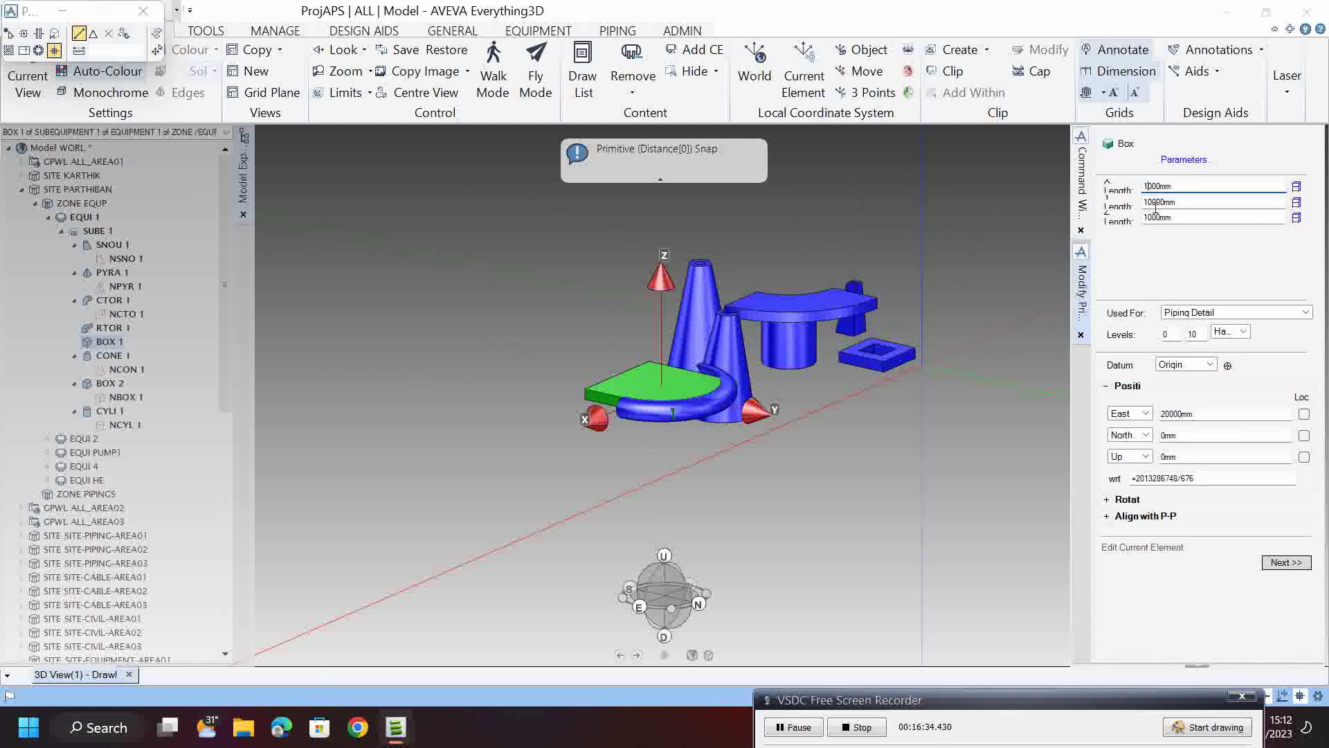
{"action": "left_click", "coordinate": [1155, 203]}
{"action": "key", "text": "BackSpace"}
{"action": "scroll", "coordinate": [661, 399], "scroll_direction": "up", "scroll_amount": 2}
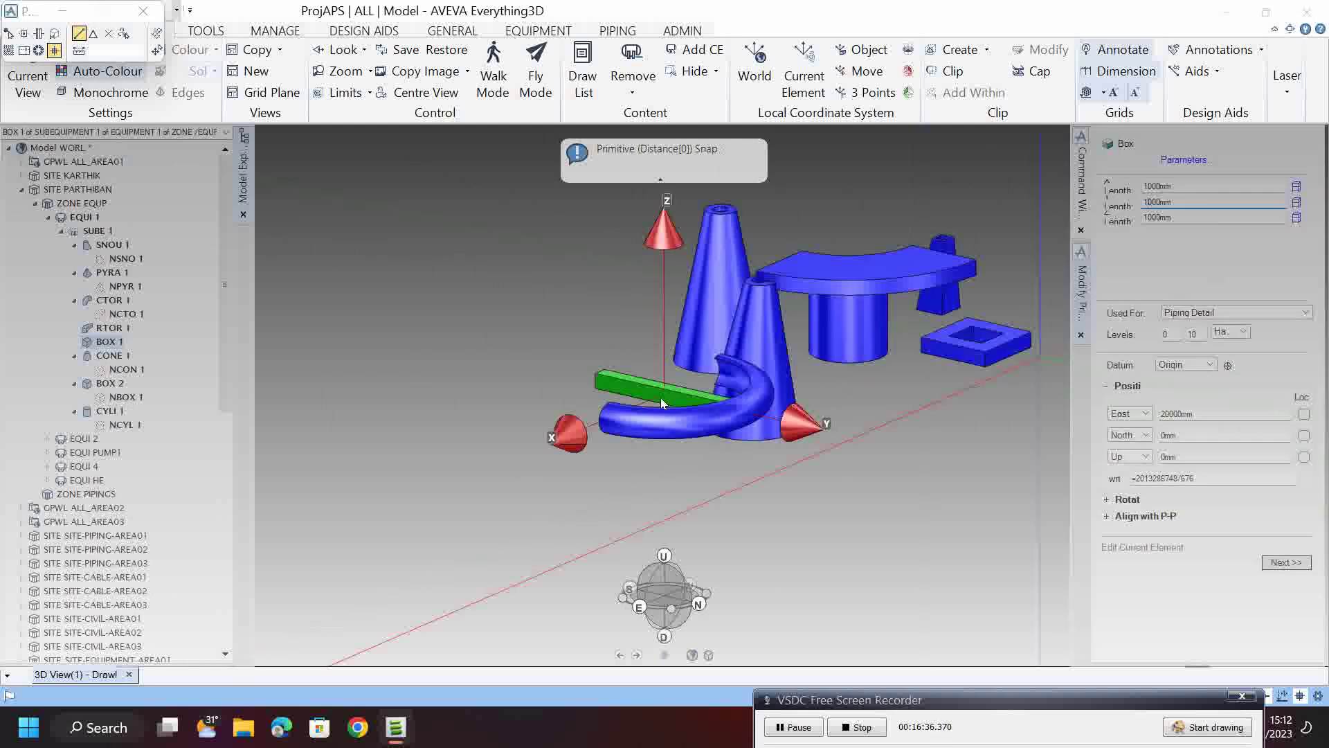
{"action": "scroll", "coordinate": [661, 397], "scroll_direction": "up", "scroll_amount": 5}
{"action": "middle_click_drag", "start_coordinate": [661, 397], "coordinate": [697, 402]}
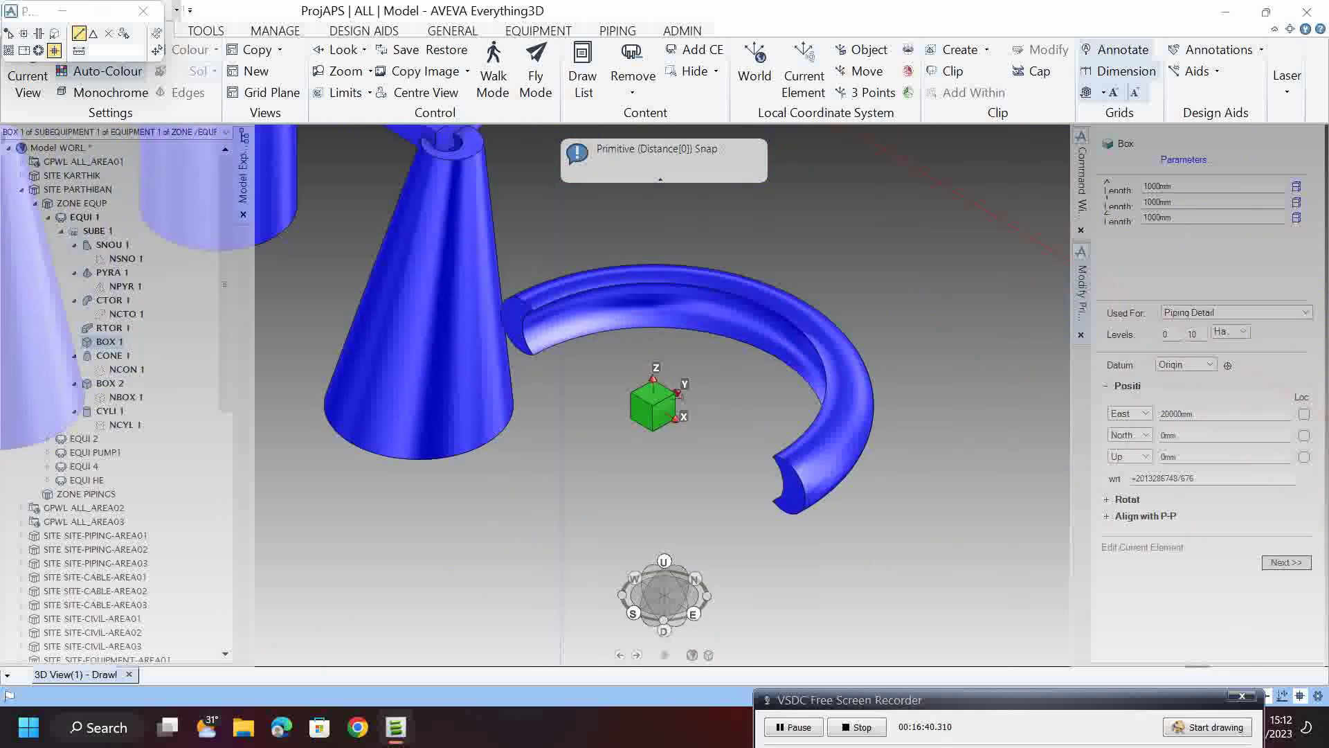
{"action": "left_click", "coordinate": [1150, 202]}
{"action": "type", "text": "10000"}
{"action": "key", "text": "Tab"}
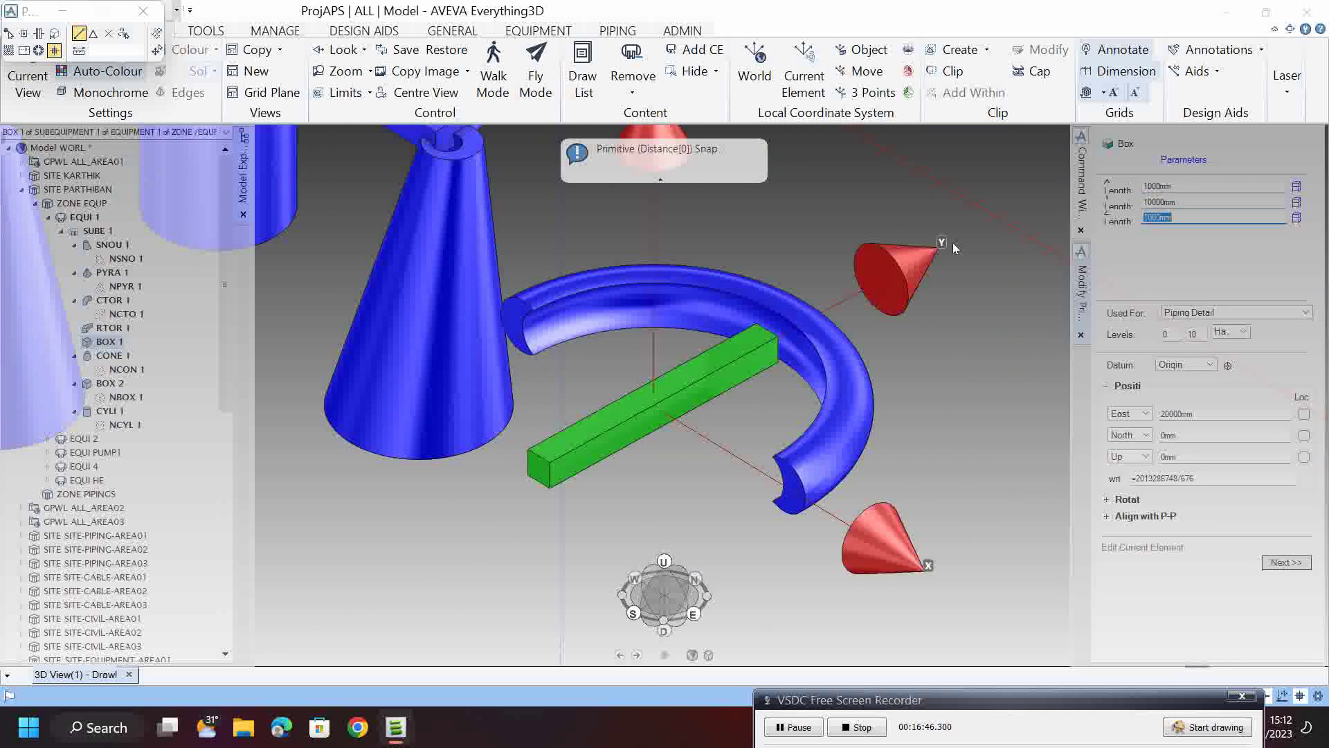
{"action": "left_click", "coordinate": [1290, 562]}
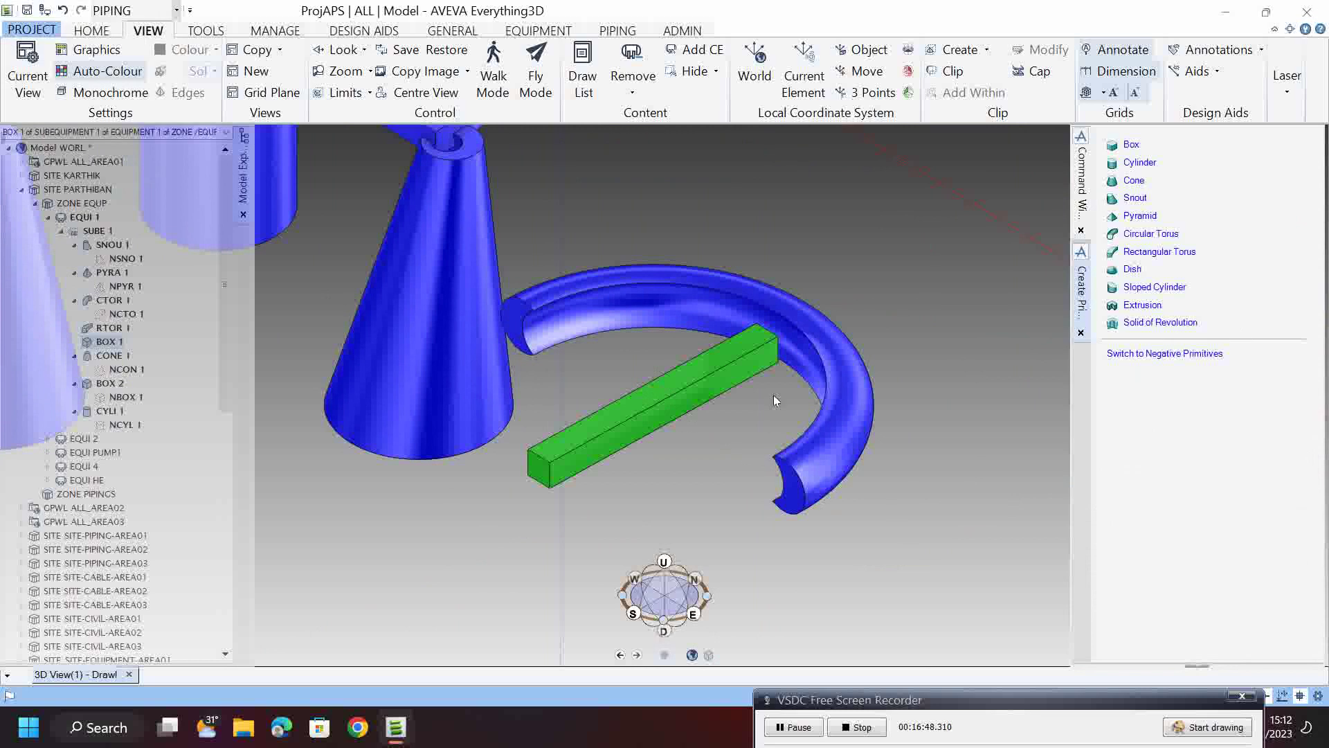
- Query the drawing level of the long box with the command Q LEVEL
{"action": "left_click", "coordinate": [104, 342]}
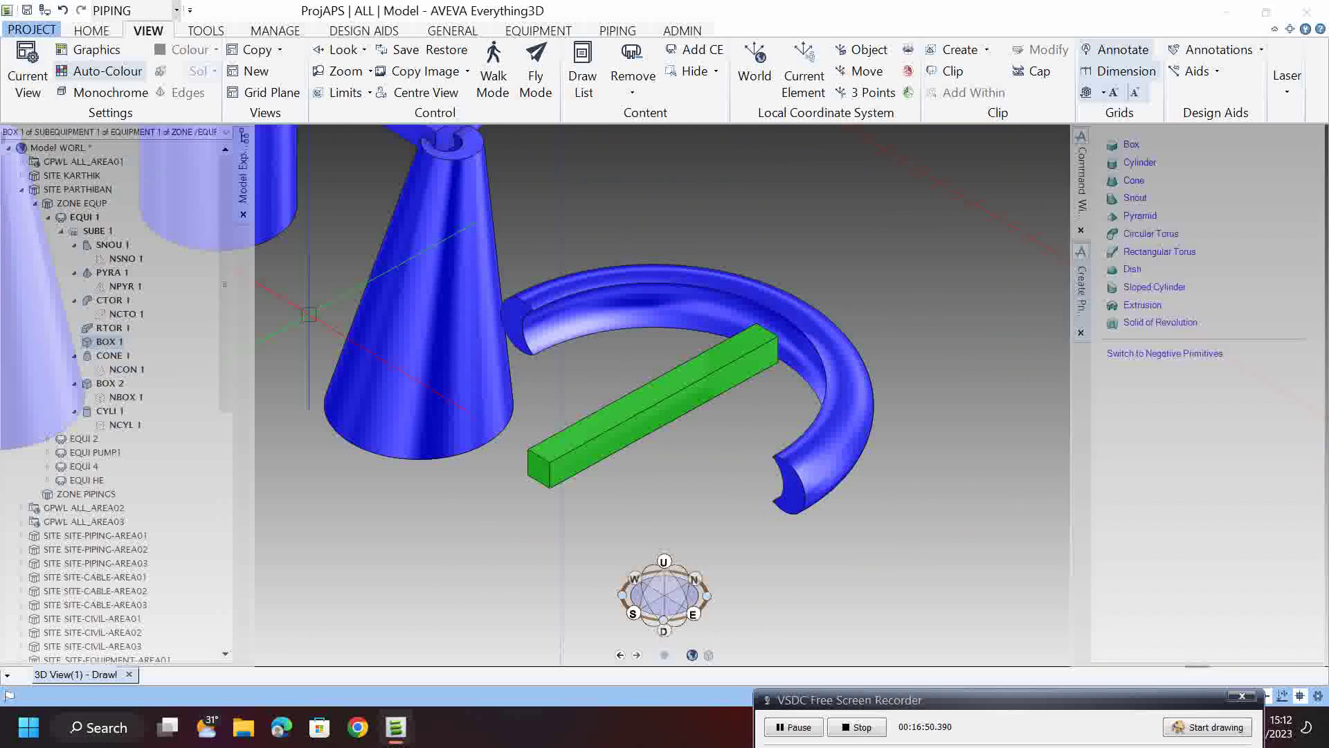
{"action": "left_click", "coordinate": [1077, 153]}
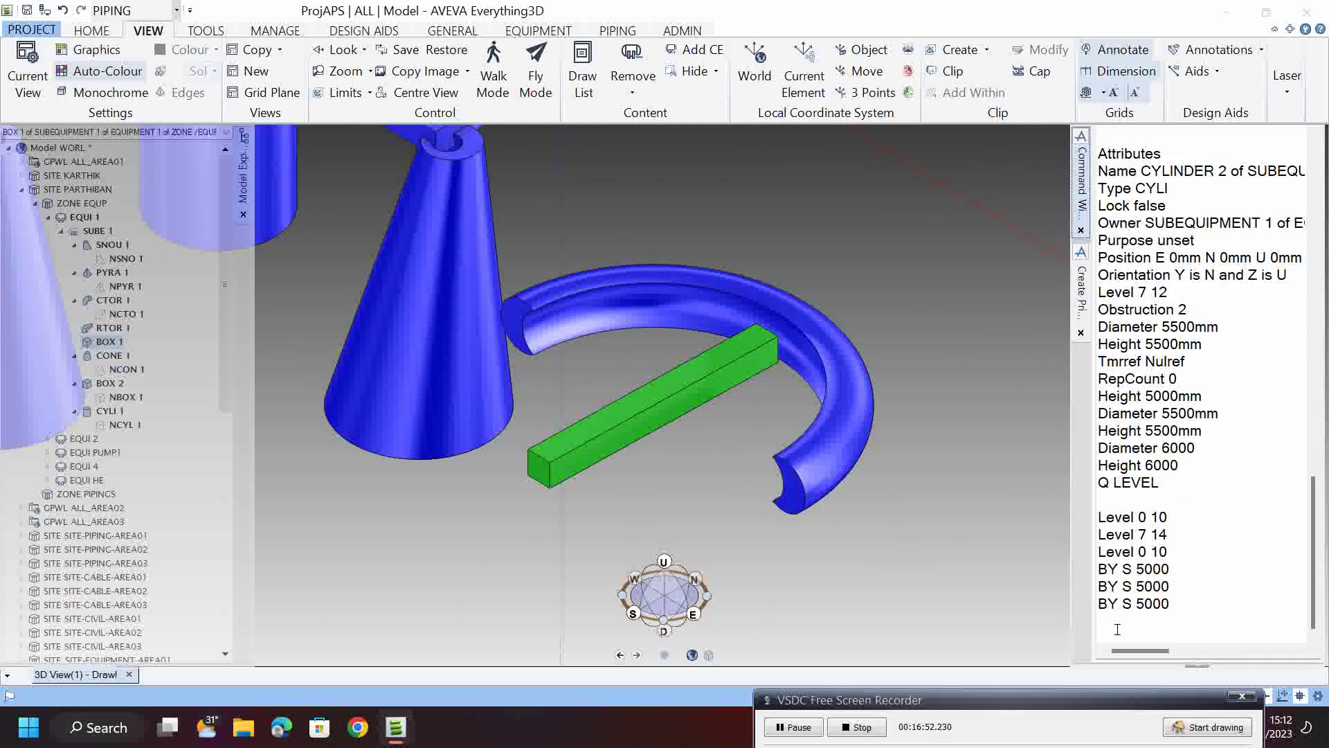
{"action": "scroll", "coordinate": [613, 443], "scroll_direction": "up", "scroll_amount": 6}
{"action": "middle_click_drag", "start_coordinate": [548, 466], "coordinate": [603, 388]}
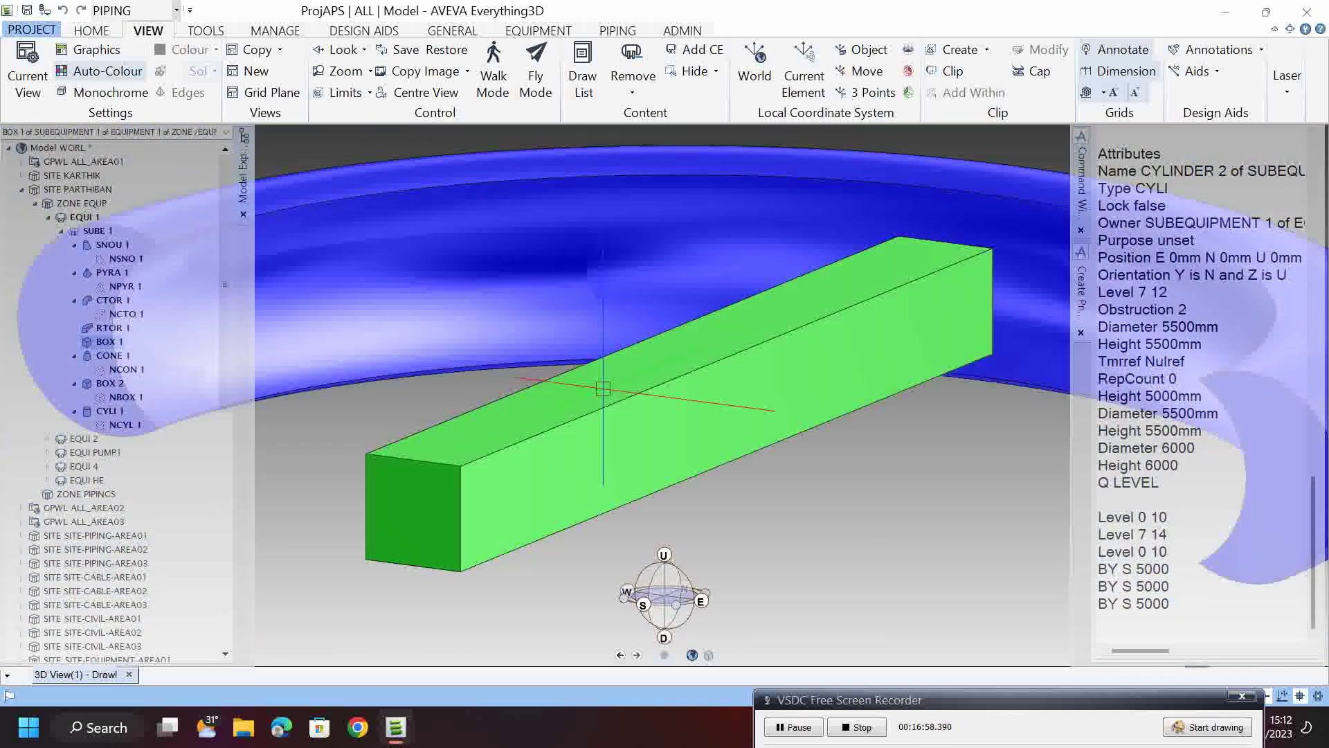
{"action": "scroll", "coordinate": [603, 388], "scroll_direction": "down", "scroll_amount": 5}
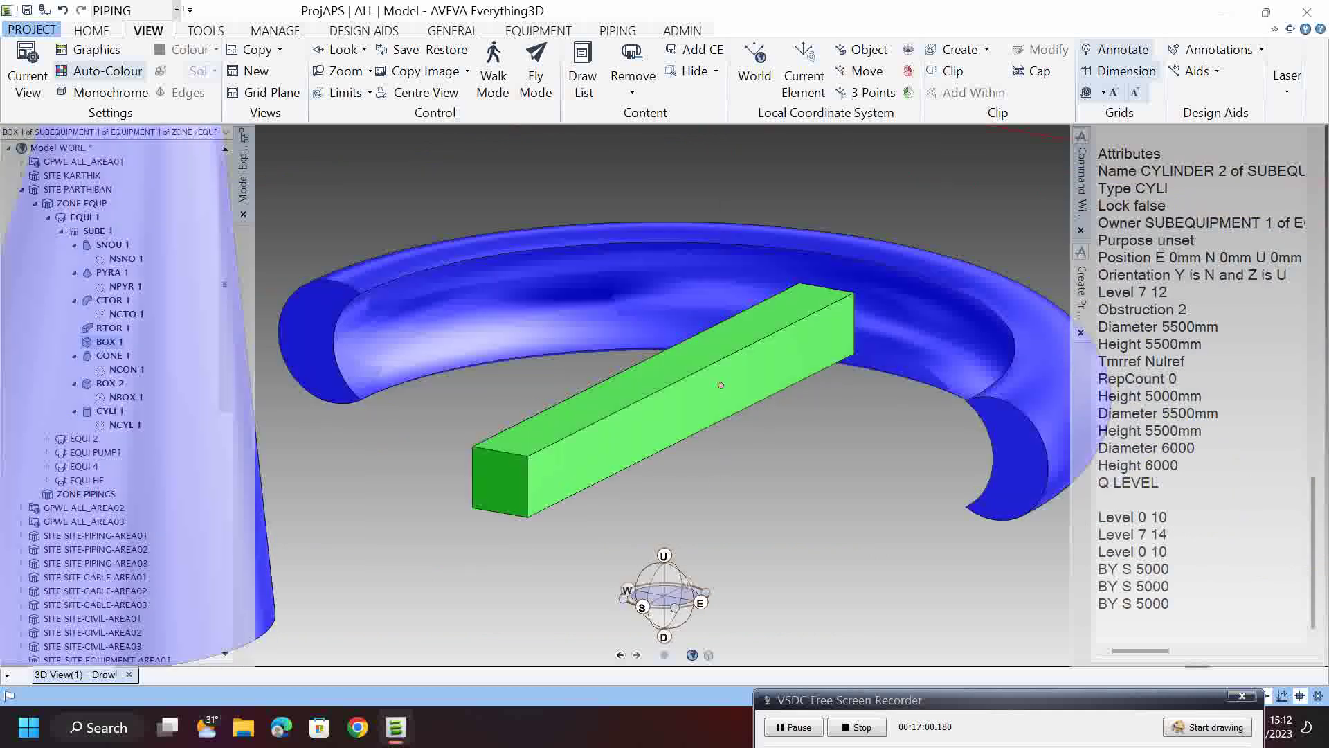
{"action": "middle_click_drag", "start_coordinate": [720, 385], "coordinate": [623, 490]}
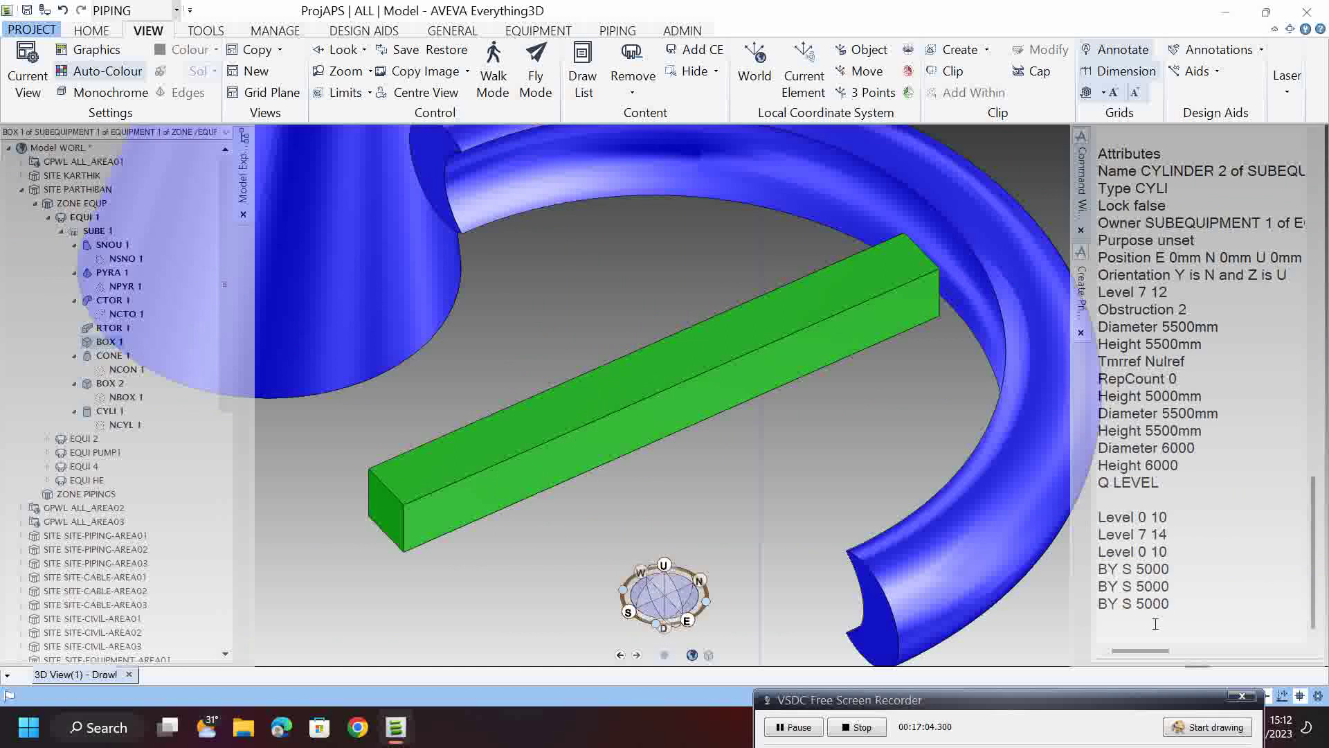
{"action": "left_click", "coordinate": [1178, 494]}
{"action": "key", "text": "Up"}
{"action": "key", "text": "Return"}
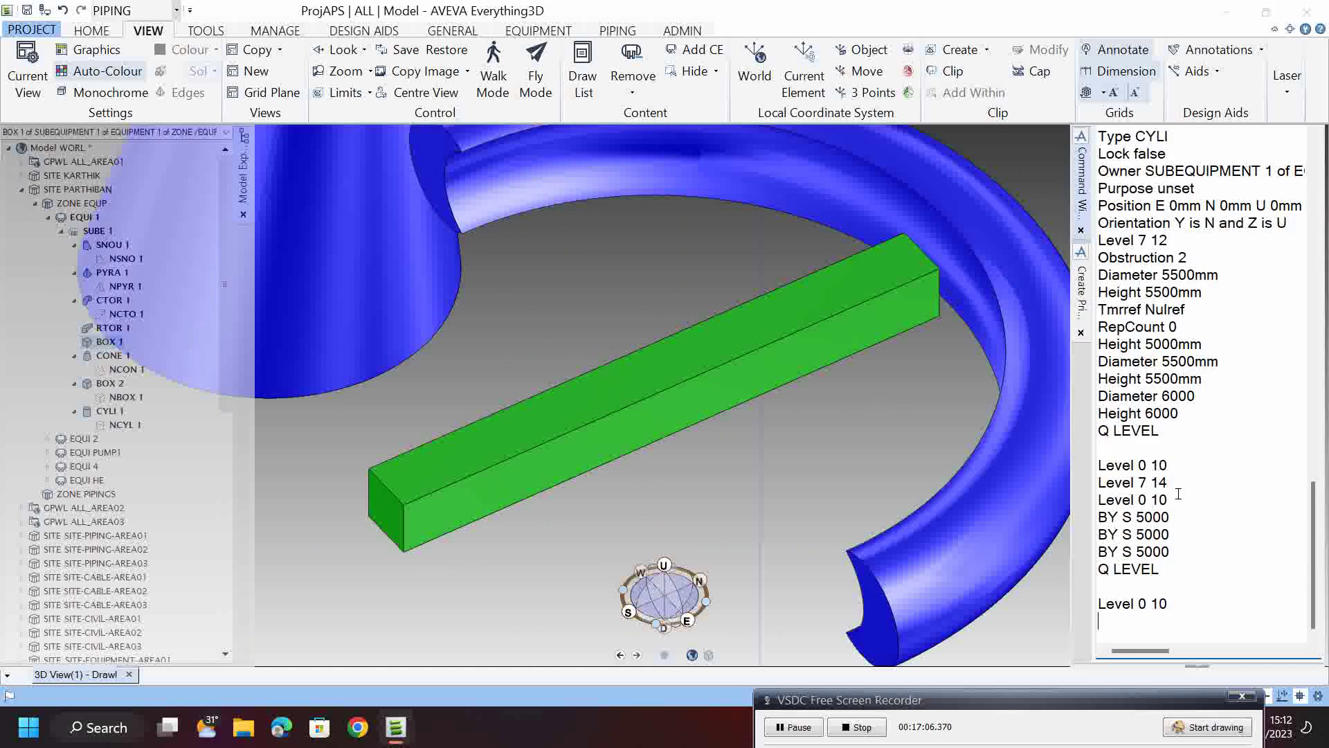
- Set the long box's level range to 7 12 with the command Level 7 12
{"action": "left_click", "coordinate": [1196, 601]}
{"action": "key", "text": "Return"}
{"action": "key", "text": "Return"}
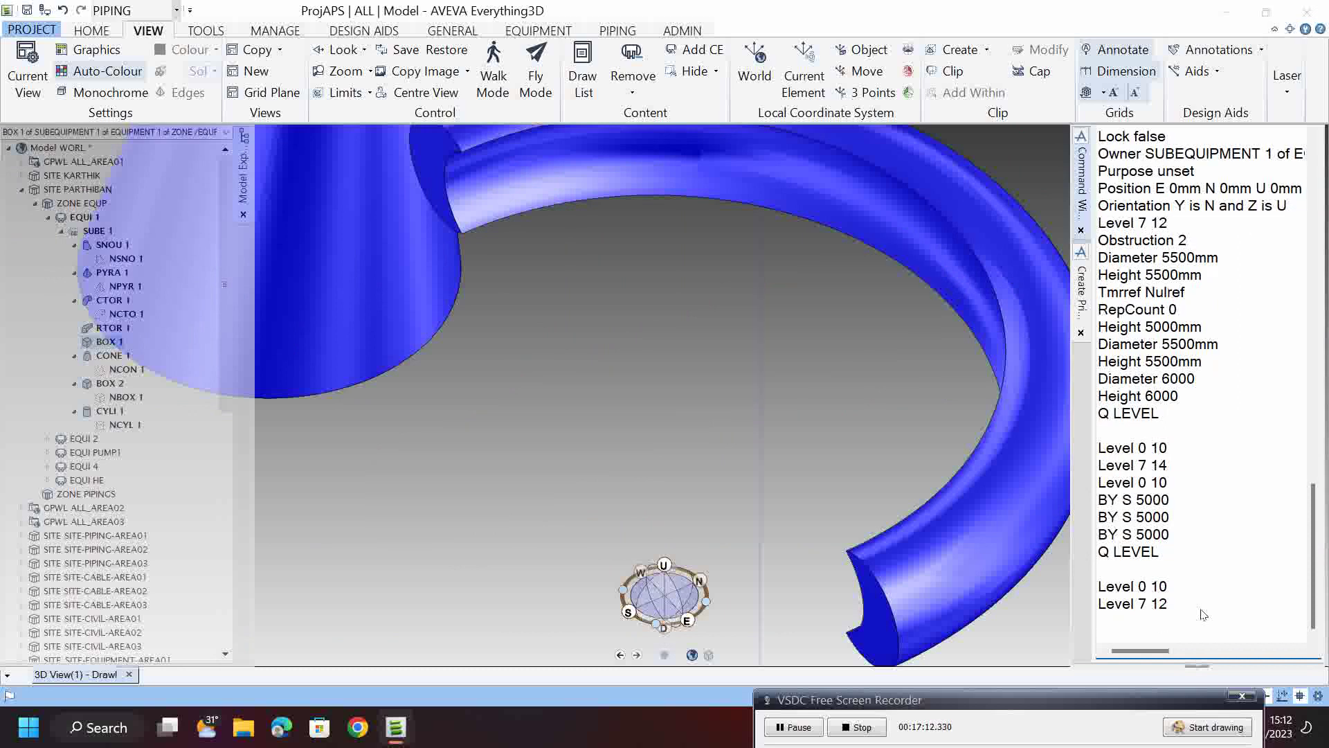
- Set the obstruction visibility/translucency to 87% in the graphics settings, apply it and close the settings
{"action": "left_click", "coordinate": [95, 50]}
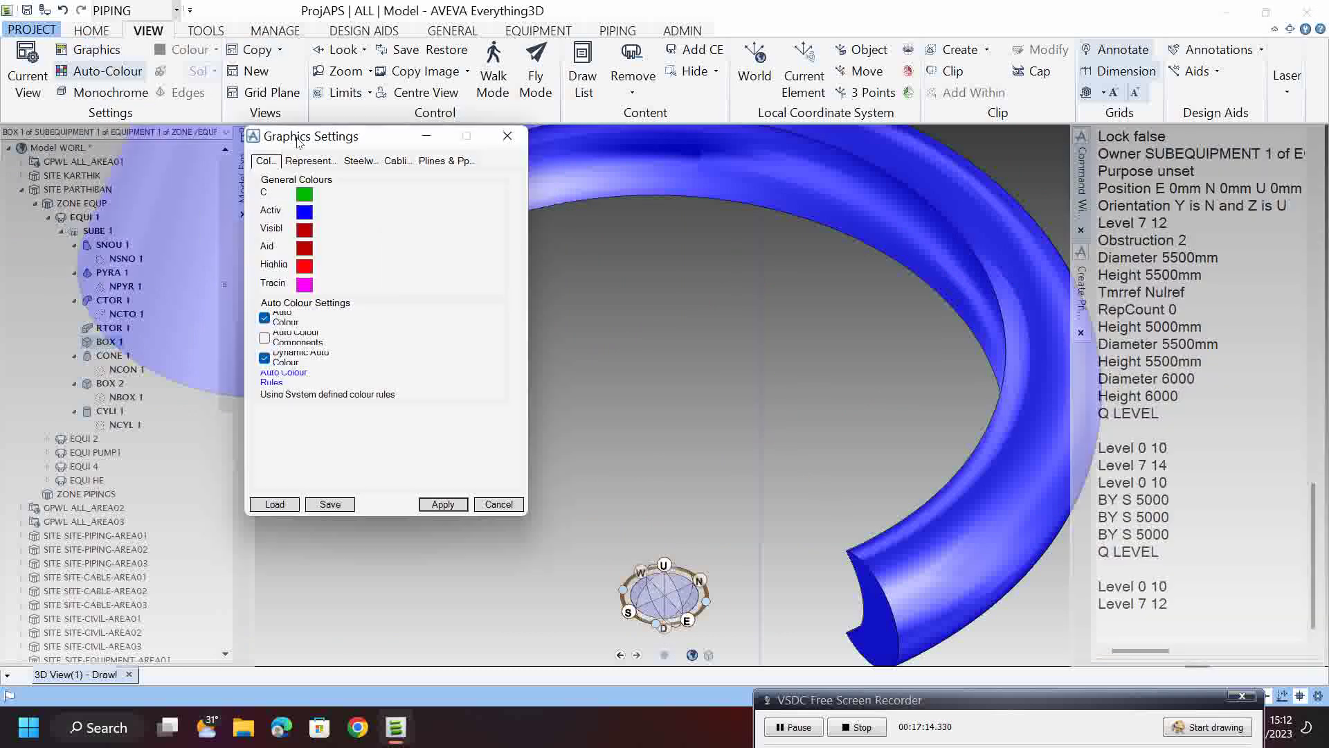
{"action": "left_click", "coordinate": [310, 161]}
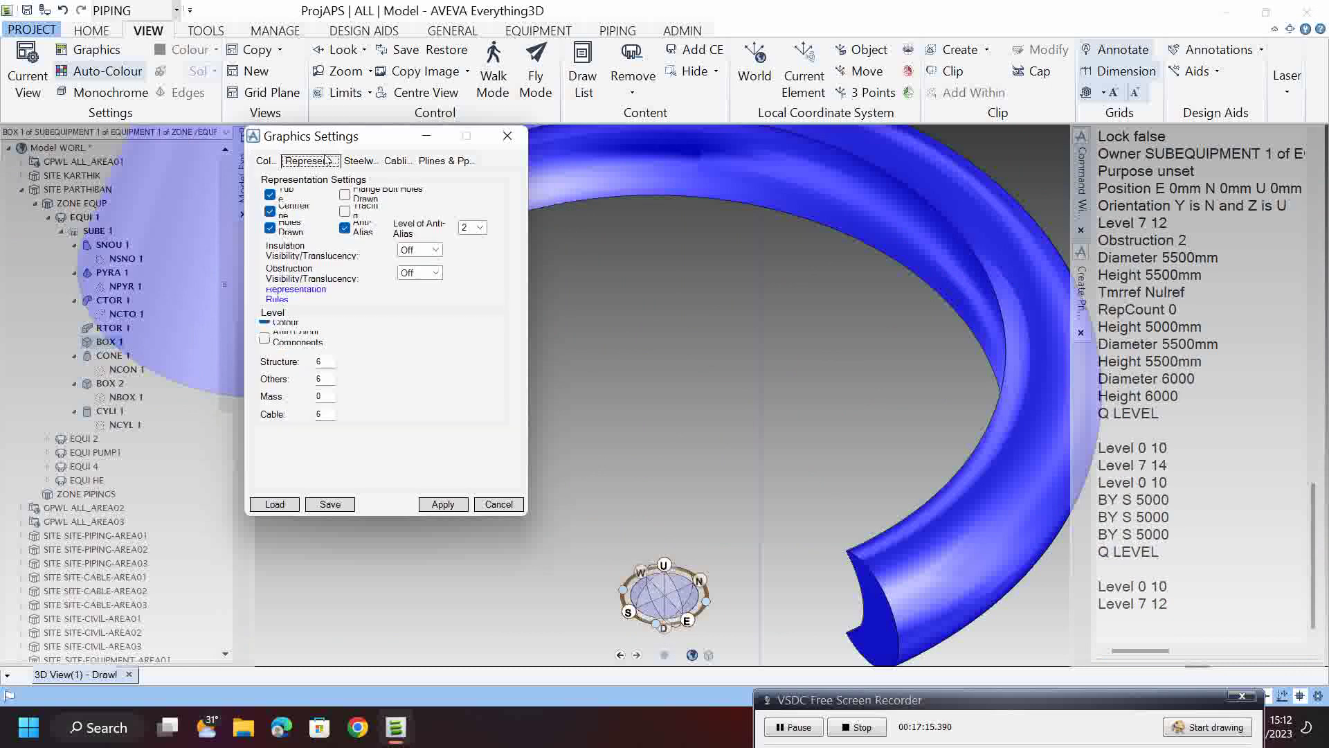
{"action": "left_click", "coordinate": [434, 274]}
{"action": "left_click", "coordinate": [424, 339]}
{"action": "left_click", "coordinate": [454, 504]}
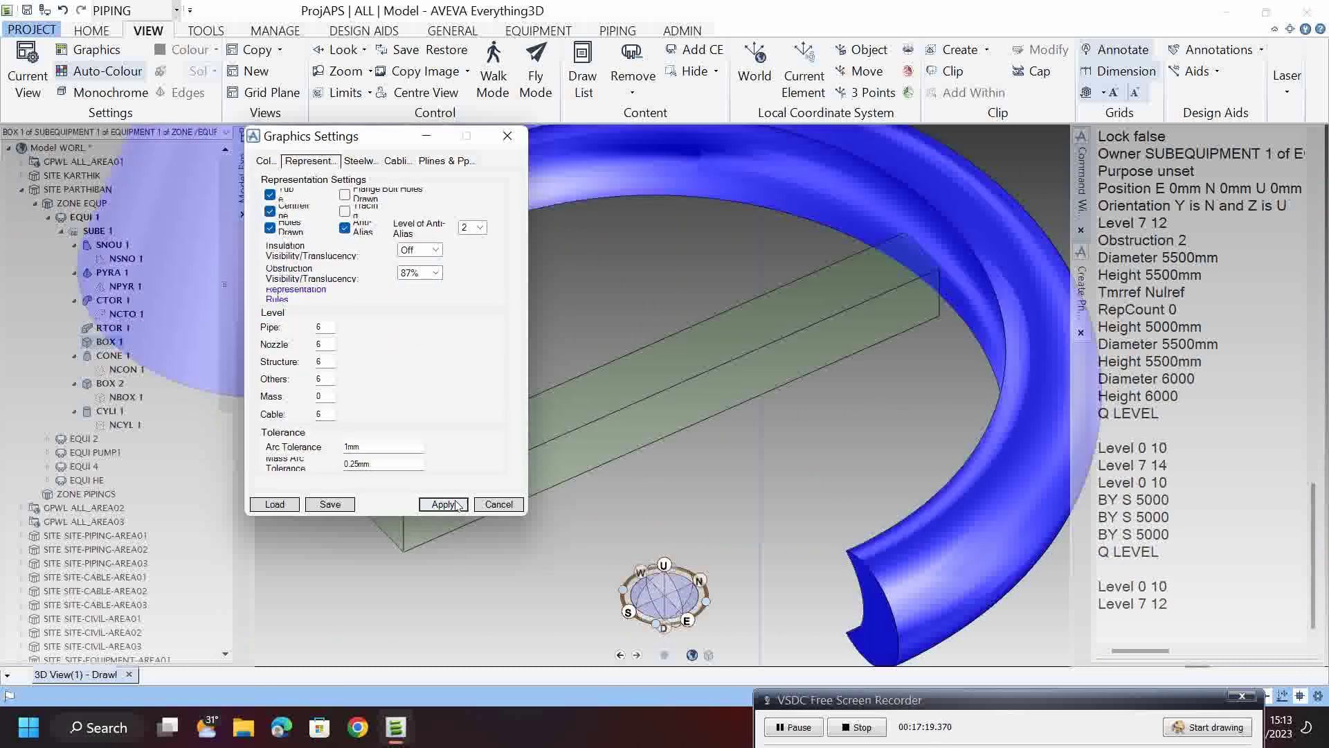
{"action": "left_click", "coordinate": [498, 504]}
- Examine the translucent box and the surrounding primitives from several directions and distances
{"action": "middle_click_drag", "start_coordinate": [530, 443], "coordinate": [516, 410]}
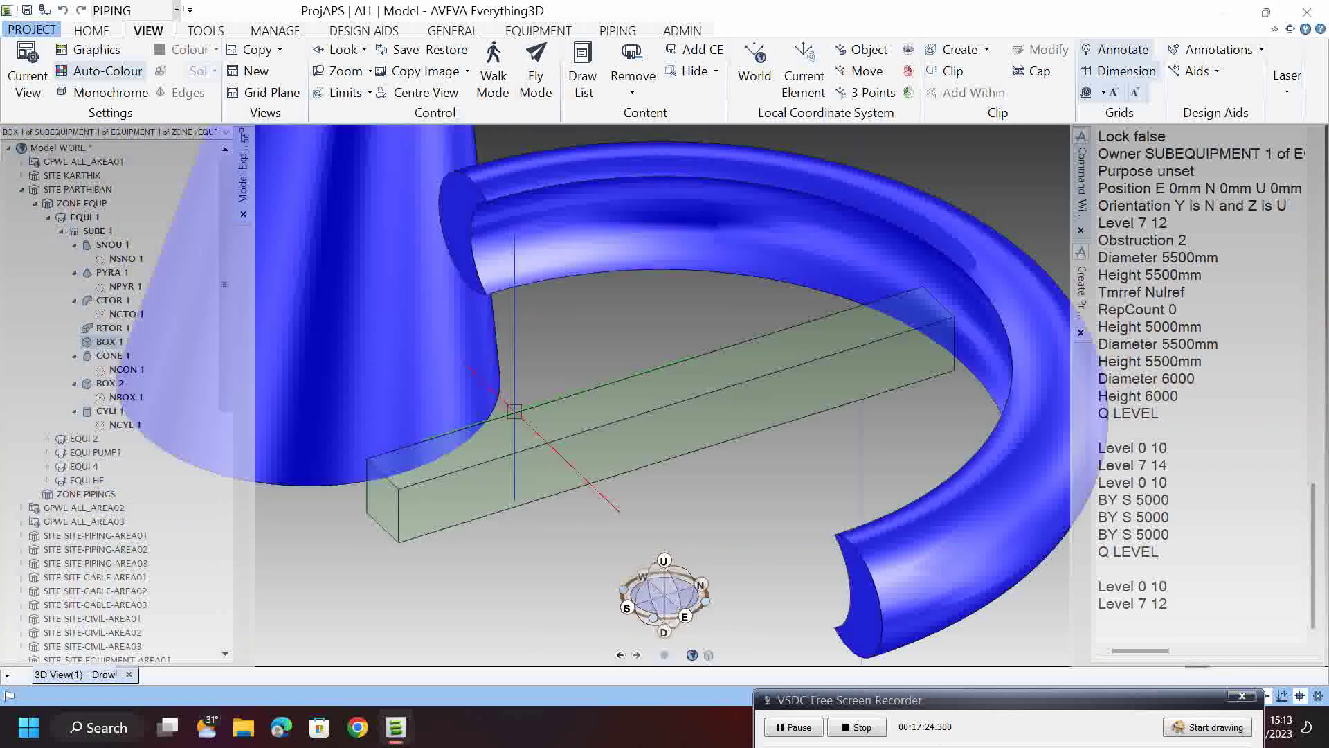
{"action": "scroll", "coordinate": [414, 487], "scroll_direction": "up", "scroll_amount": 4}
{"action": "middle_click_drag", "start_coordinate": [442, 470], "coordinate": [460, 494]}
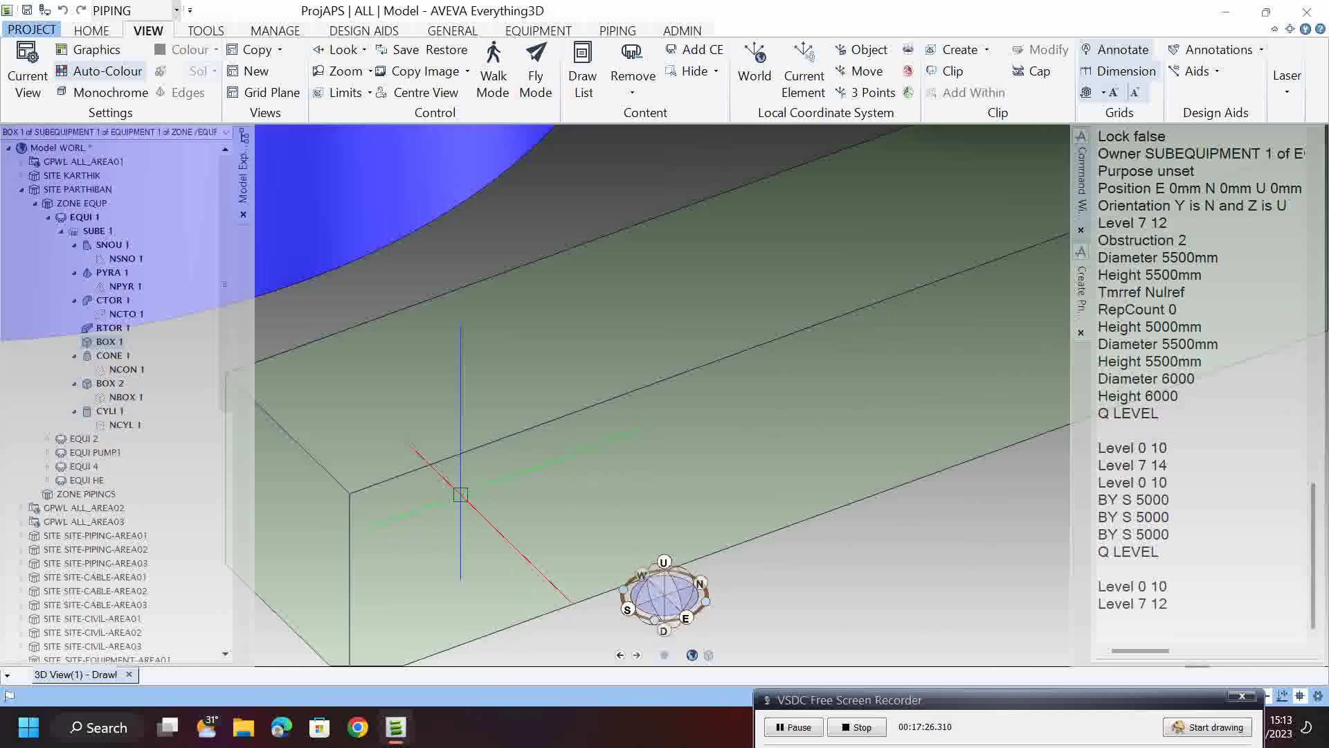
{"action": "scroll", "coordinate": [644, 306], "scroll_direction": "down", "scroll_amount": 4}
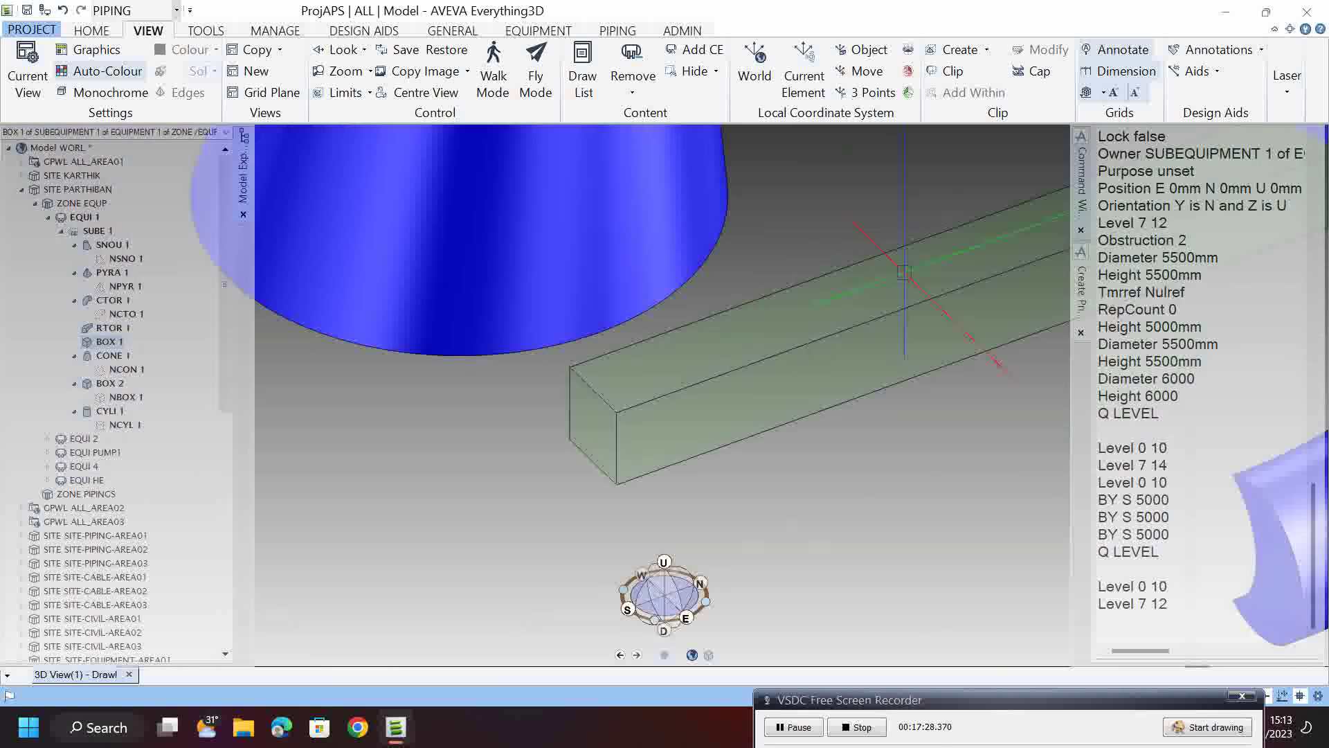
{"action": "middle_click", "coordinate": [880, 282]}
{"action": "scroll", "coordinate": [880, 282], "scroll_direction": "down", "scroll_amount": 3}
{"action": "mouse_move", "coordinate": [839, 341]}
{"action": "middle_mouse_down"}
{"action": "mouse_move", "coordinate": [861, 298]}
{"action": "mouse_move", "coordinate": [921, 256]}
{"action": "mouse_move", "coordinate": [1044, 231]}
{"action": "middle_mouse_up"}
{"action": "middle_click_drag", "start_coordinate": [347, 330], "coordinate": [349, 330]}
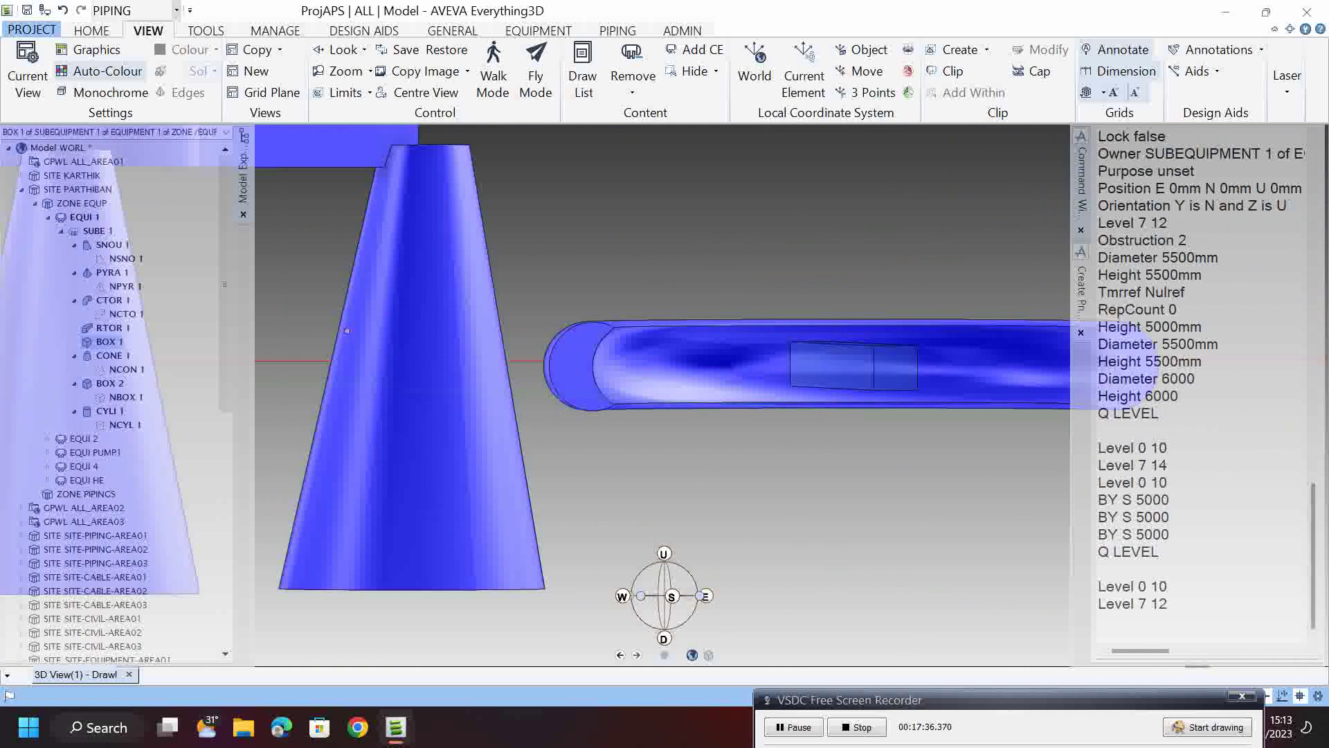
{"action": "scroll", "coordinate": [556, 301], "scroll_direction": "down", "scroll_amount": 3}
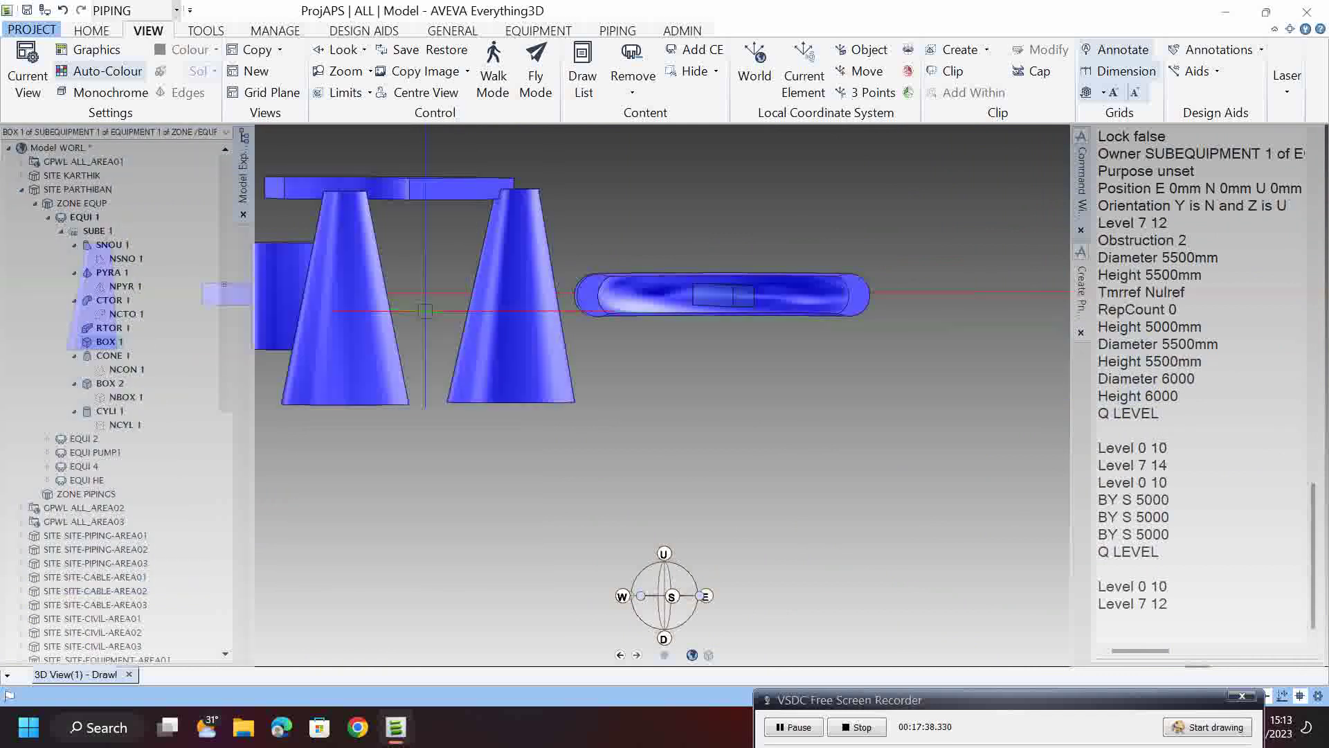
{"action": "middle_click_drag", "start_coordinate": [346, 255], "coordinate": [493, 336]}
{"action": "scroll", "coordinate": [493, 336], "scroll_direction": "down", "scroll_amount": 3}
{"action": "key", "text": "Left"}
{"action": "key", "text": "Left"}
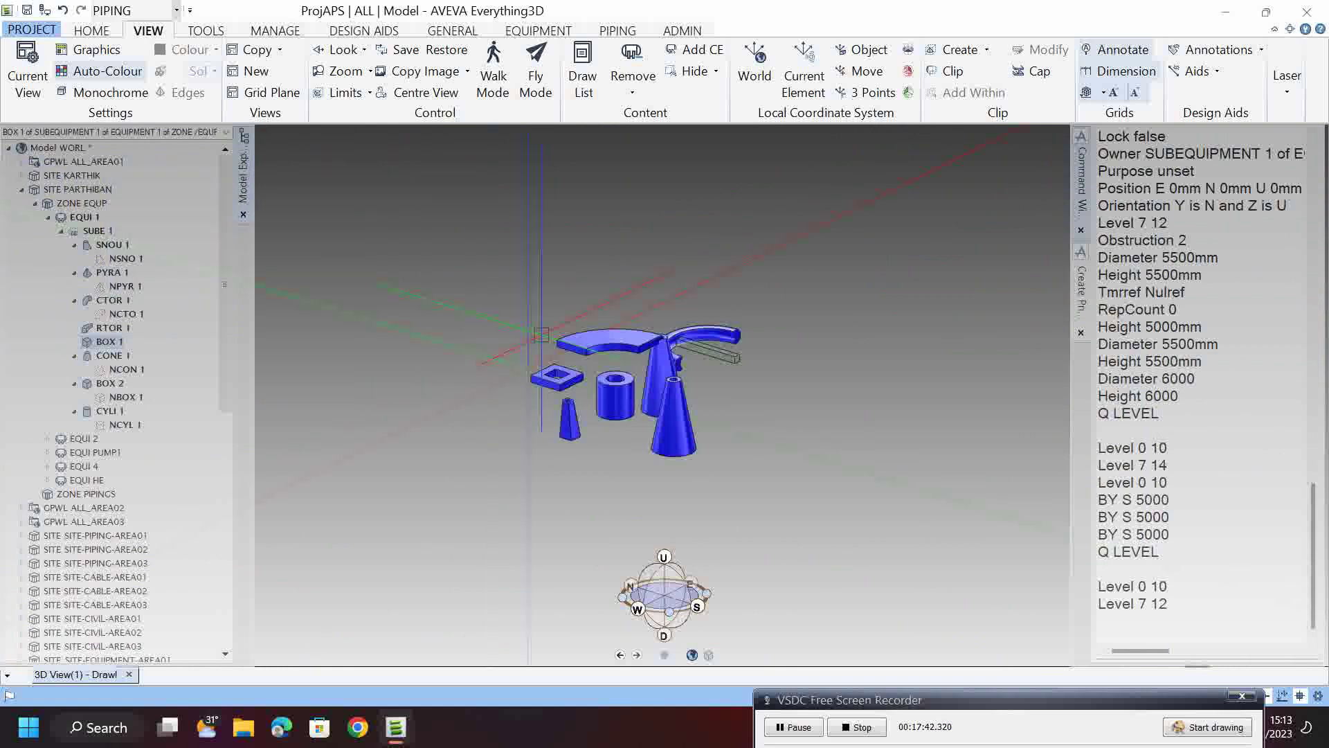
{"action": "scroll", "coordinate": [493, 336], "scroll_direction": "up", "scroll_amount": 4}
{"action": "middle_click_drag", "start_coordinate": [615, 268], "coordinate": [643, 362]}
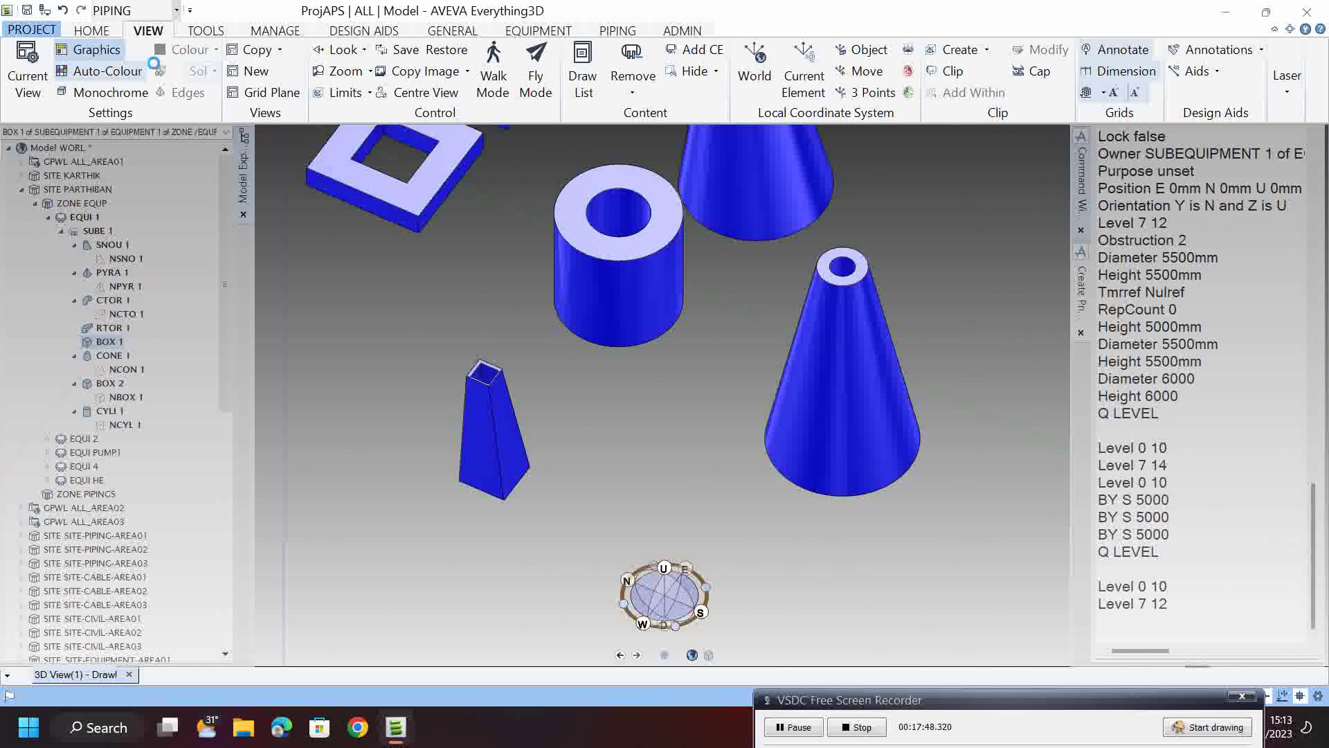
- Change the current element colour to red in the graphics settings and apply it
{"action": "left_click", "coordinate": [97, 50]}
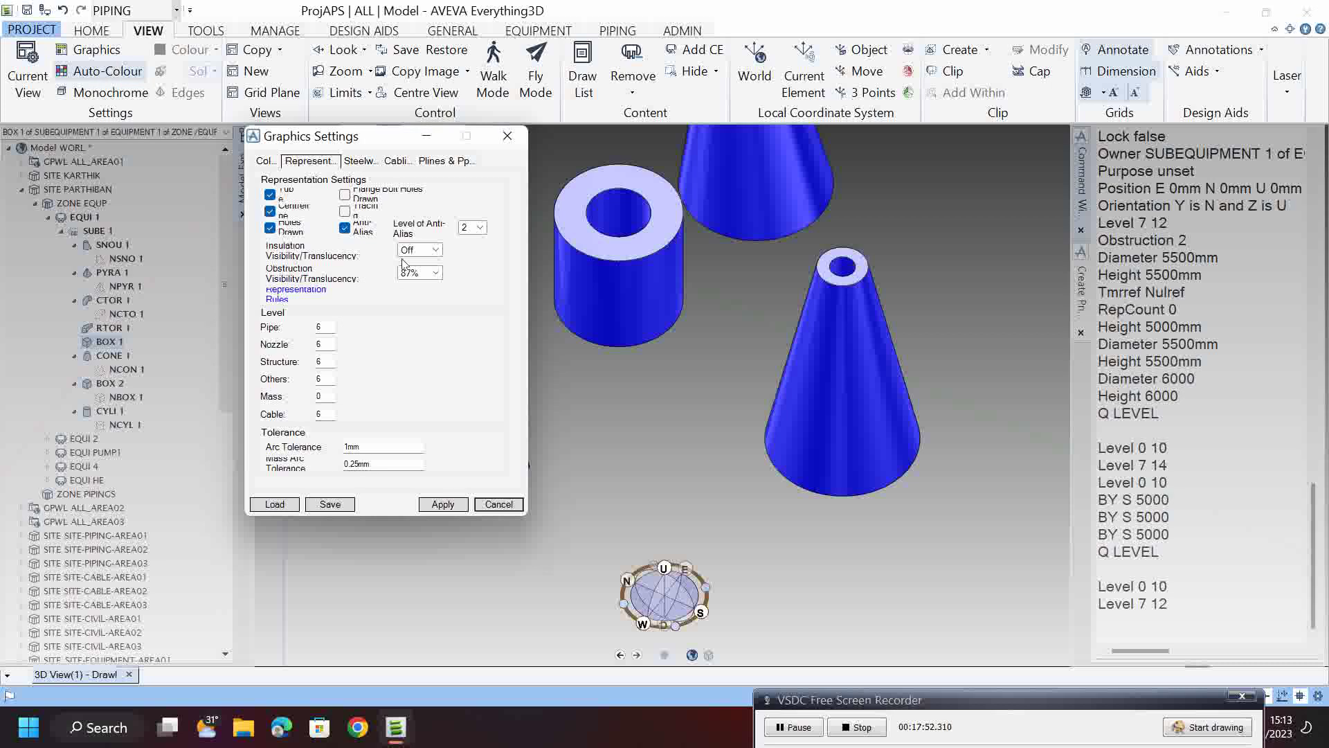
{"action": "left_click", "coordinate": [263, 161]}
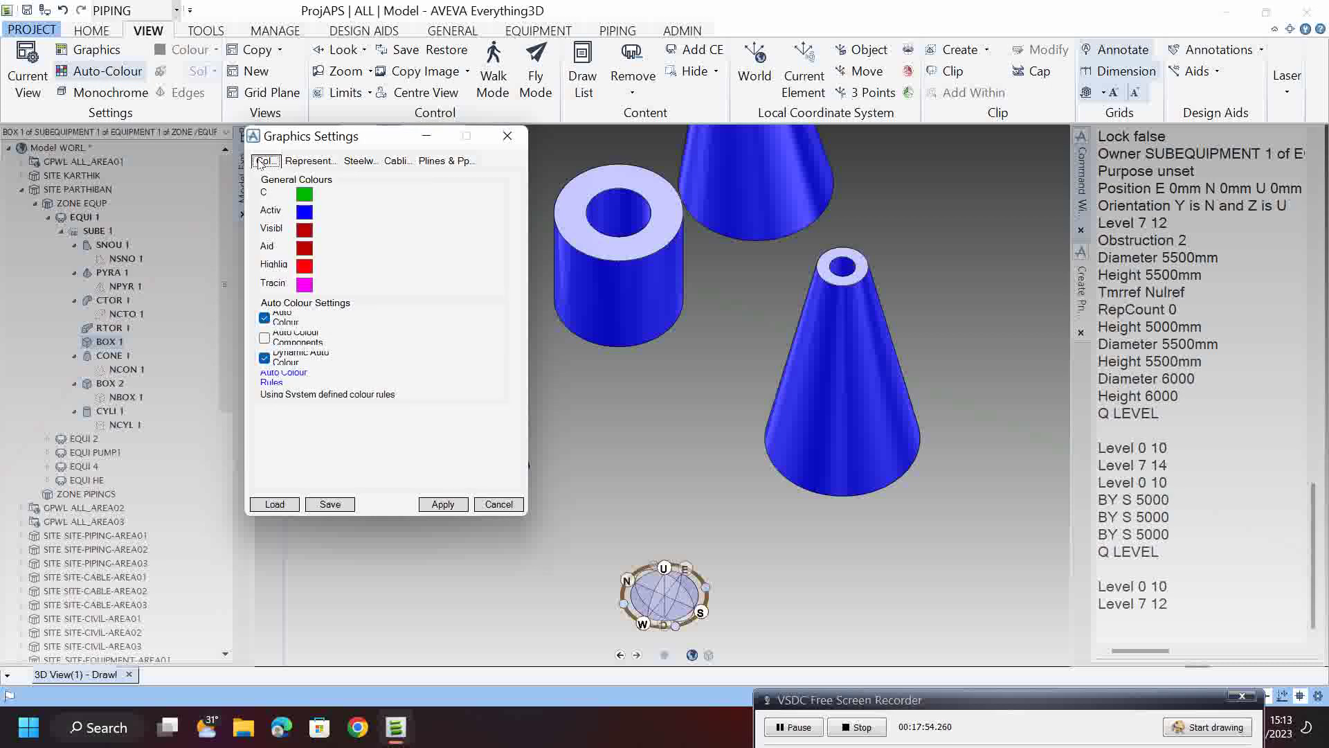
{"action": "left_click", "coordinate": [305, 194]}
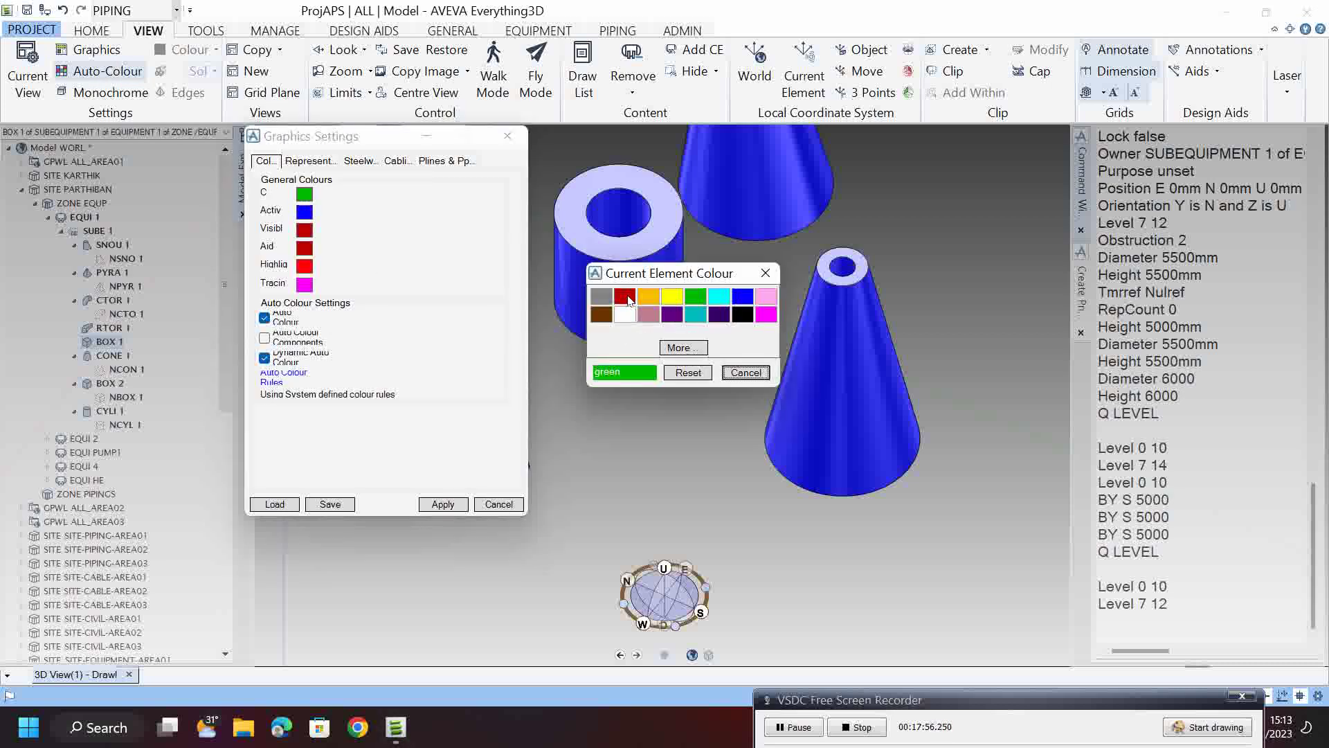
{"action": "left_click", "coordinate": [625, 297]}
{"action": "left_click", "coordinate": [443, 505]}
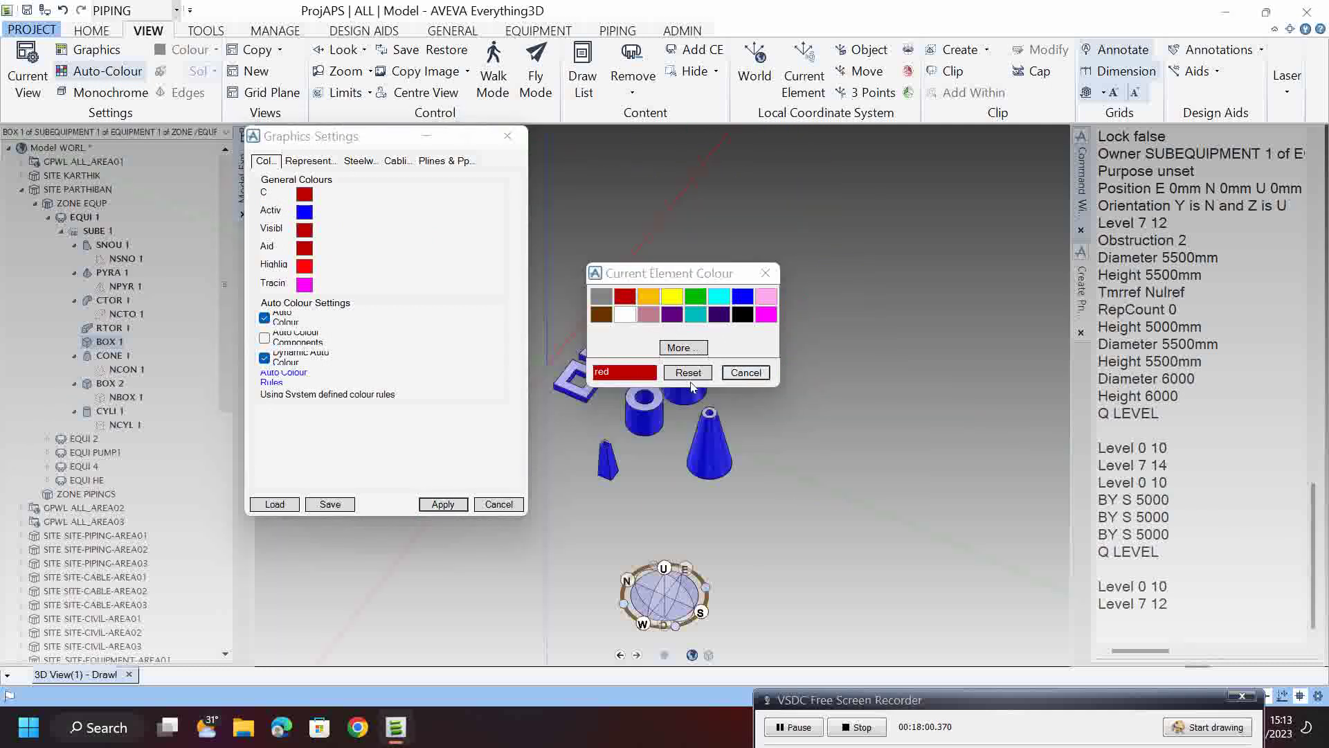
- Save and apply the graphics settings, close them, and make the circular torus the current element to check its colour
{"action": "left_click_drag", "start_coordinate": [656, 284], "coordinate": [850, 203]}
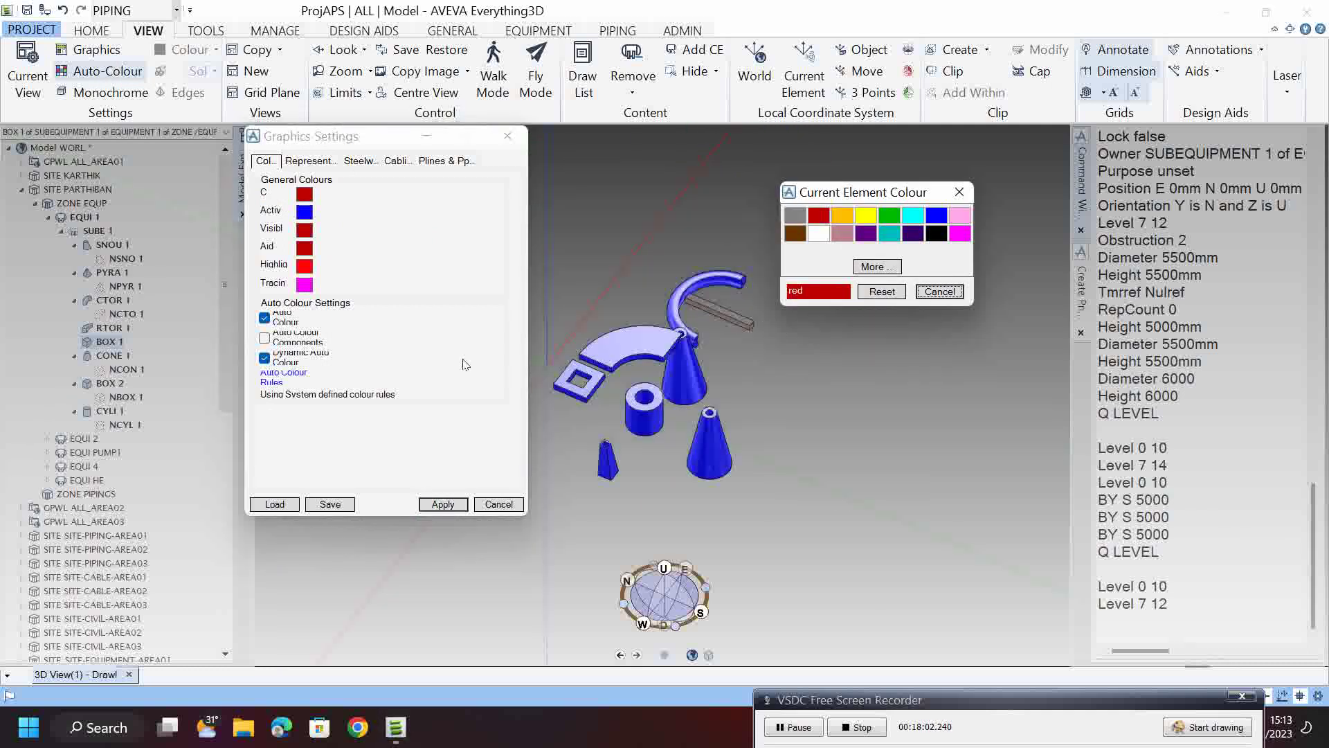
{"action": "left_click", "coordinate": [117, 344]}
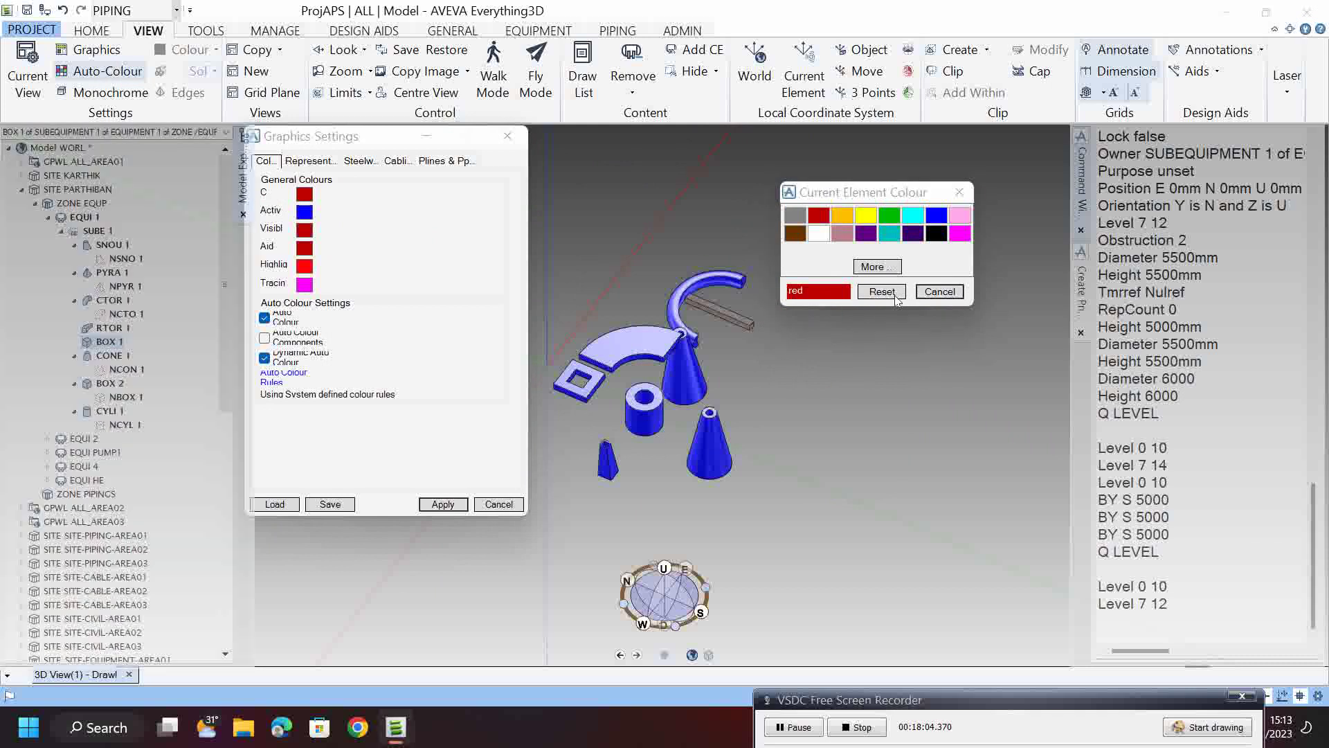
{"action": "left_click", "coordinate": [332, 506]}
{"action": "left_click", "coordinate": [442, 505]}
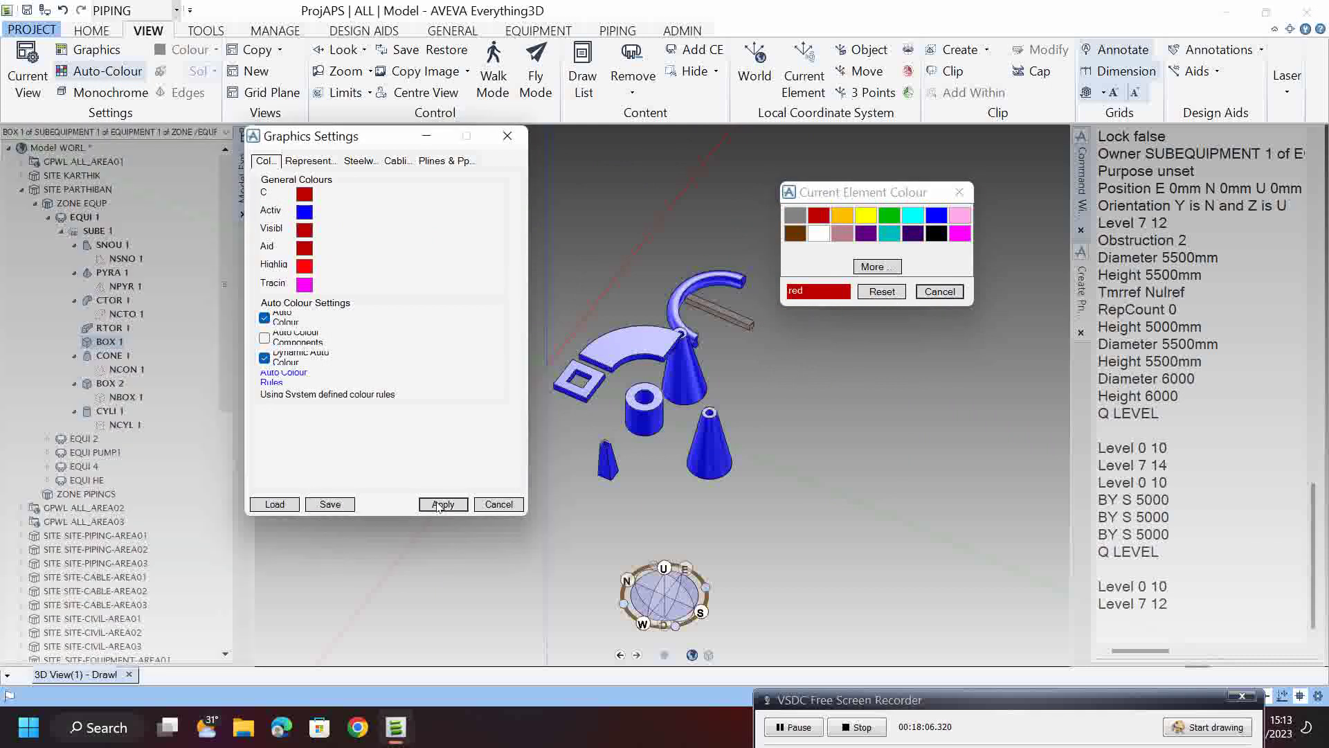
{"action": "left_click", "coordinate": [499, 504]}
{"action": "left_click", "coordinate": [121, 302]}
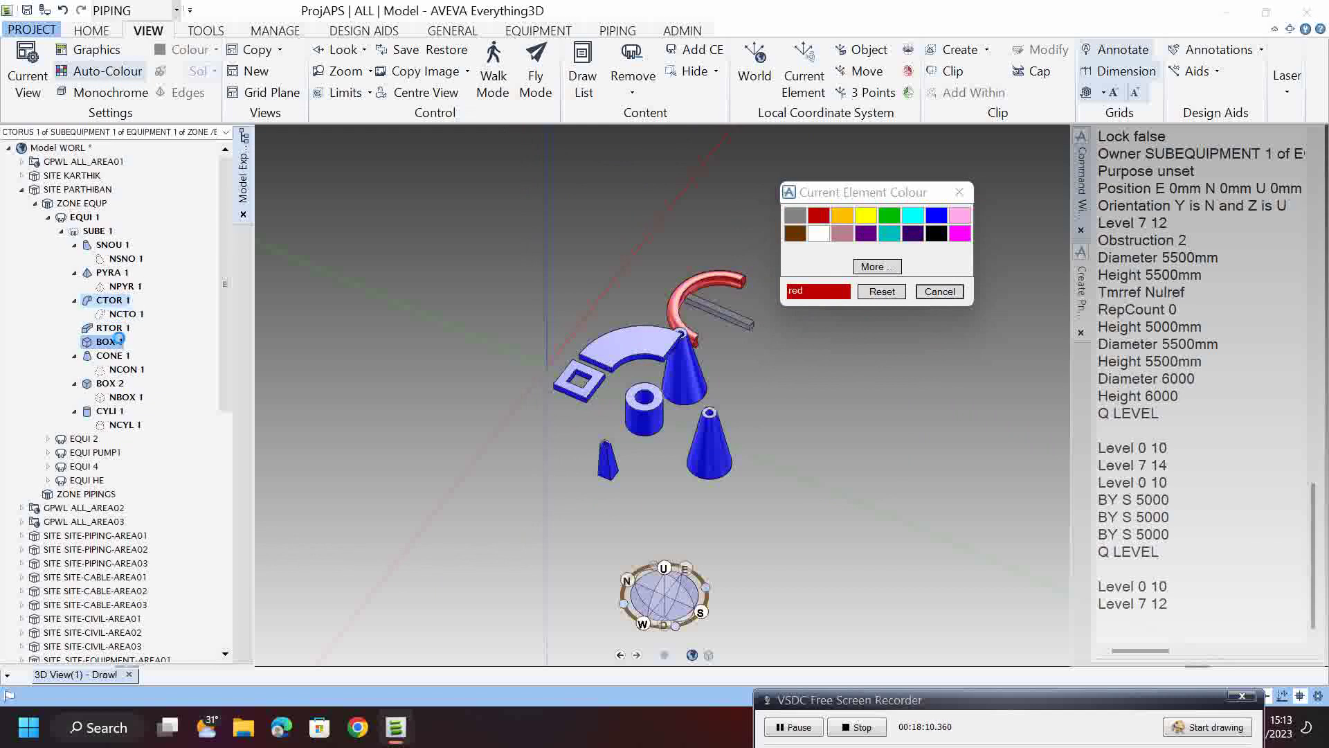
- Make the snout, pyramid, rectangular torus, boxes, cone and cylinder the current element one after another to check the highlight colour
{"action": "left_click", "coordinate": [111, 342]}
{"action": "left_click", "coordinate": [109, 332]}
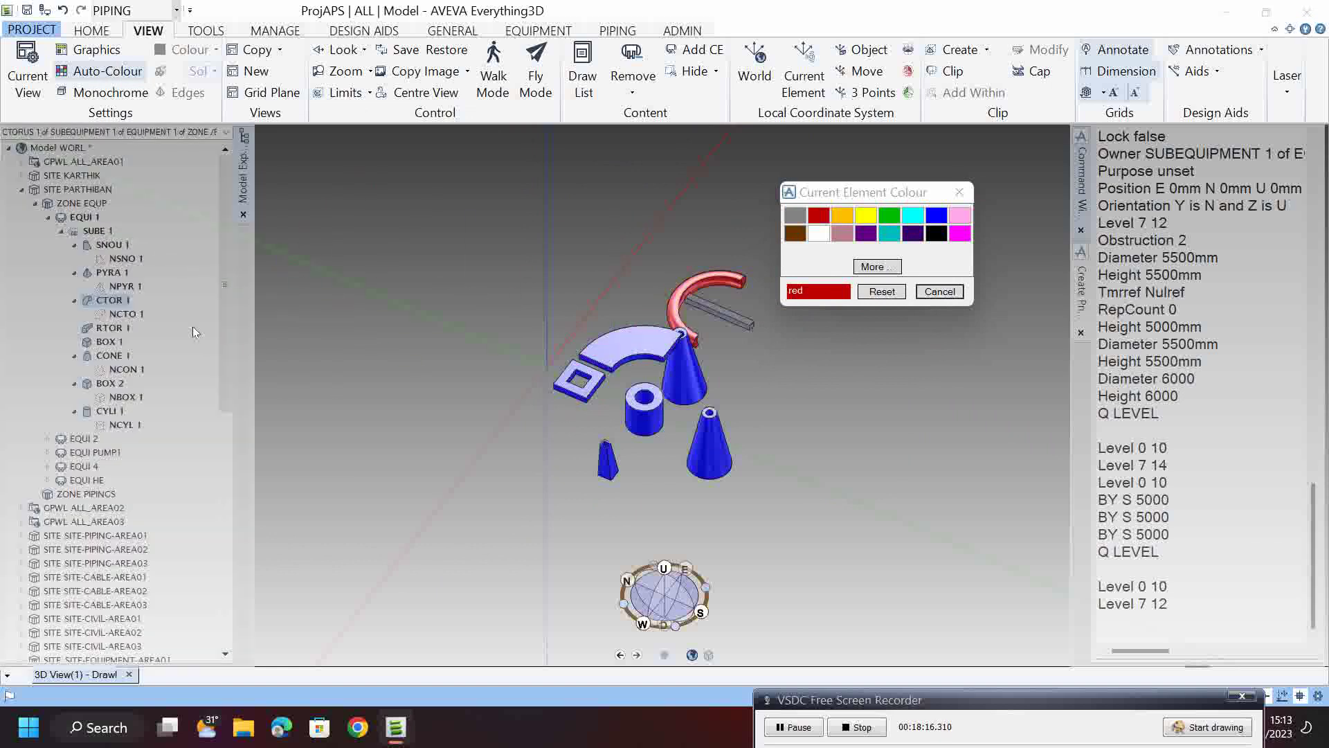
{"action": "left_click", "coordinate": [109, 245]}
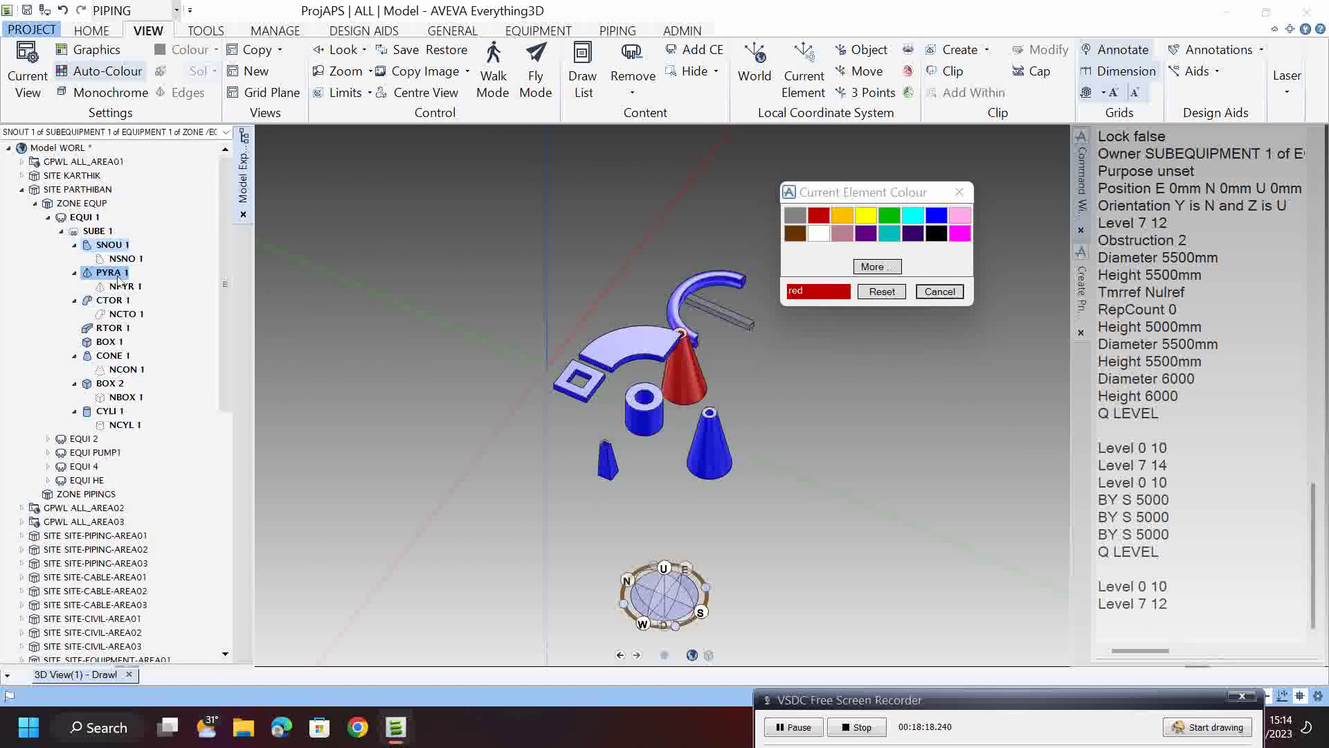
{"action": "left_click", "coordinate": [112, 272]}
{"action": "left_click", "coordinate": [105, 327]}
{"action": "left_click", "coordinate": [108, 342]}
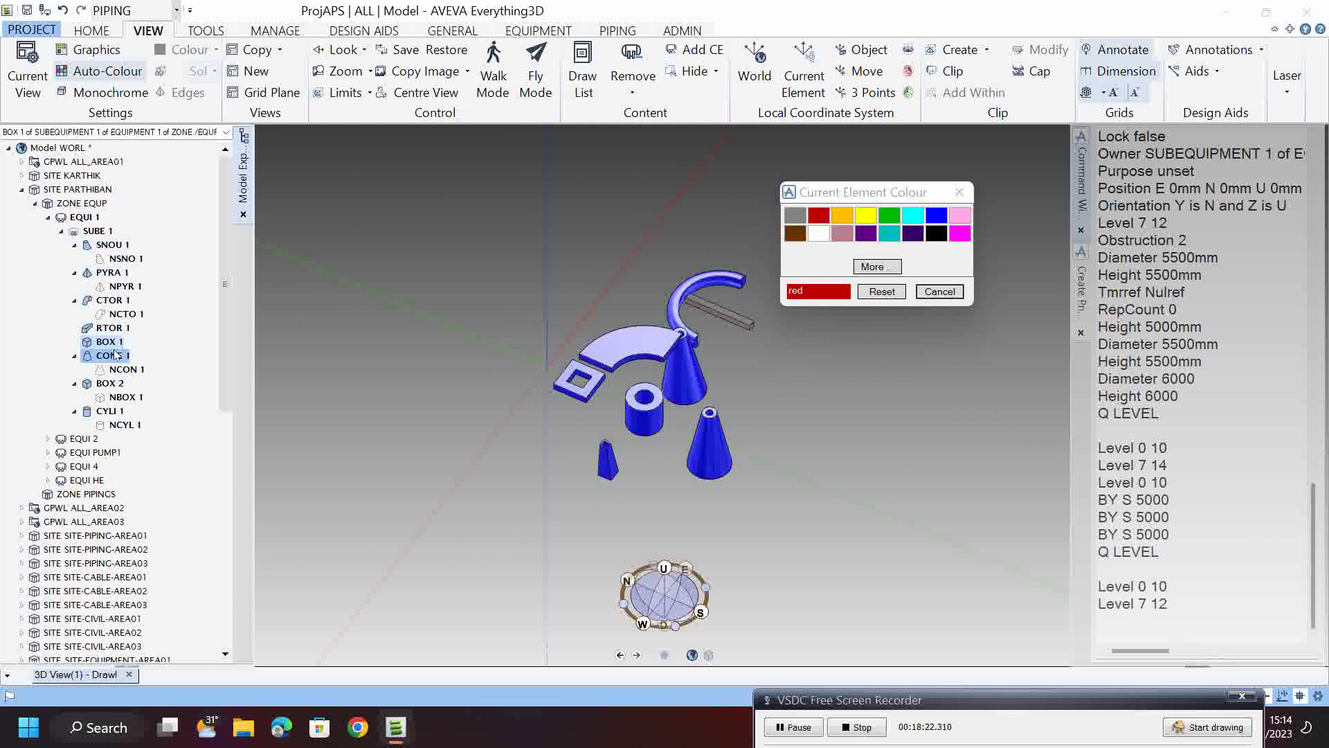
{"action": "left_click", "coordinate": [113, 356]}
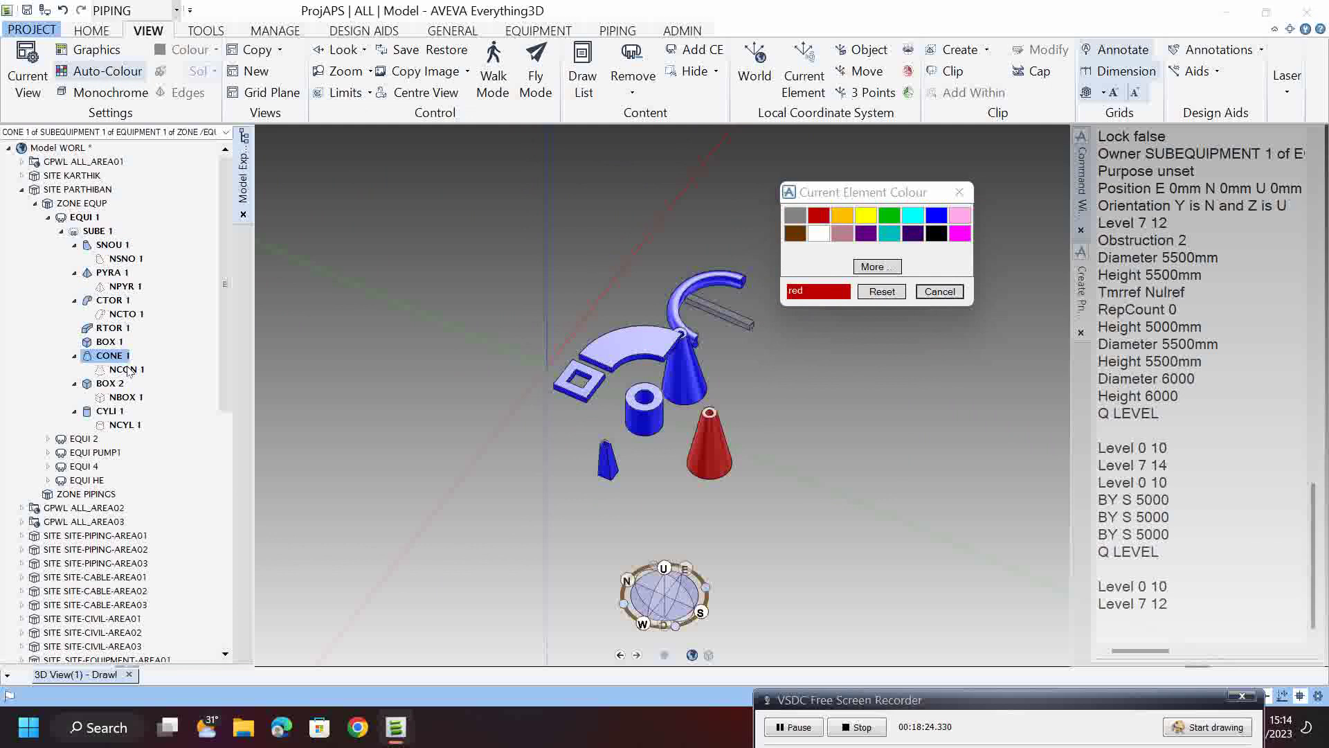
{"action": "left_click", "coordinate": [114, 397]}
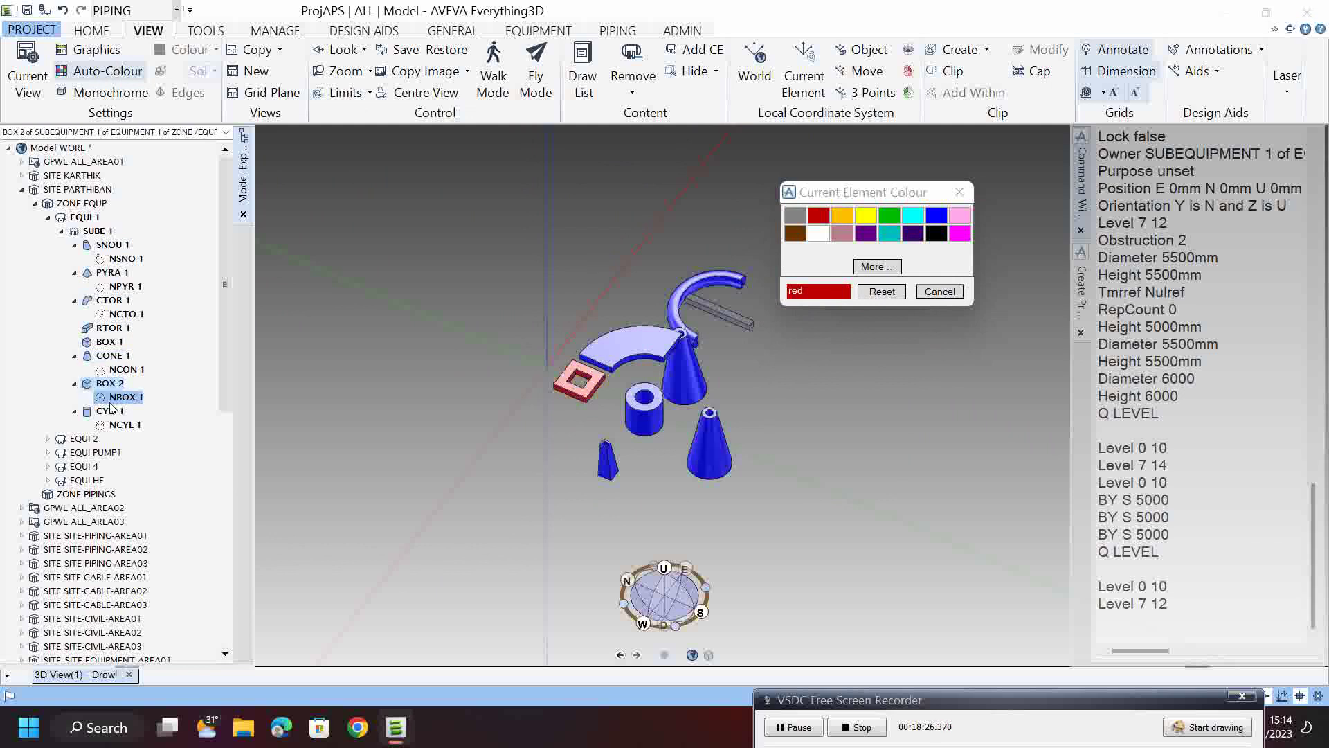
{"action": "left_click", "coordinate": [109, 411]}
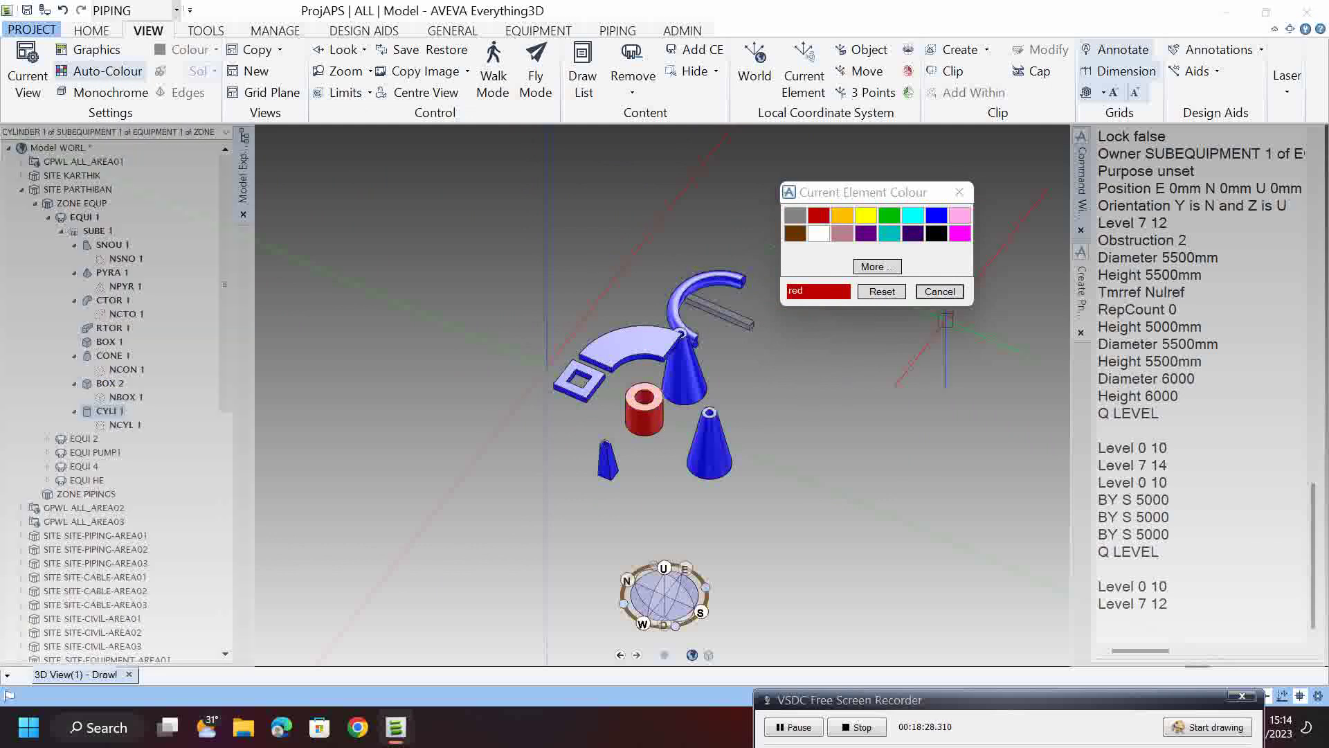
- Close the current element colour palette and examine the cylinder and its neighbouring primitives closer up from a nearly horizontal angle
{"action": "left_click", "coordinate": [940, 292]}
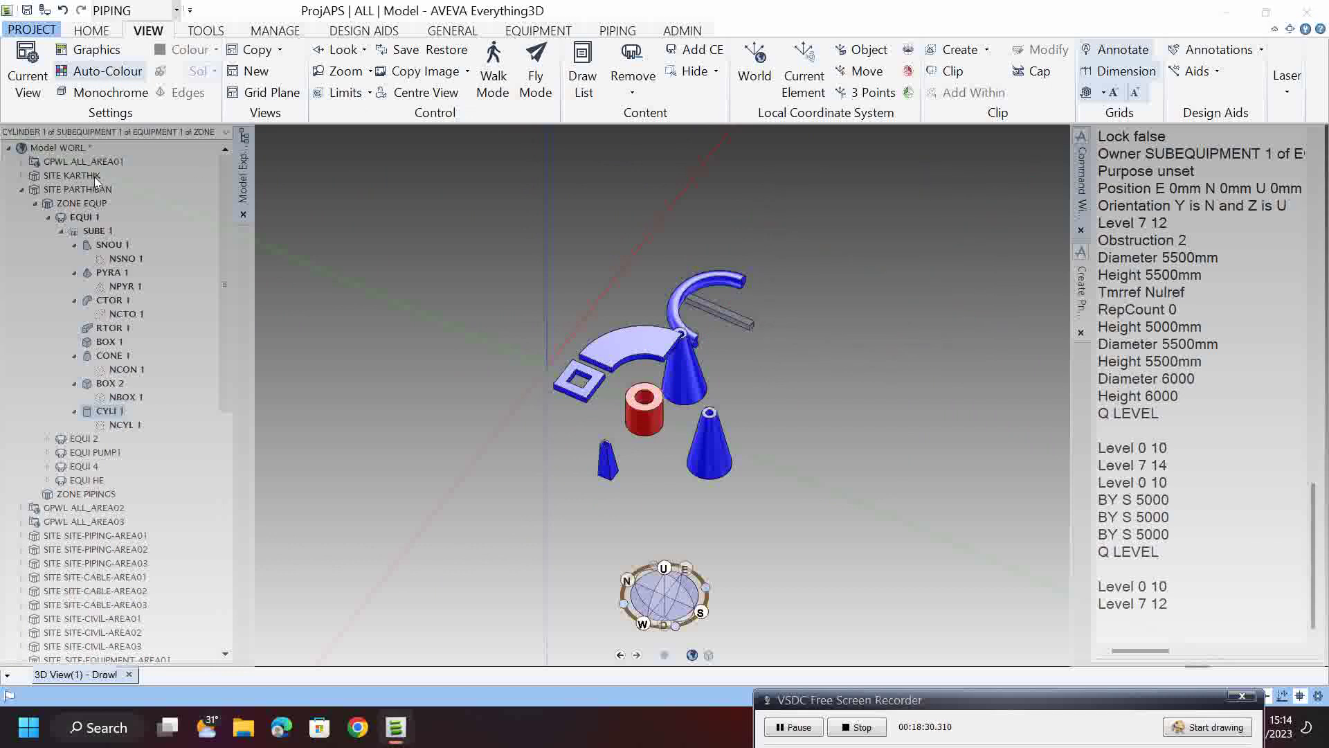
{"action": "key", "text": "Escape"}
{"action": "left_click", "coordinate": [643, 378]}
{"action": "scroll", "coordinate": [644, 381], "scroll_direction": "up", "scroll_amount": 5}
{"action": "middle_click_drag", "start_coordinate": [645, 260], "coordinate": [778, 644]}
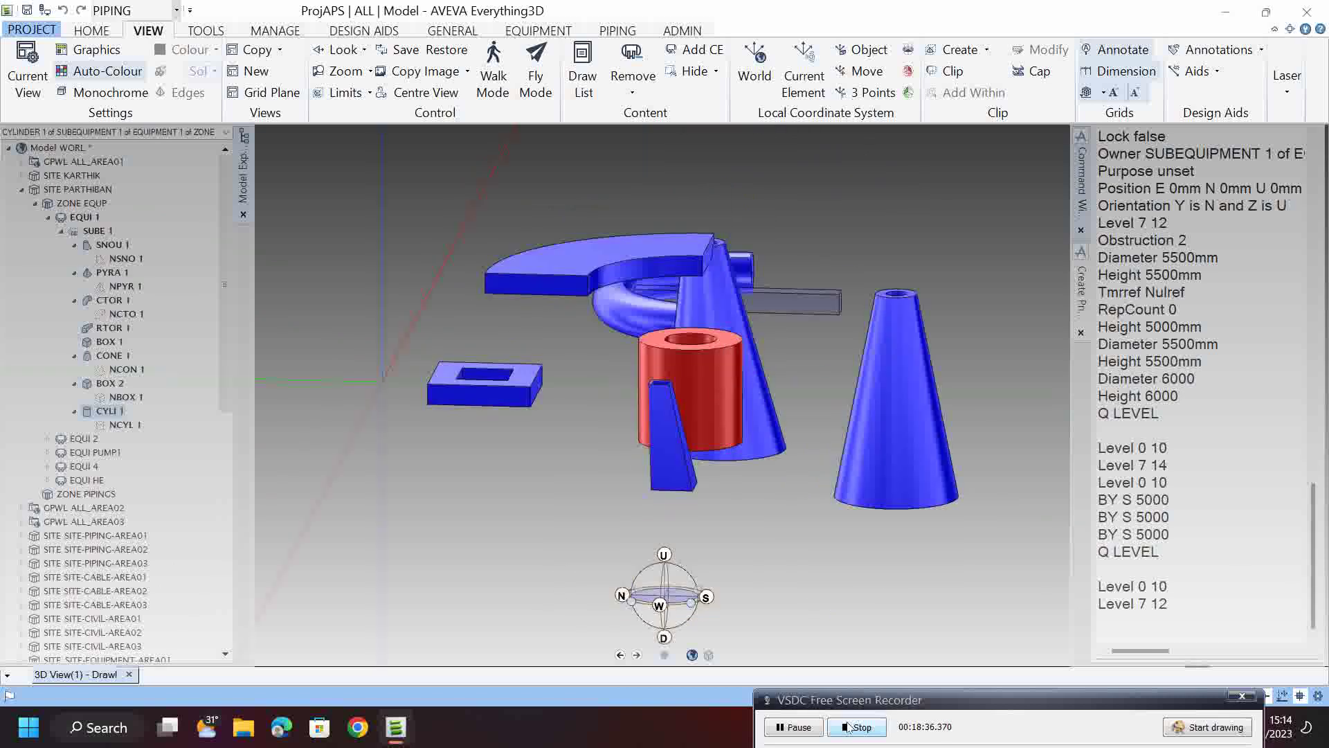